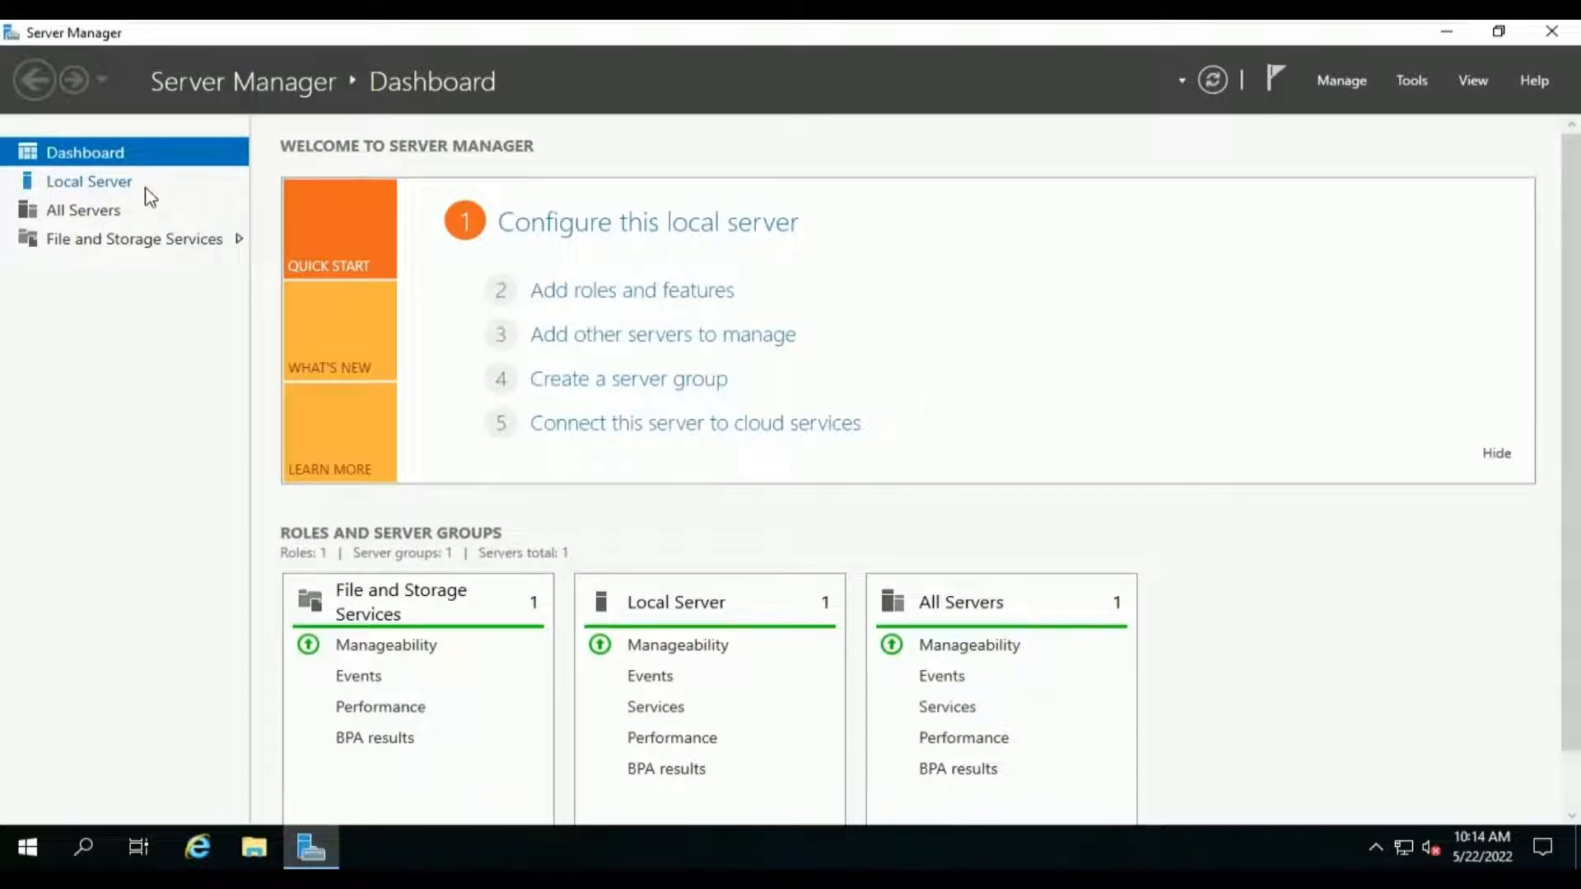
- Check the local server's properties, then start a role-based installation of roles and features on SCCMPRI01.HYNS.IN from the dashboard
left_click(108, 182)
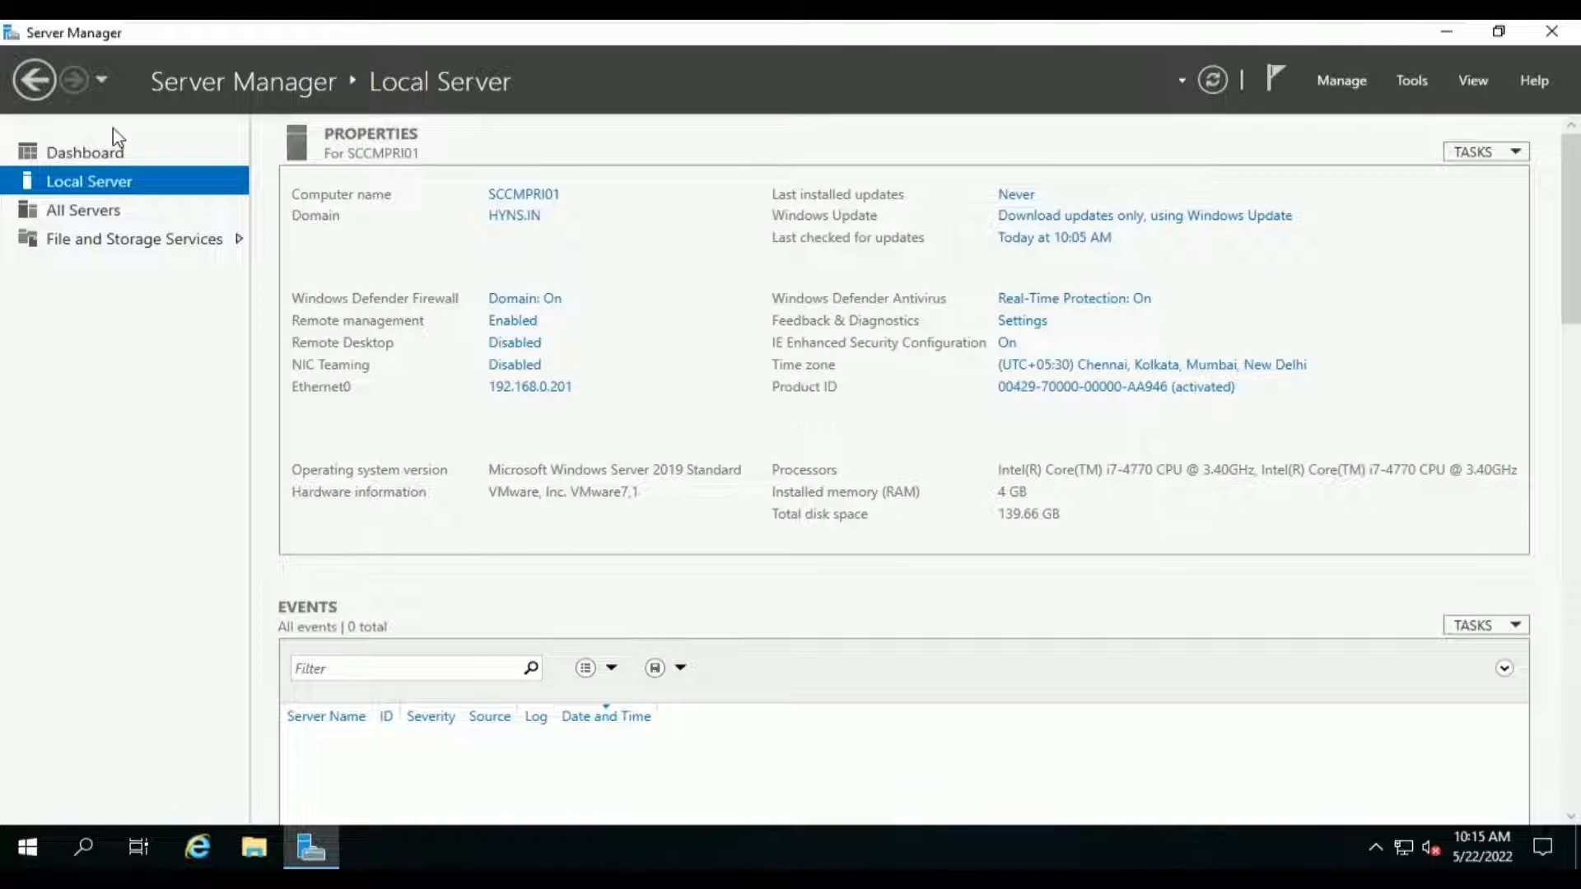
left_click(116, 155)
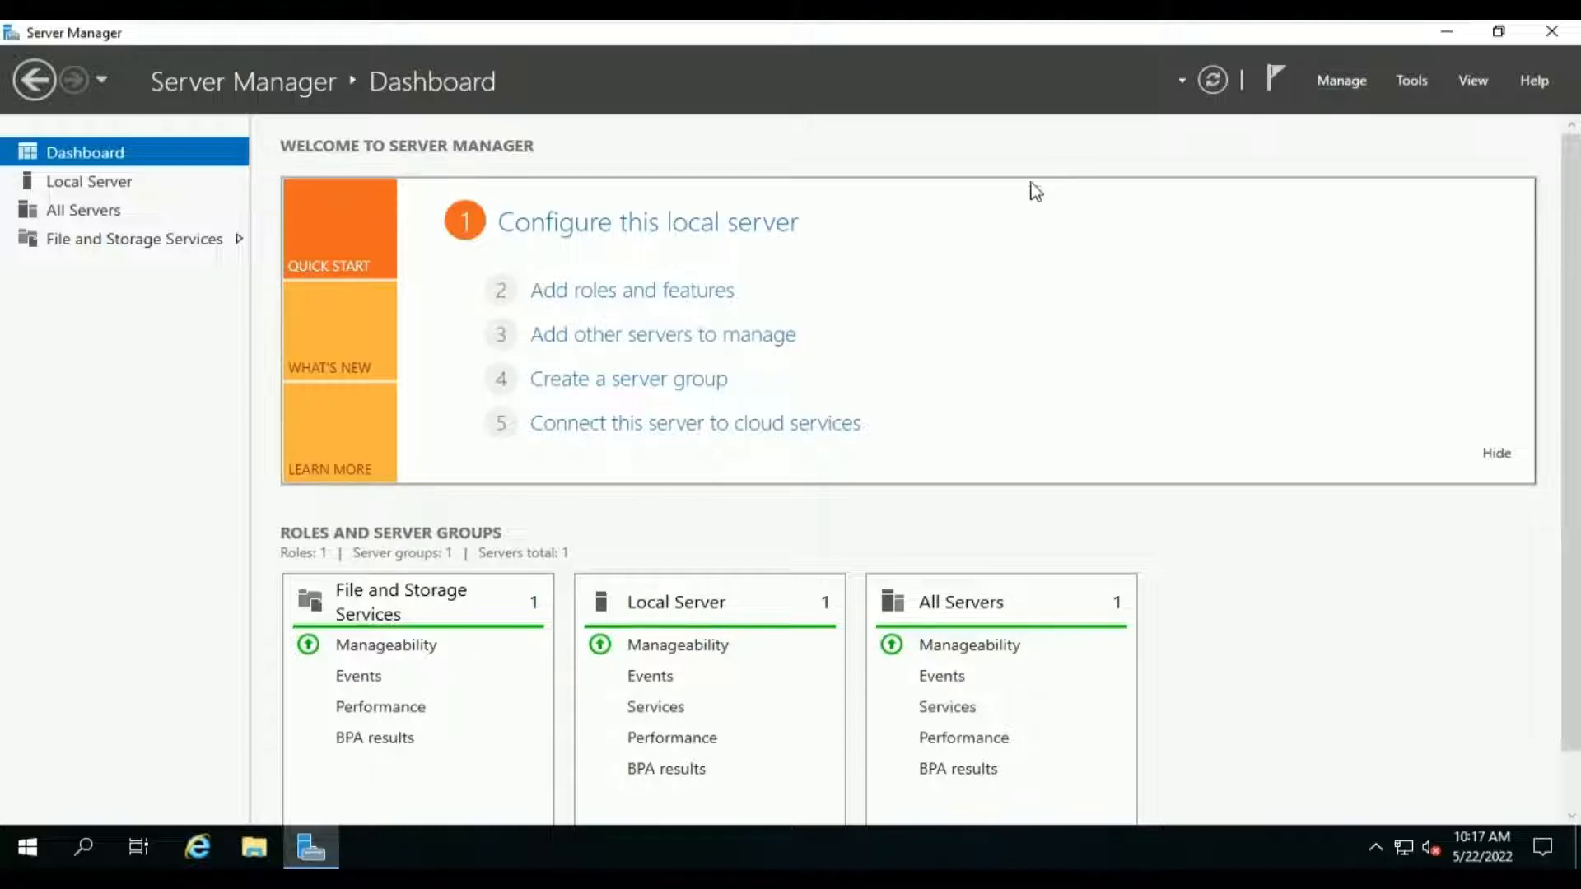
left_click(680, 304)
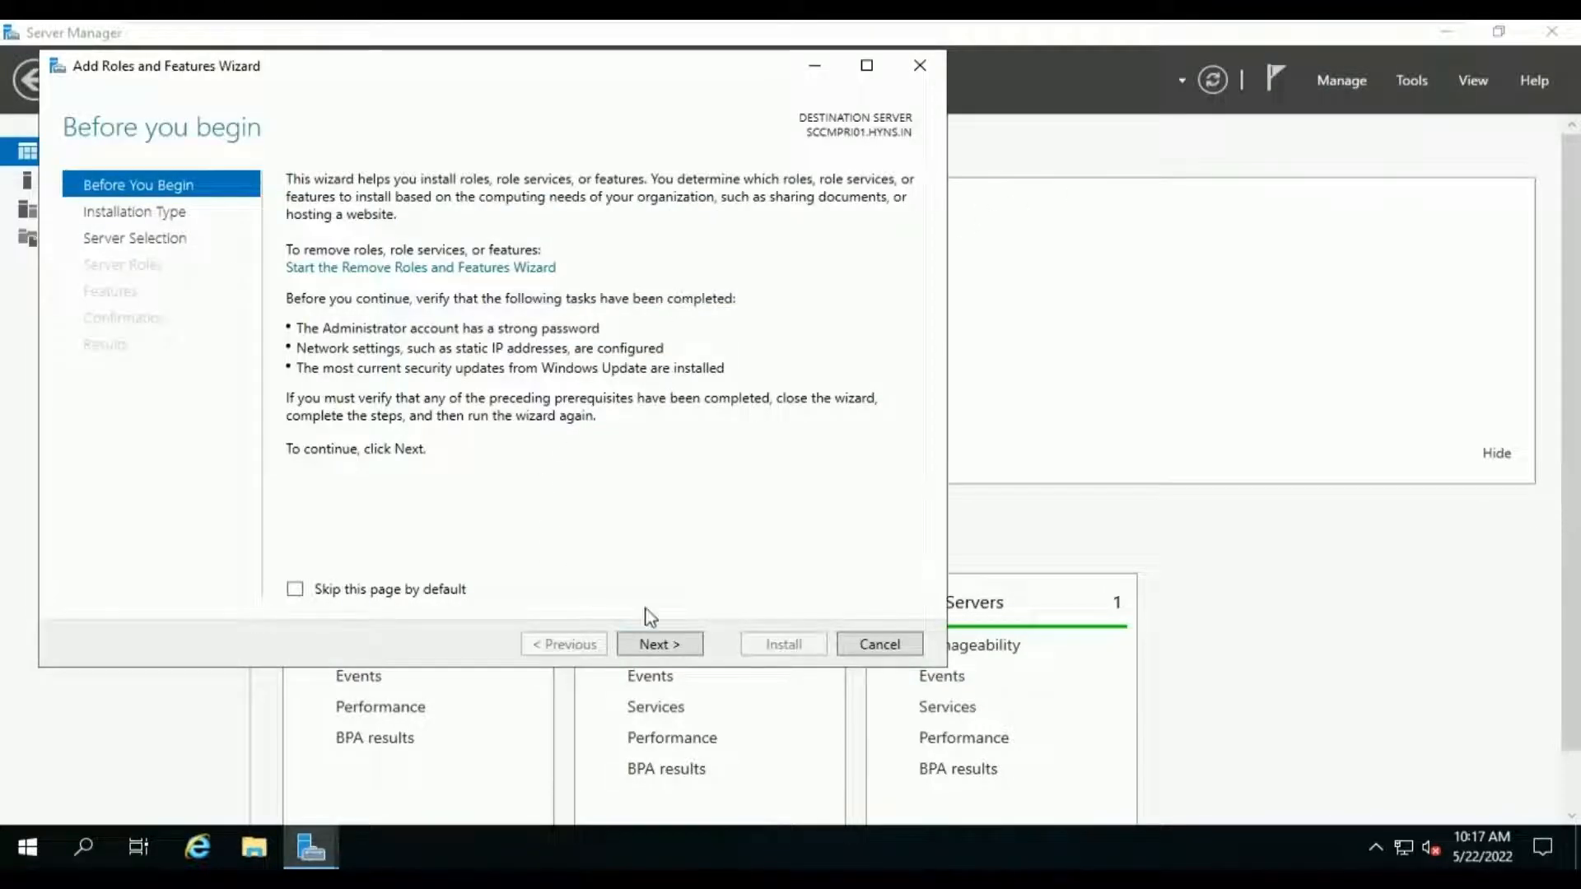
left_click(675, 642)
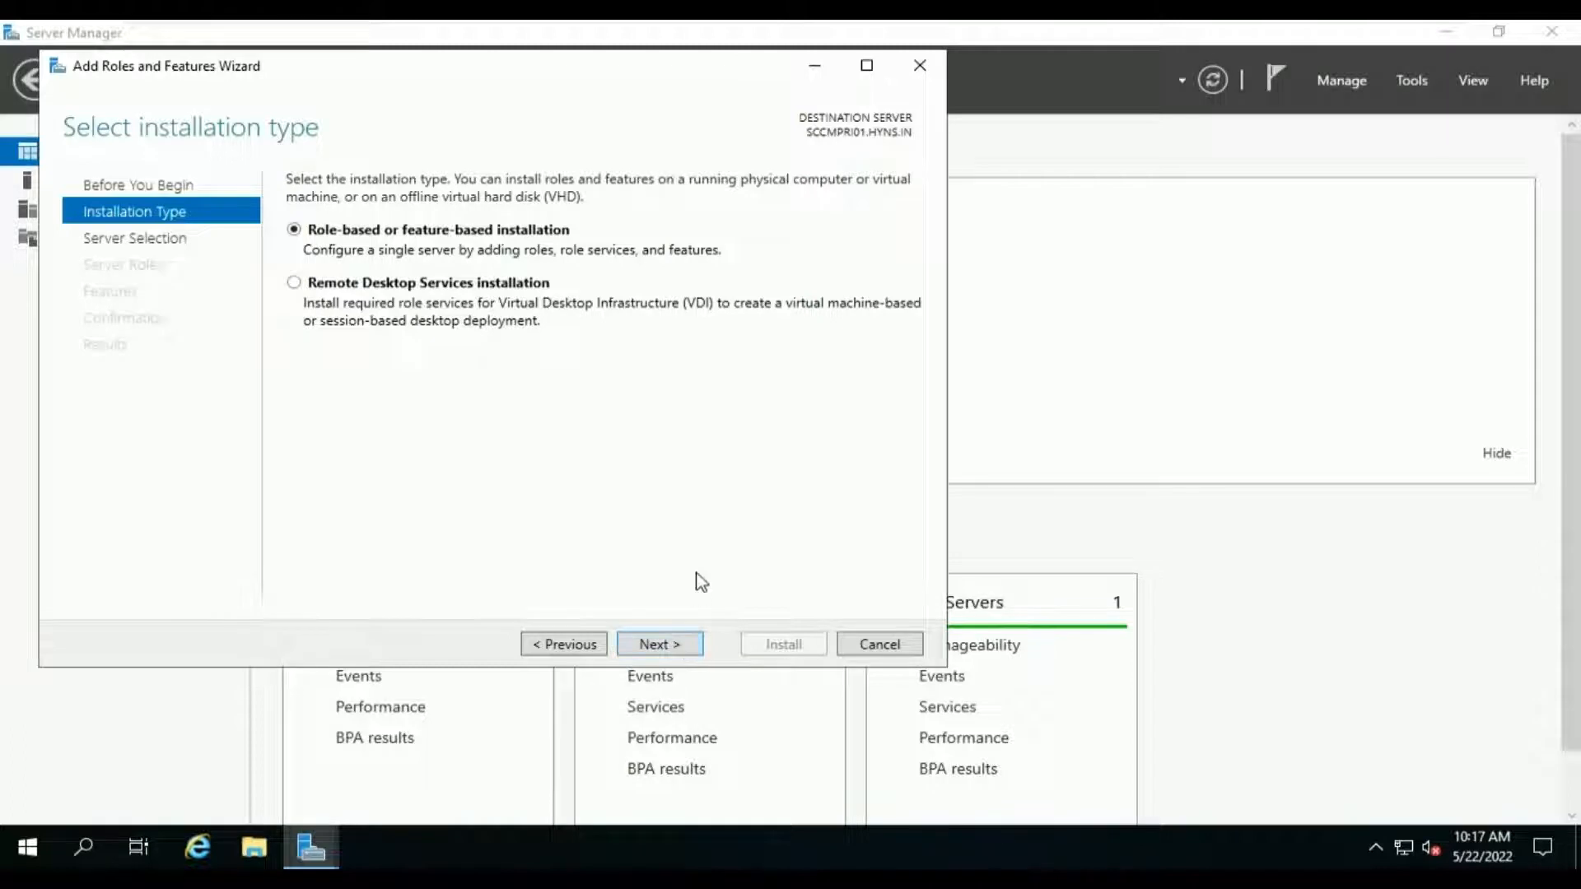
left_click(698, 650)
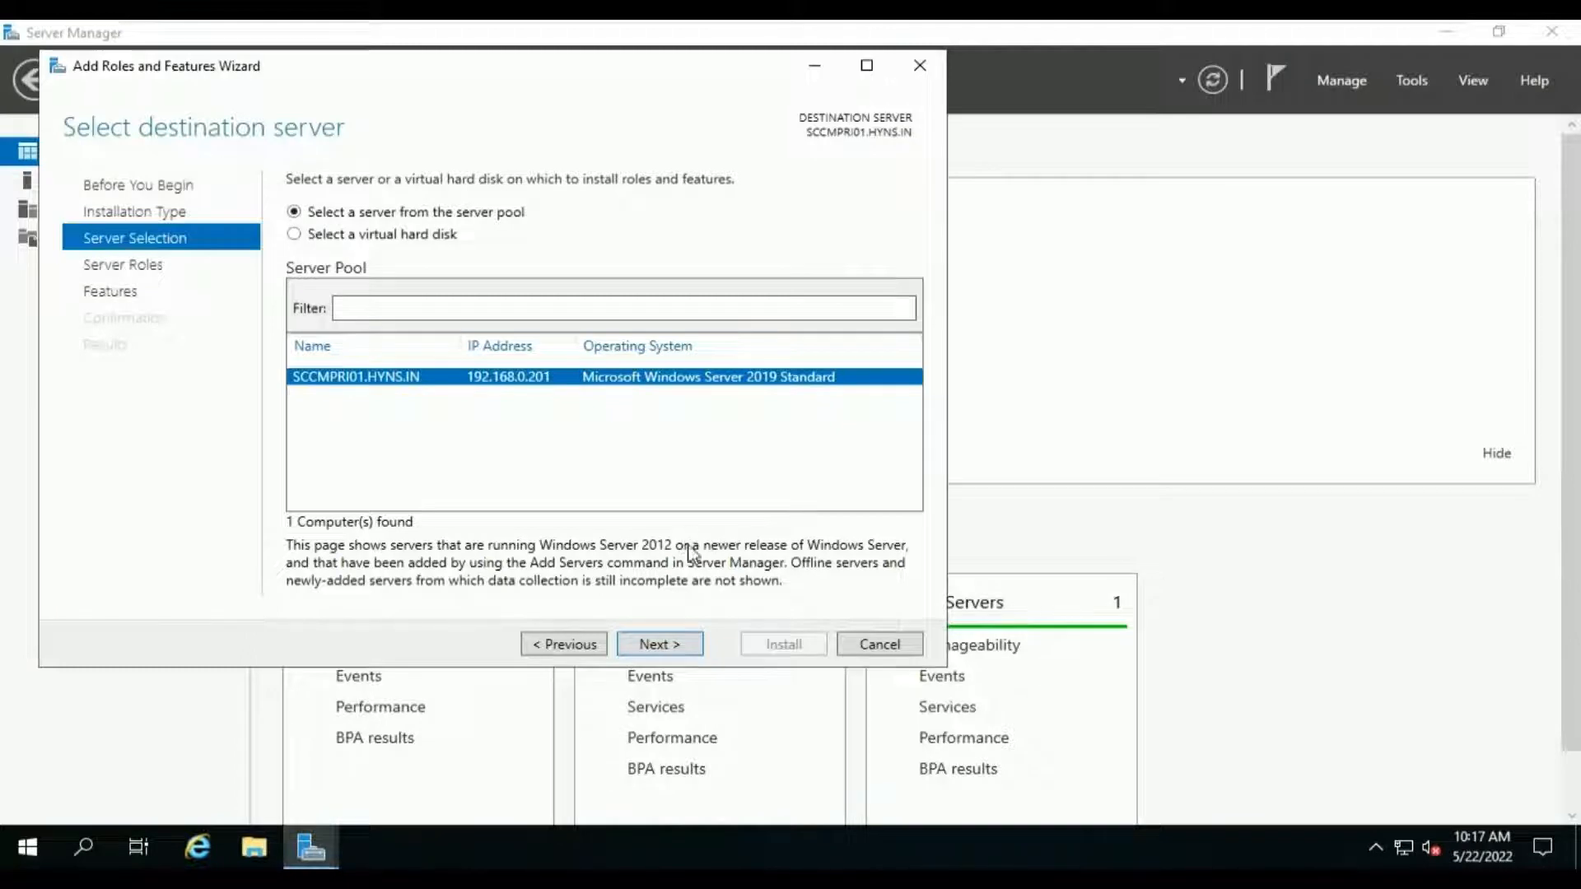
left_click(685, 650)
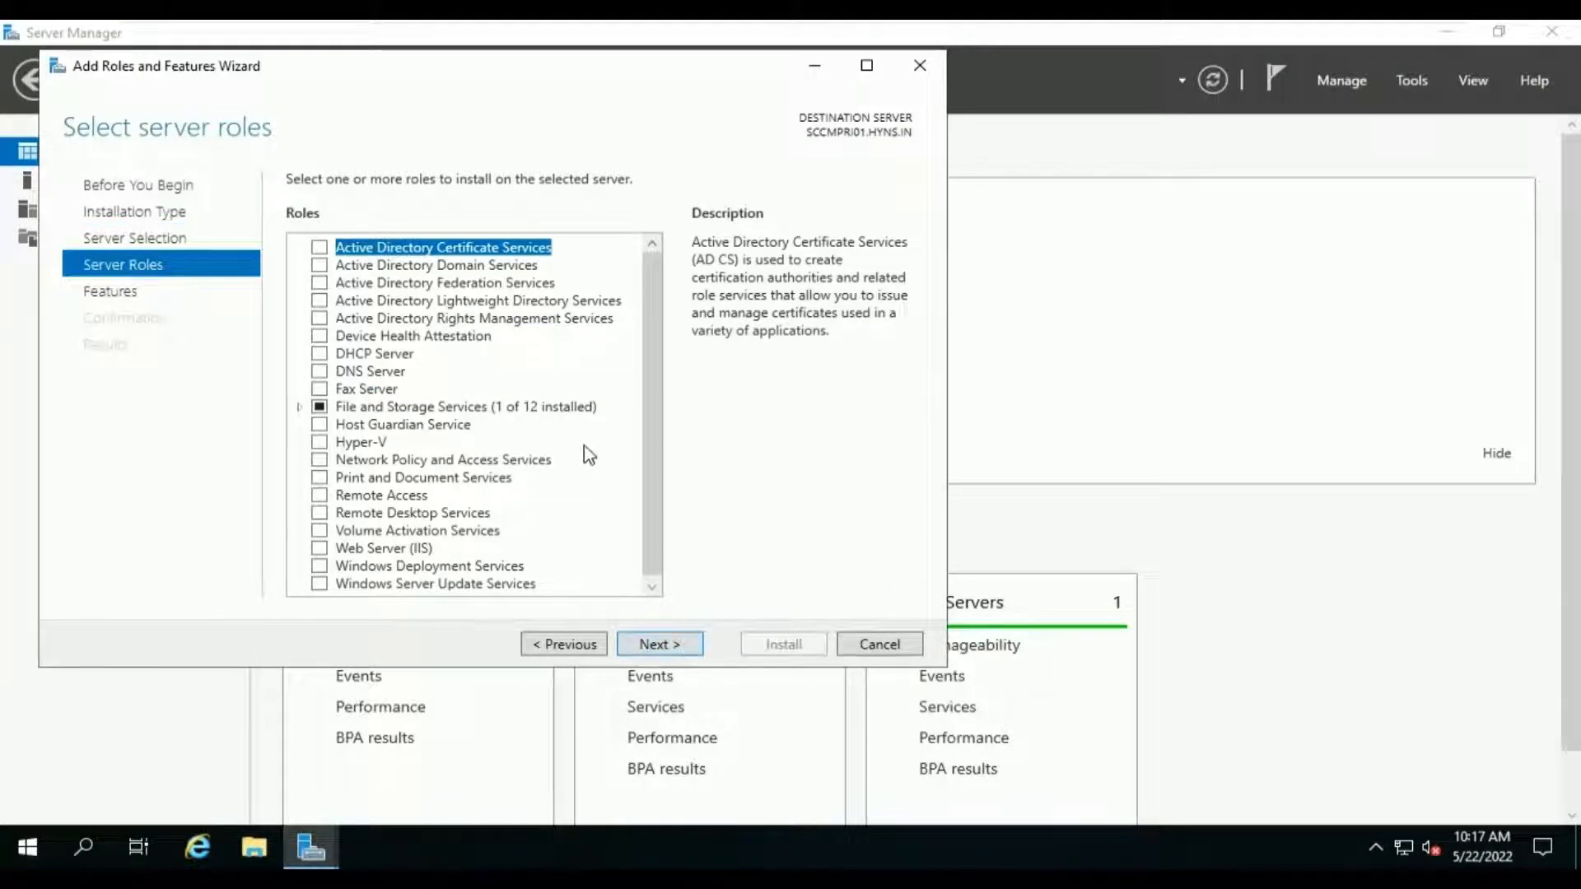
- Select the Windows Server Update Services role and add its required features, including the management tools
scroll(466, 354, "down", 1)
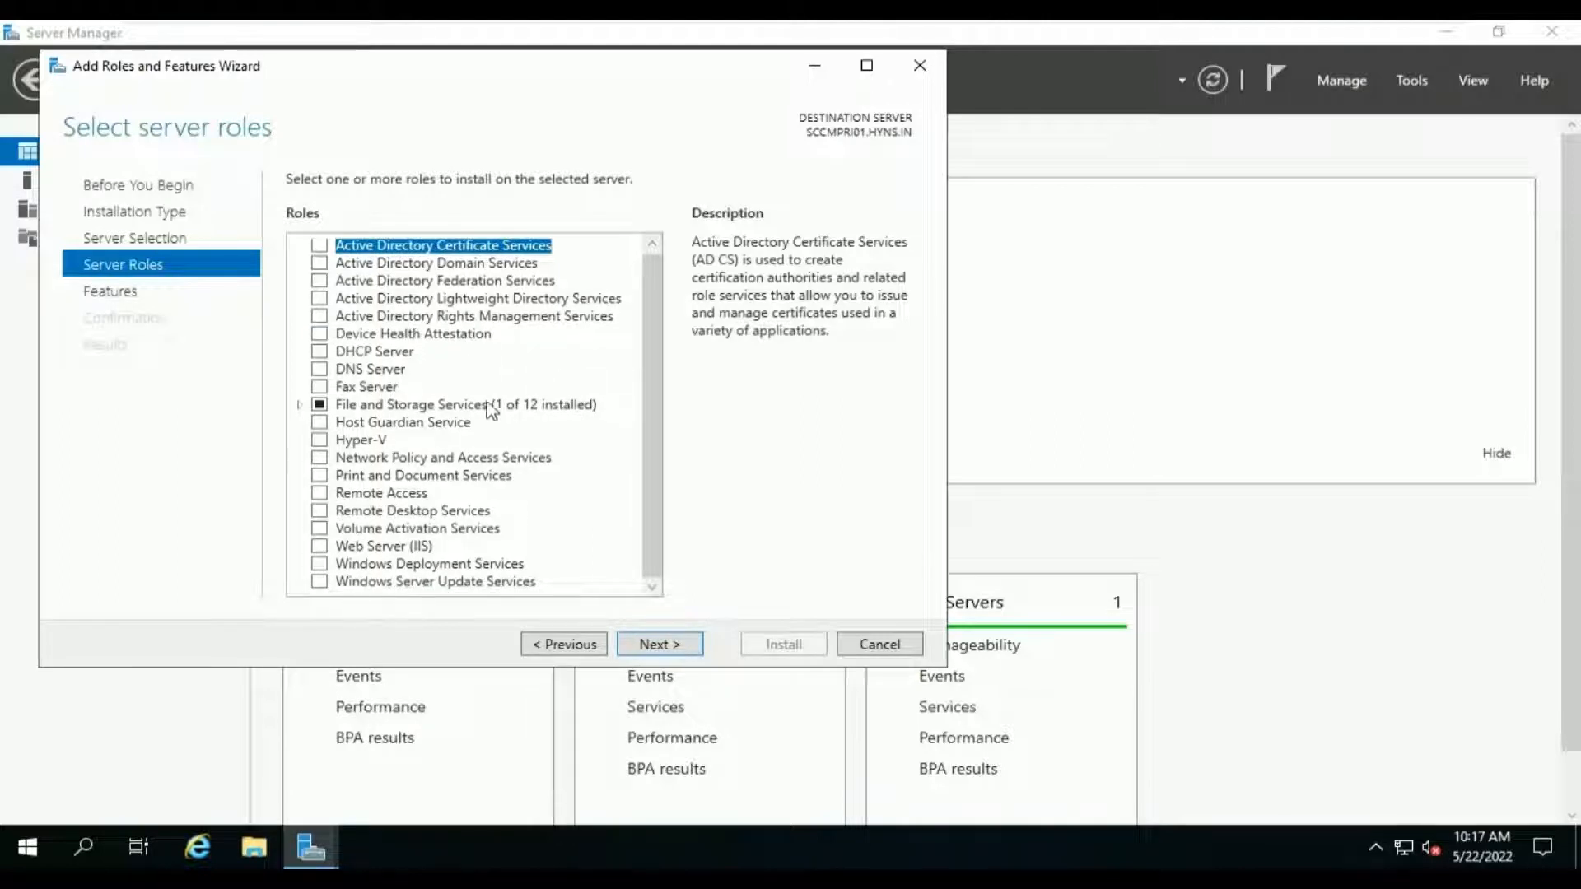
left_click(318, 582)
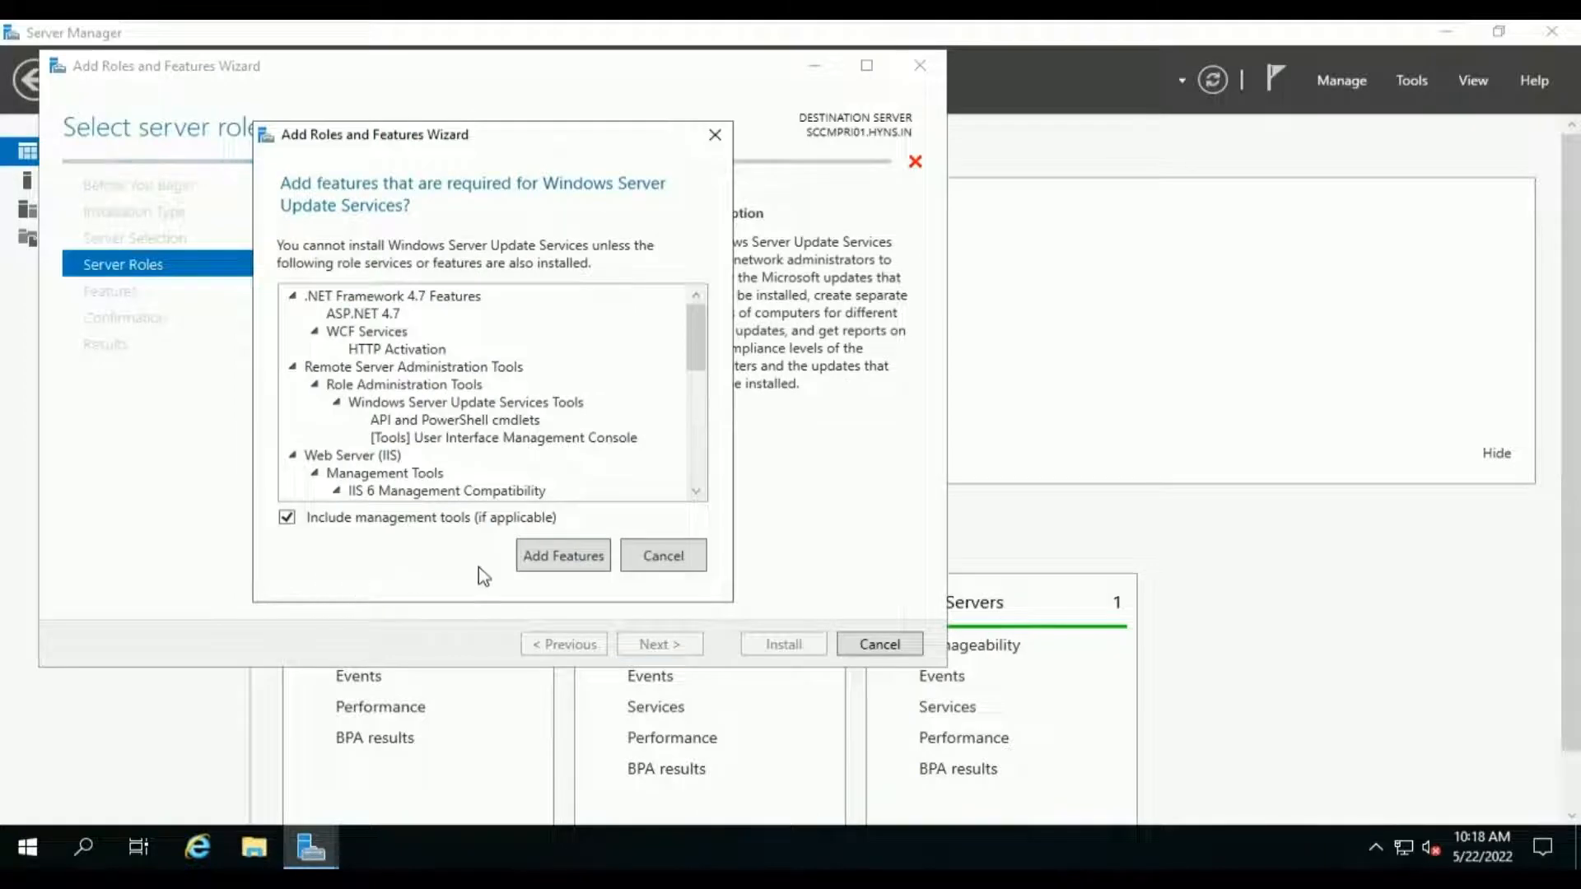
left_click(584, 559)
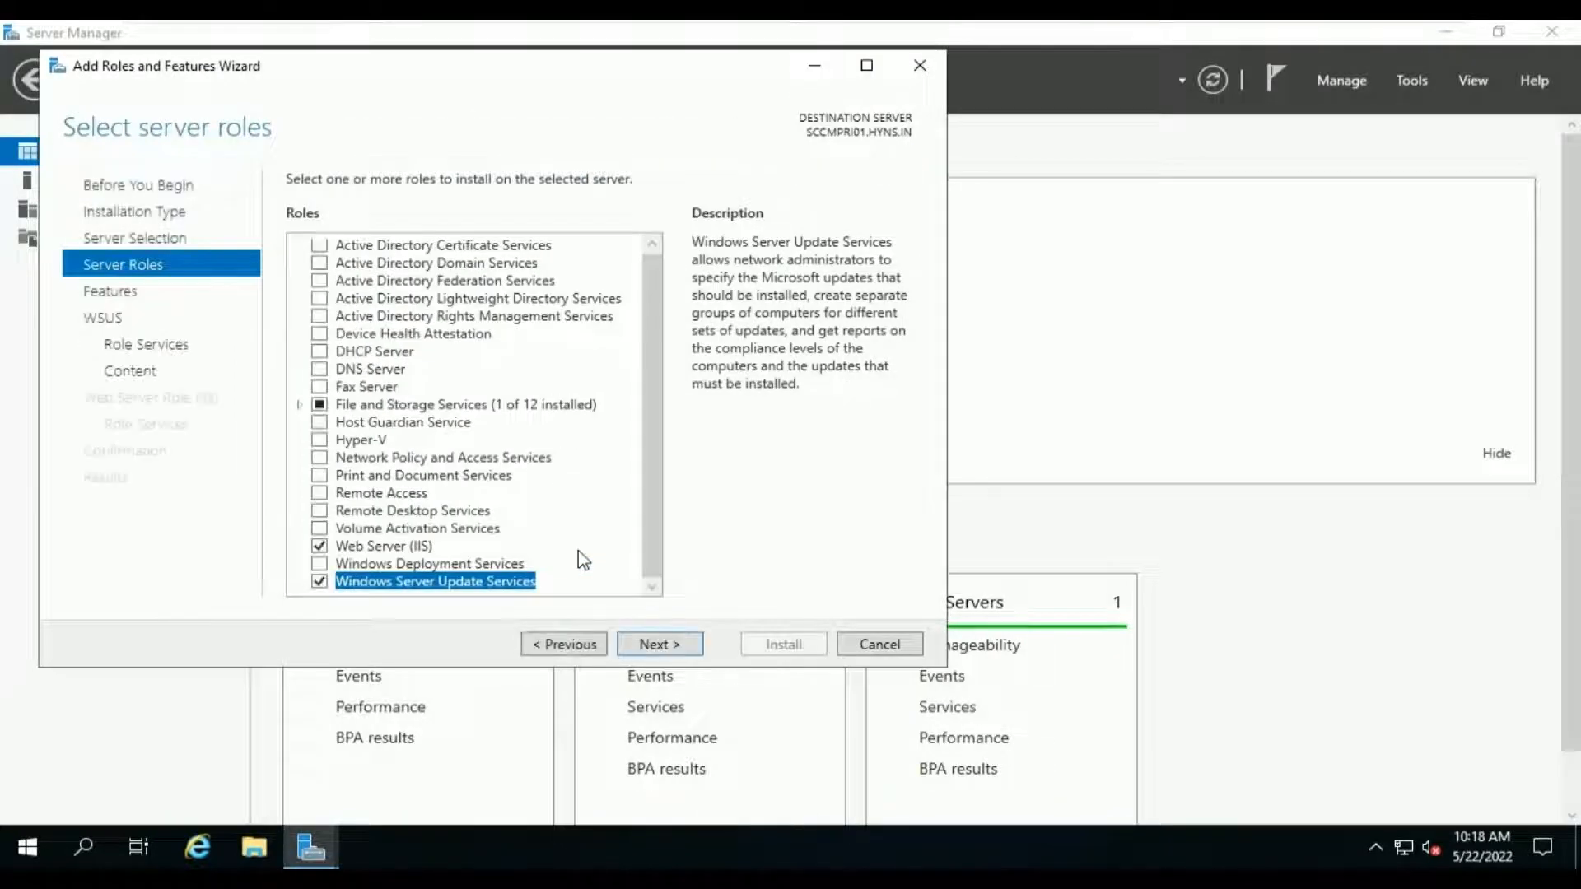
left_click(662, 644)
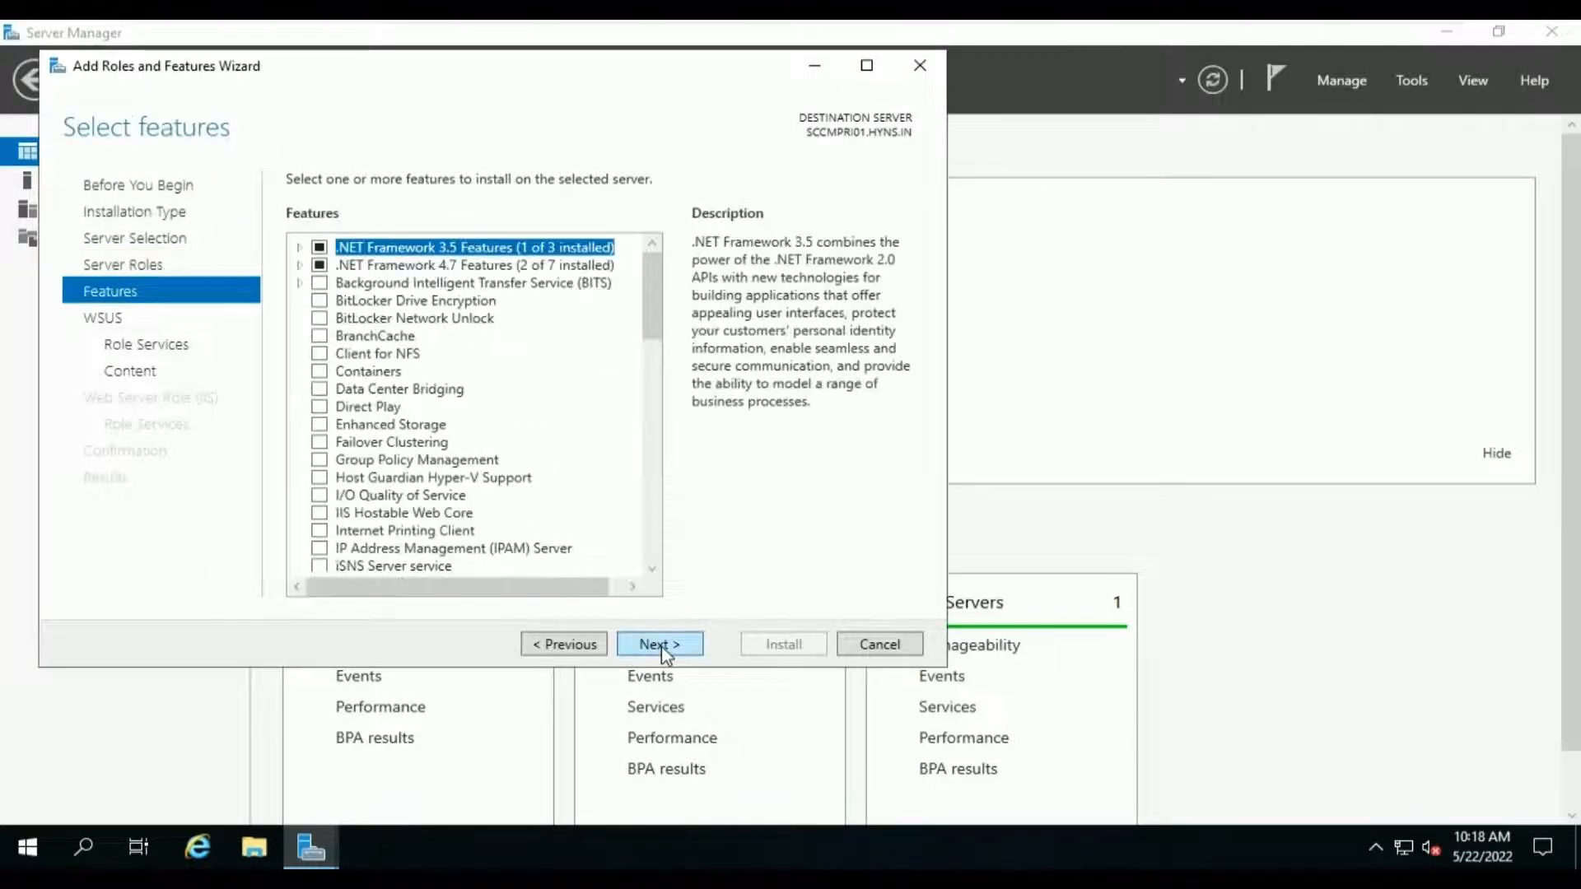
- Keep the default features and set the WSUS role services to WSUS Services and SQL Server Connectivity, without WID Connectivity
left_click(663, 645)
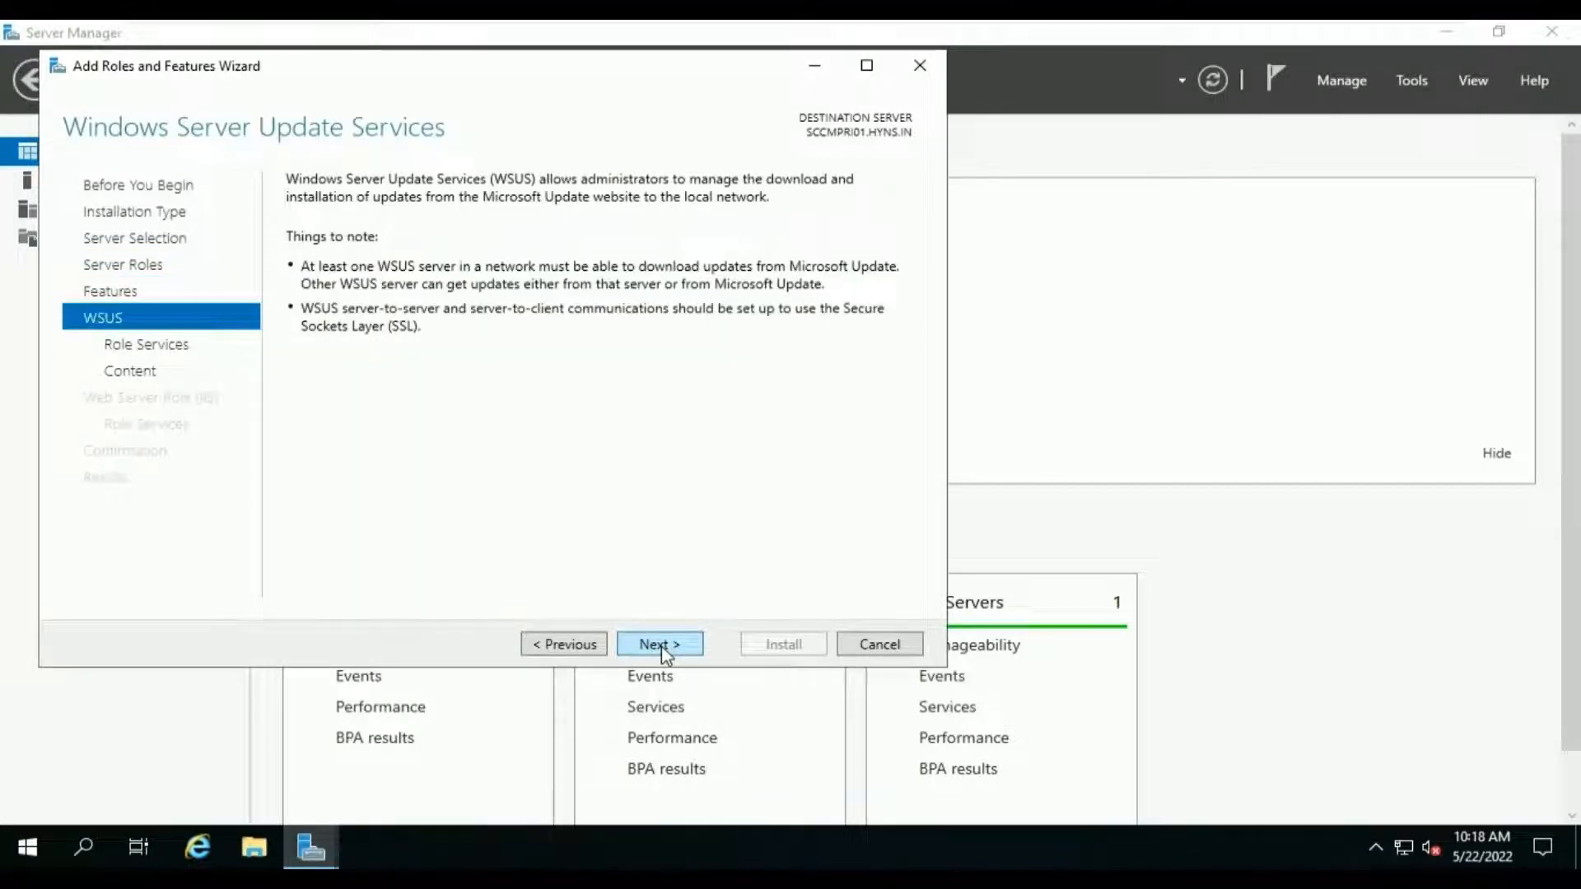
left_click(663, 644)
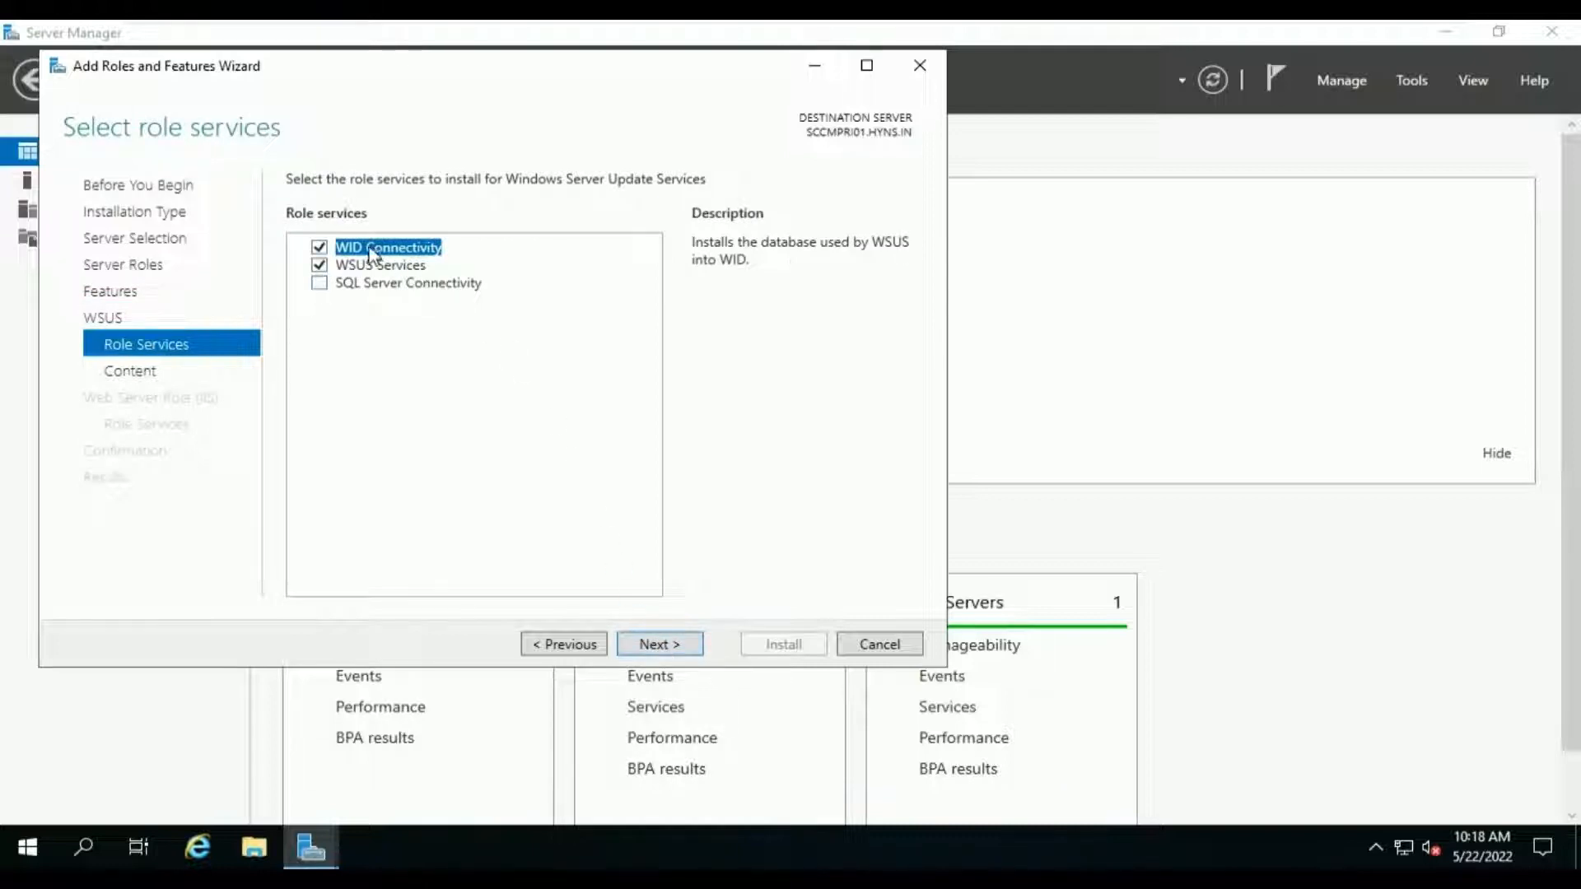
left_click(319, 248)
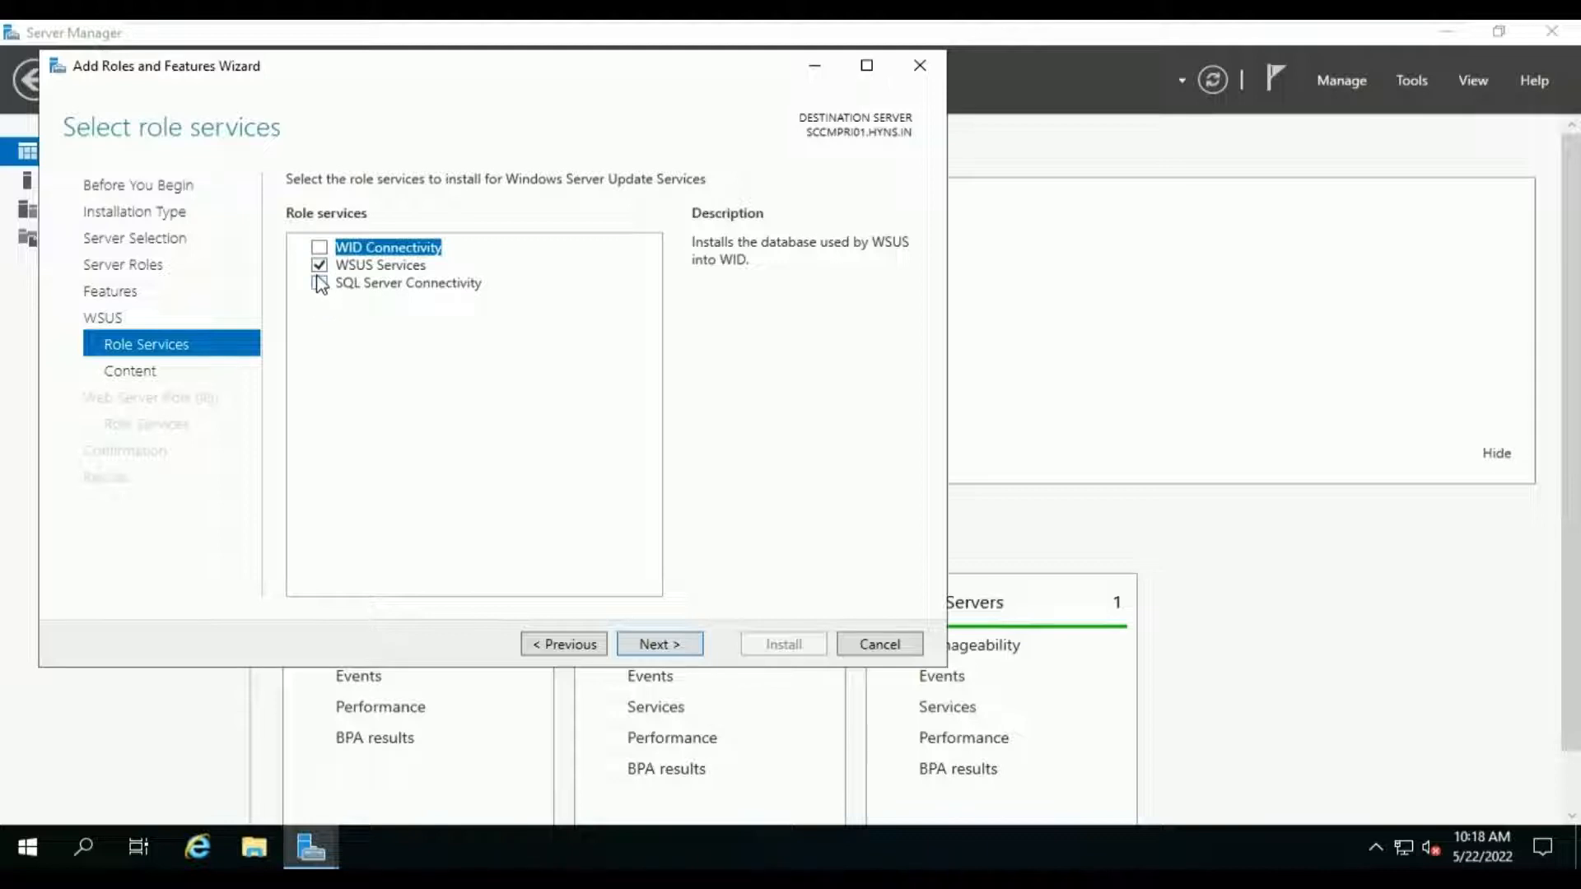
left_click(319, 283)
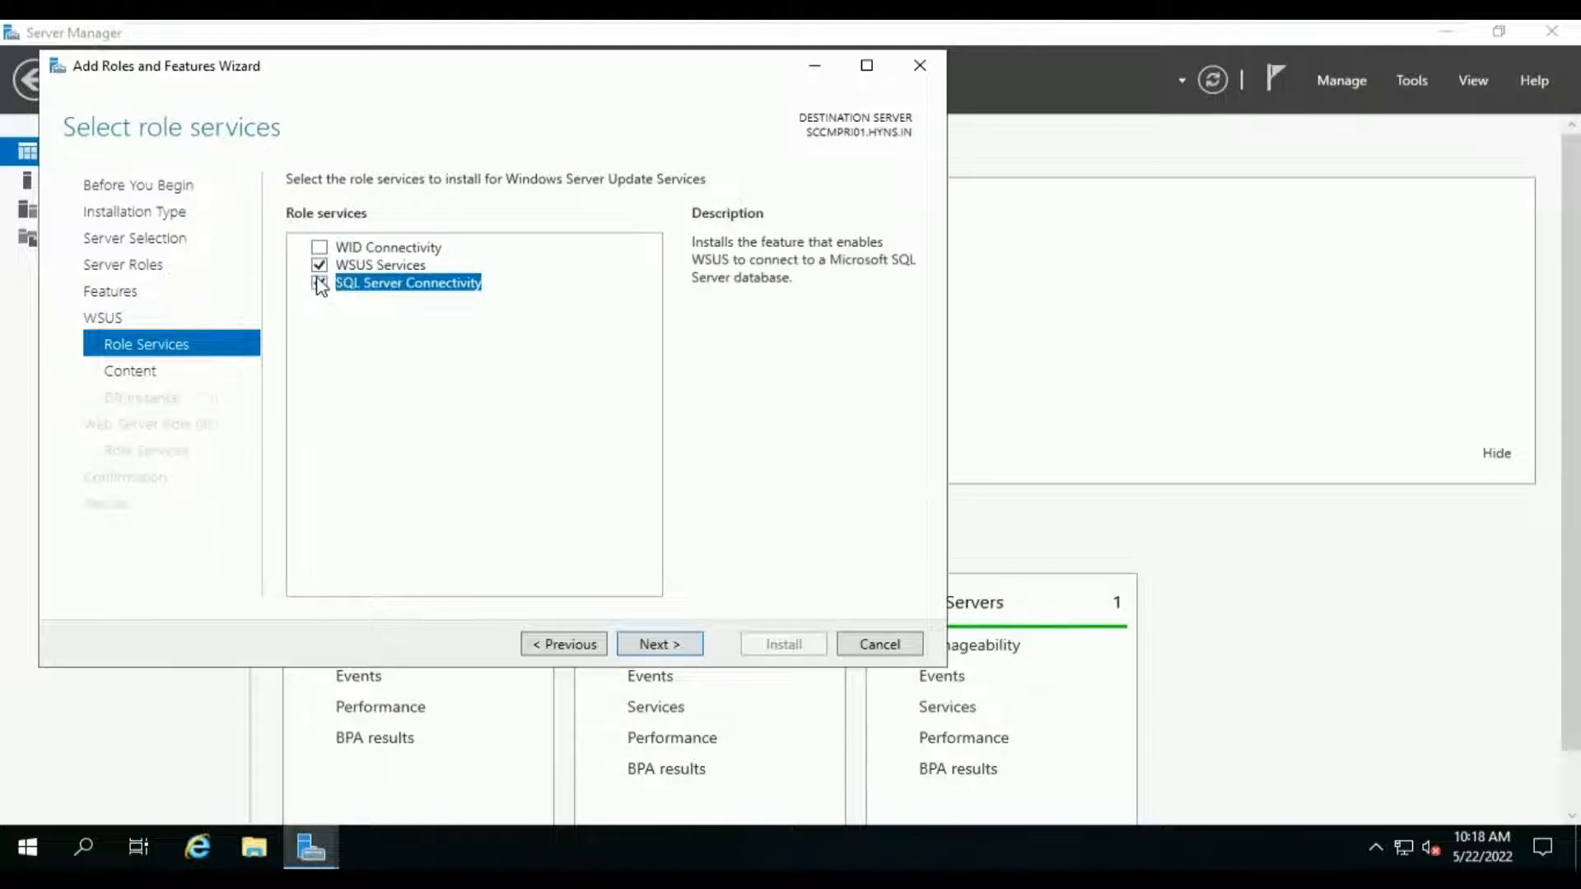
left_click(645, 646)
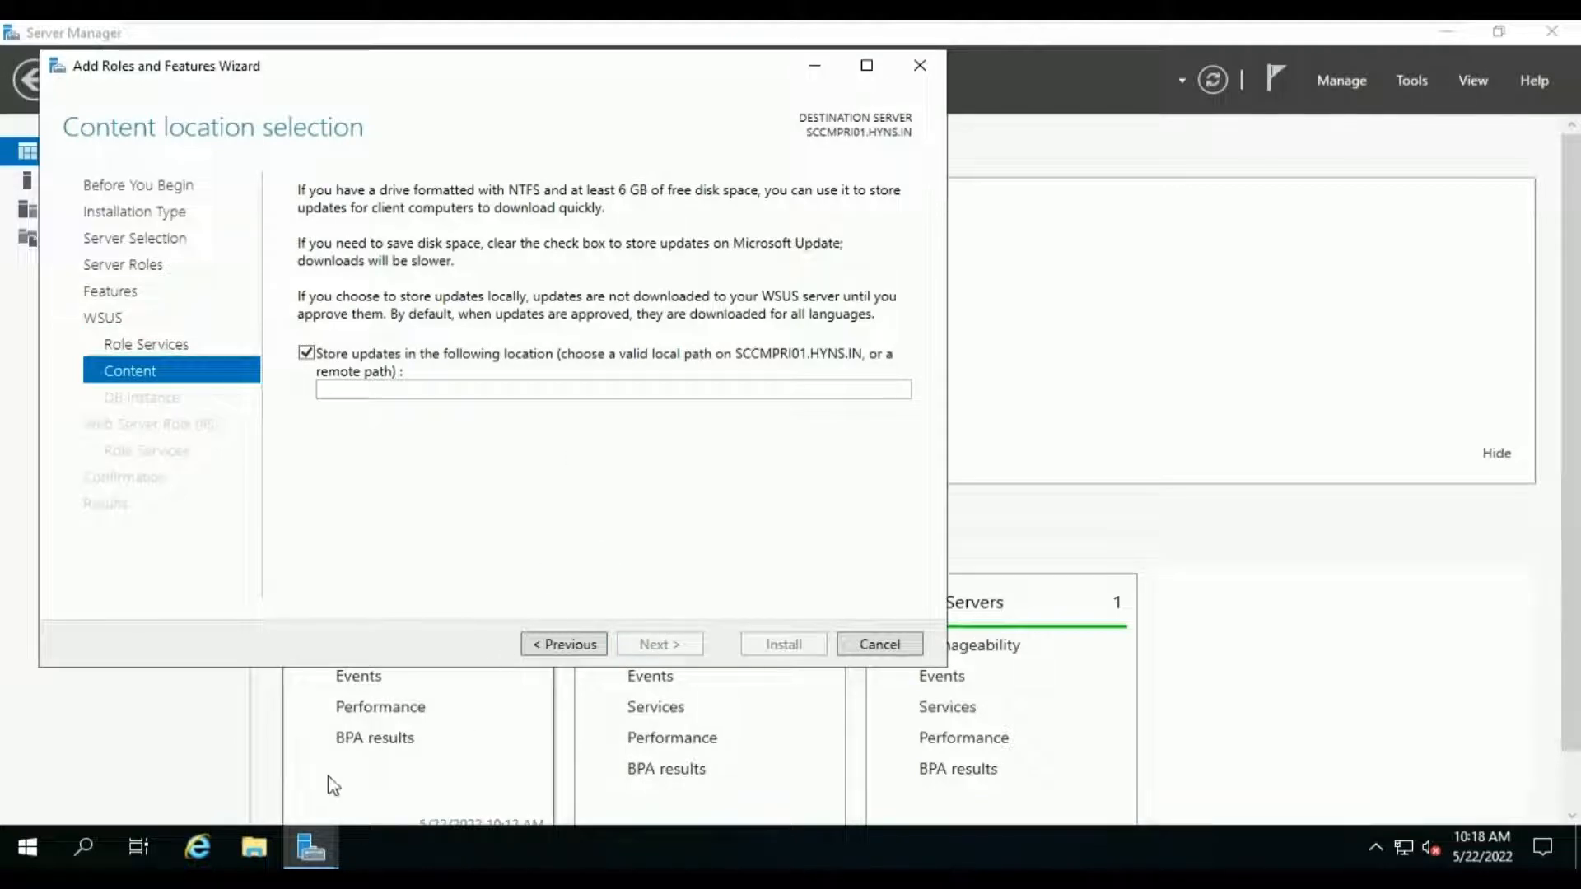
- Switch to File Explorer and copy the path of the WSUS folder on Local Disk (F:)
left_click(252, 860)
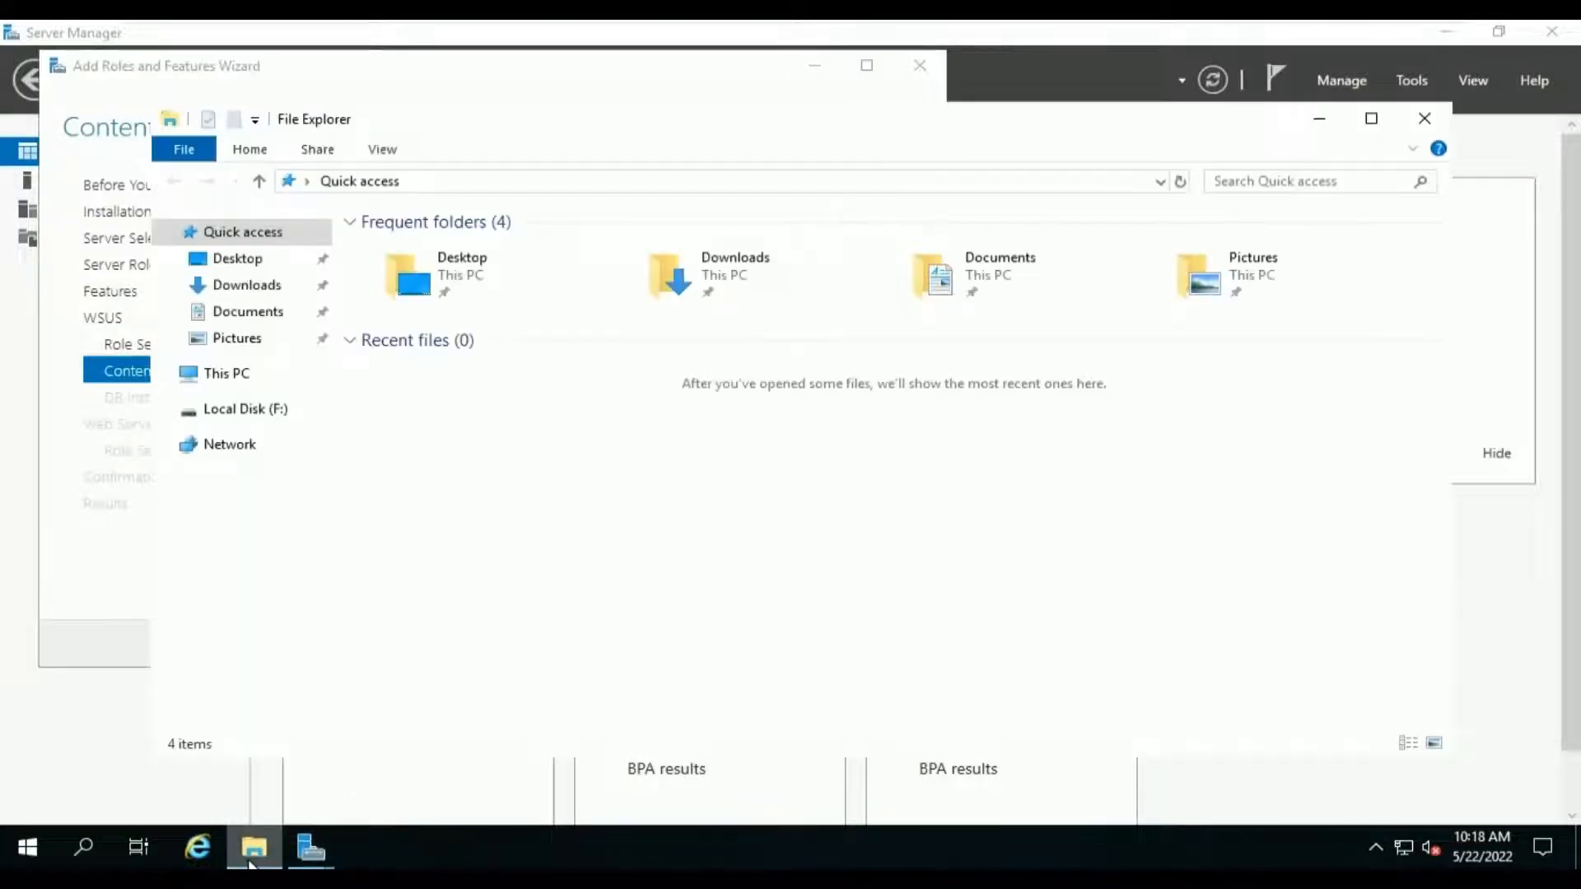
left_click(247, 380)
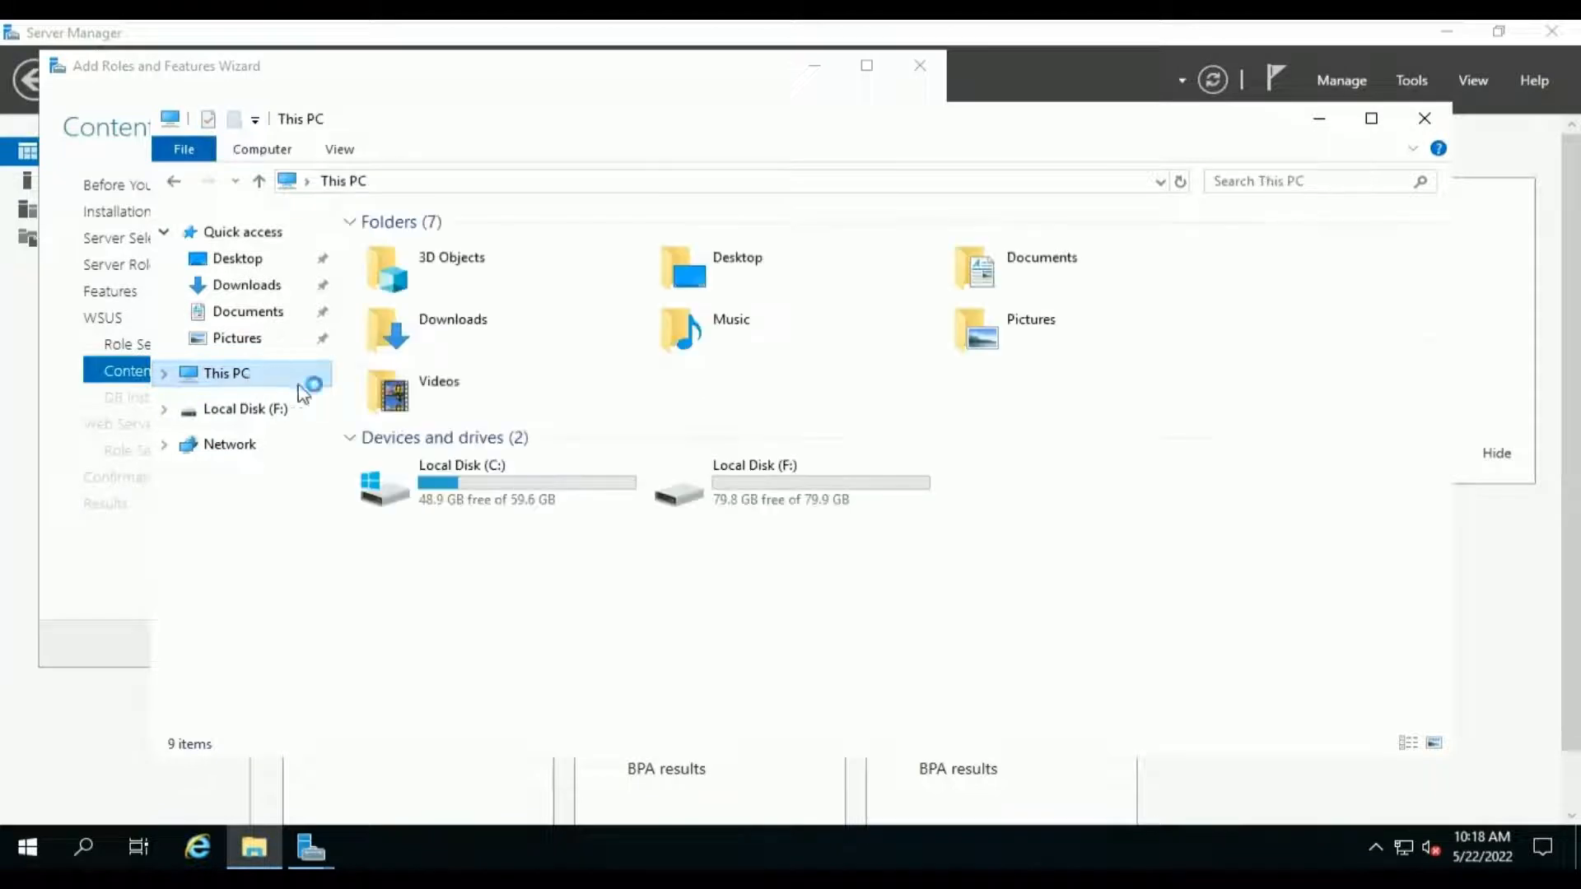
double_click(771, 500)
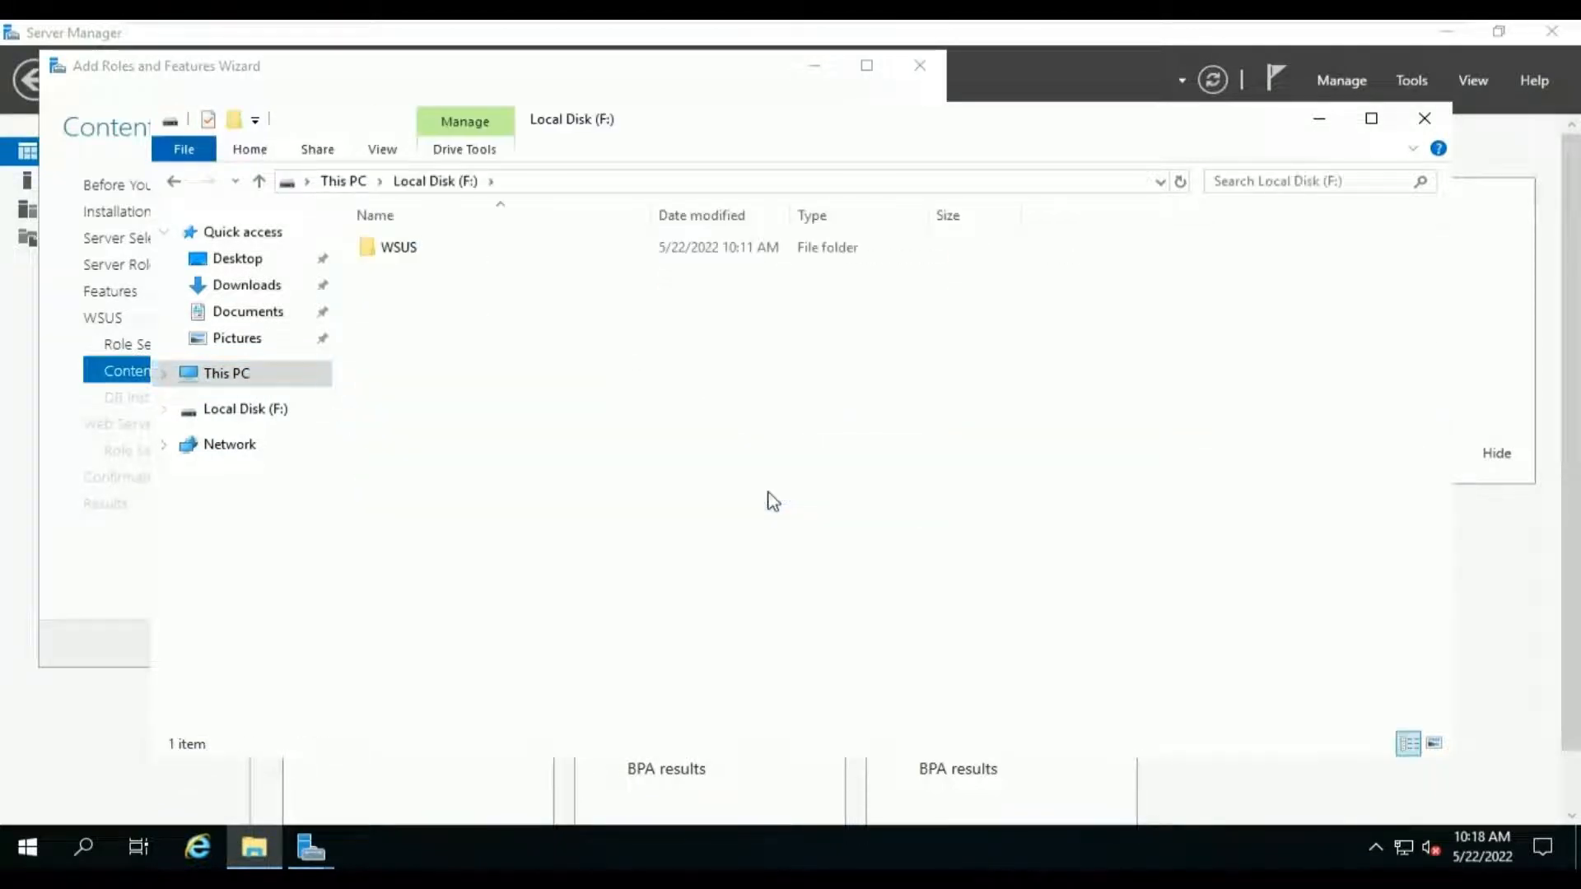
double_click(455, 257)
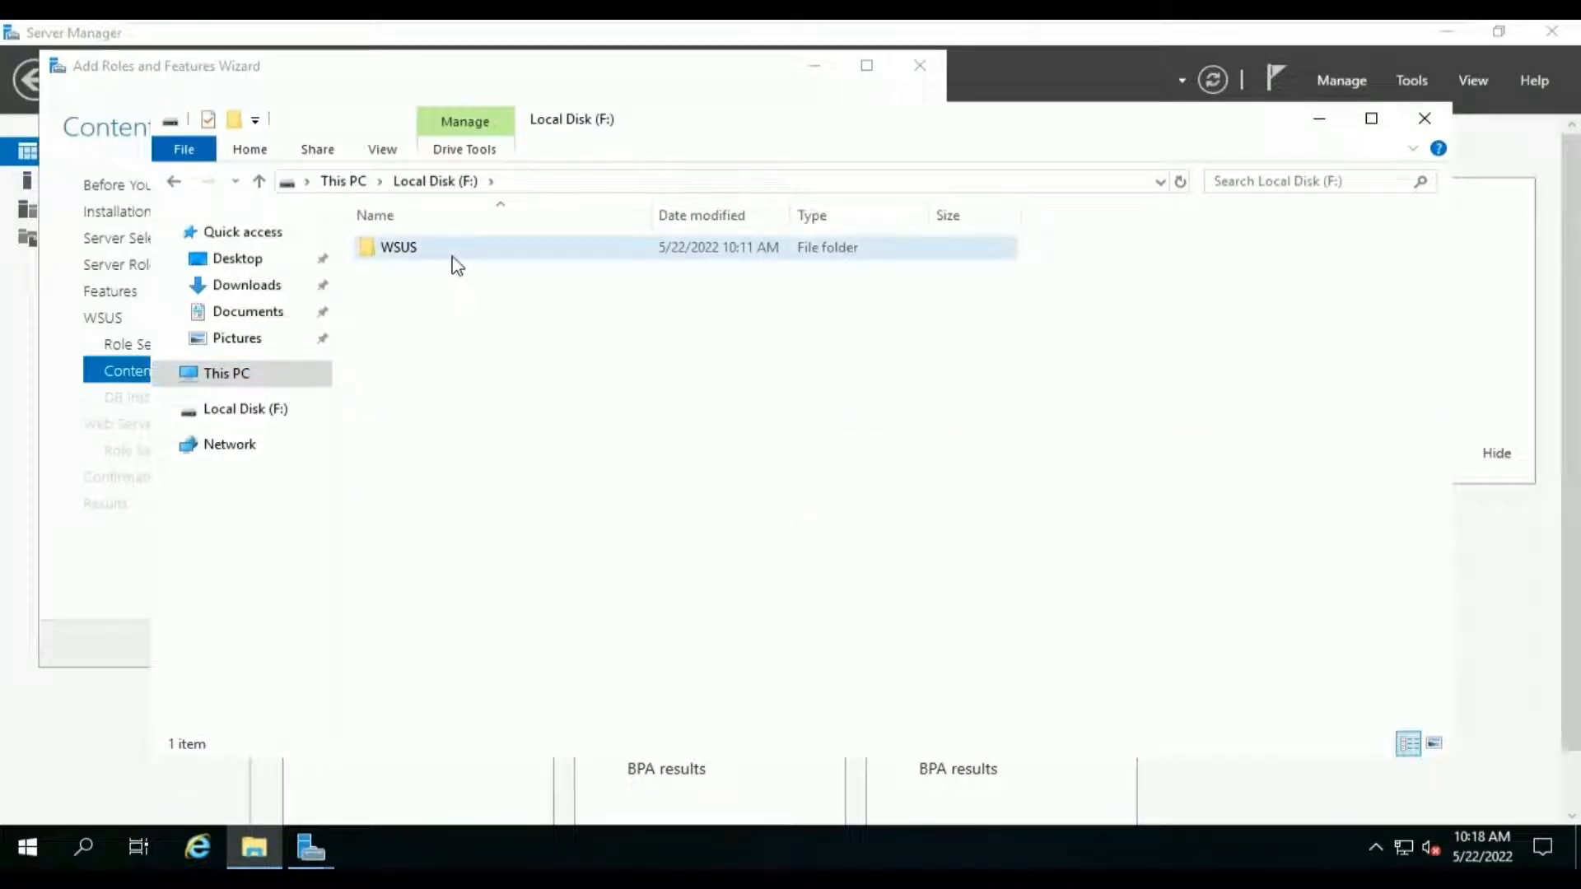
left_click(655, 182)
key("ctrl+c")
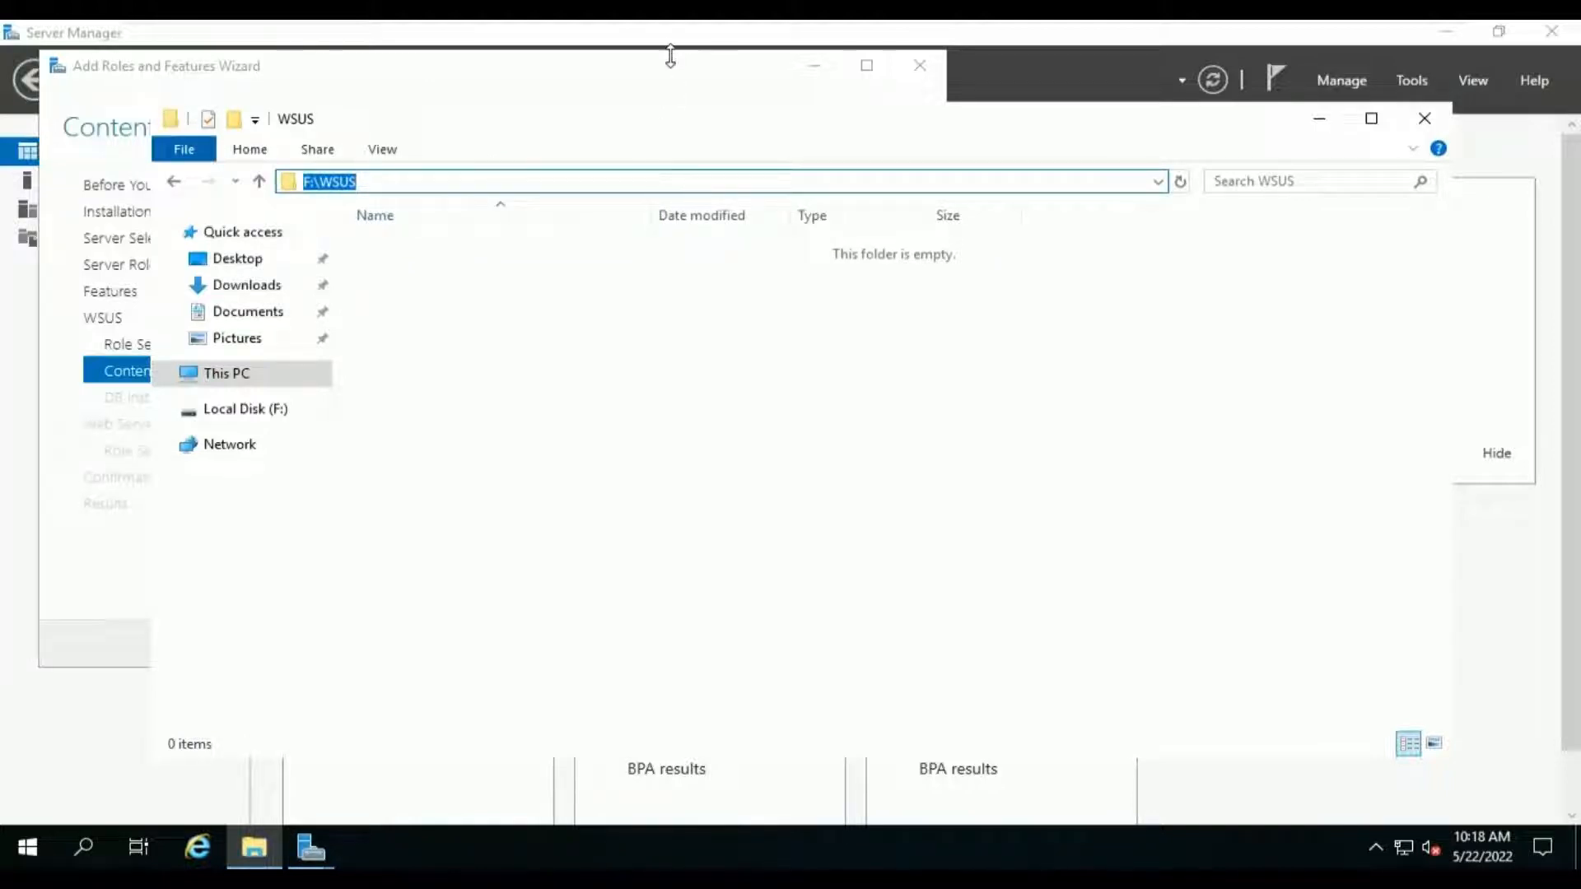
- Back in the Add Roles and Features Wizard, set the update storage location to F:\WSUS and continue
left_click(663, 72)
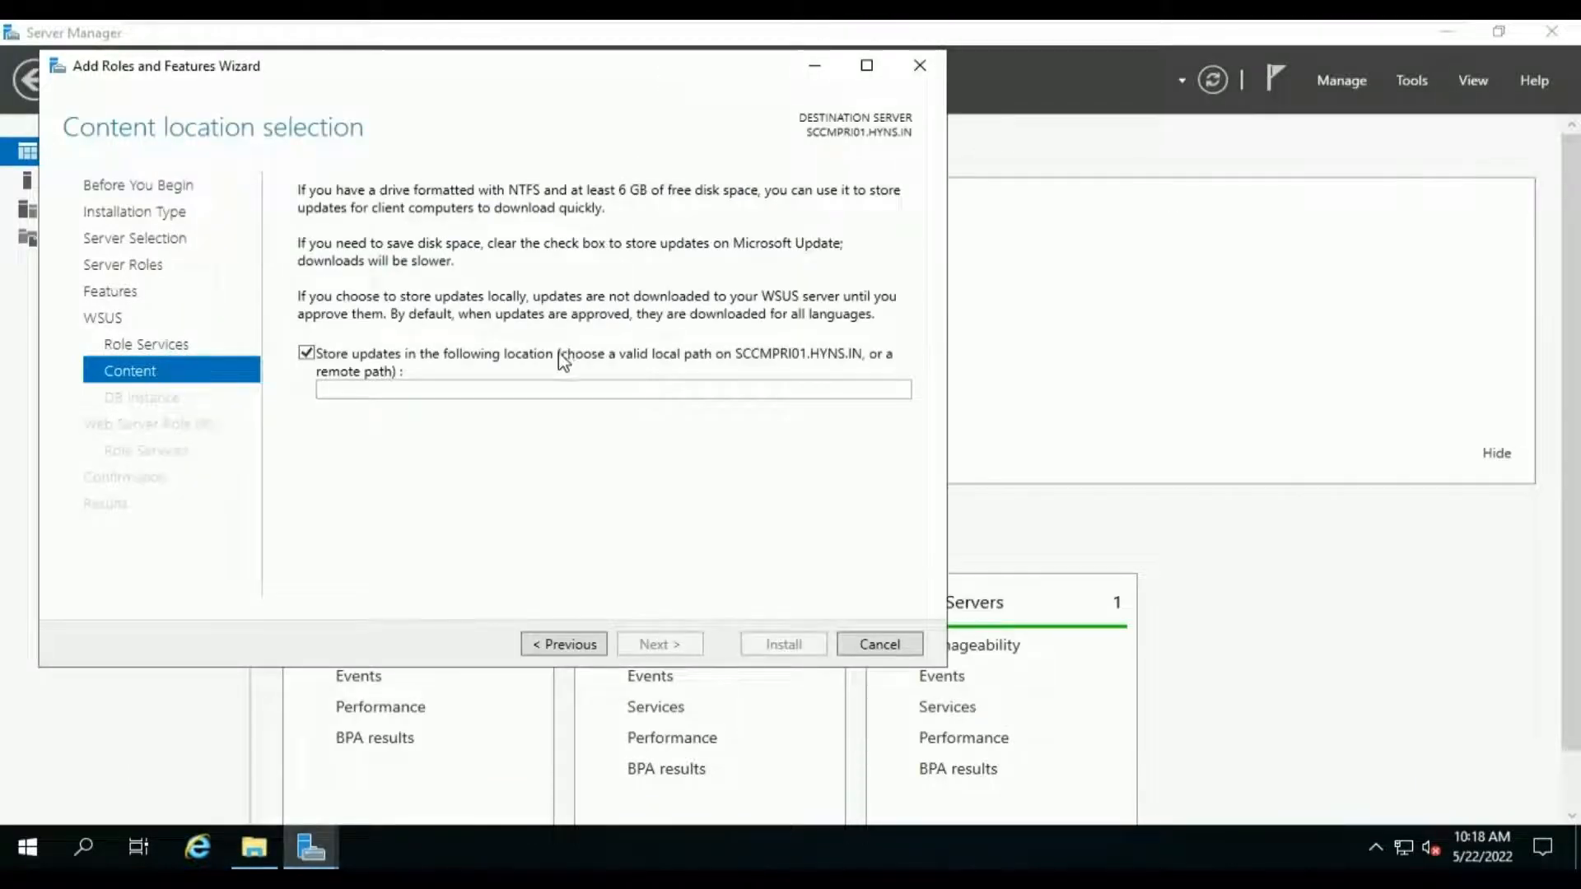
left_click(561, 384)
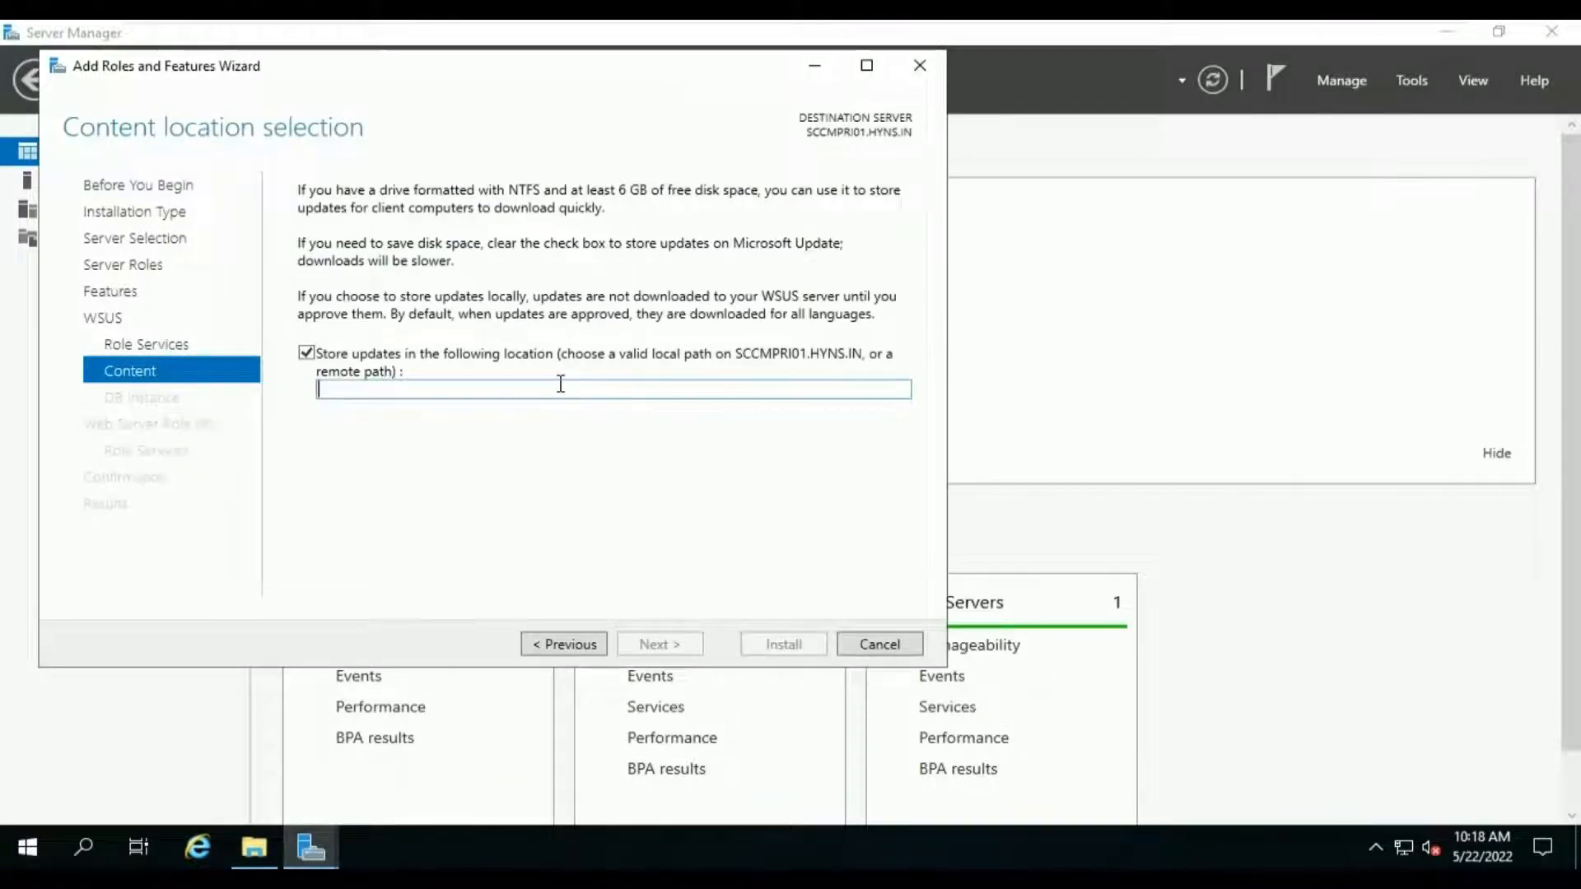
key("ctrl+v")
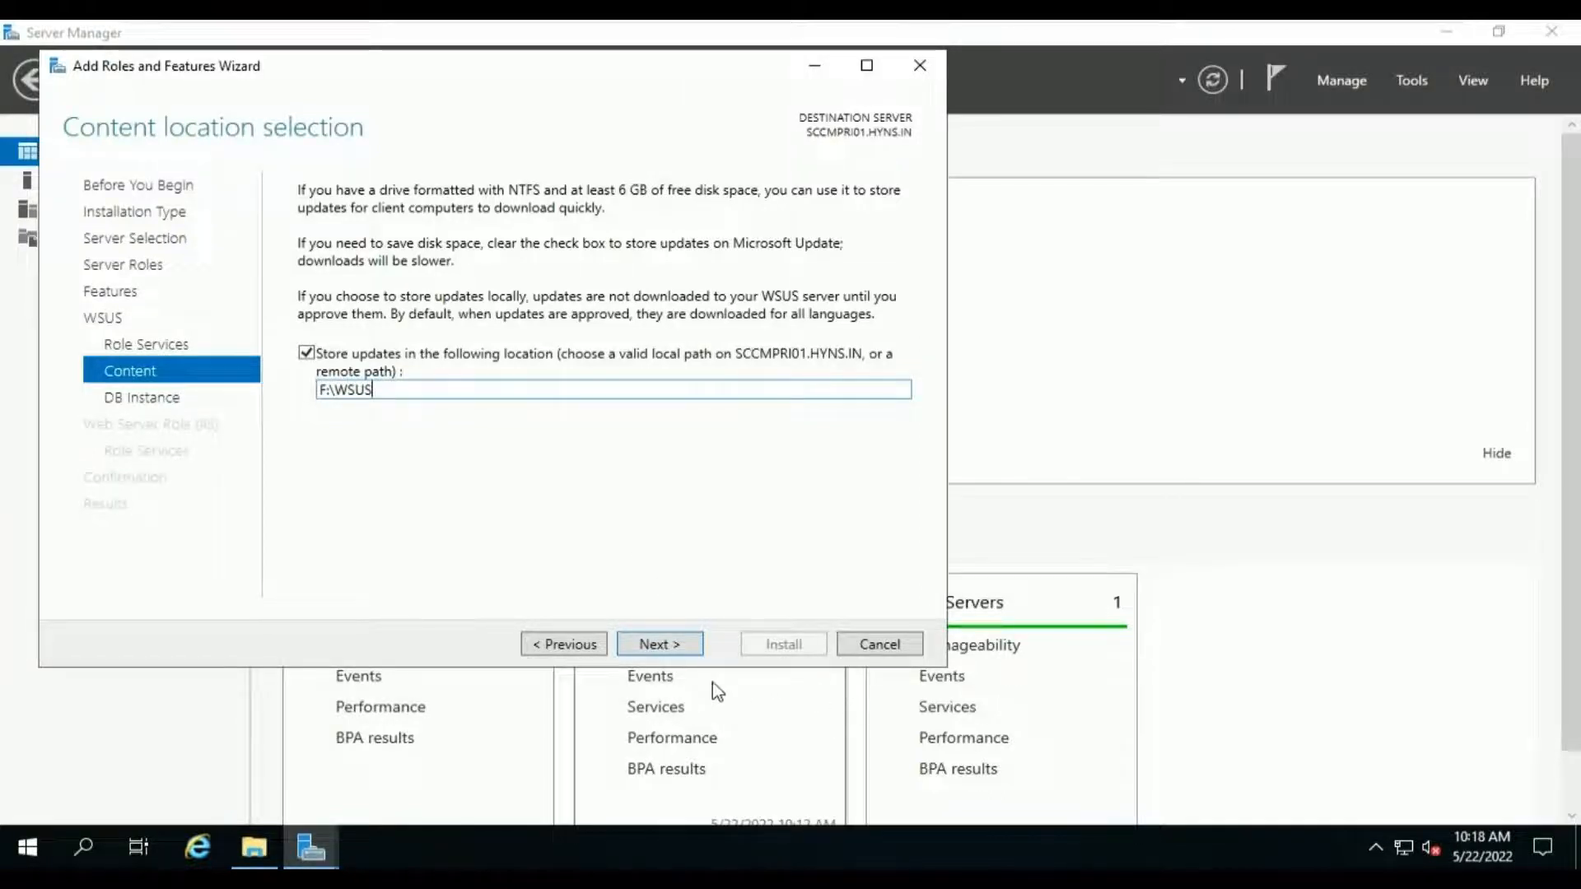
left_click(674, 650)
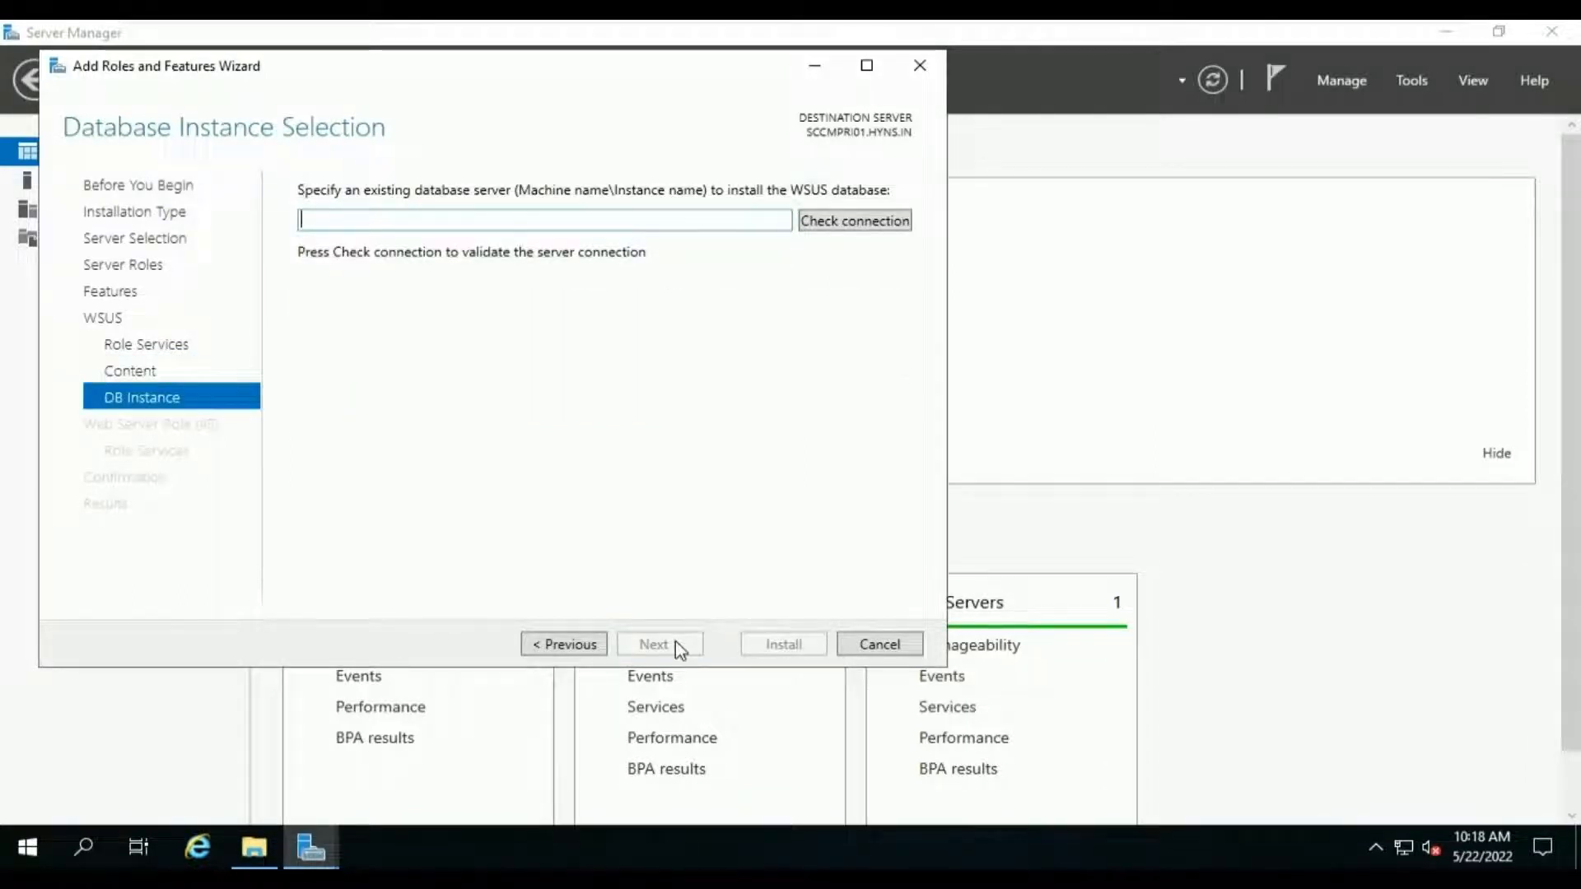
- Specify sccmdb01.hyns.in as the WSUS database server, check the connection and accept it
type("sccmdb01.hyn")
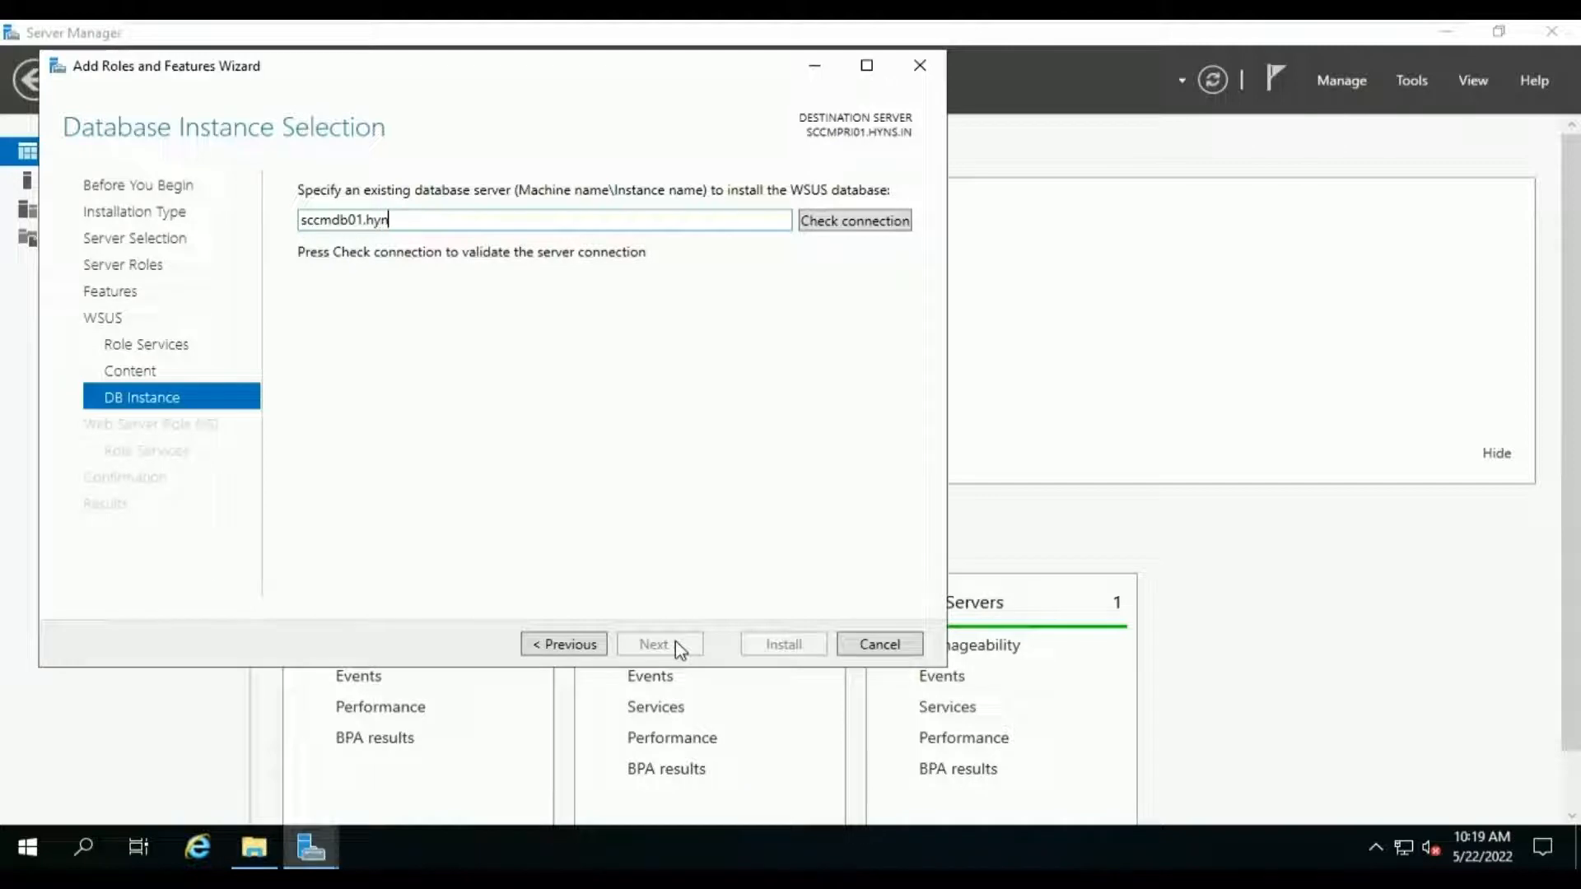
type("s.in")
left_click(831, 228)
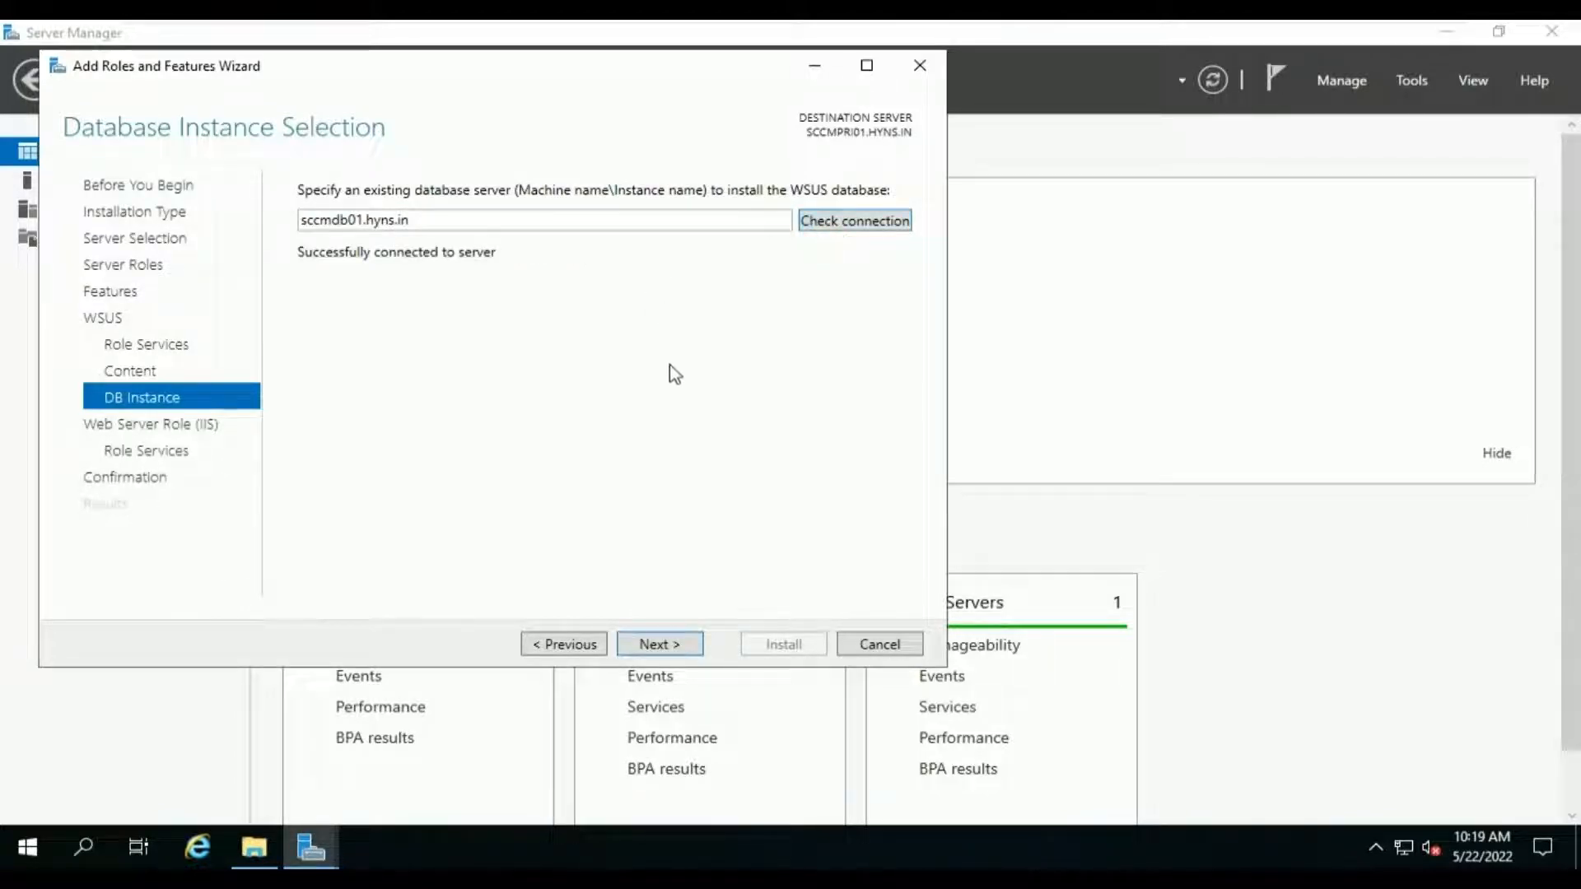
left_click(656, 645)
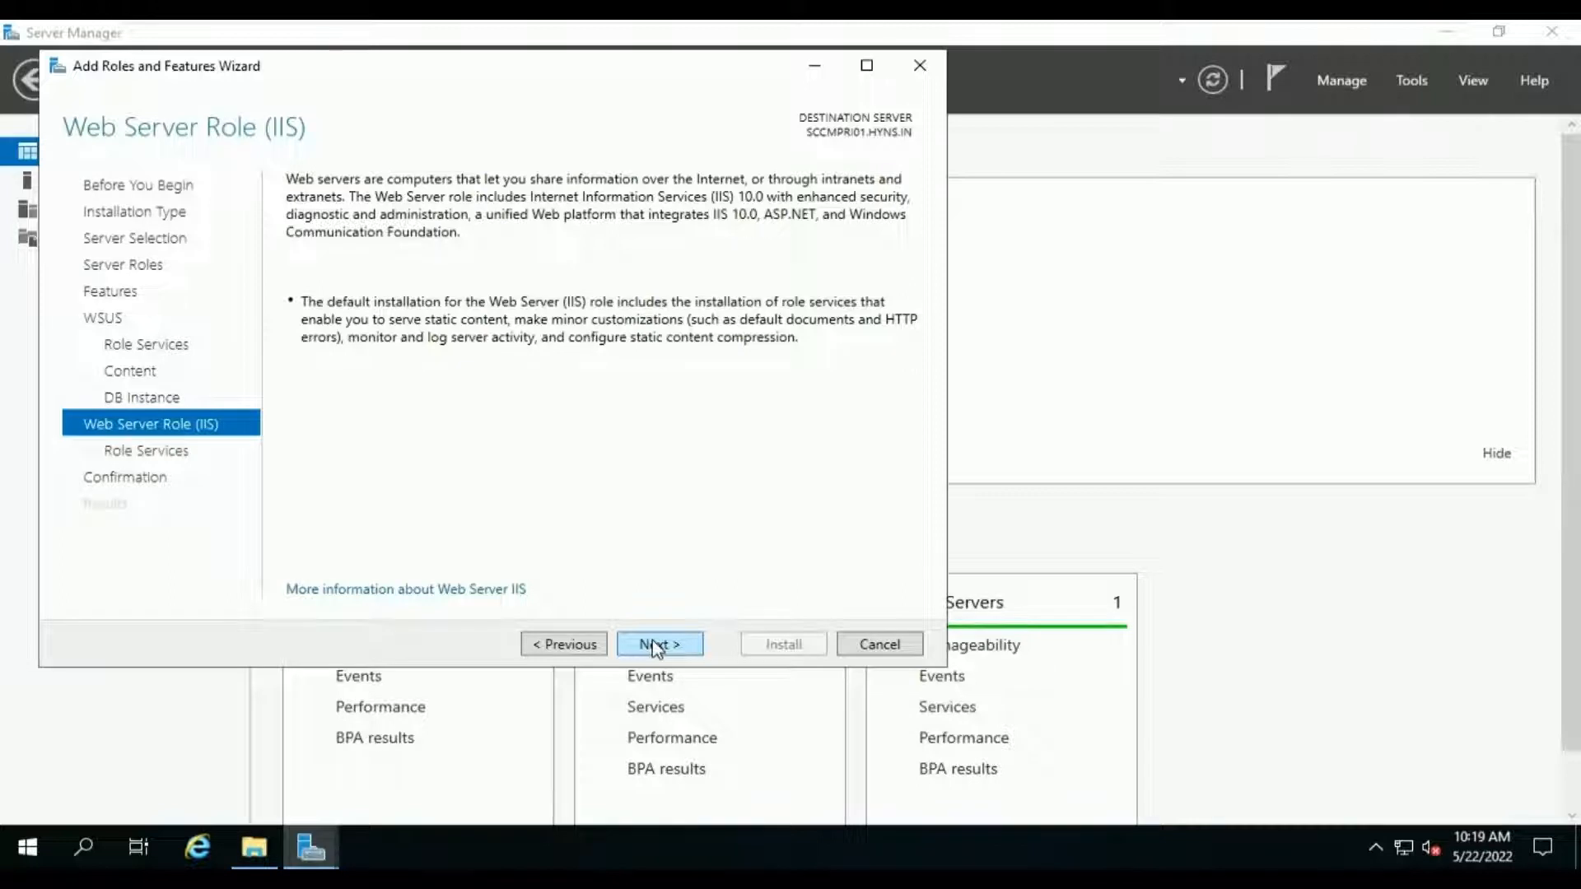
- Keep the default Web Server (IIS) role services, review the installation selections and install them
left_click(656, 645)
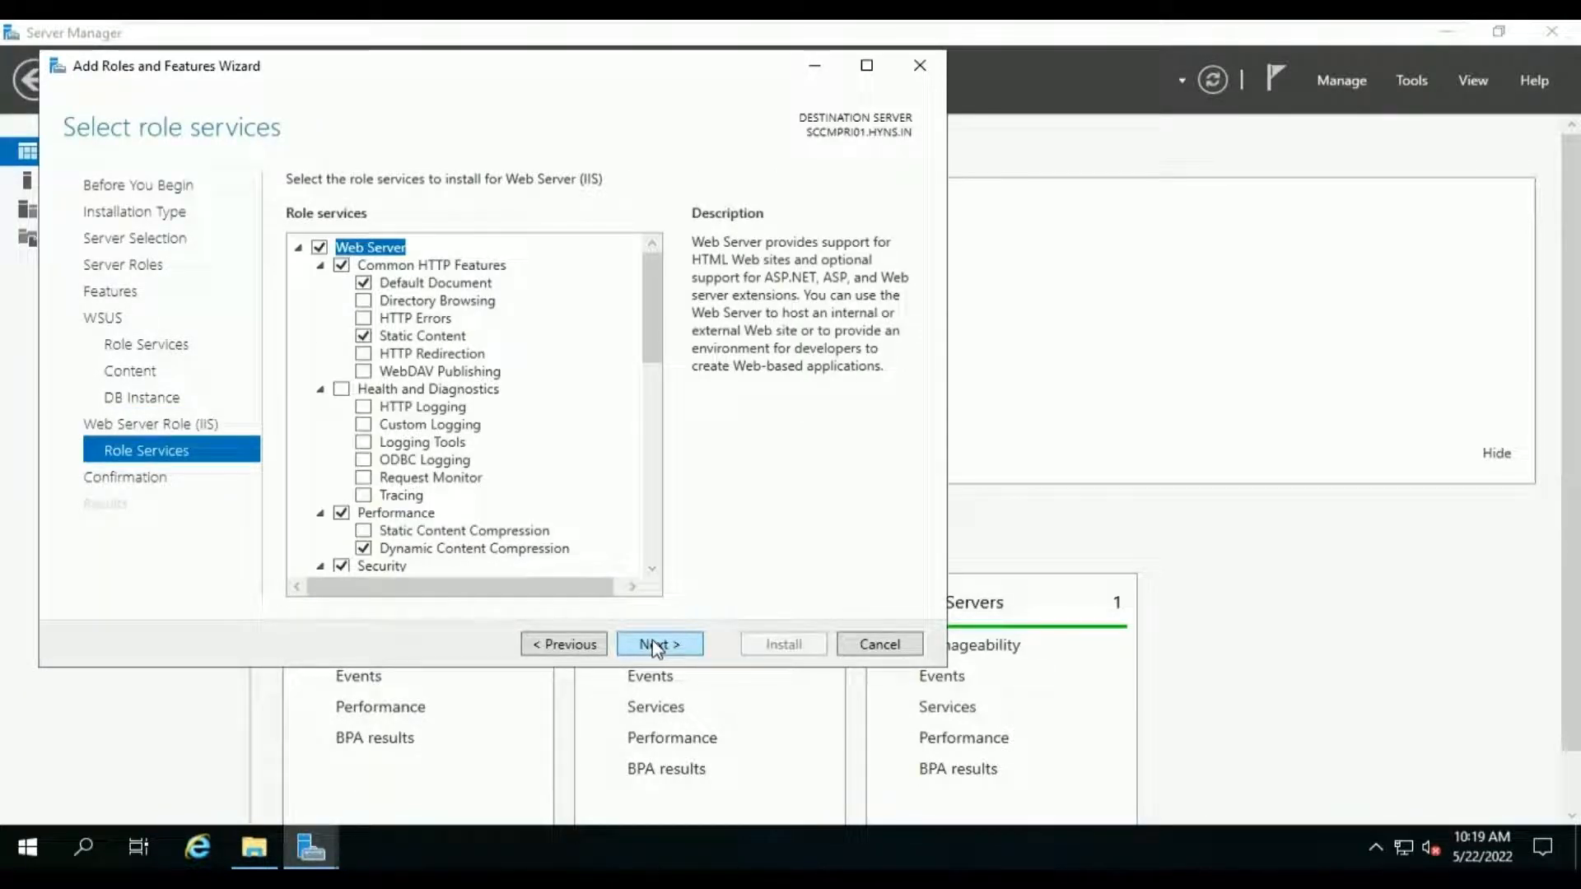
left_click(656, 645)
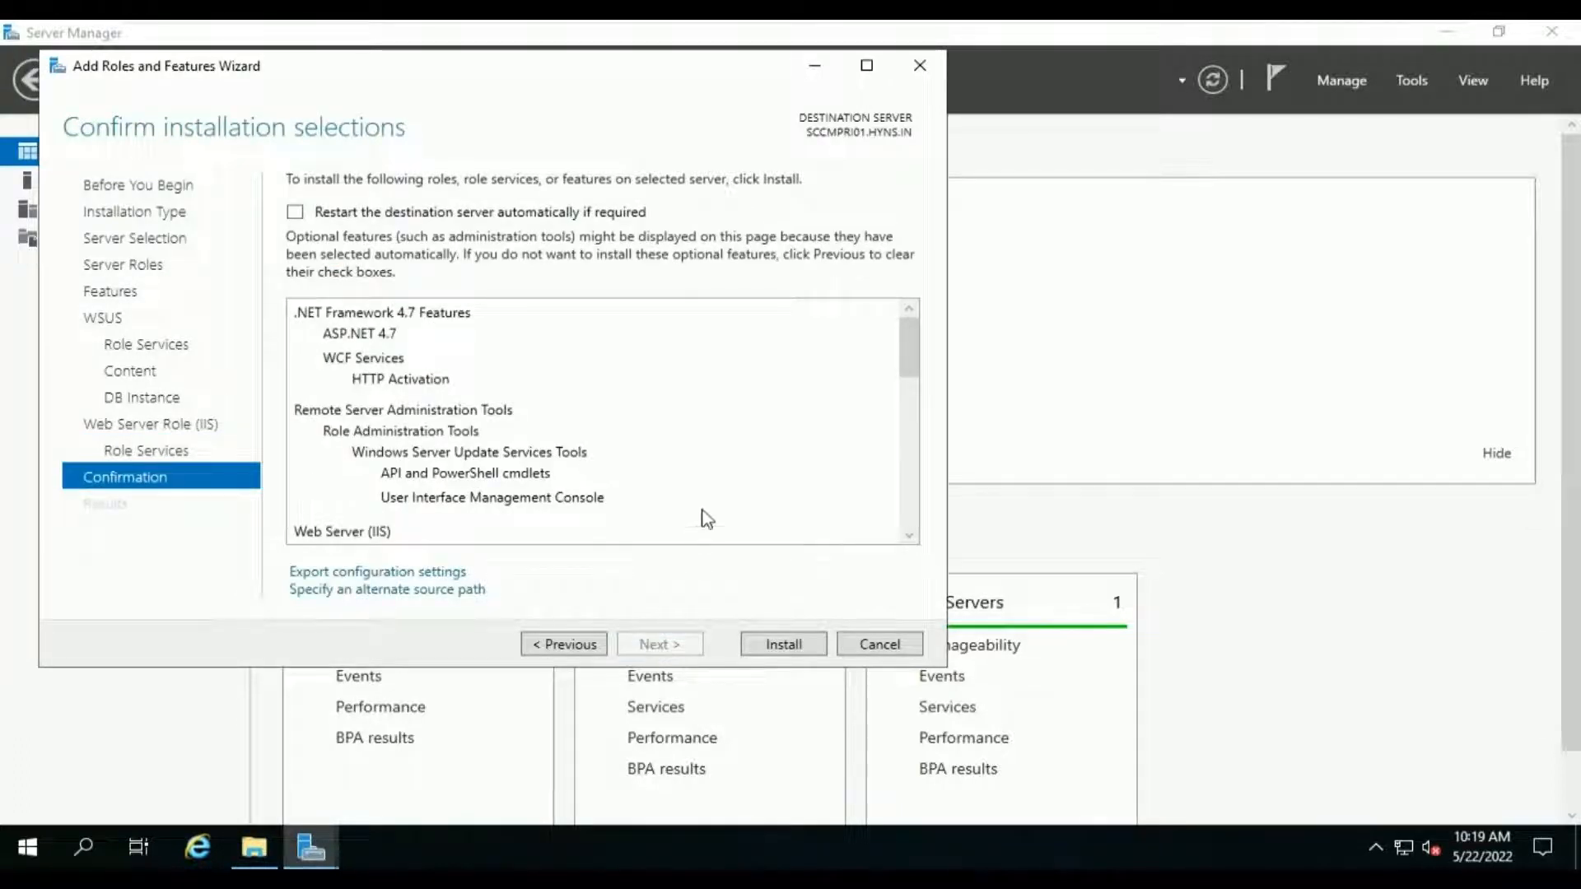
scroll(614, 389, "down", 4)
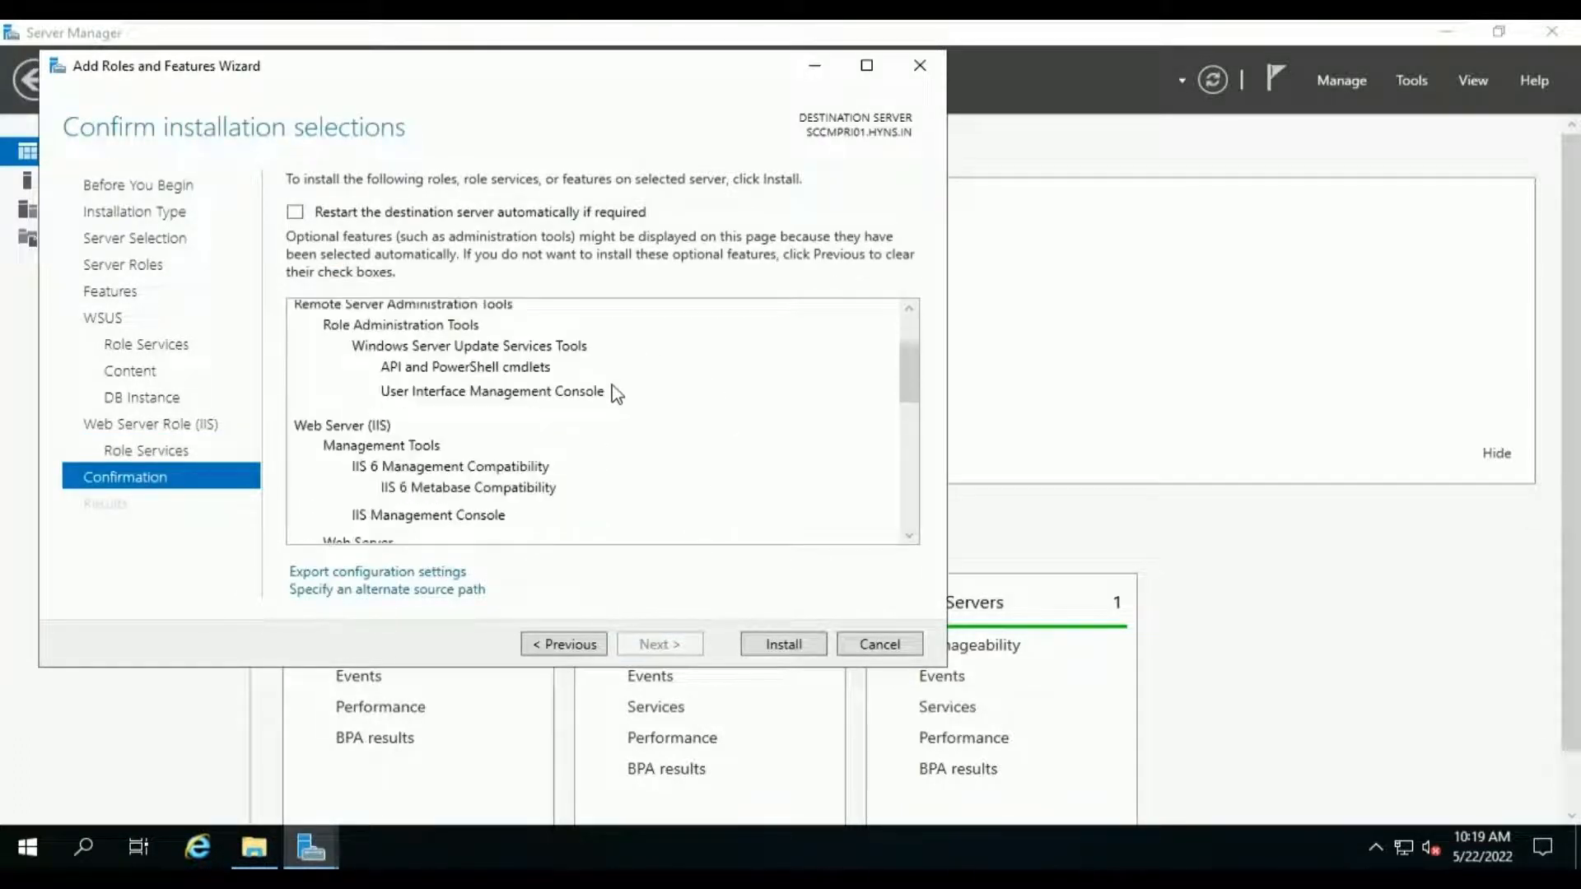
scroll(617, 395, "down", 8)
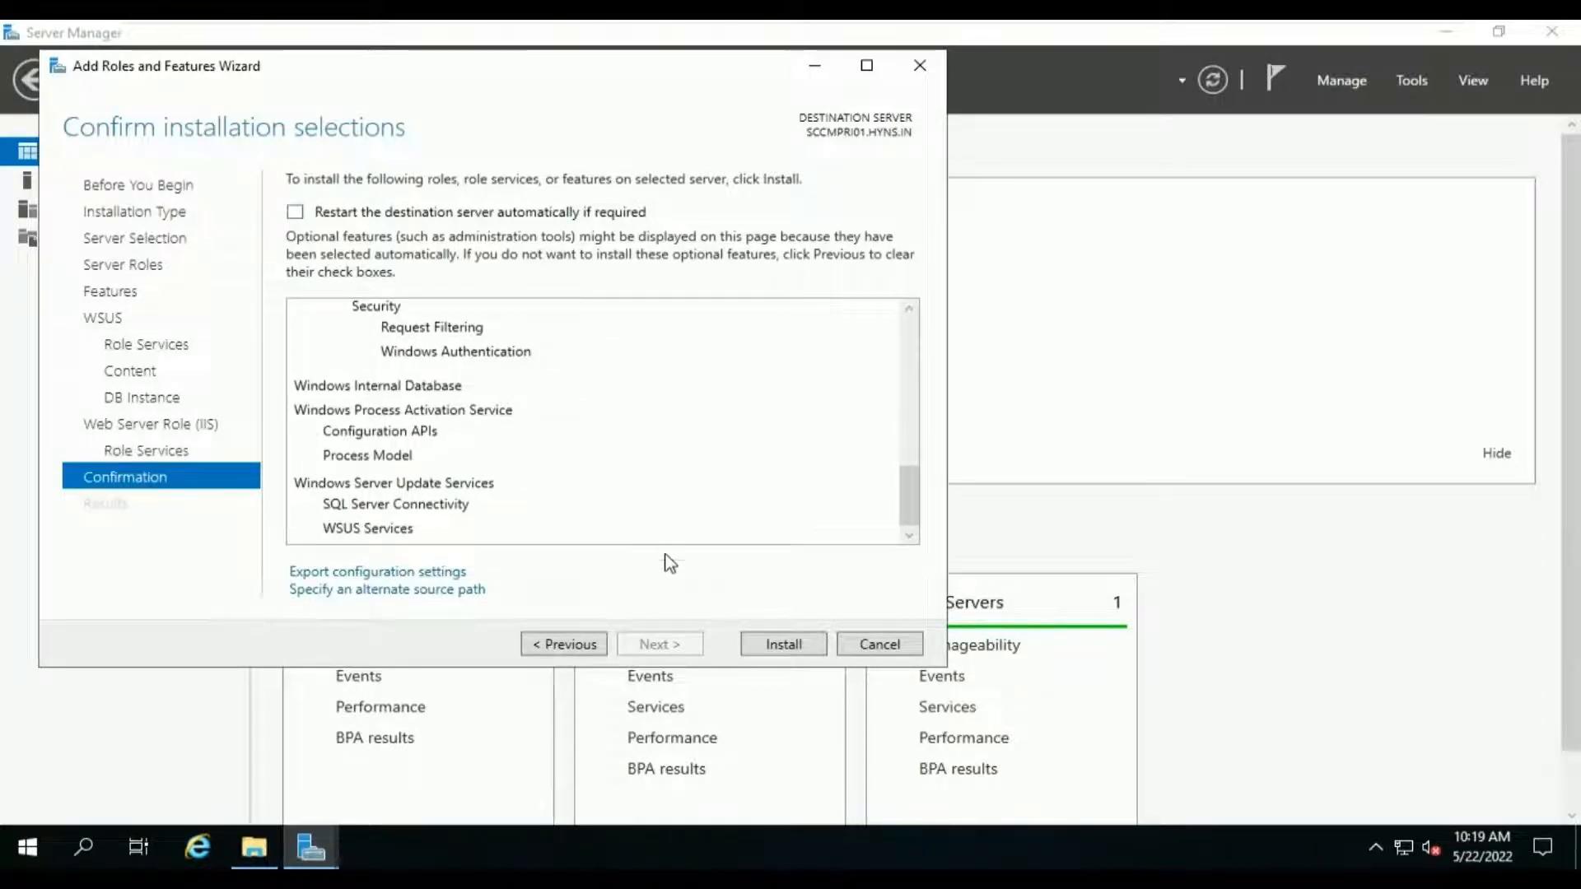
left_click(782, 645)
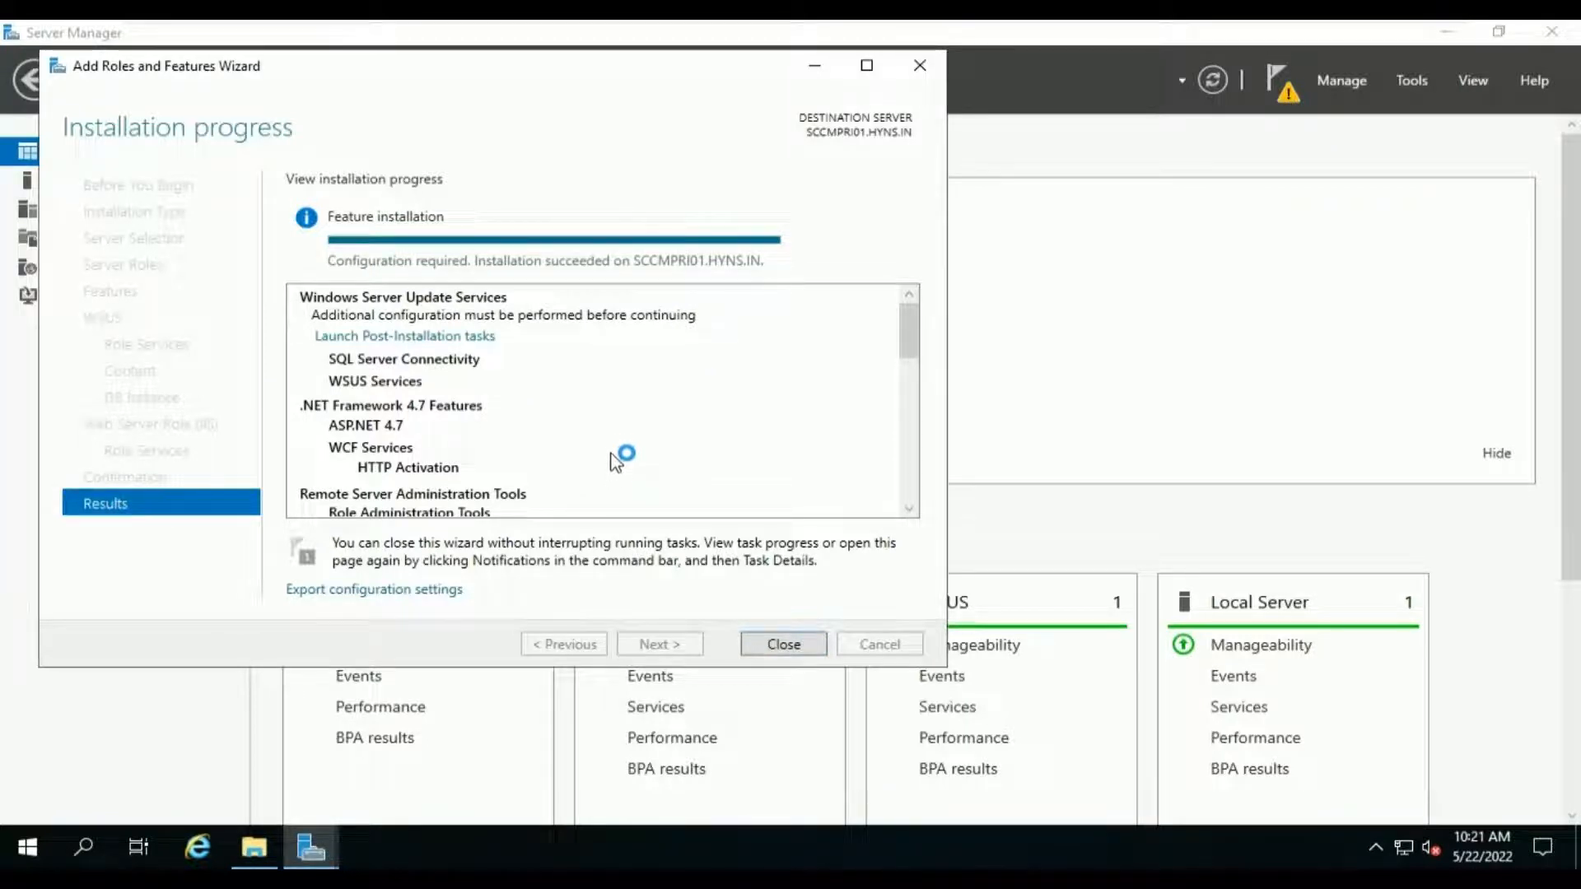
- Launch the WSUS post-installation tasks, close the wizard and check the configuration progress in the notifications
left_click(420, 337)
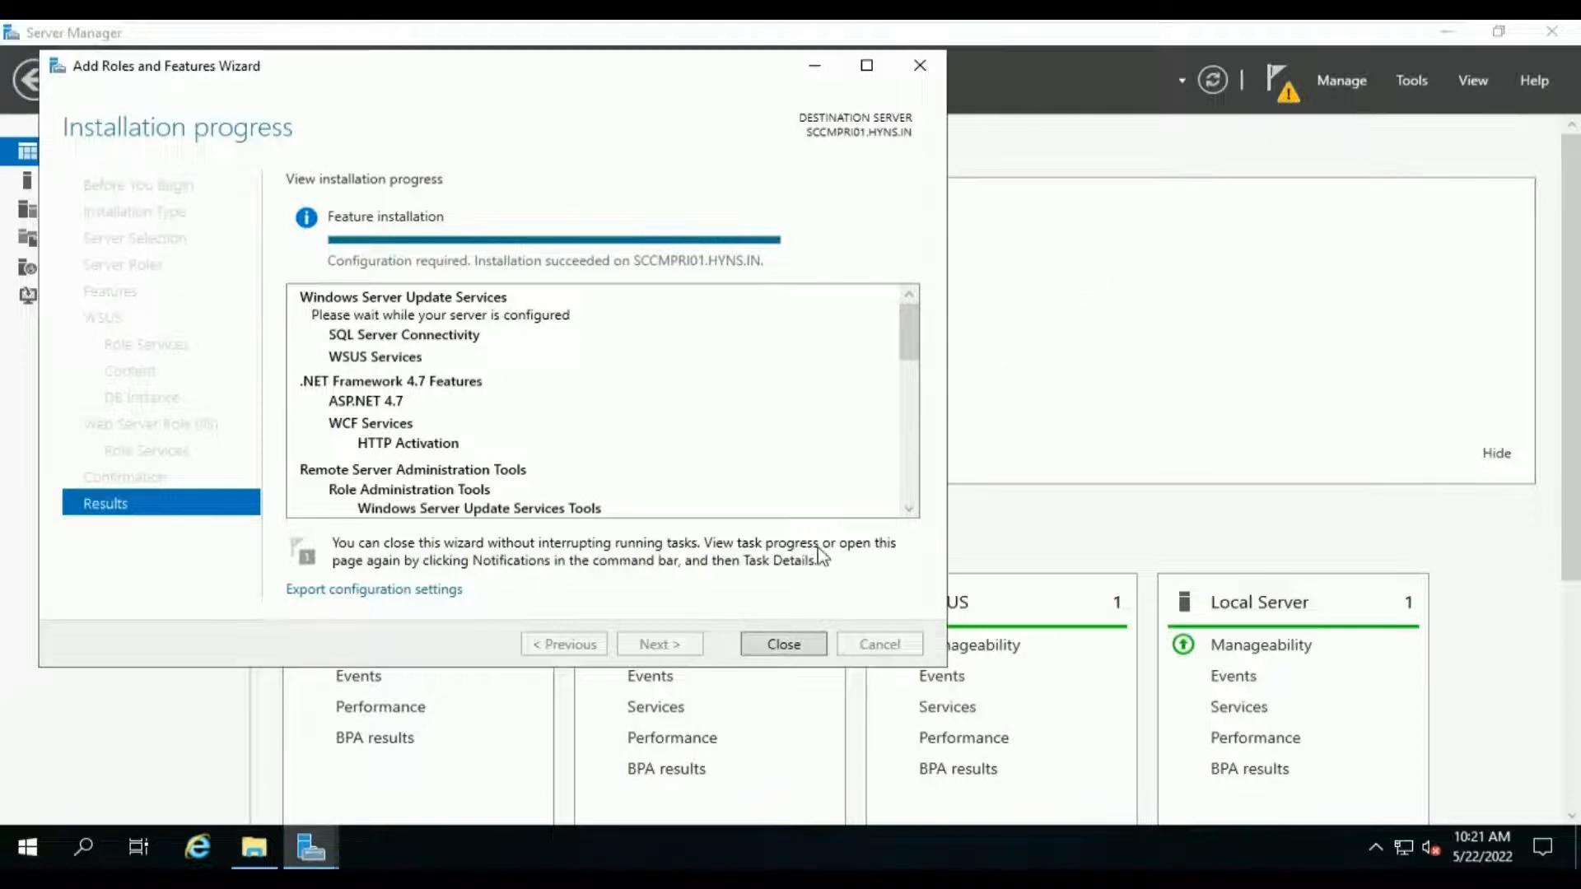
left_click(794, 639)
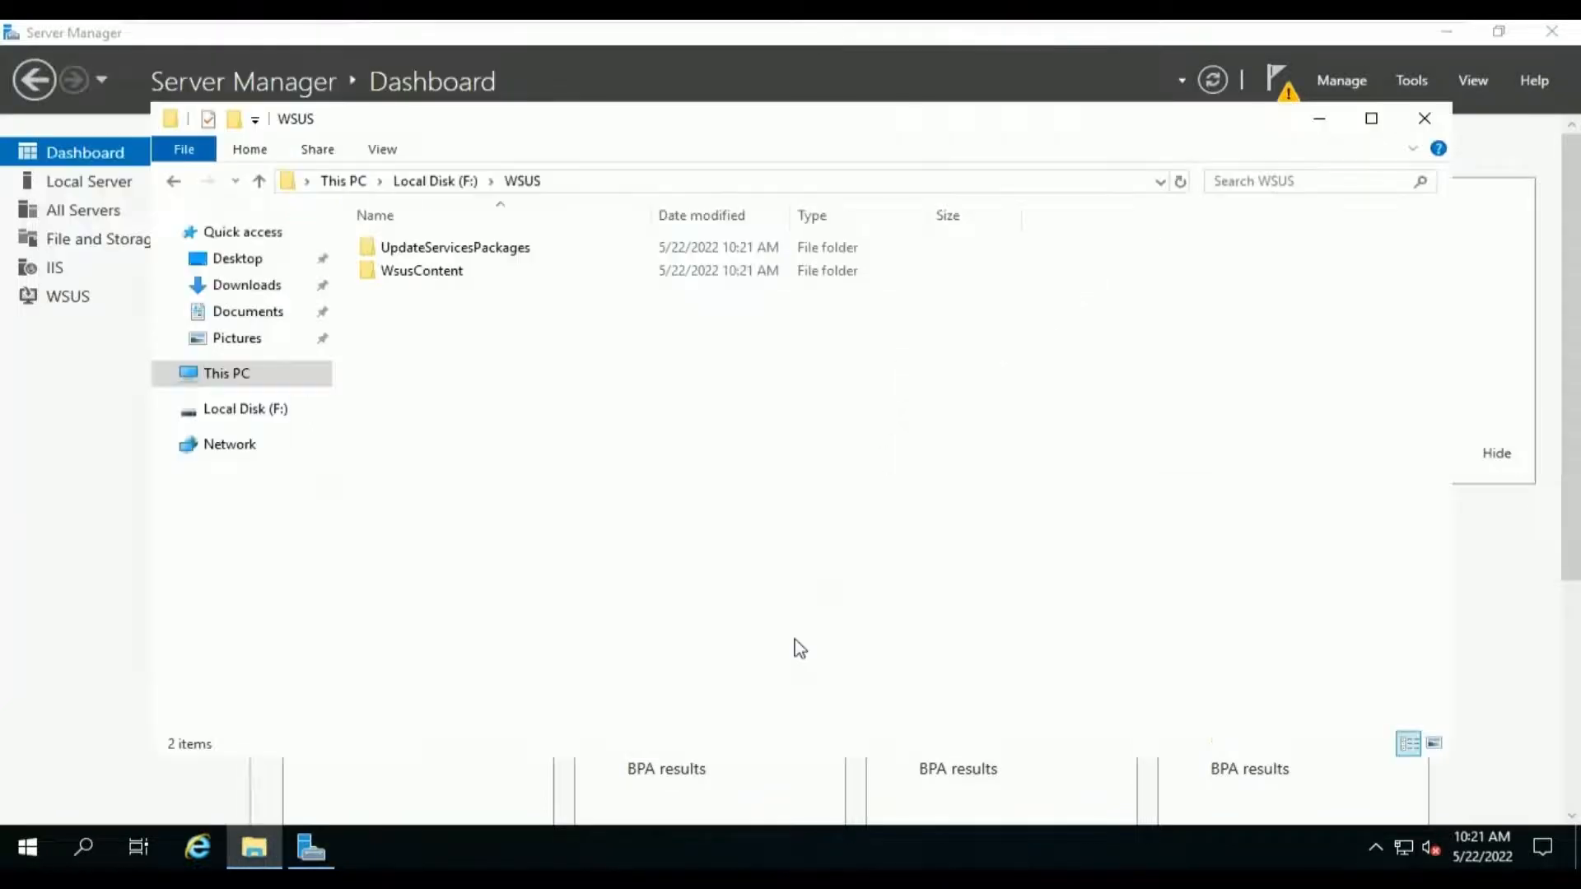
left_click(1276, 83)
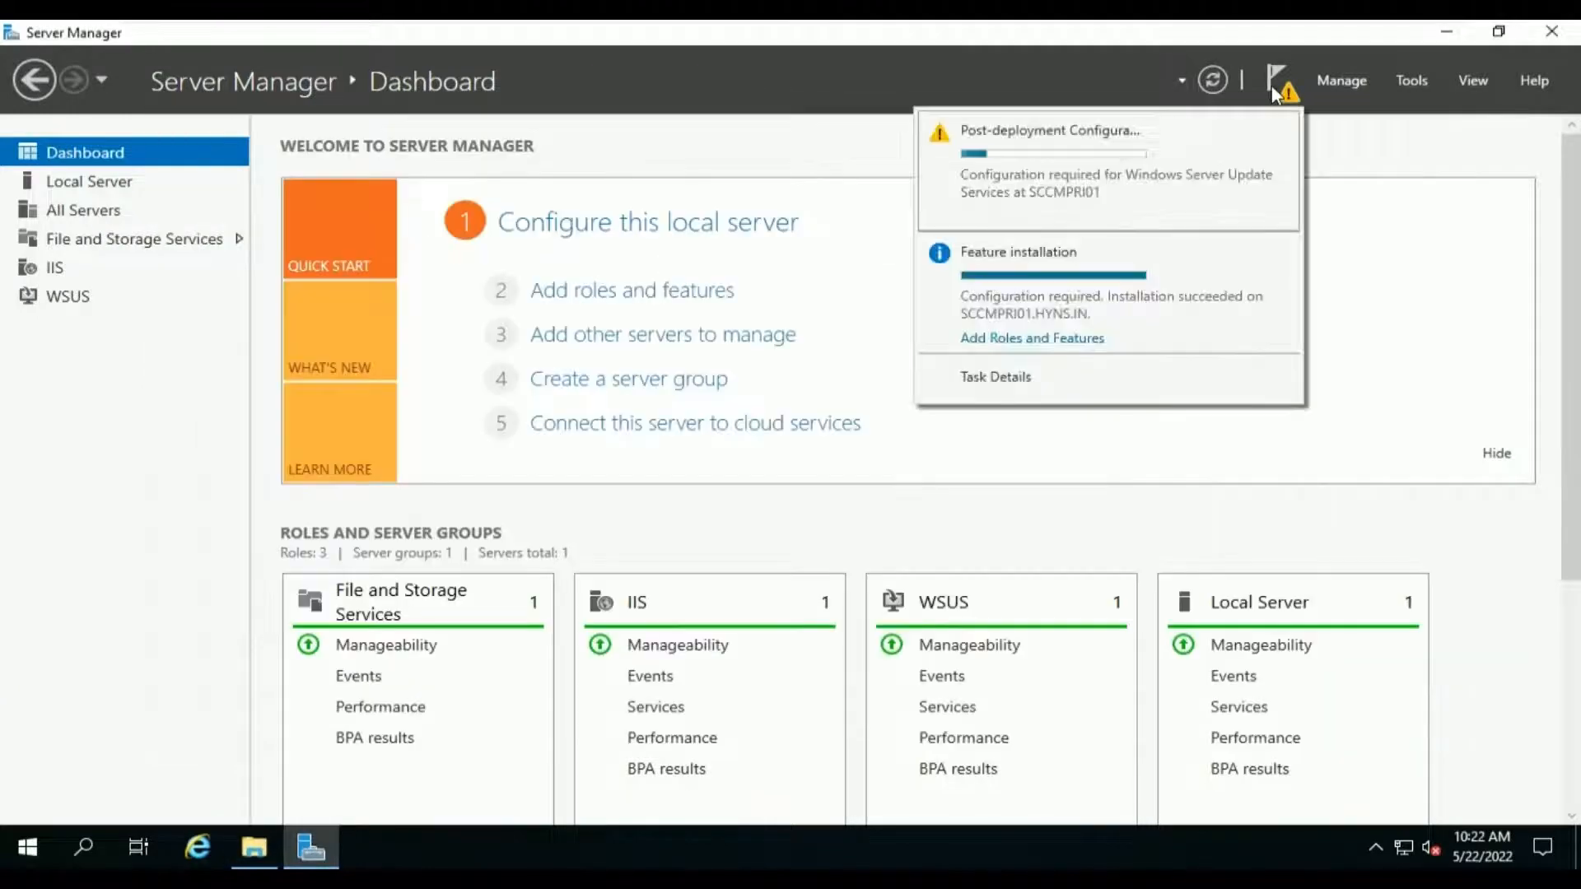
- Switch to File Explorer and open the sccm1 profile folder at C:\Users\sccm1
left_click(245, 860)
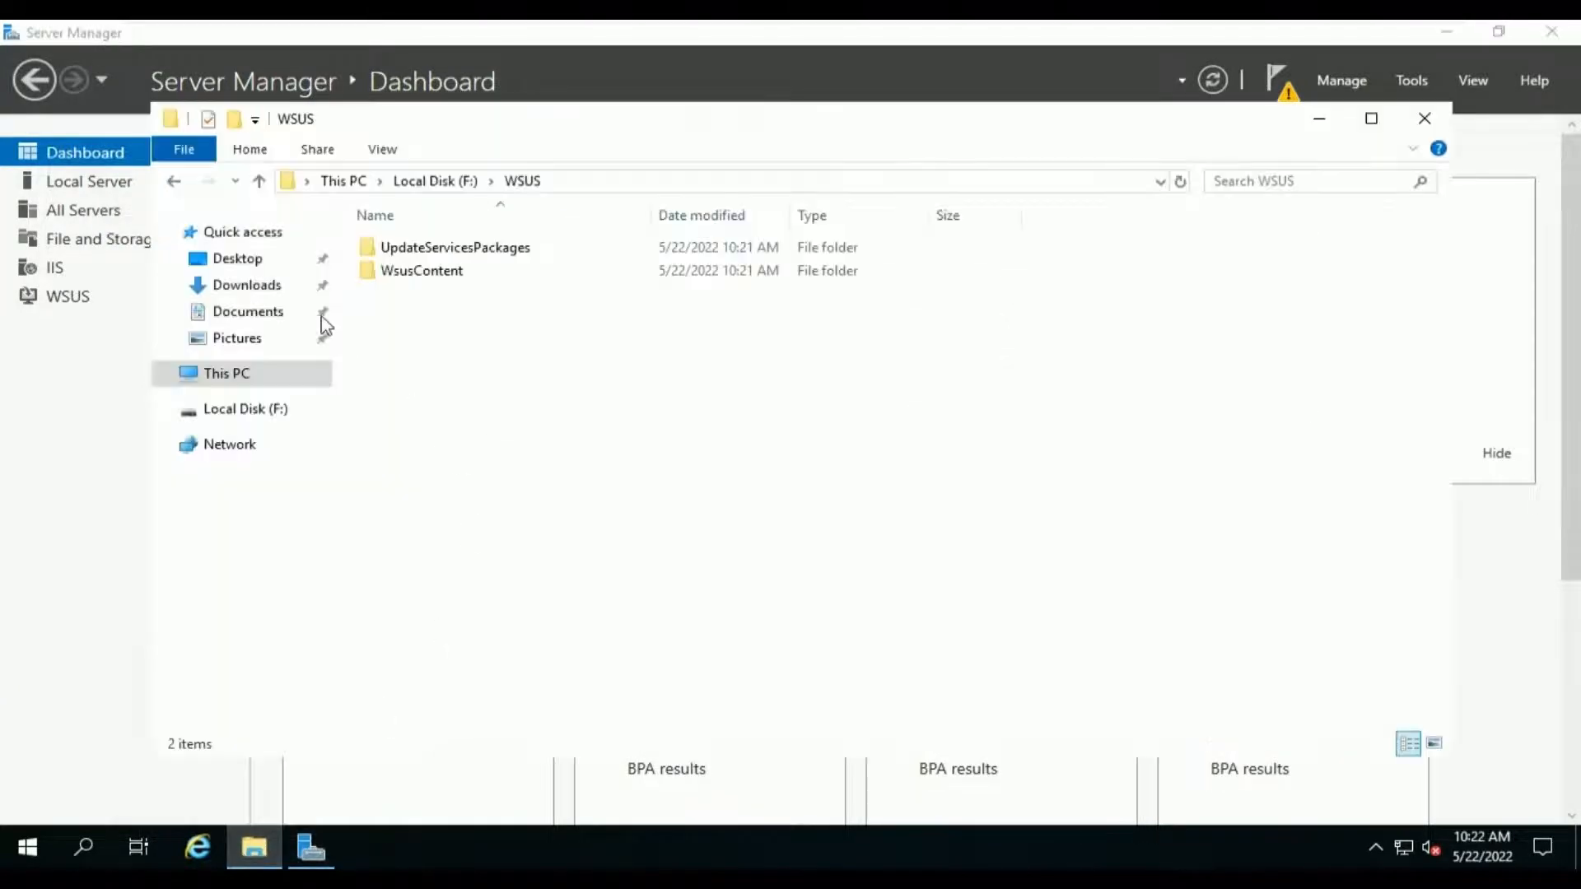
left_click(251, 386)
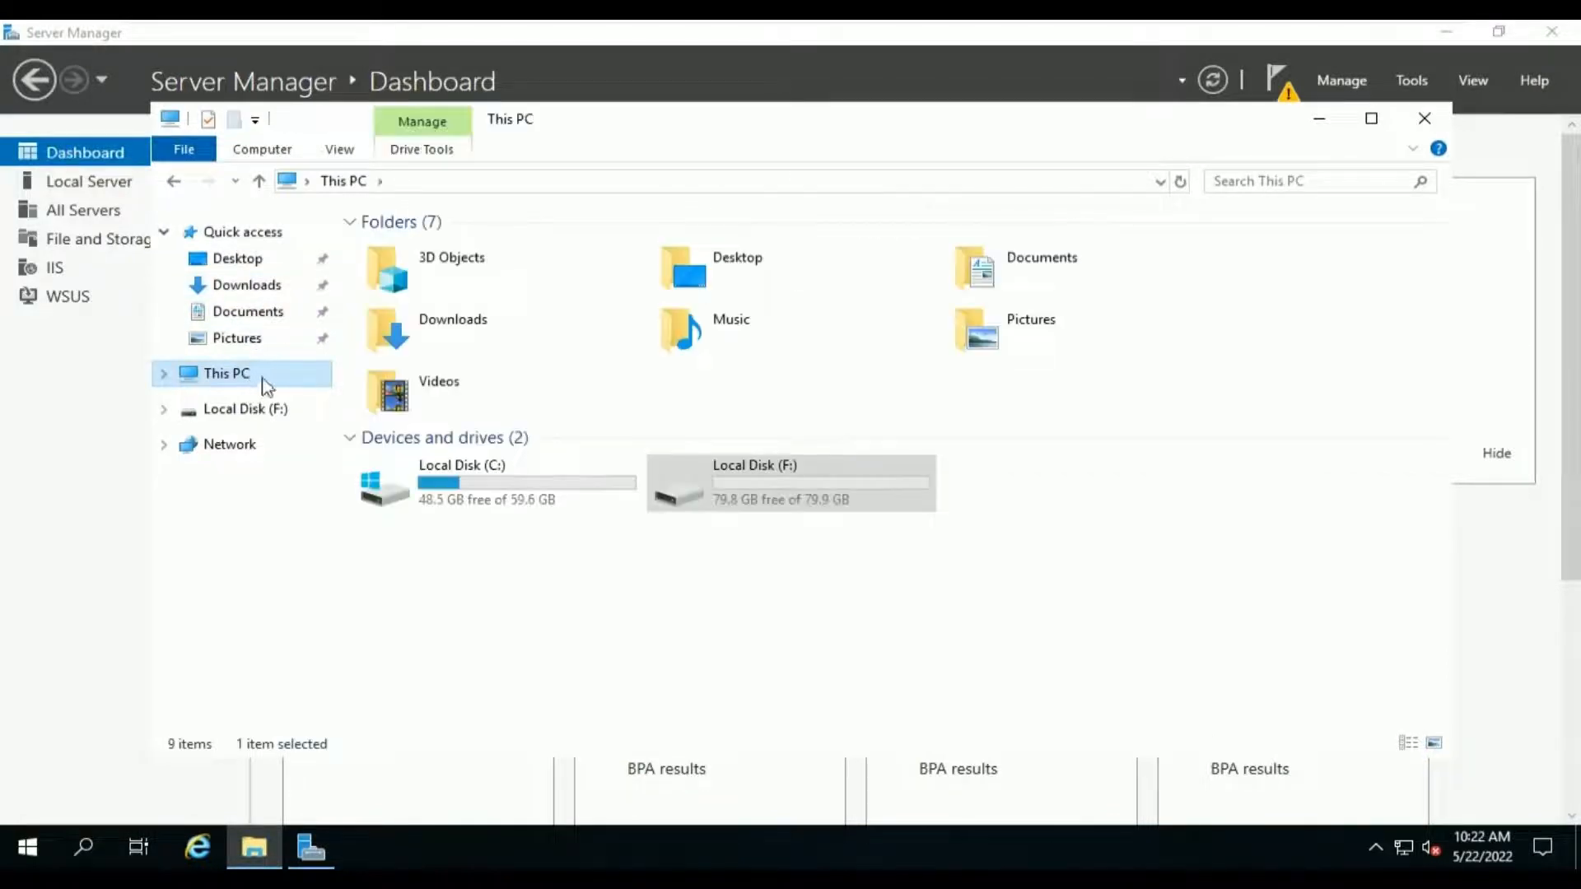
double_click(506, 490)
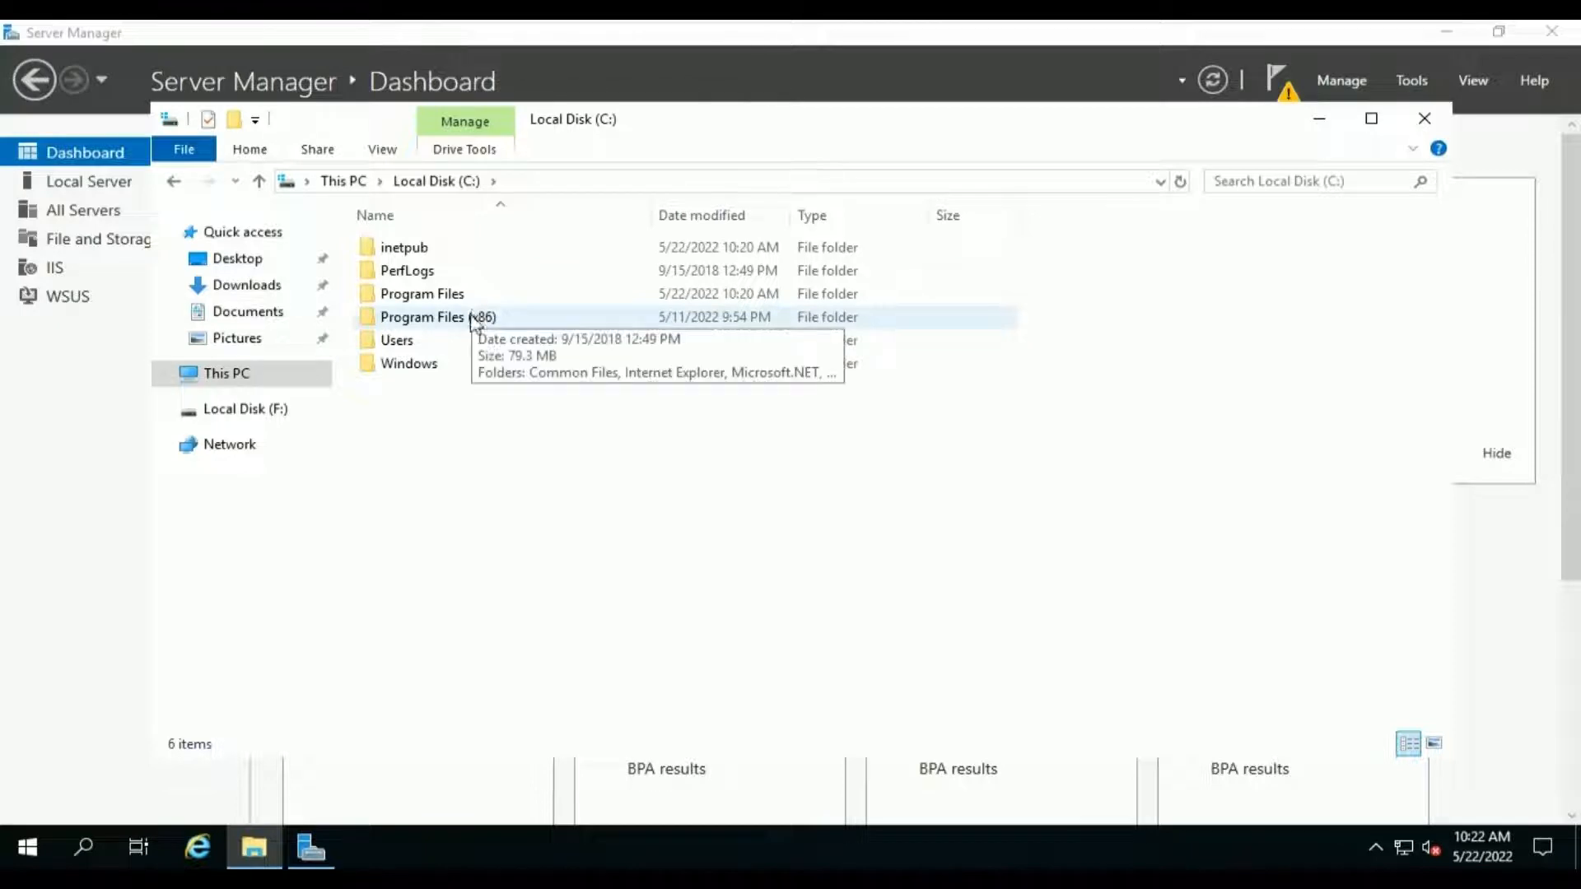
double_click(442, 366)
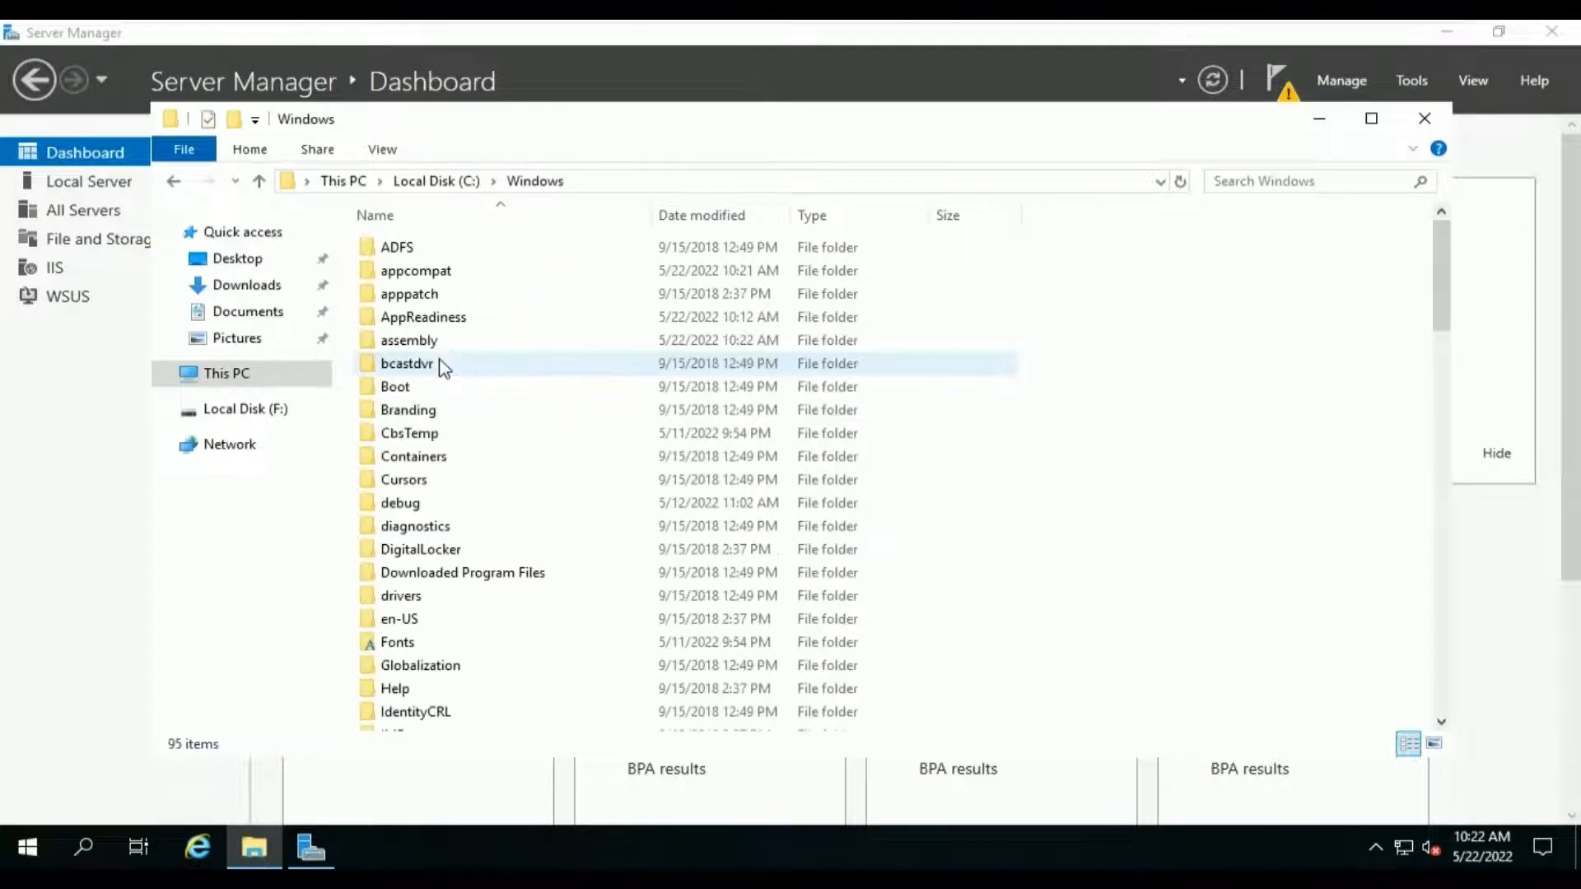
key("alt+Left")
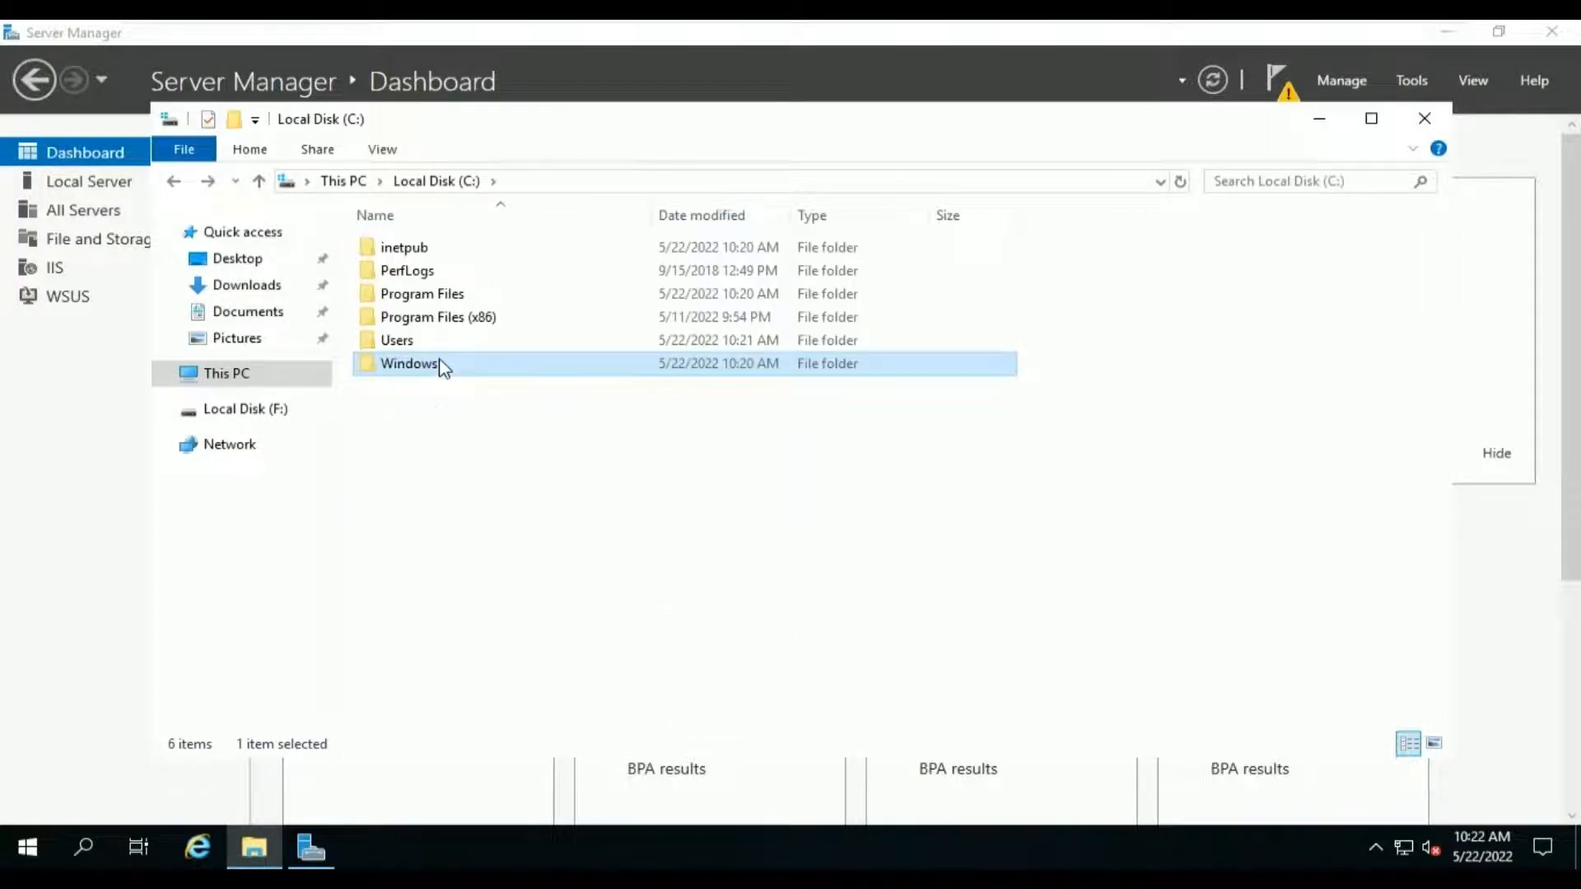
key("Up")
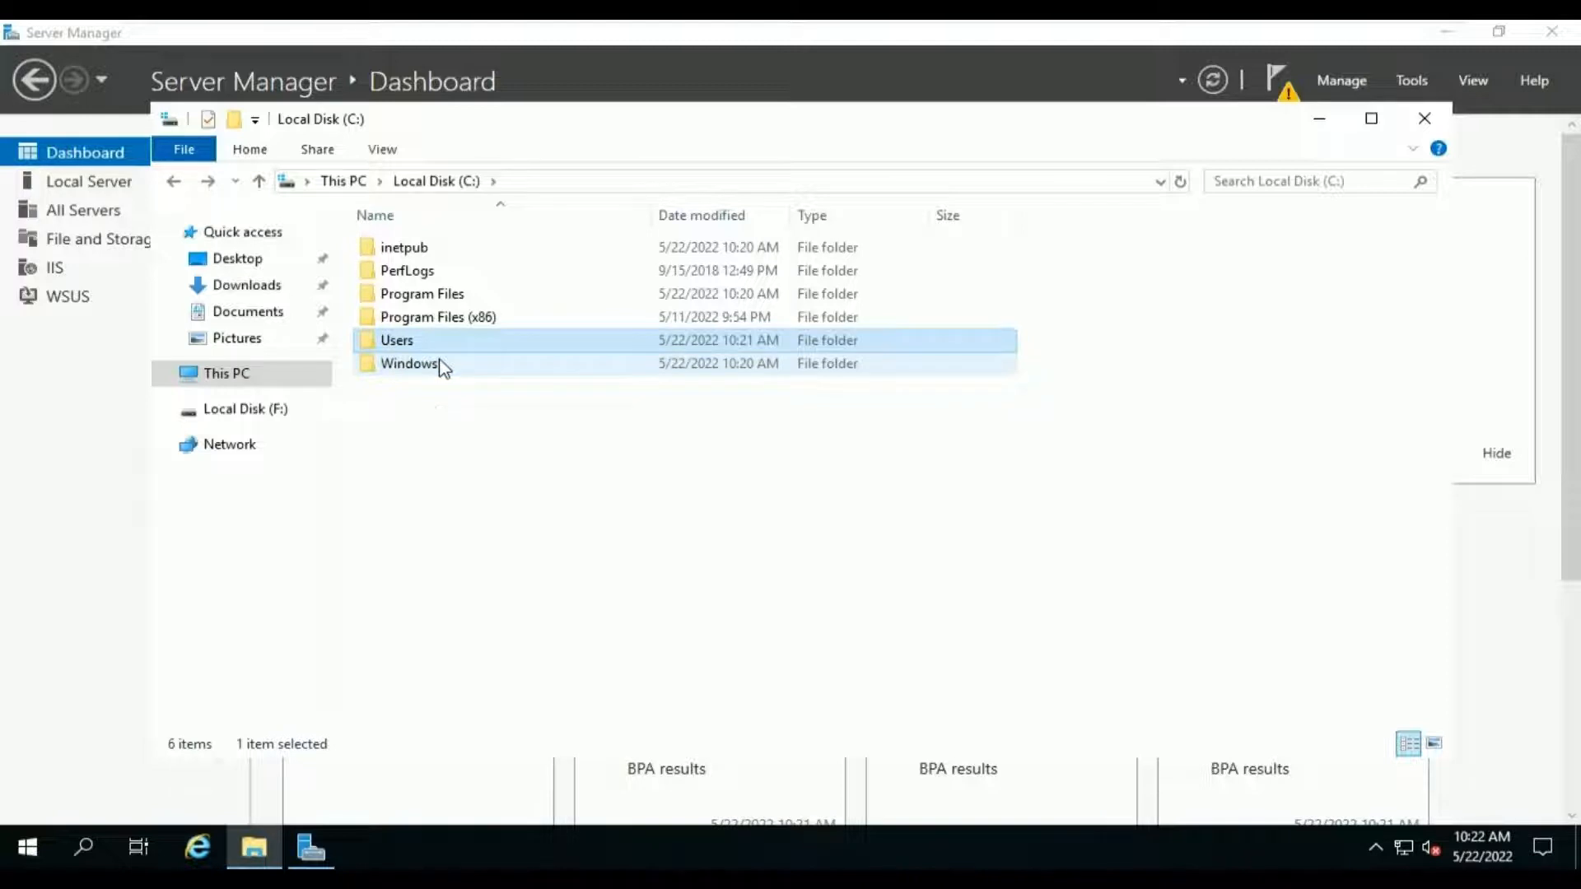
key("Return")
key("Down")
key("Down")
key("Down")
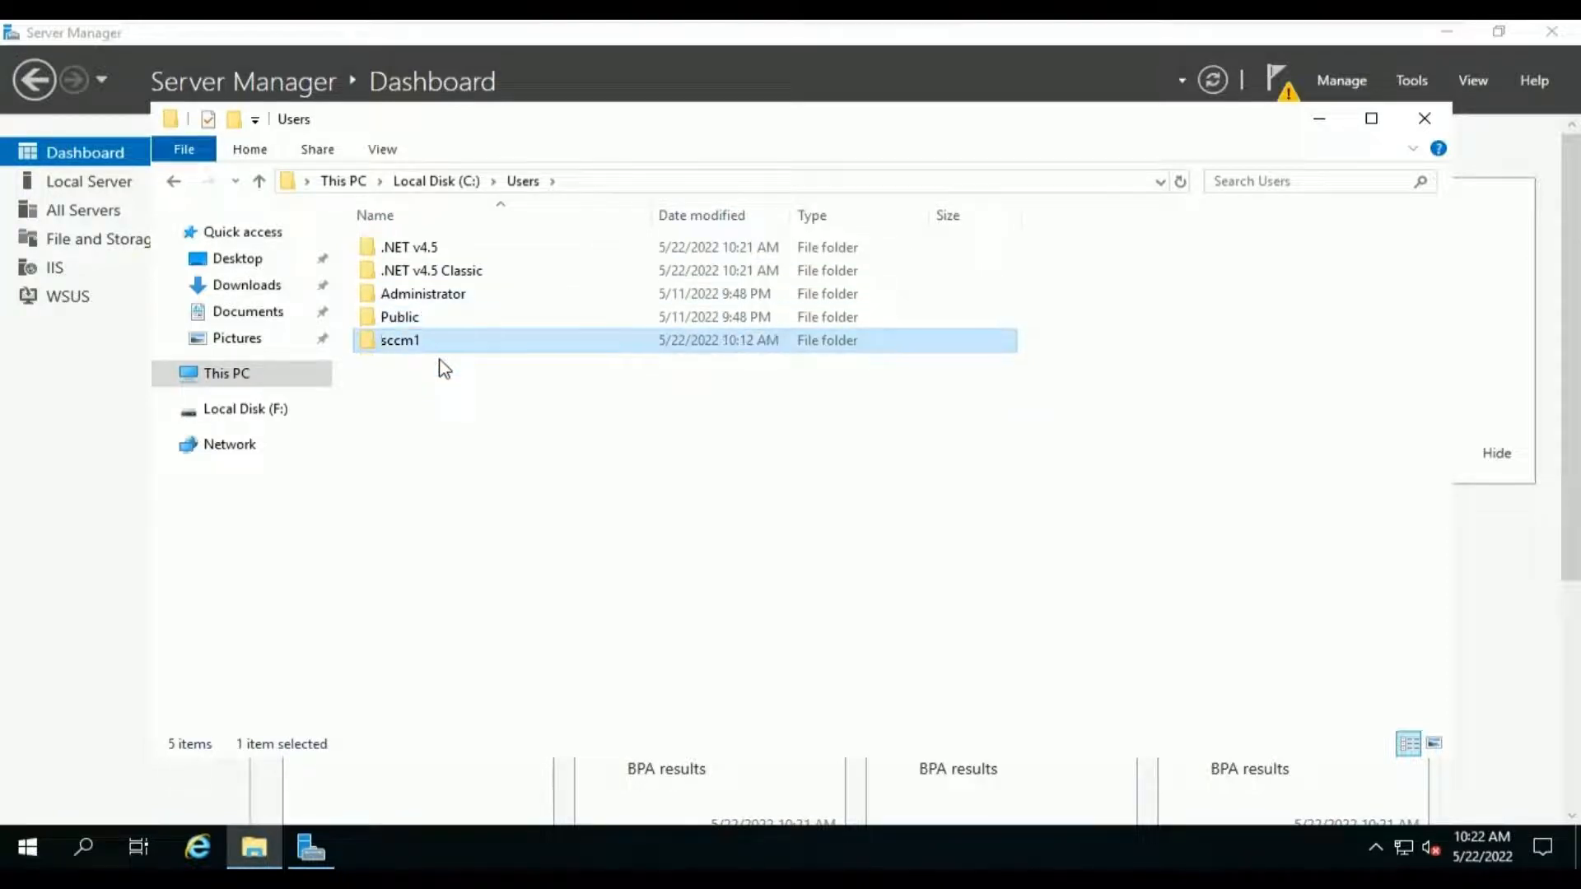
key("Return")
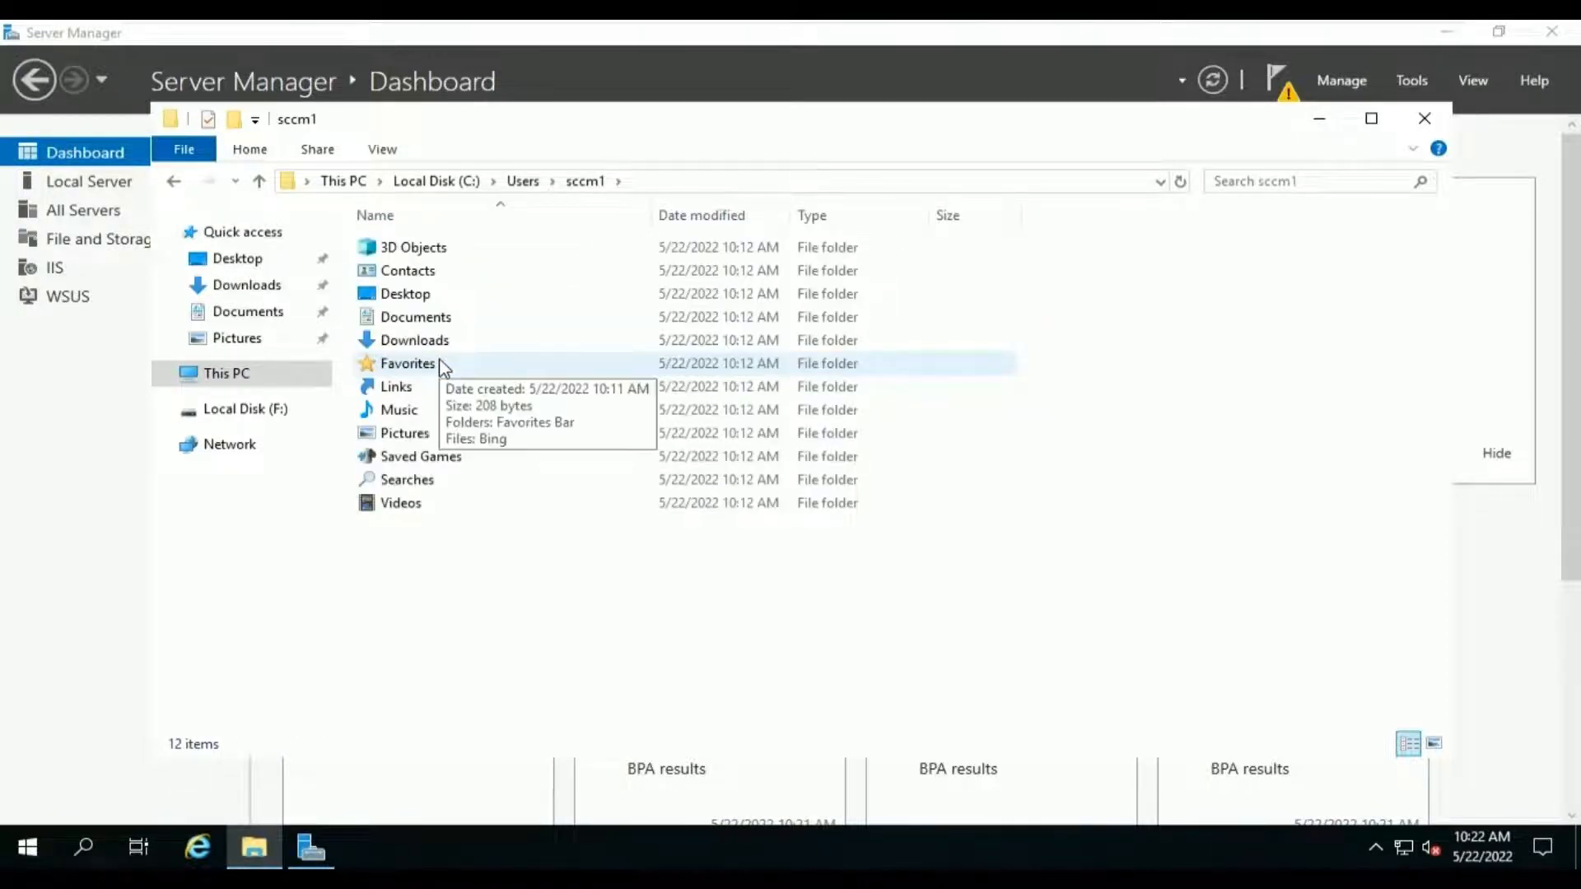
- In Folder Options, show hidden files, folders and drives, and stop hiding empty drives, known file extensions and folder merge conflicts
left_click(382, 151)
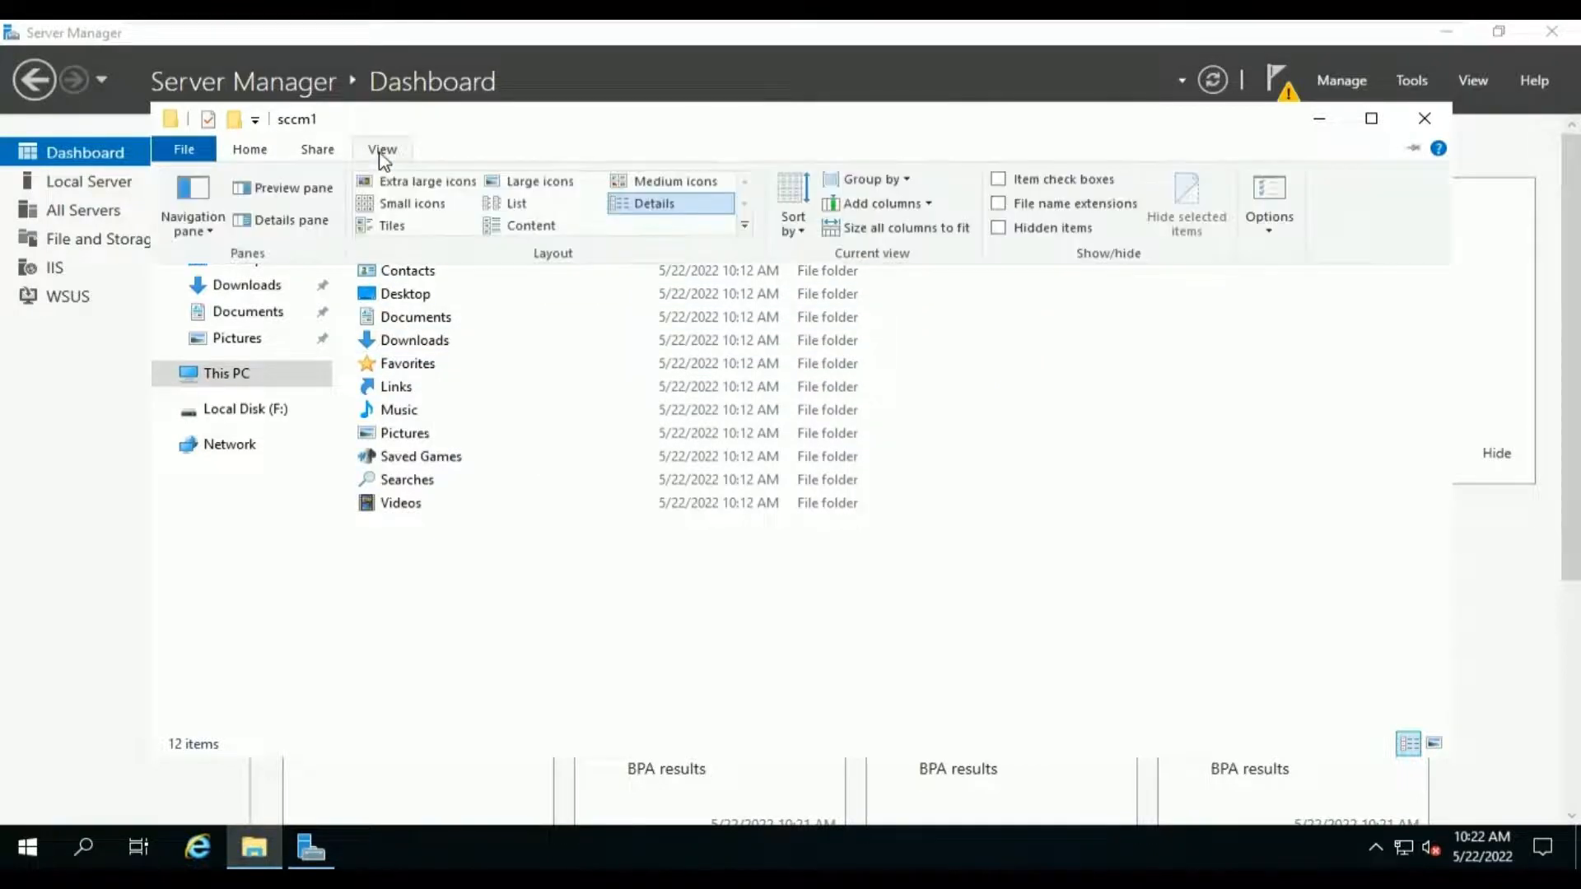
left_click(1268, 234)
left_click(1290, 262)
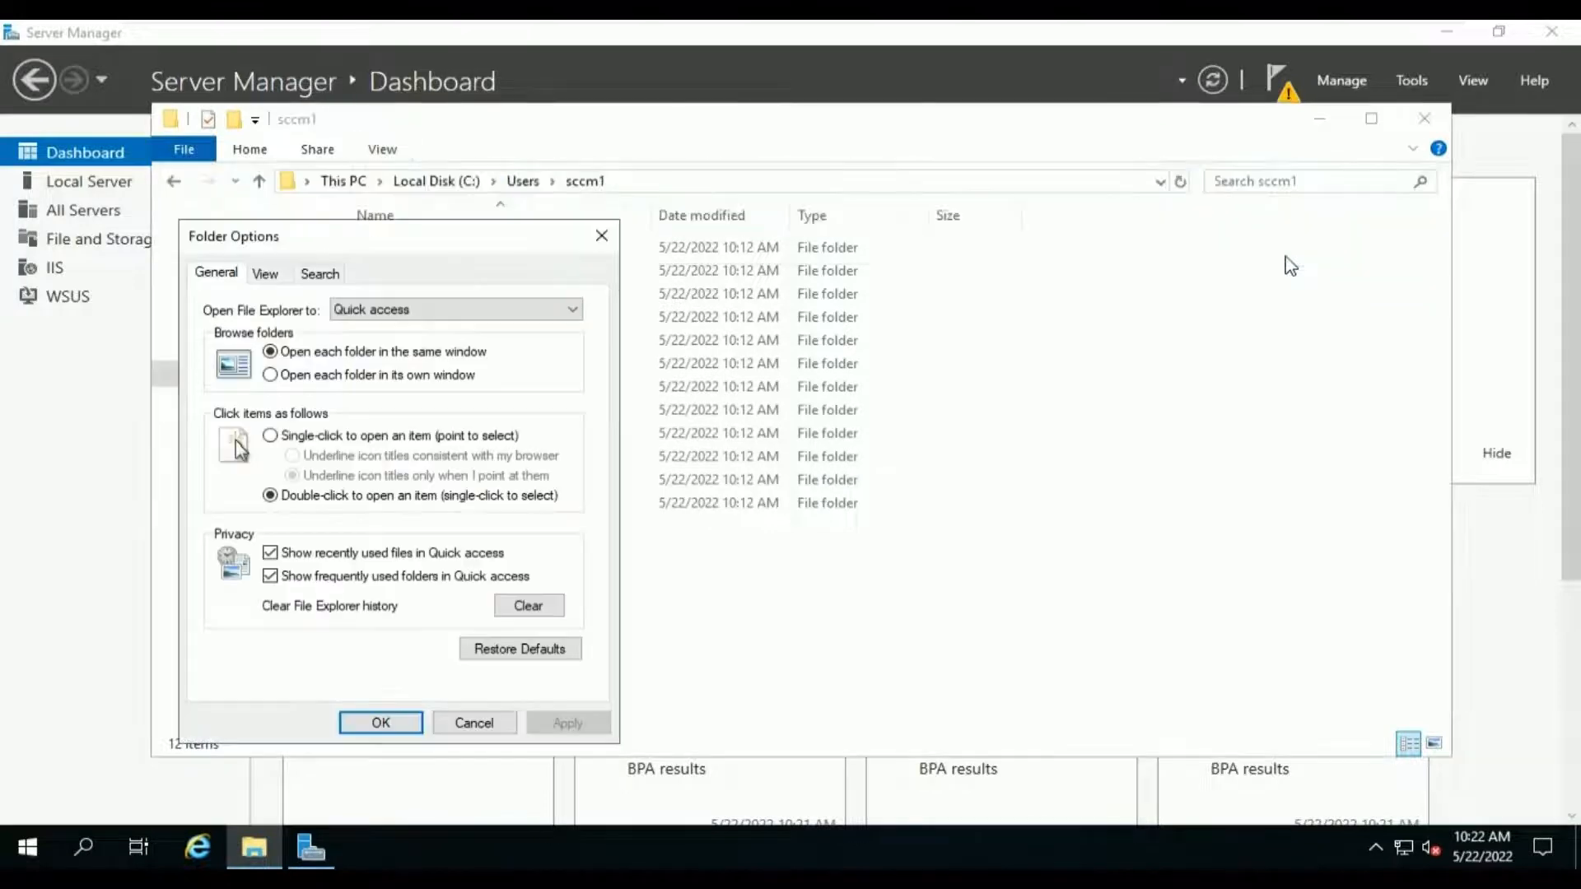
left_click(262, 278)
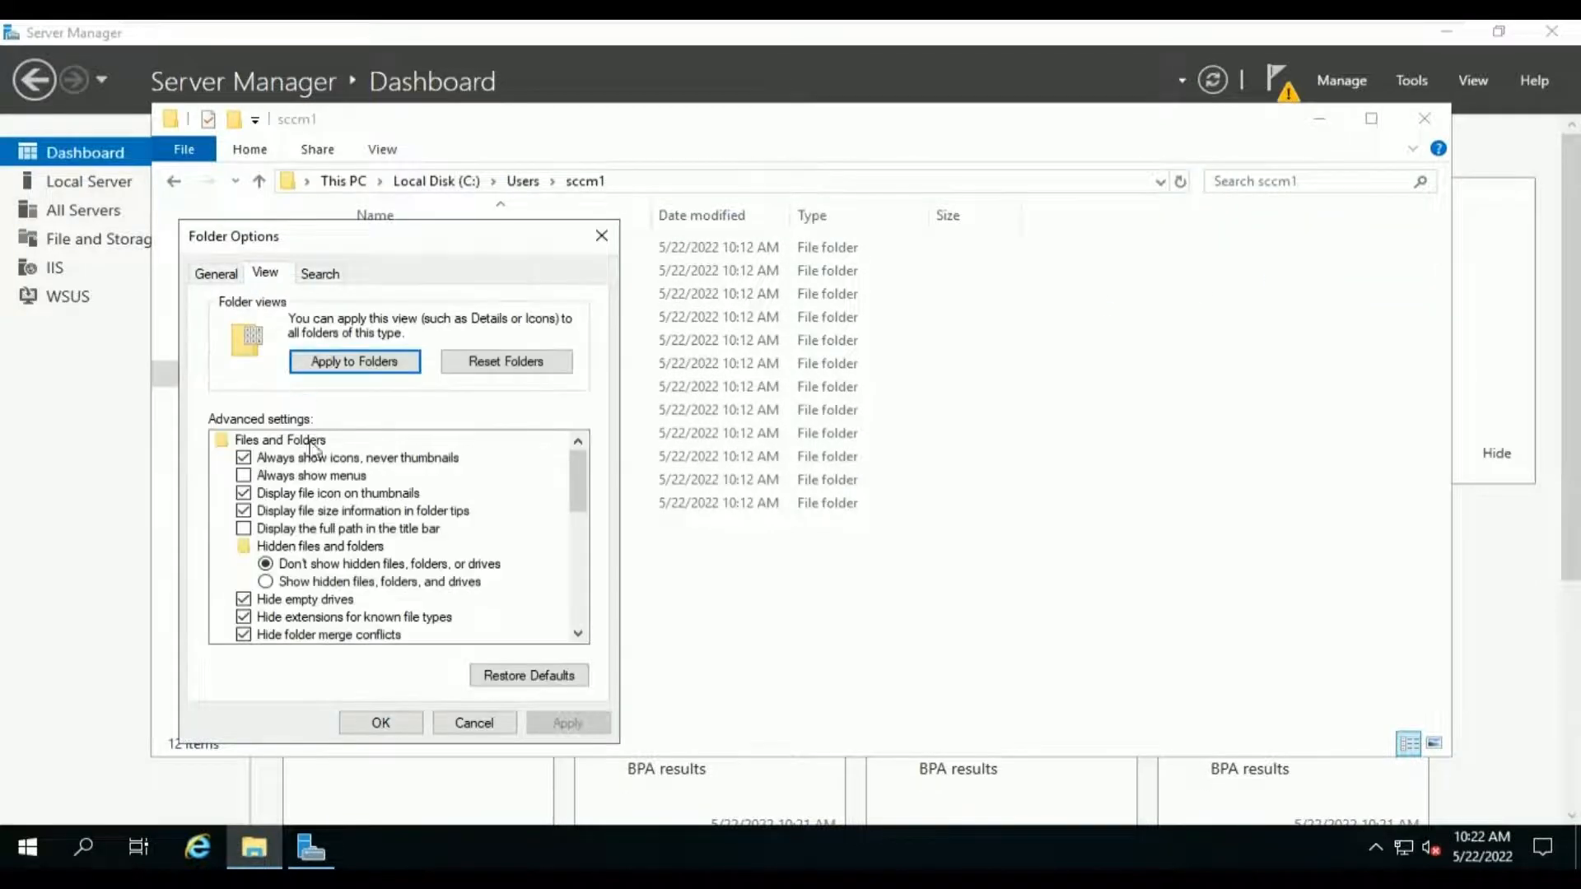
left_click(310, 585)
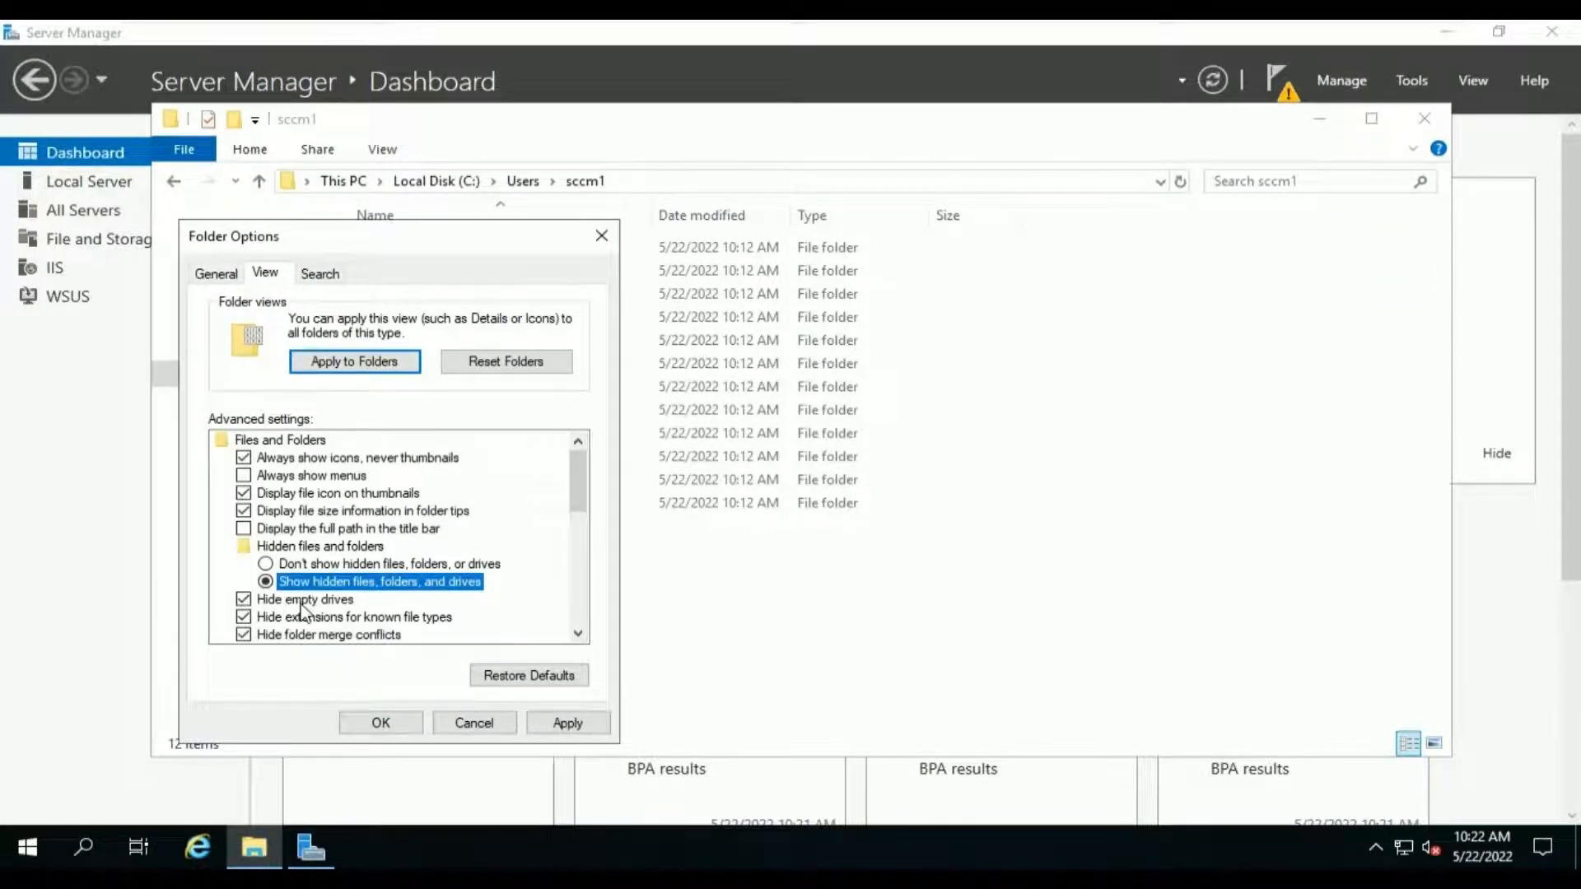
left_click(309, 598)
left_click(305, 617)
left_click(302, 636)
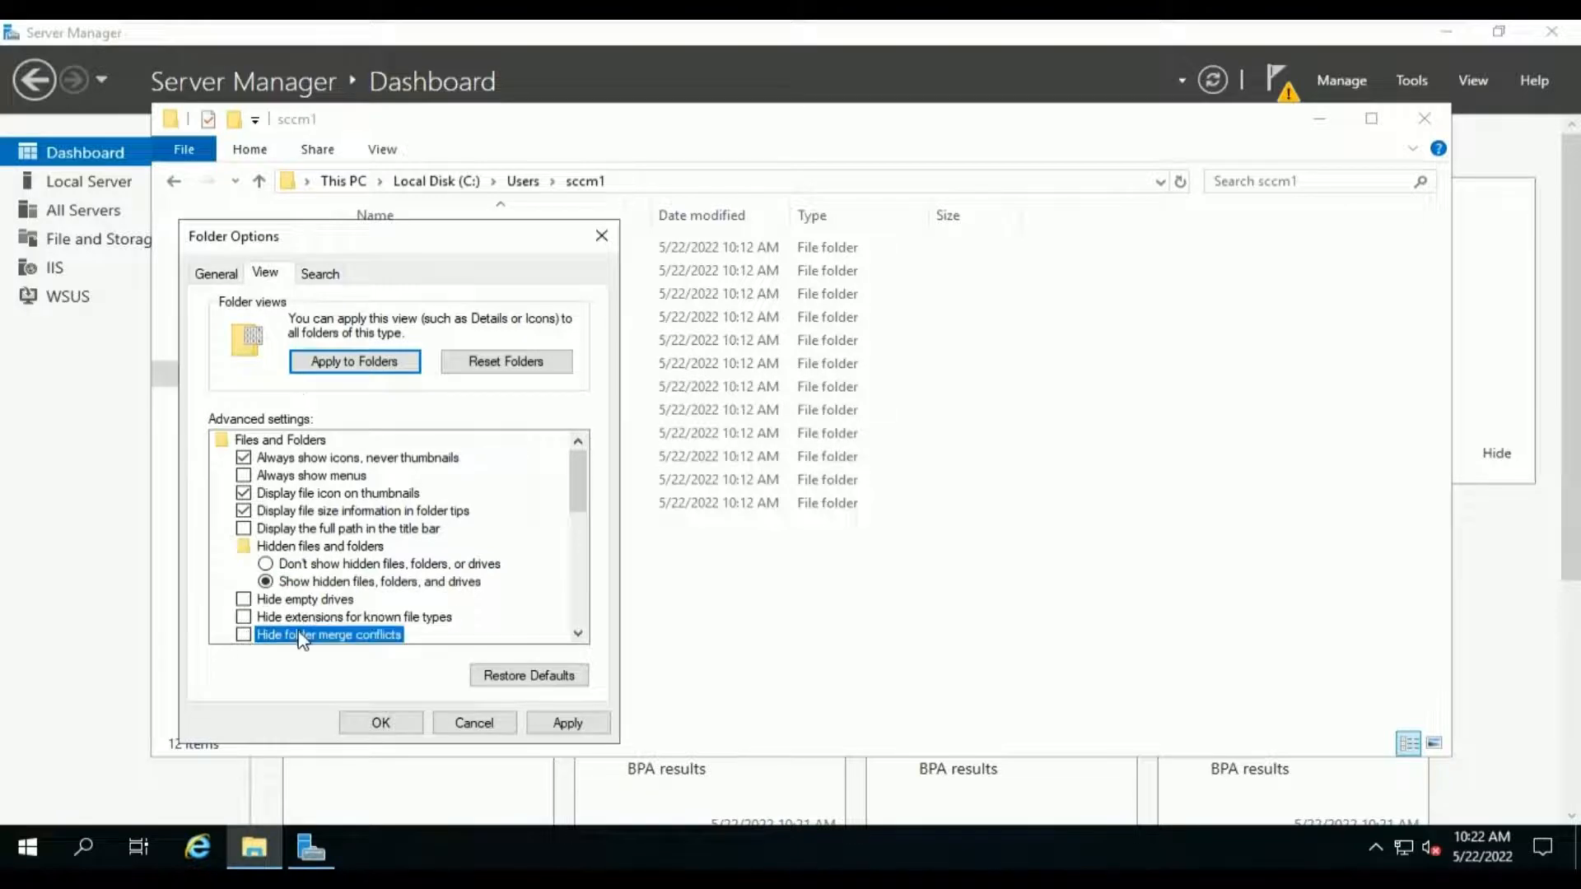
- Turn off hiding of protected operating system files, accept the warning, and apply the folder options
scroll(301, 639, "down", 2)
left_click(334, 583)
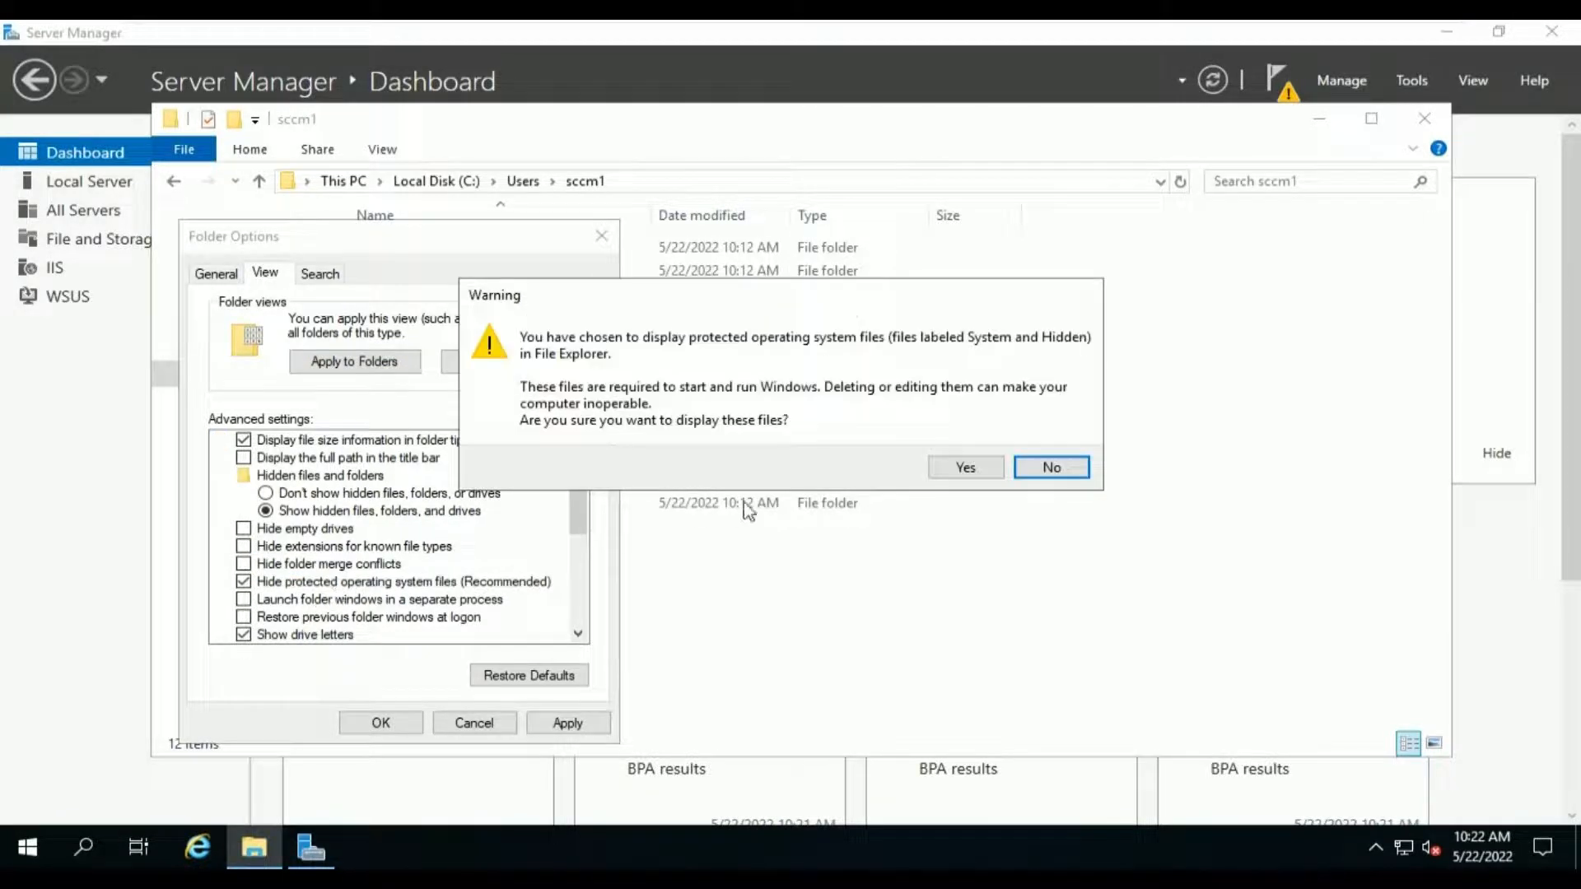
left_click(955, 467)
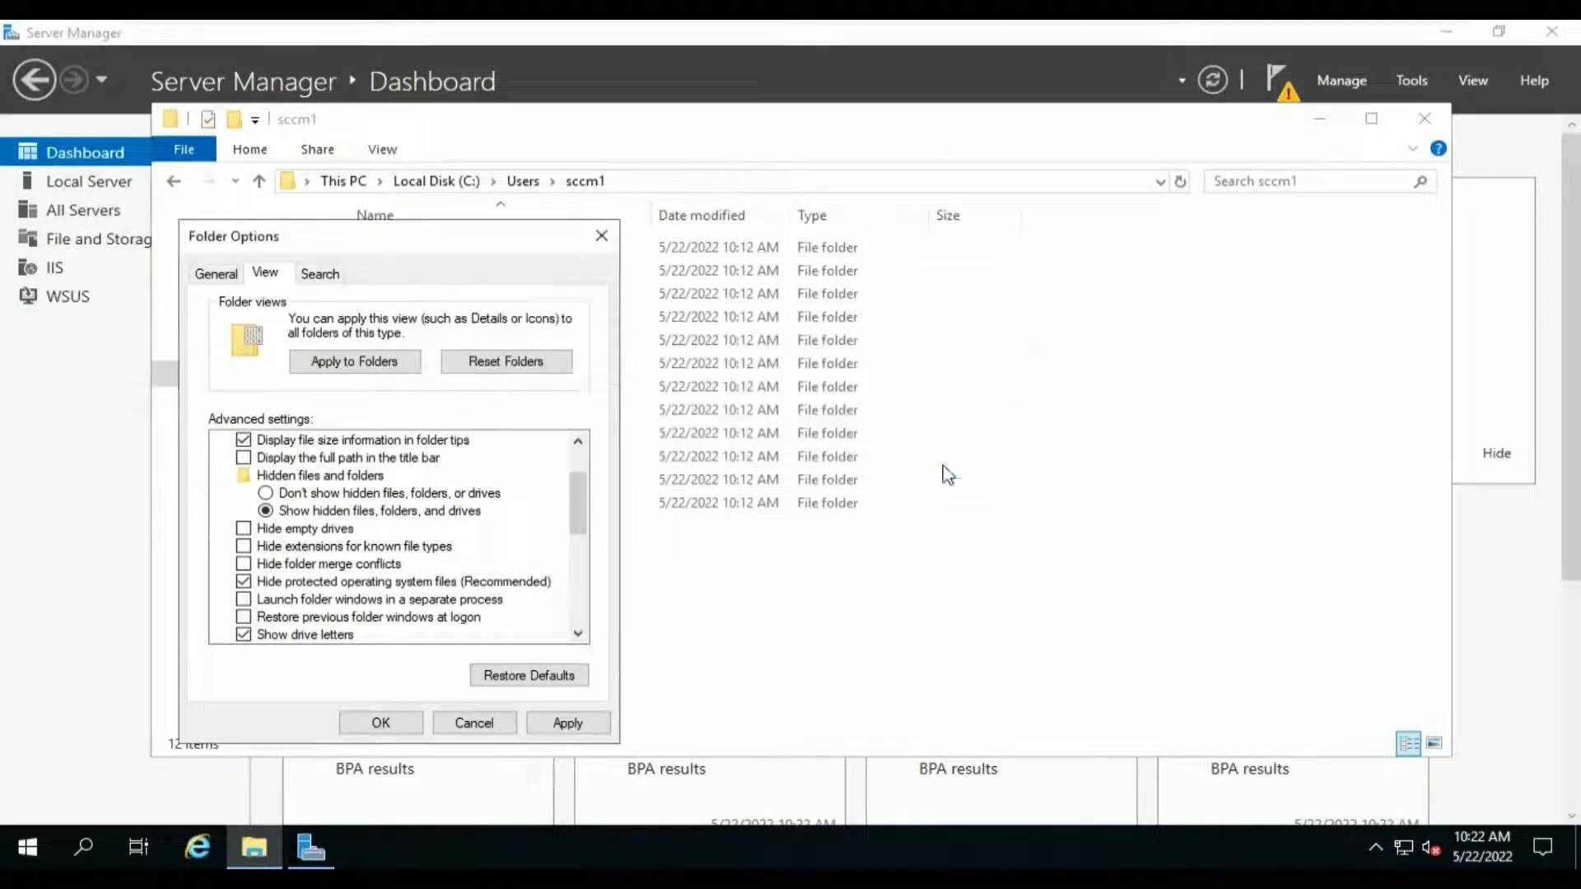
left_click(566, 722)
left_click(380, 722)
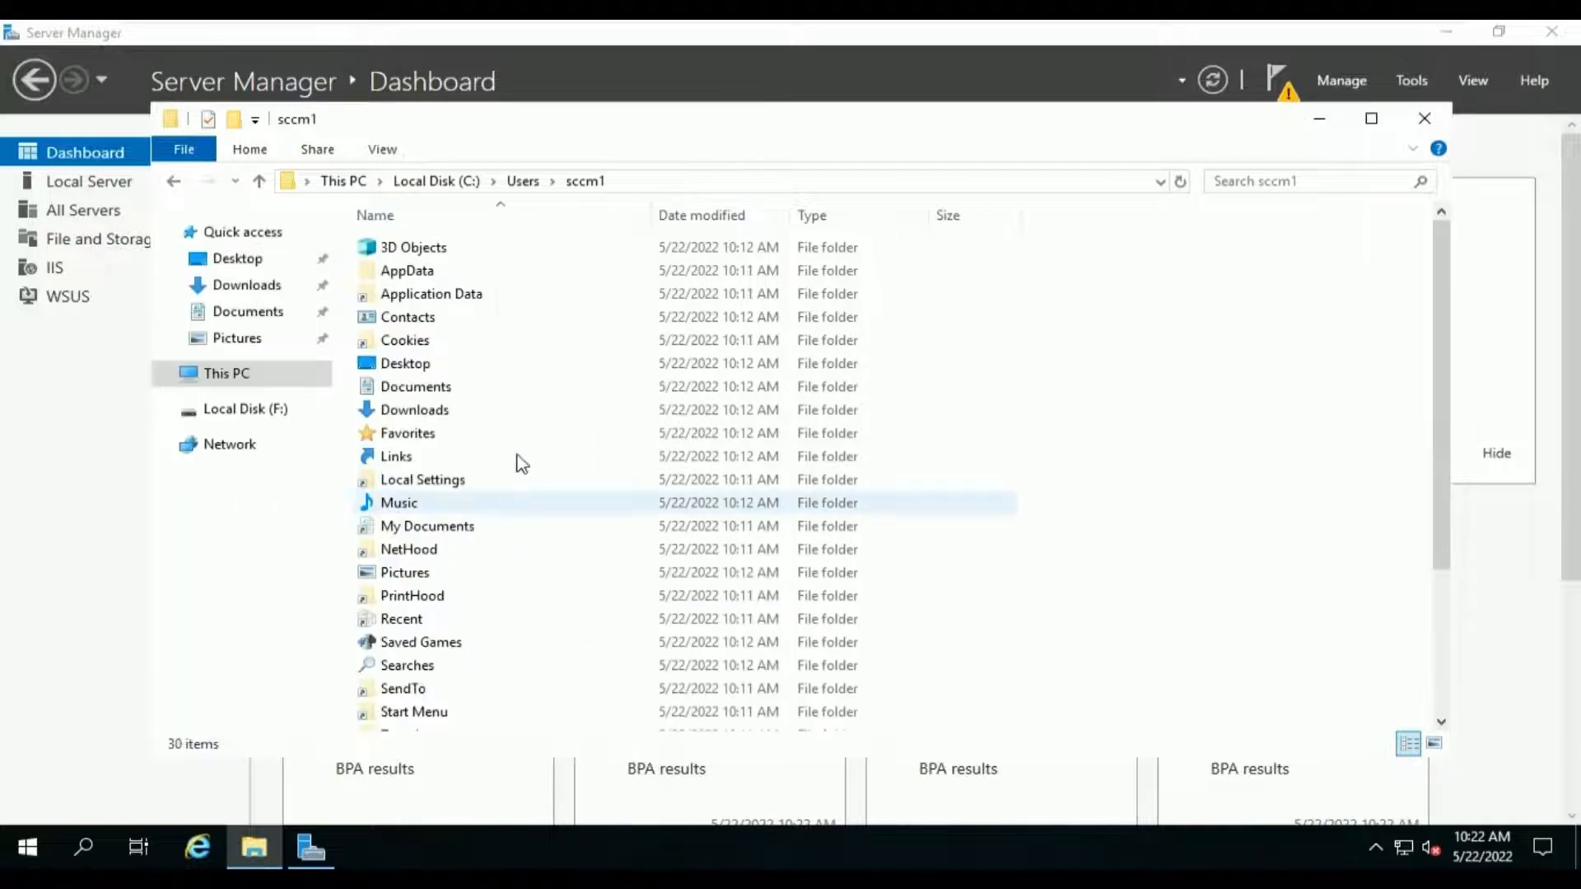
- Open AppData\Local\Temp in the sccm1 profile and select the WSUS_PostInstall log file
double_click(447, 275)
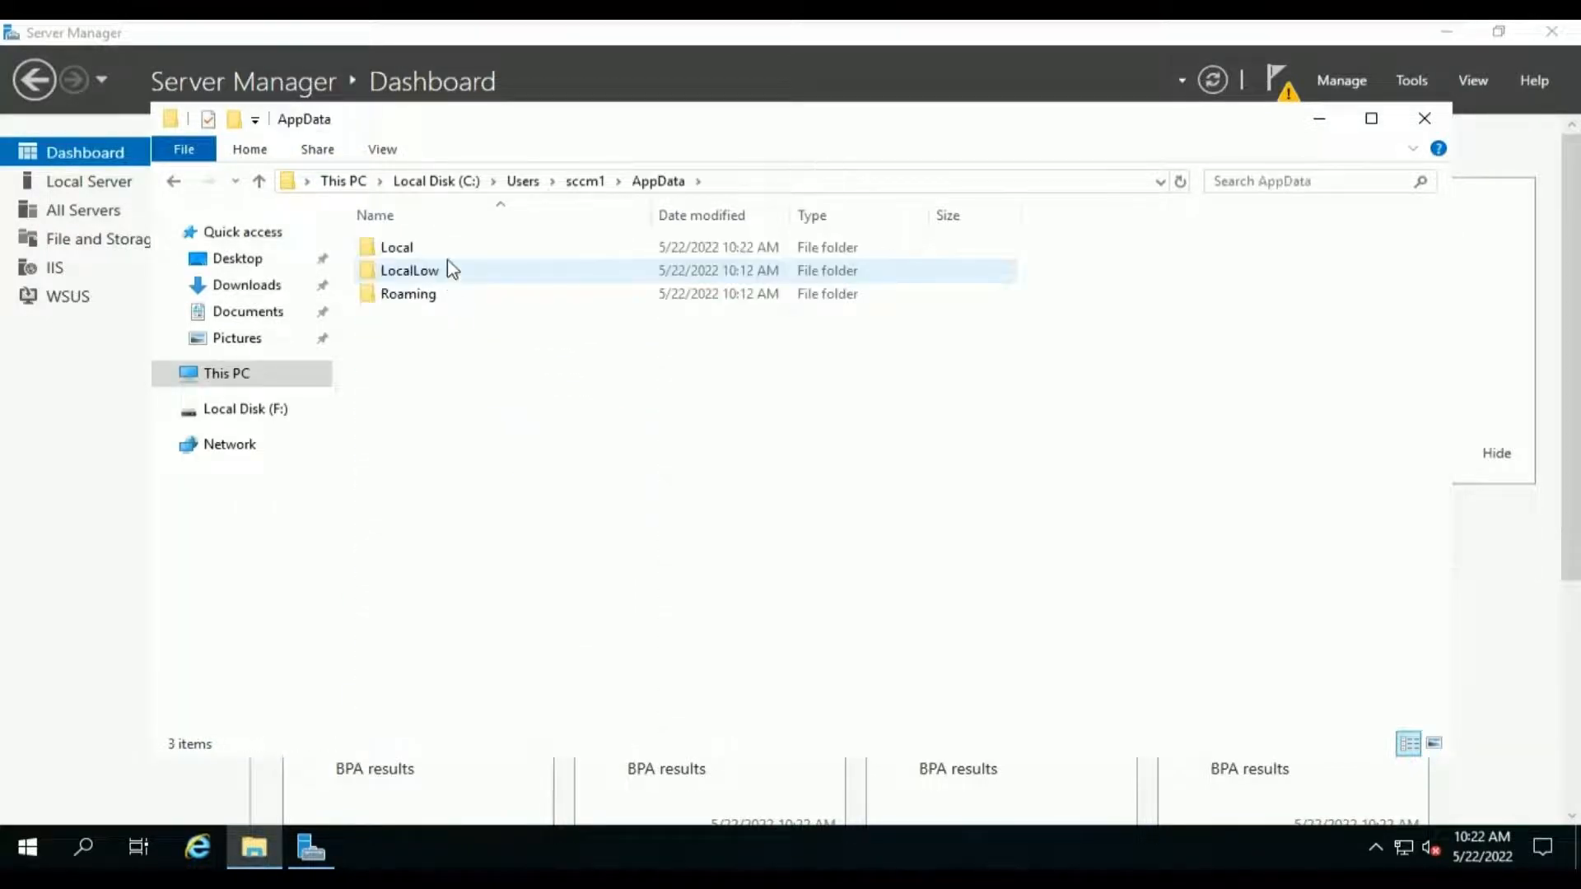
left_click(452, 252)
double_click(452, 252)
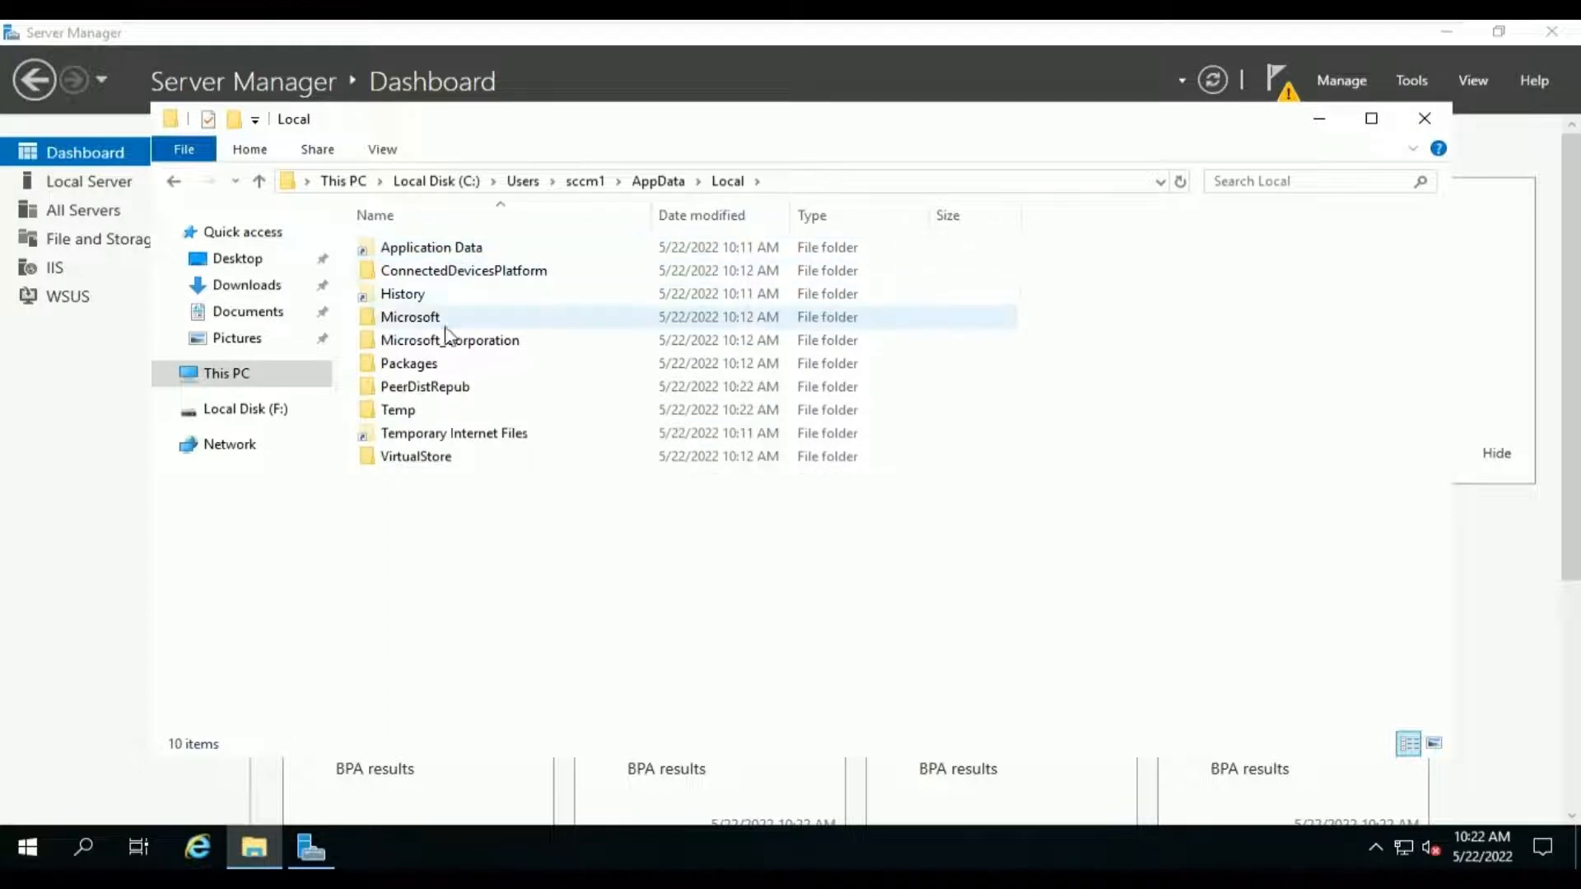
double_click(445, 411)
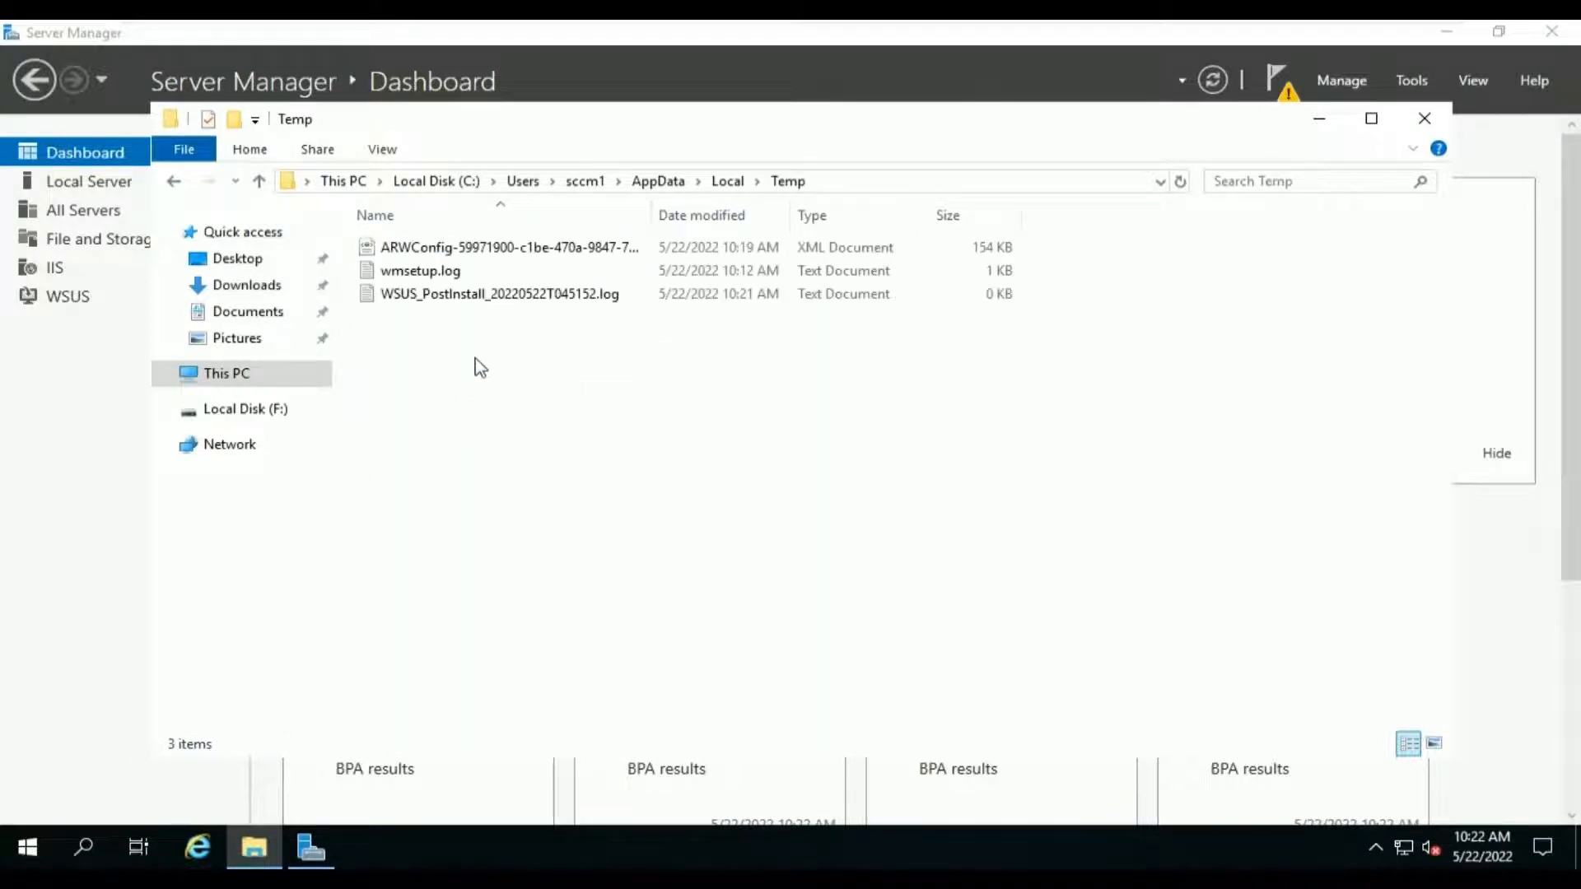
left_click(565, 307)
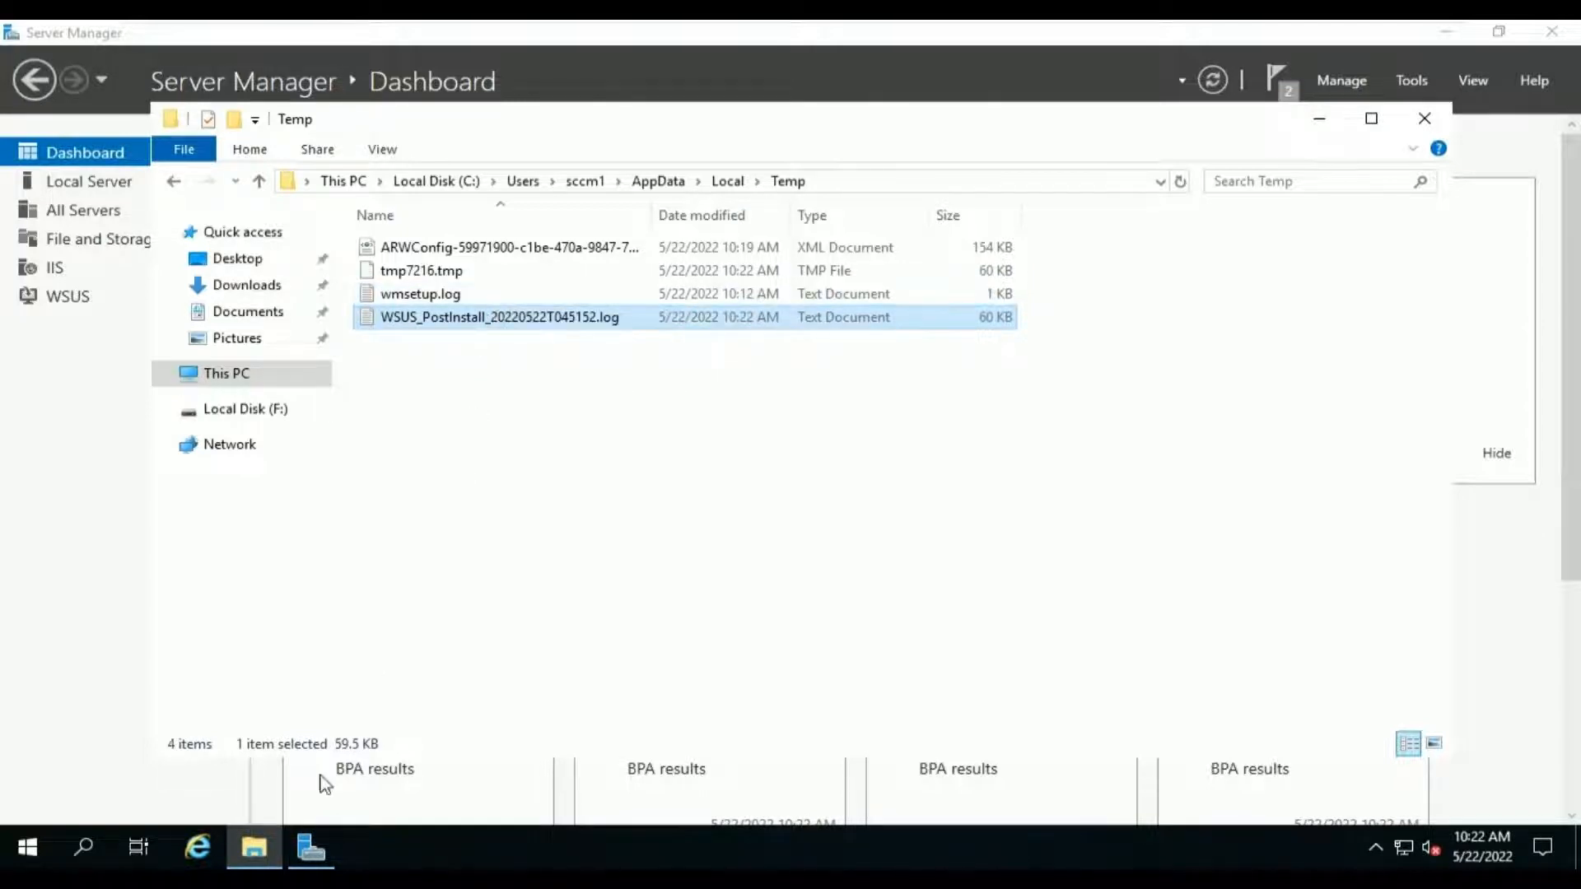
- Switch to Server Manager and check the WSUS post-deployment configuration status in the notifications
left_click(312, 863)
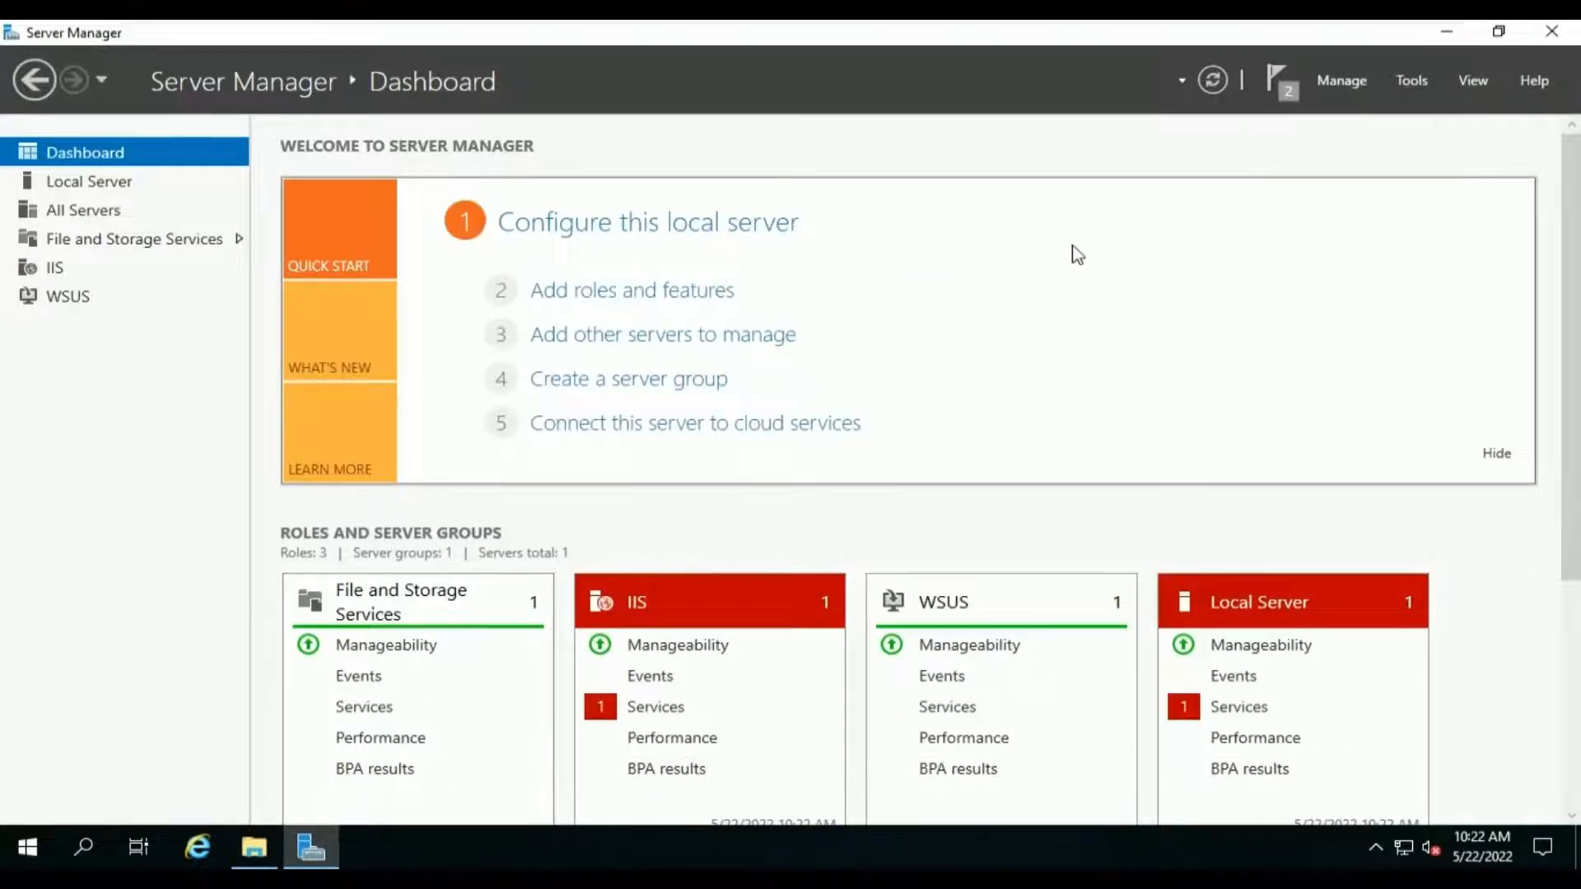
left_click(1279, 82)
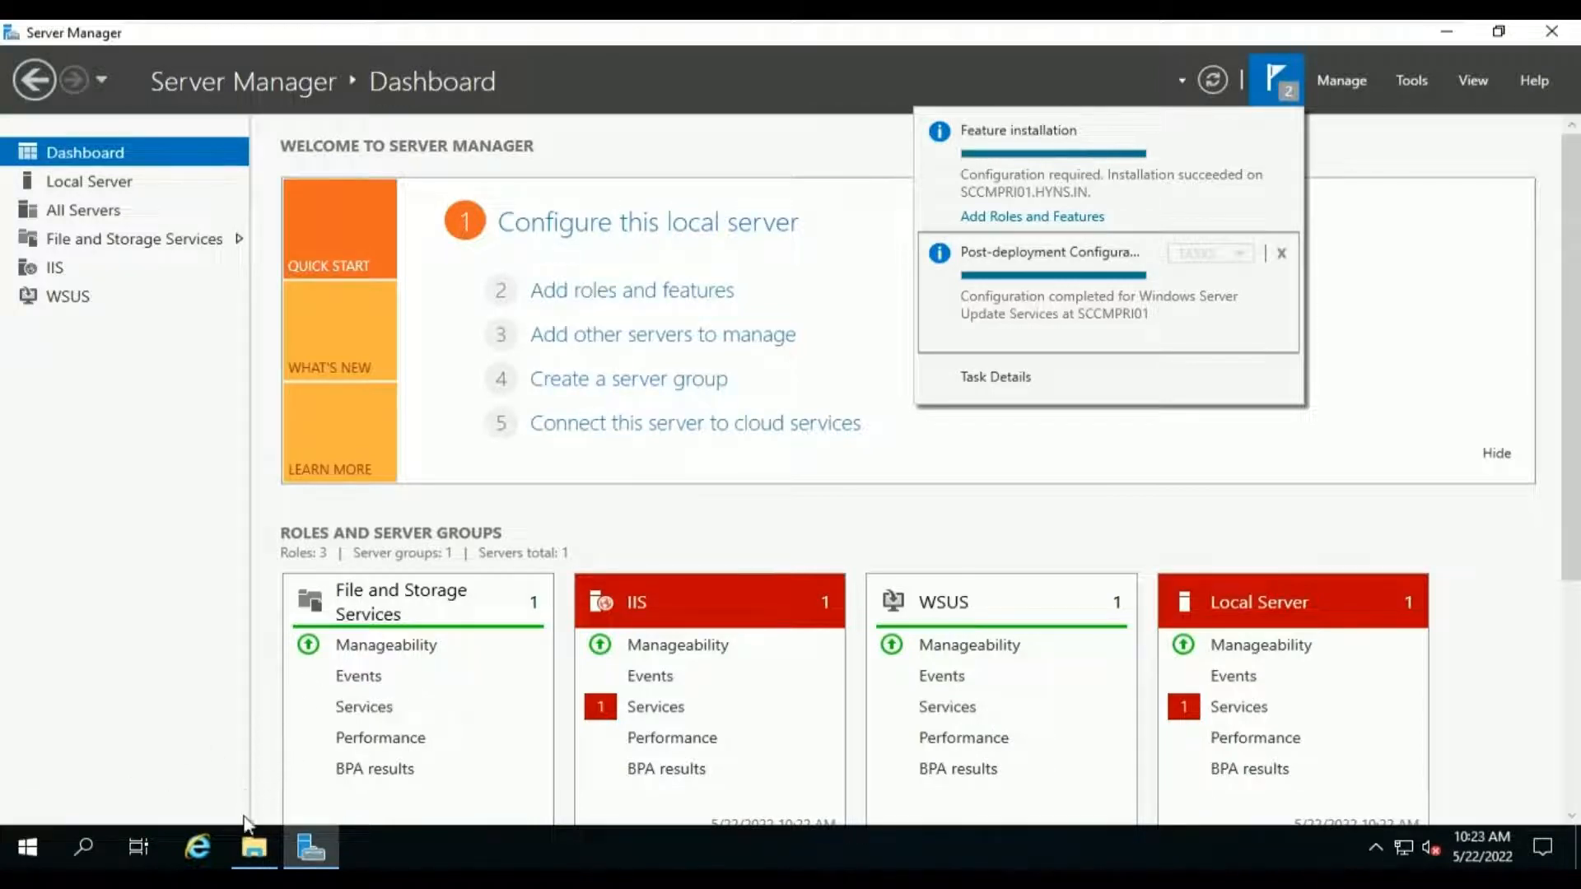
- Return to the Temp folder in File Explorer and open WSUS_PostInstall_20220522T045152.log in a maximized Notepad window
left_click(254, 848)
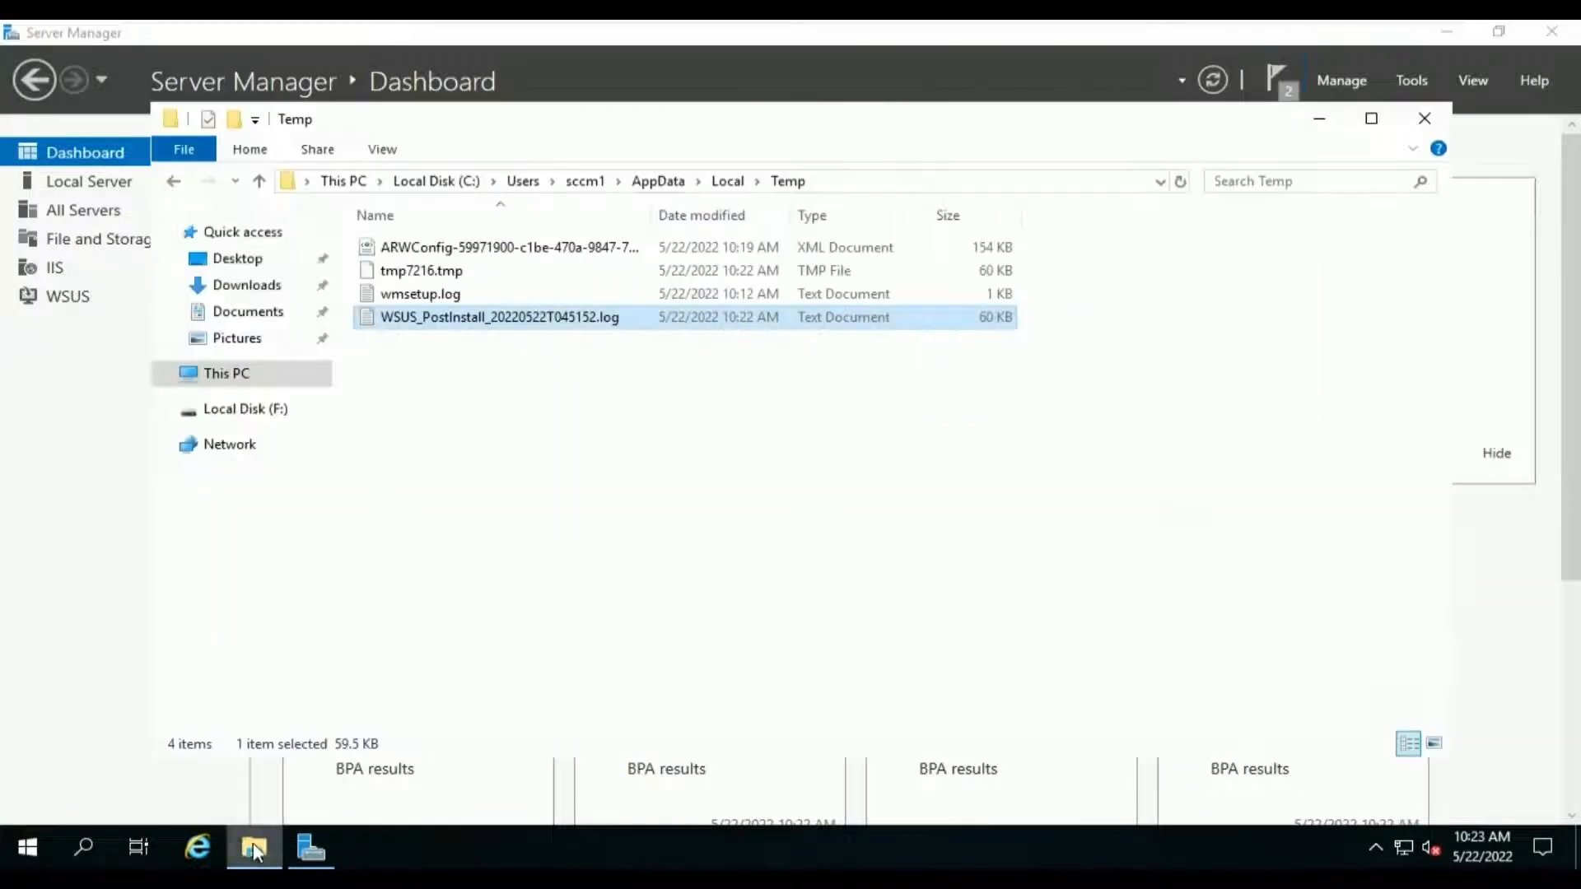
double_click(570, 318)
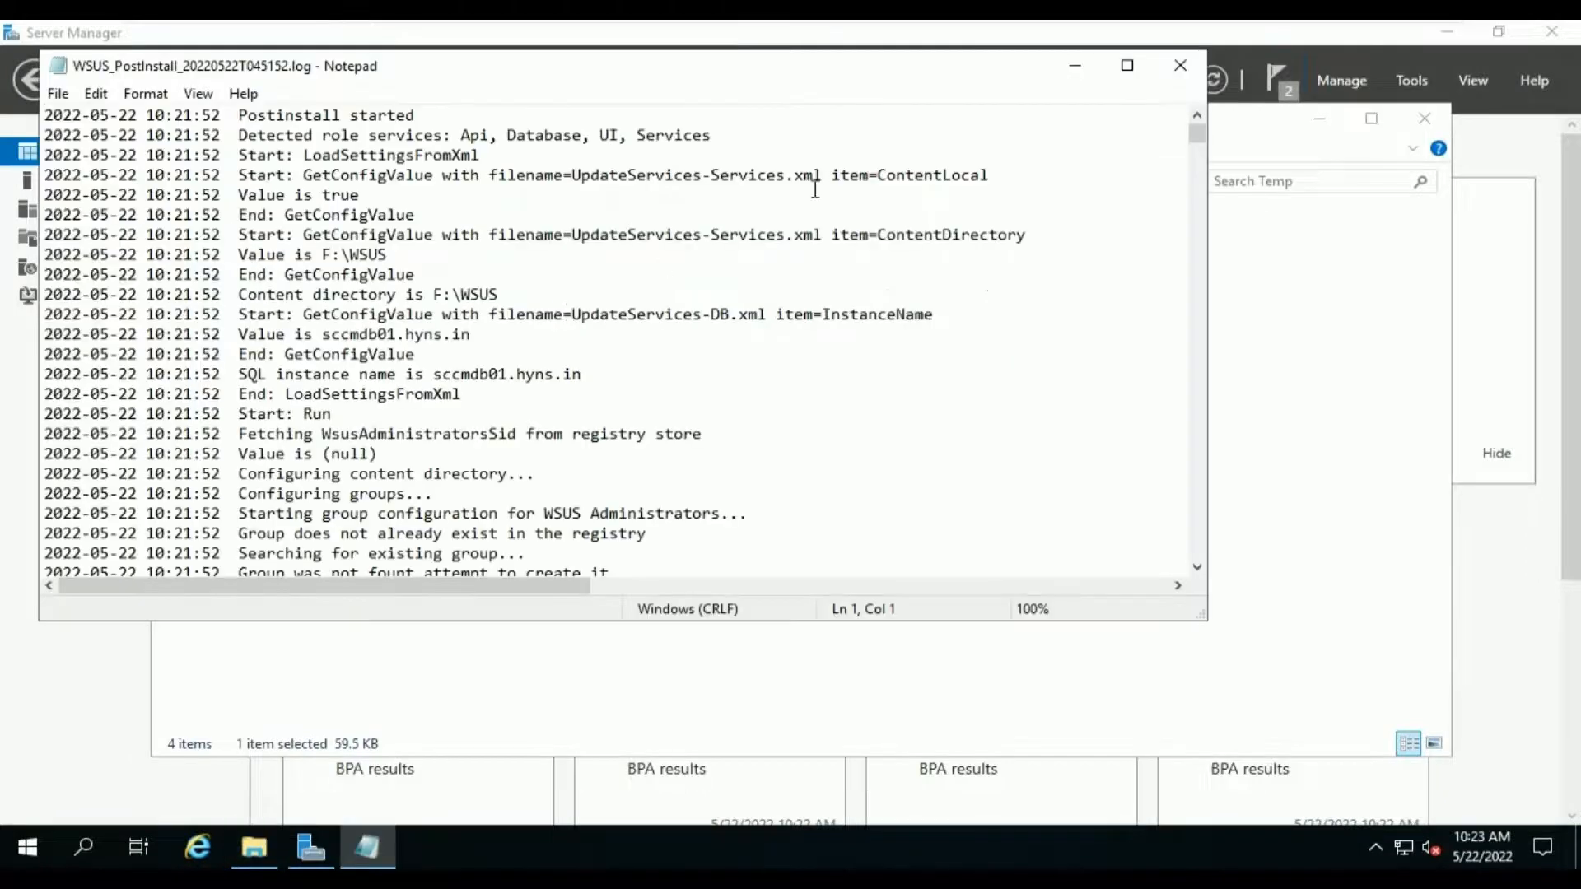
left_click(1128, 69)
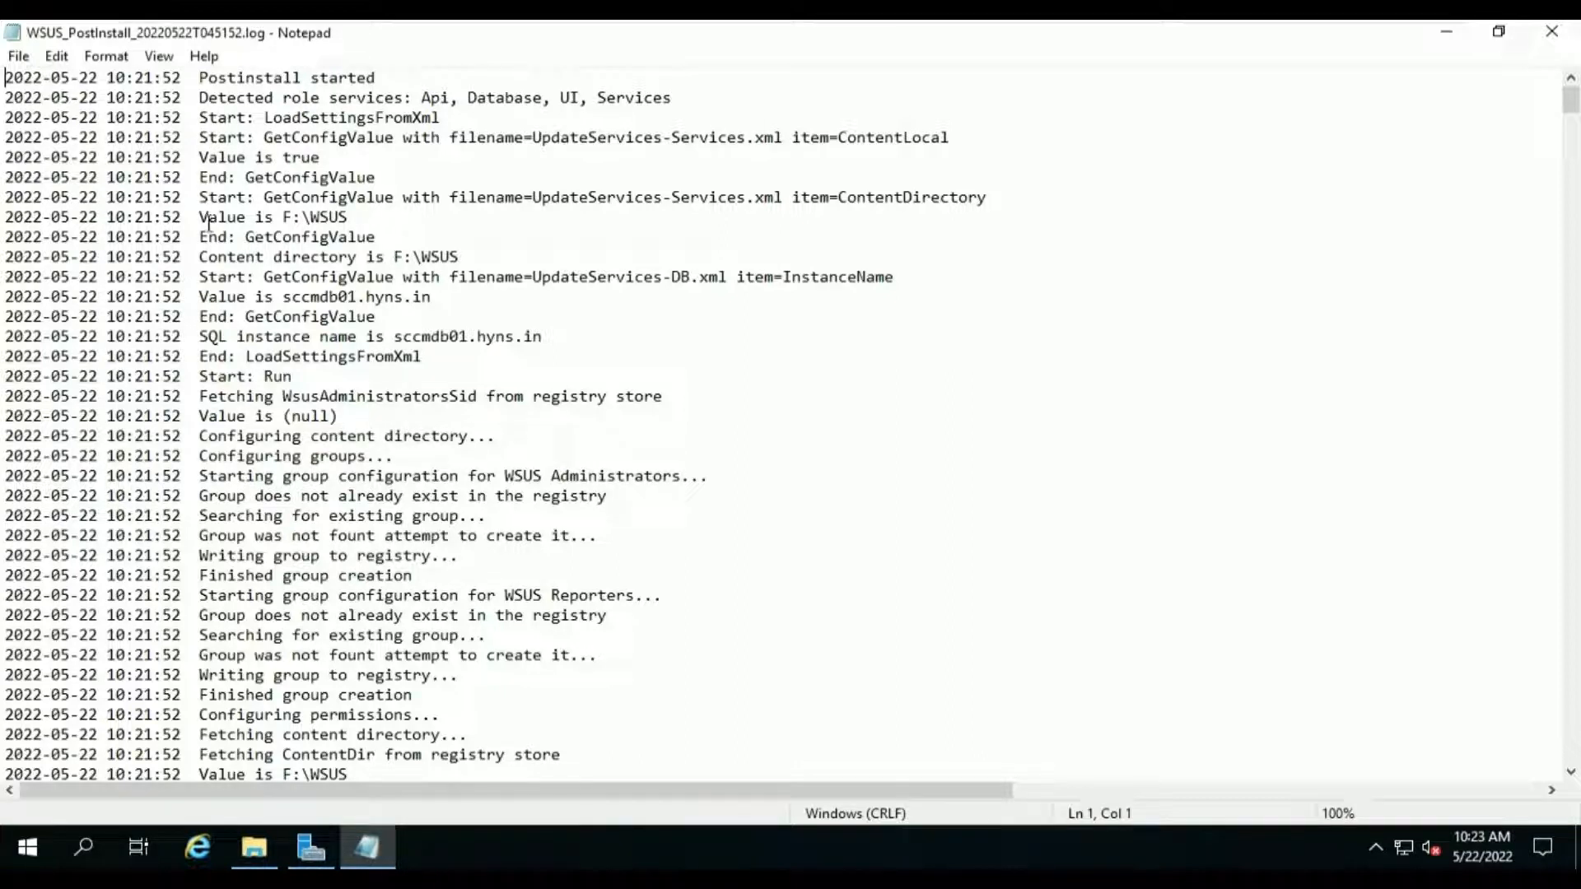
- Examine the log's content directory and share creation entries, highlighting the F:\WSUS value and the UpdateServicesPackages share line
left_click_drag(204, 218, 359, 218)
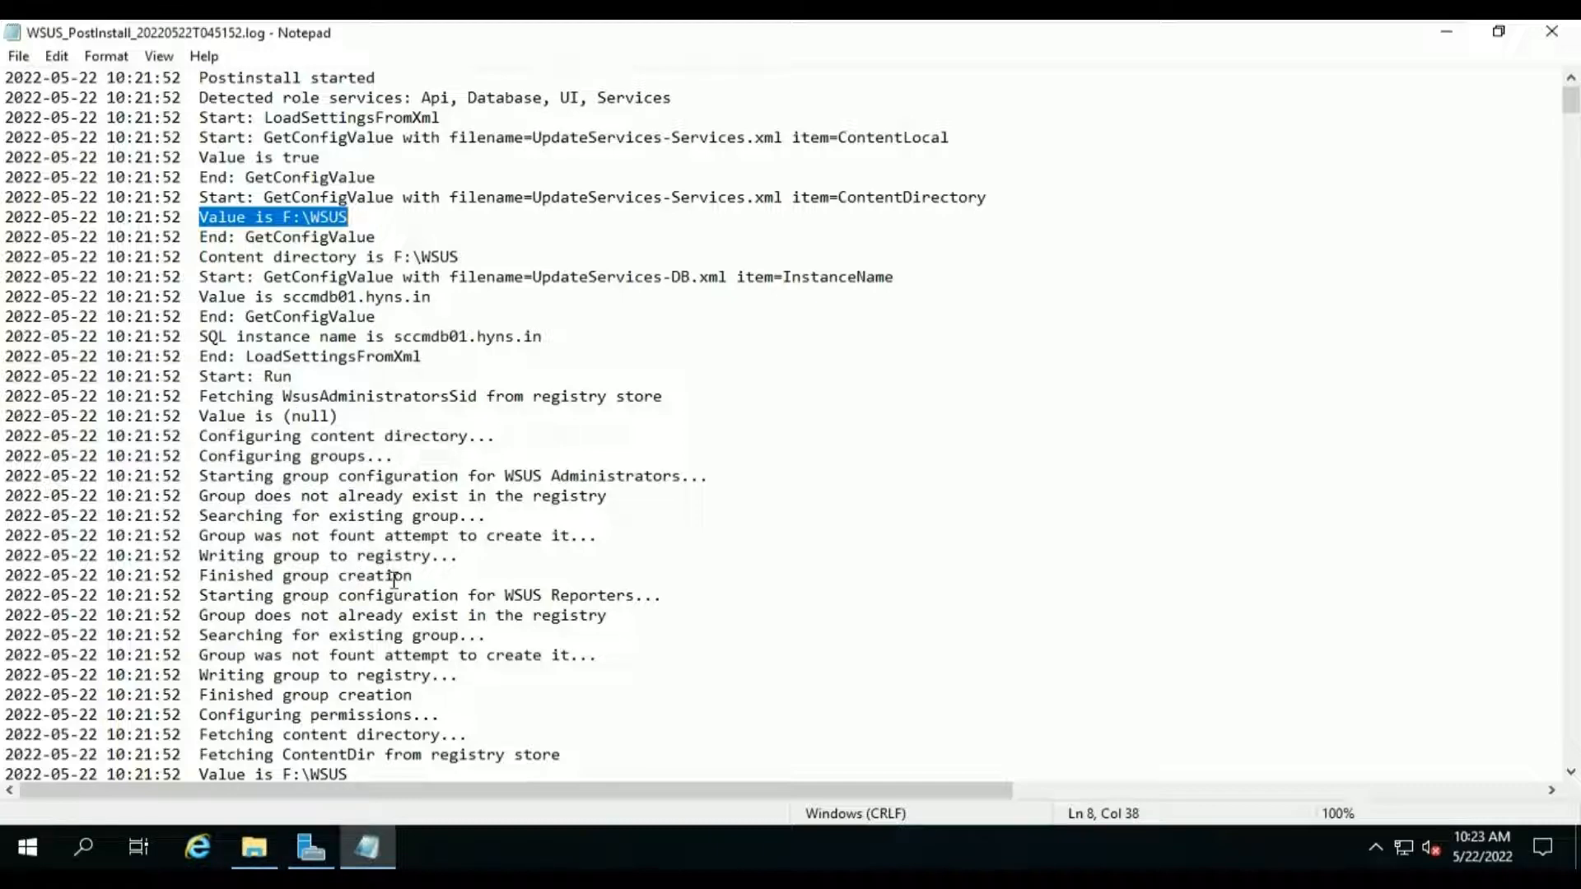
scroll(395, 586, "down", 2)
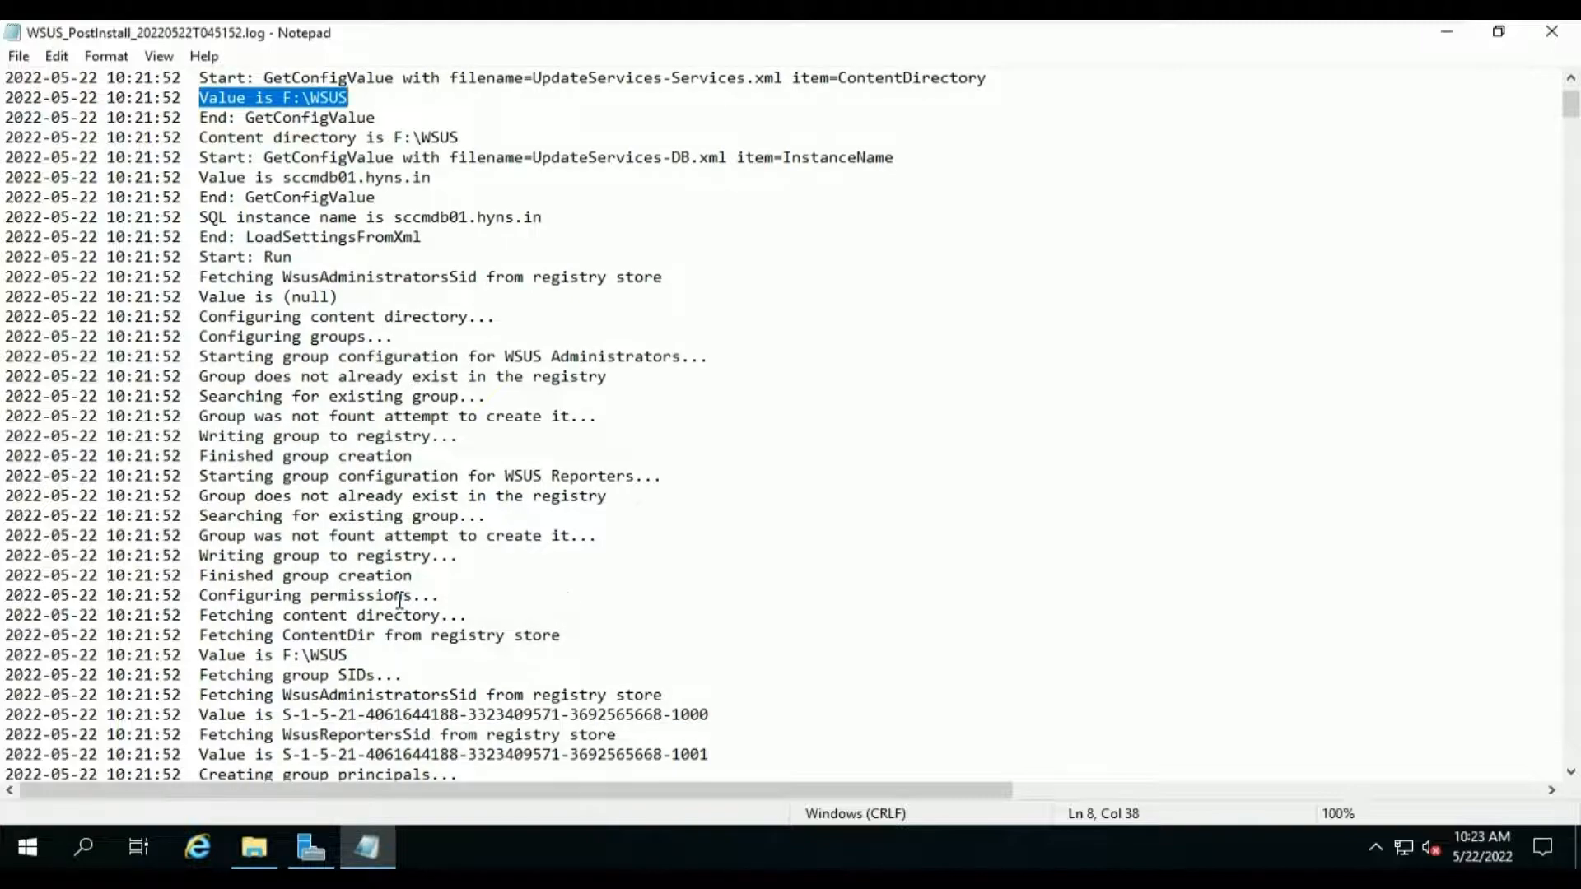
scroll(400, 601, "down", 6)
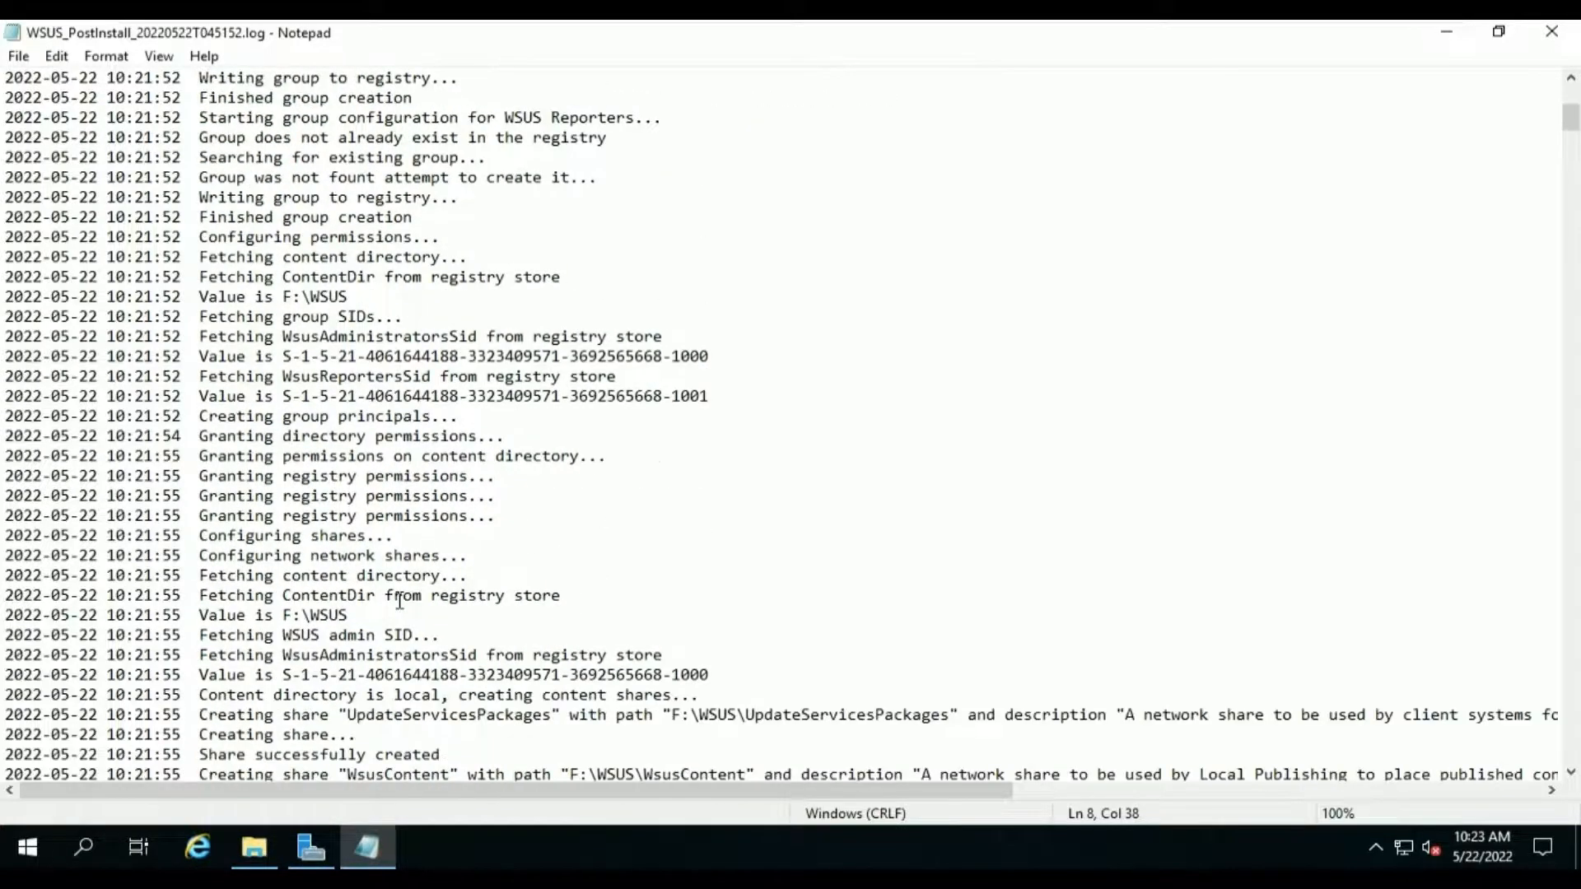
scroll(400, 601, "down", 3)
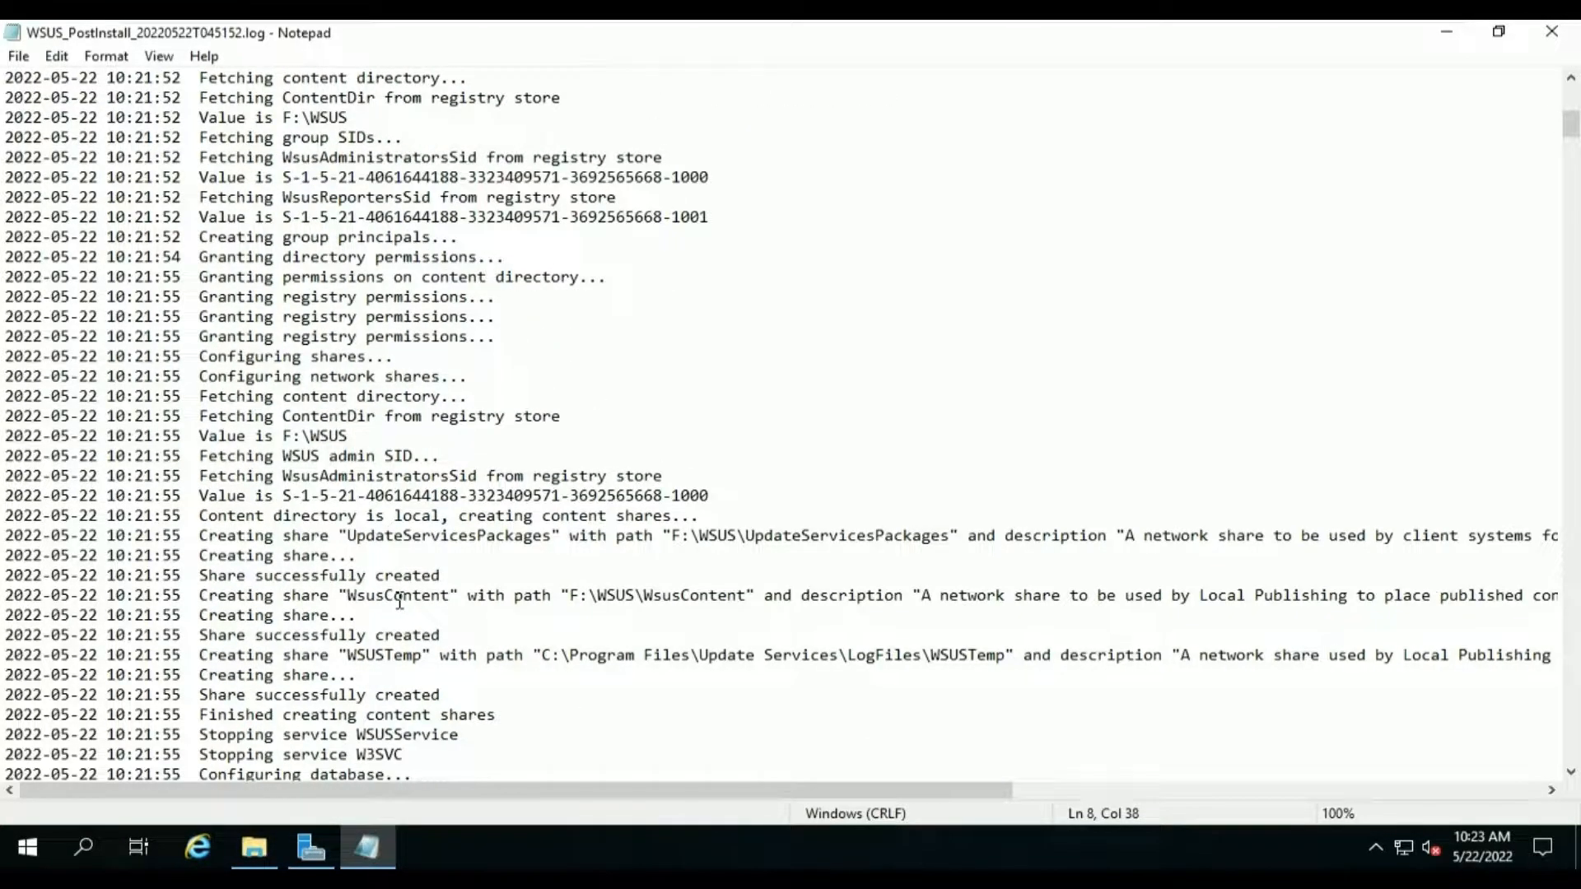
scroll(400, 601, "down", 1)
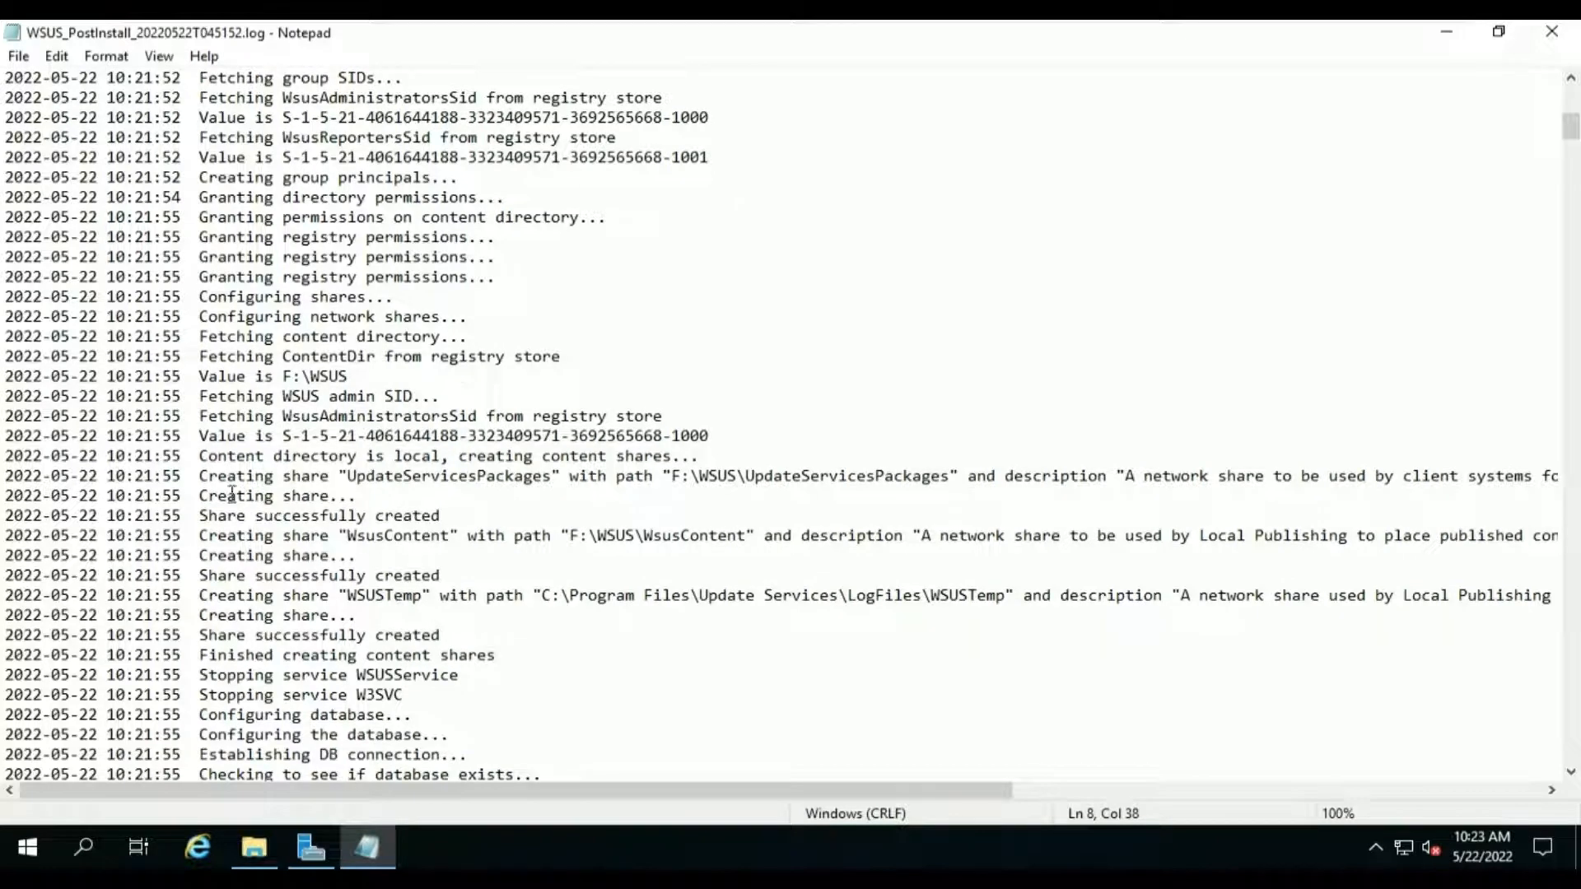
left_click_drag(206, 484, 1136, 474)
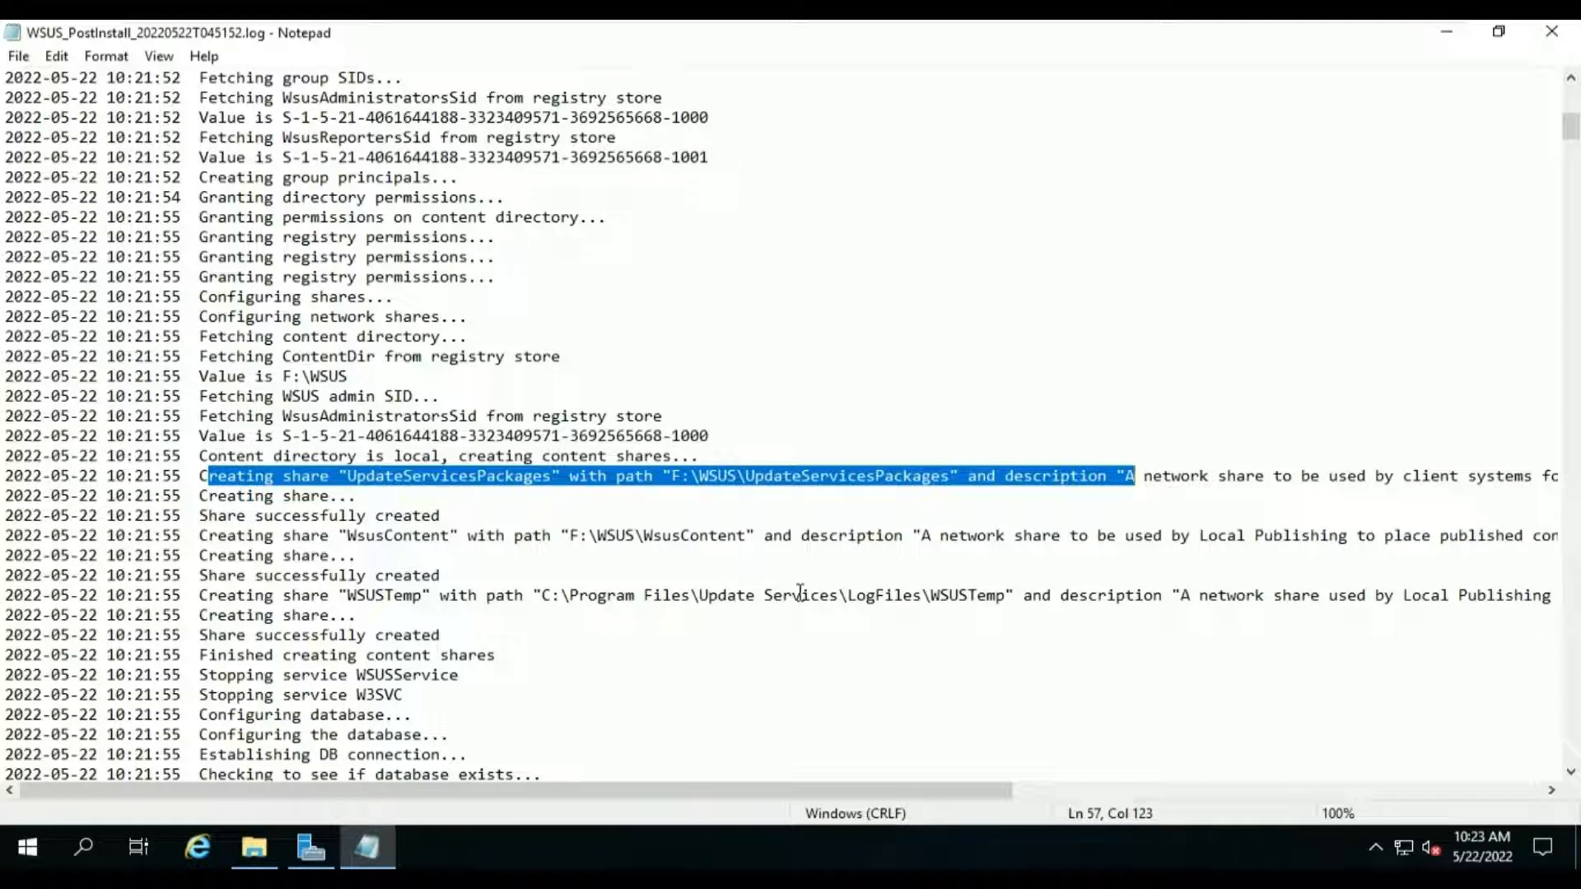
- Examine the log's database configuration entries, highlighting the "Configuring database..." line and the parts of the SUSDB version-check query
scroll(653, 615, "down", 1)
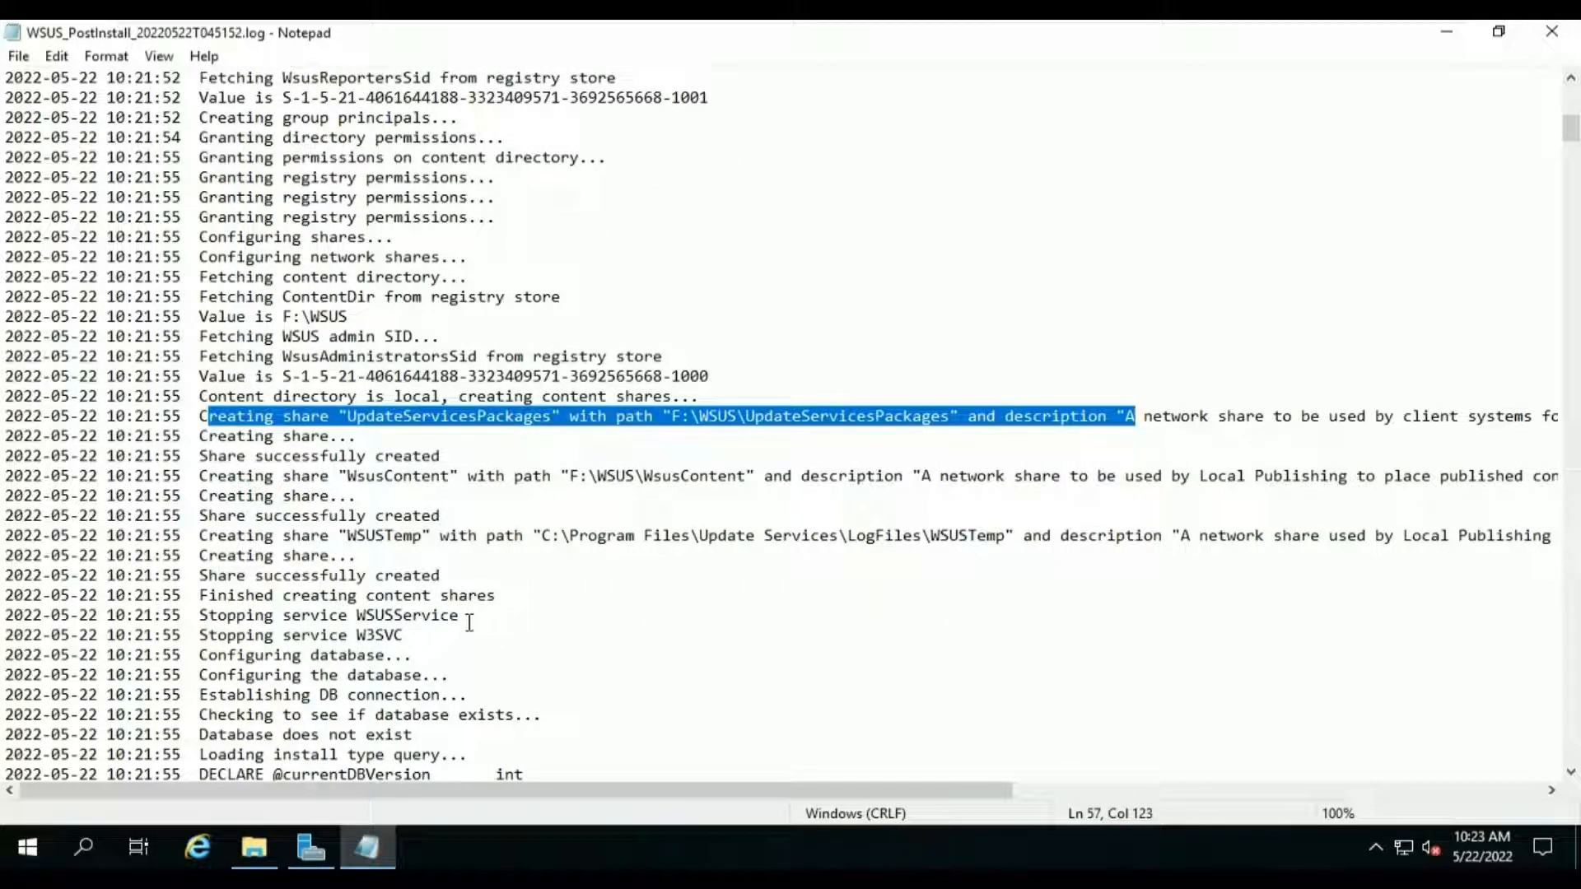
scroll(467, 622, "down", 1)
scroll(467, 621, "down", 1)
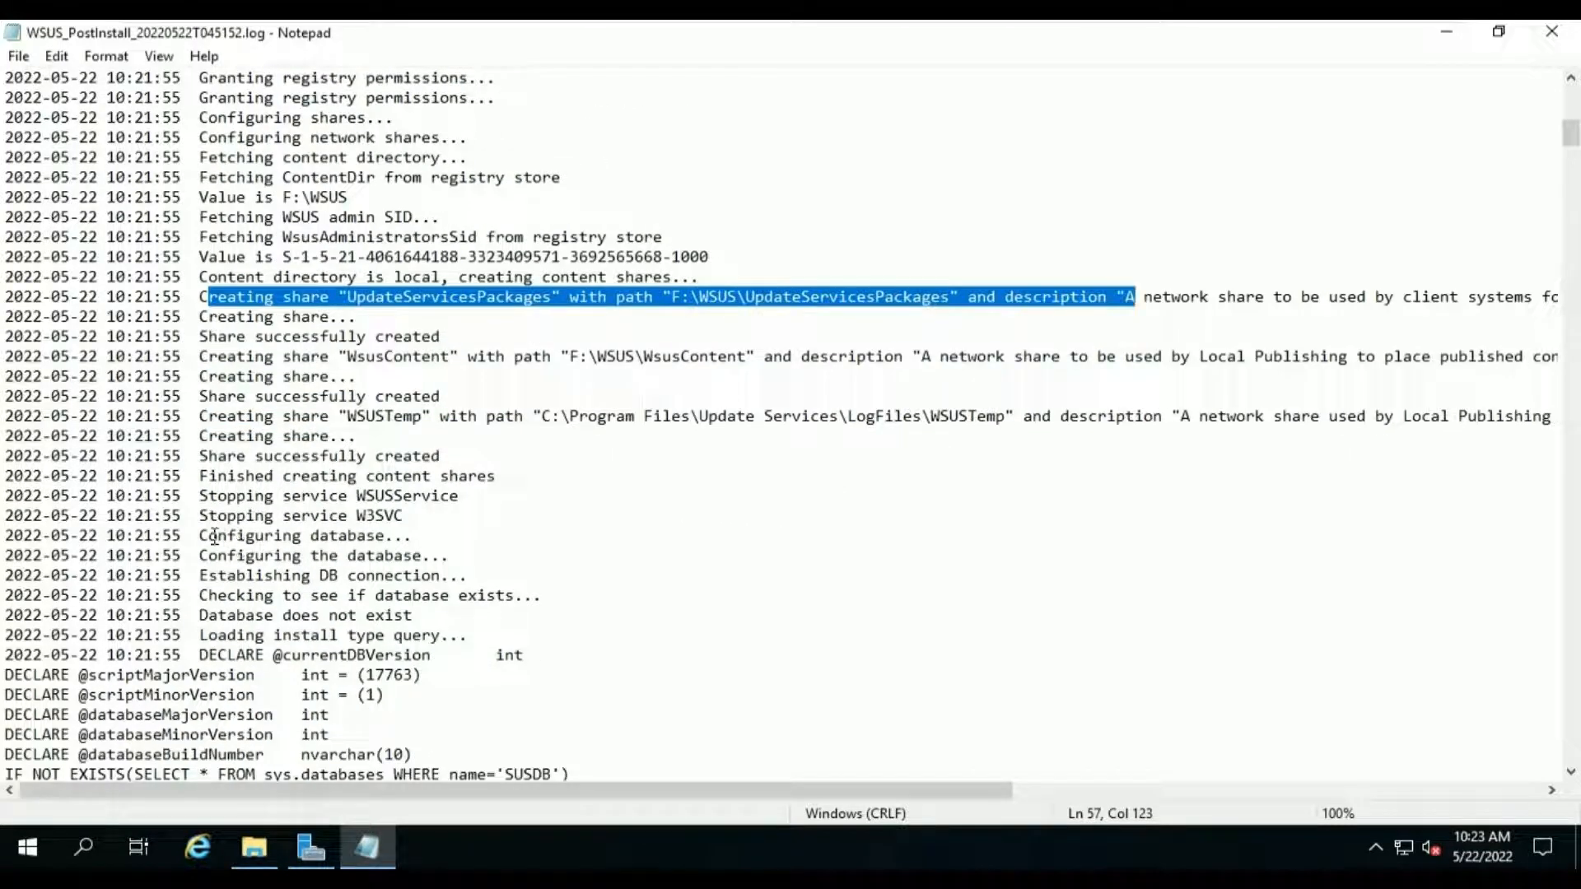
left_click_drag(200, 536, 412, 528)
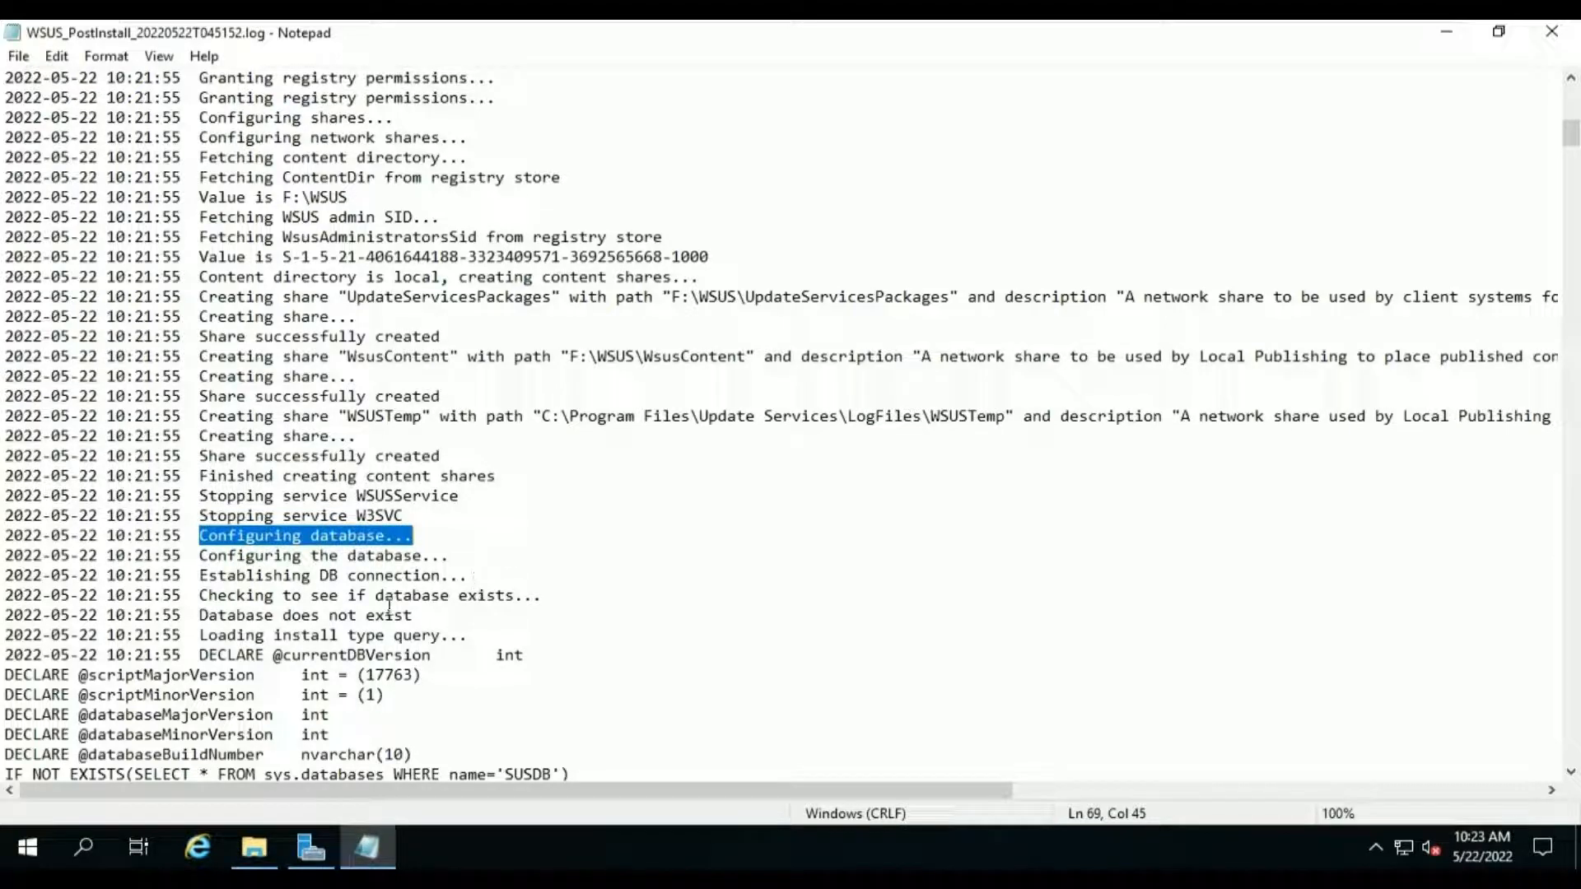
scroll(345, 664, "down", 2)
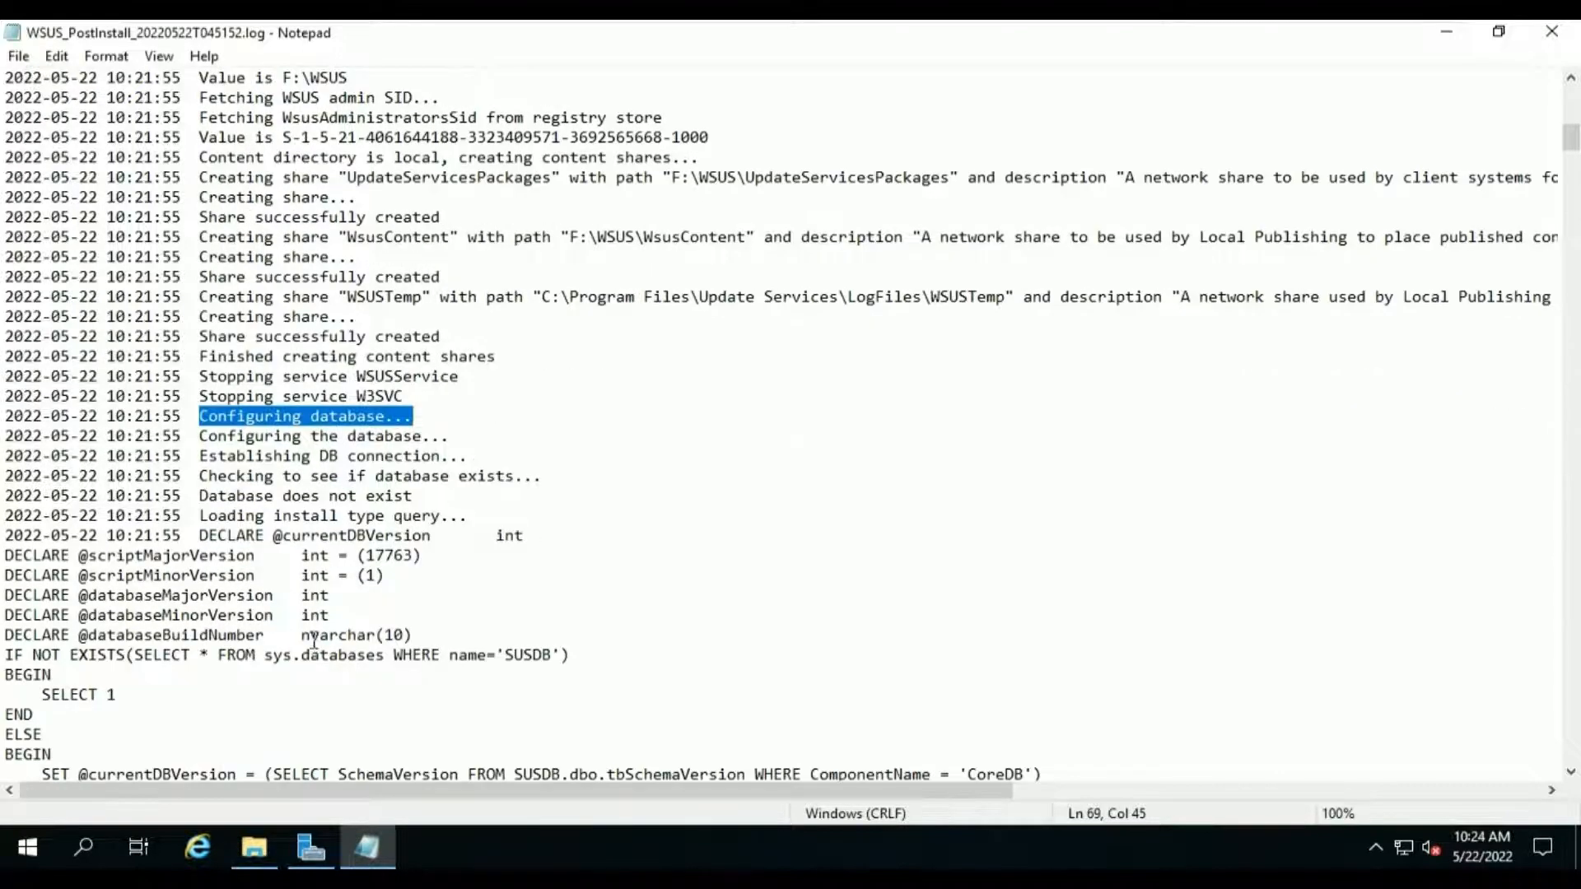
left_click_drag(201, 536, 556, 671)
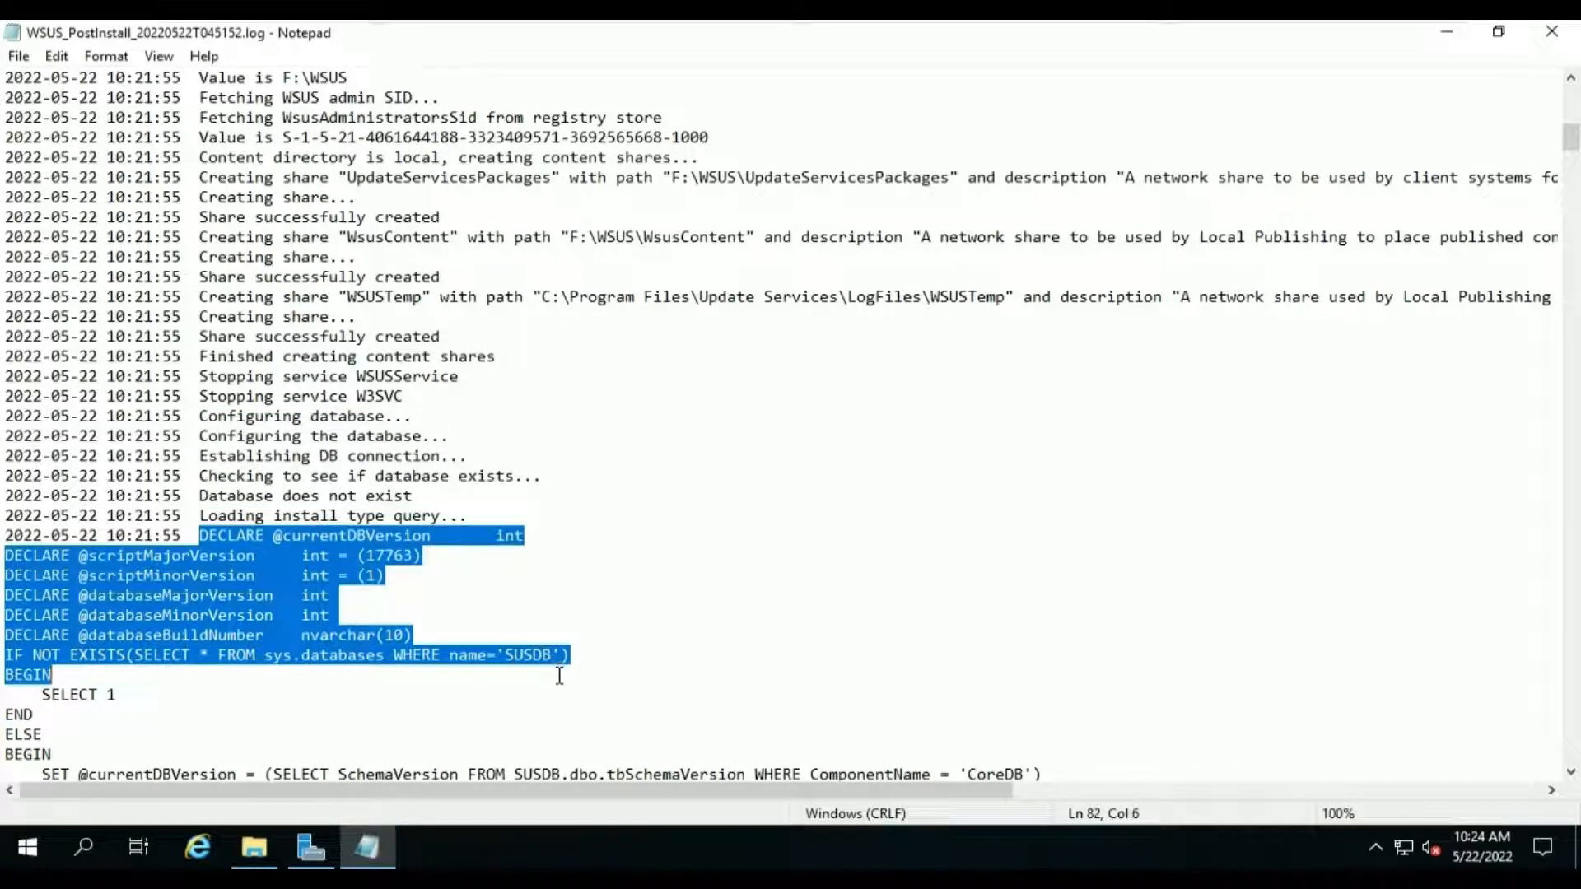
scroll(563, 700, "down", 4)
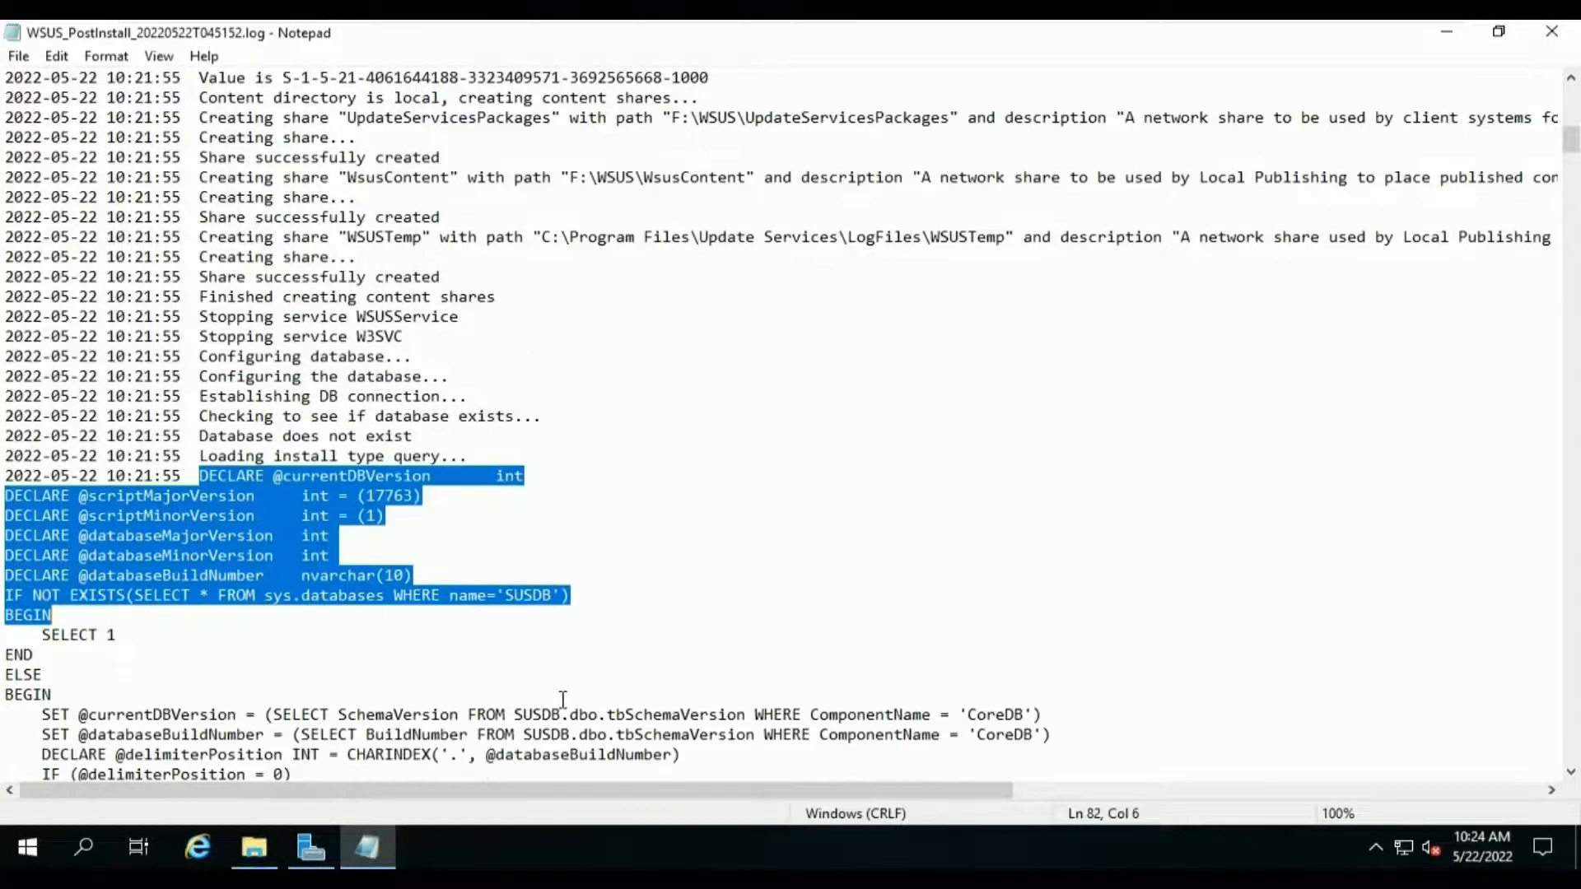
scroll(562, 700, "down", 1)
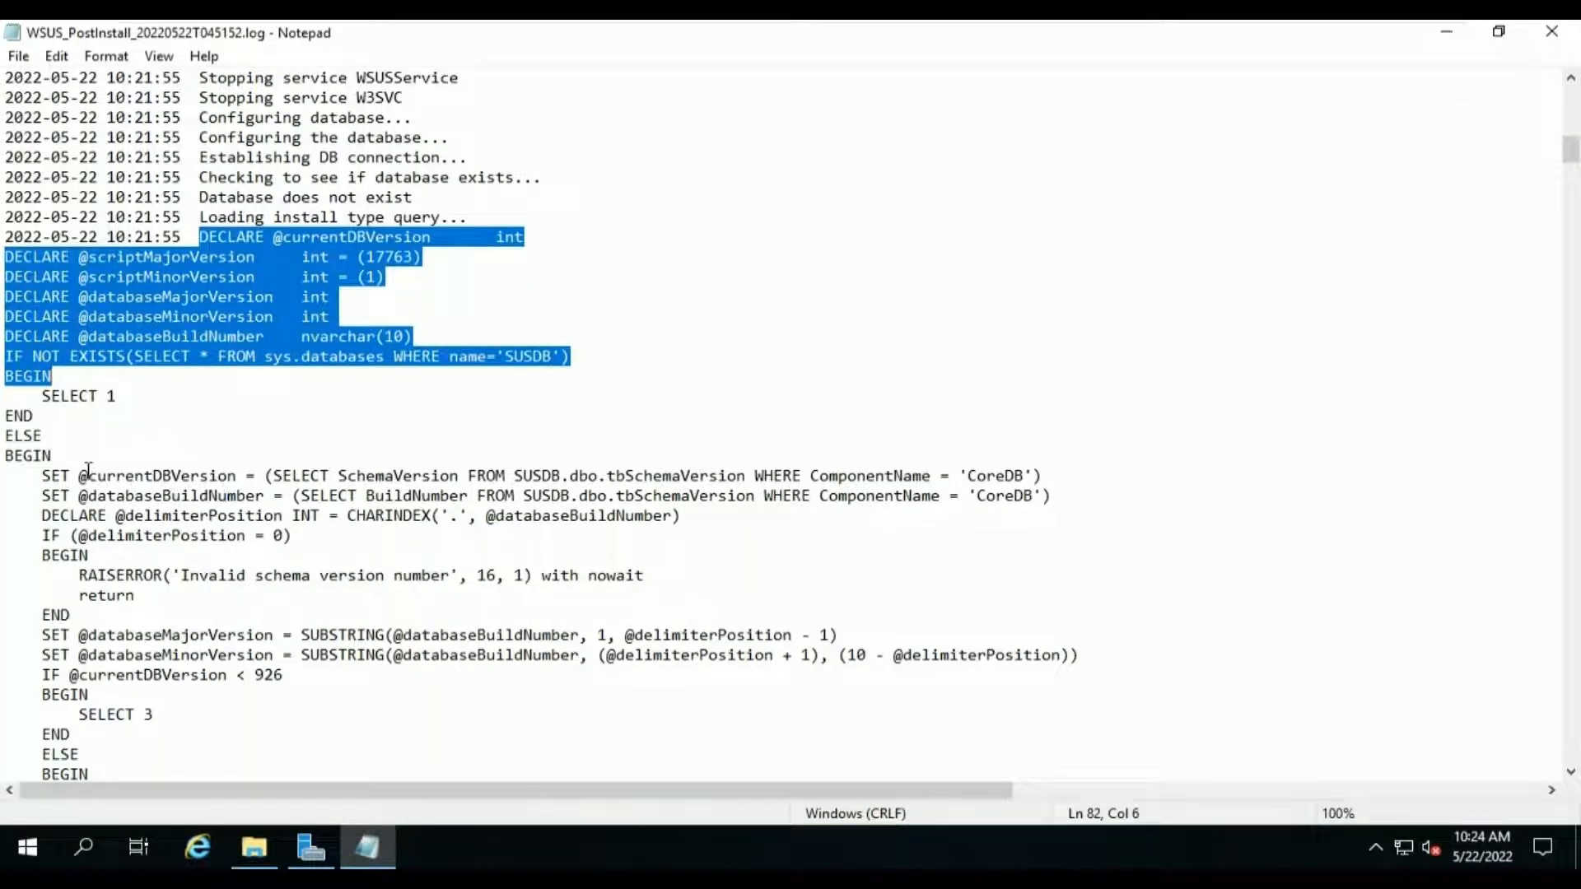
left_click_drag(3, 453, 502, 692)
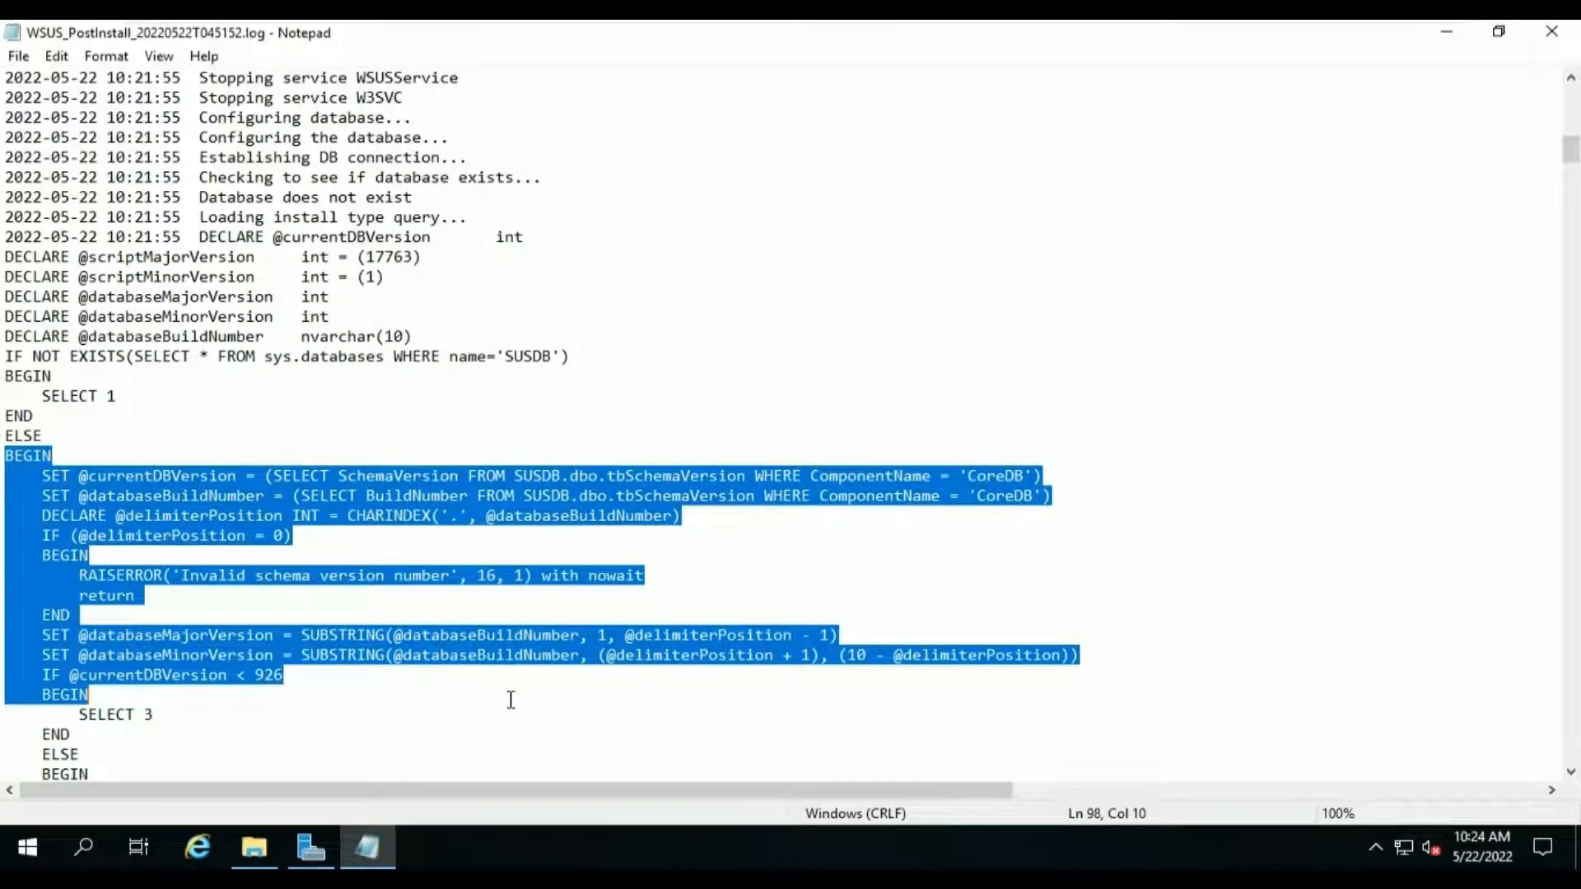
scroll(510, 700, "down", 5)
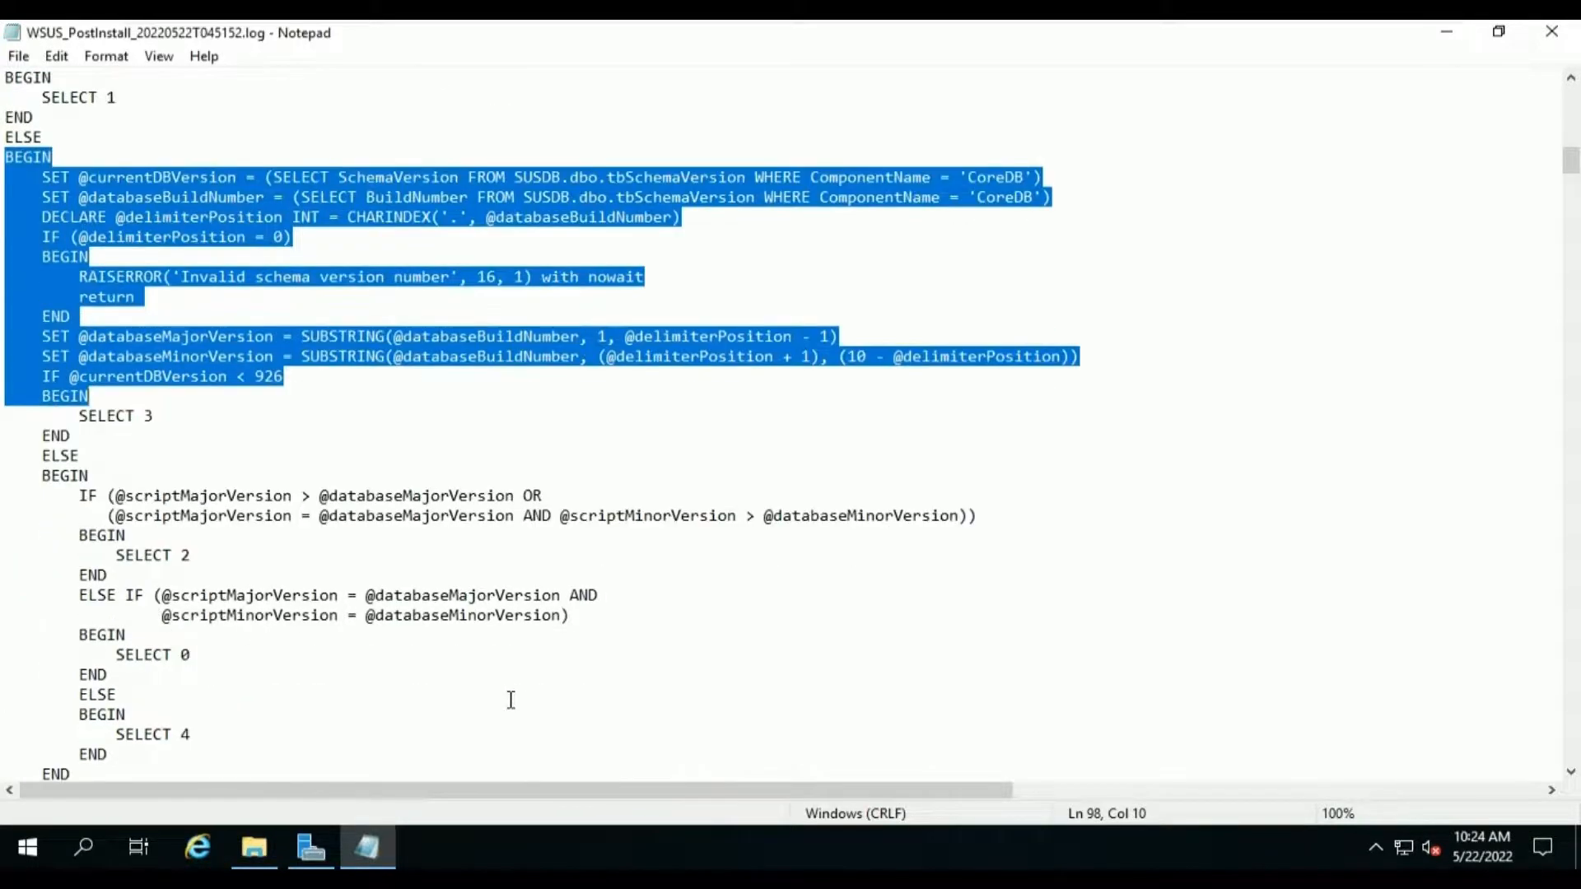
- Highlight the log's install type line and review the SUSDB table, trigger, procedure and view creation entries down to the IIS configuration
scroll(511, 700, "down", 9)
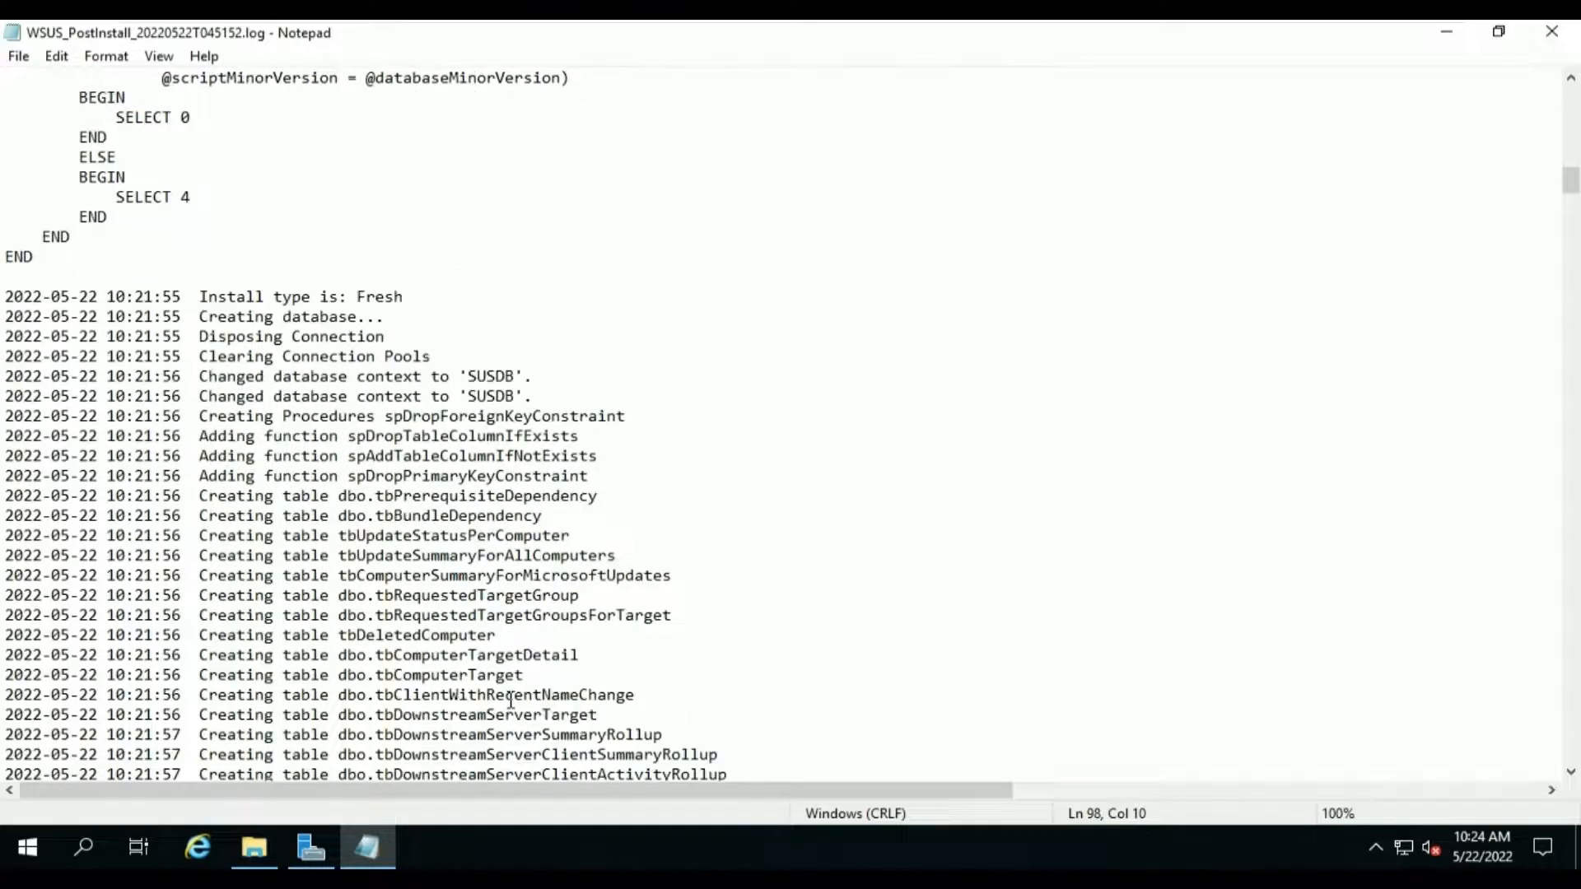
scroll(510, 700, "down", 1)
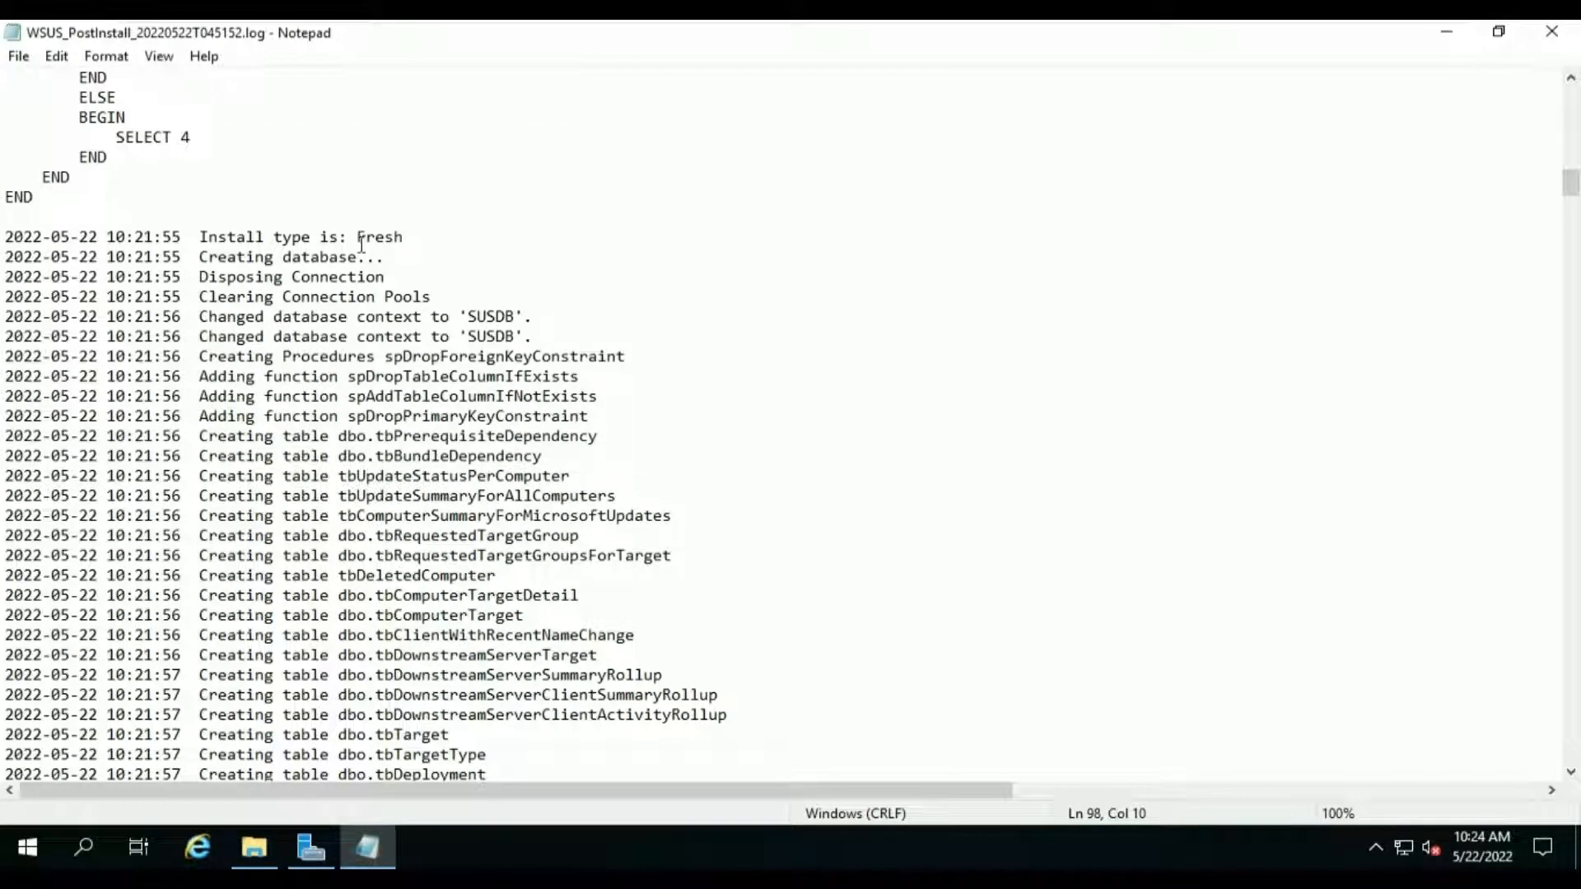
left_click_drag(200, 239, 438, 240)
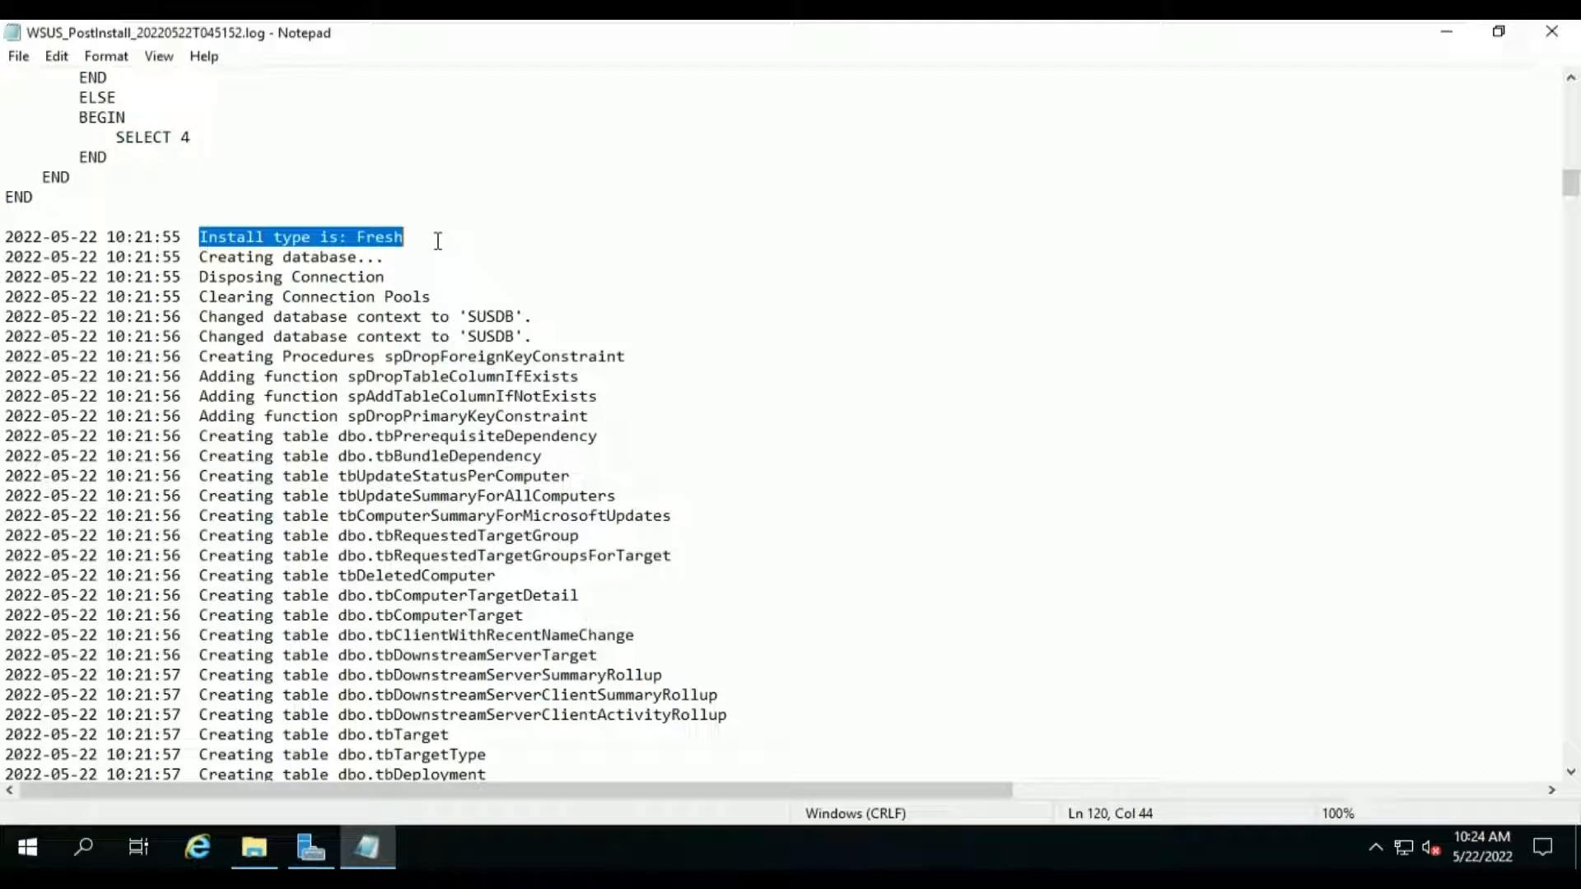
scroll(274, 405, "down", 3)
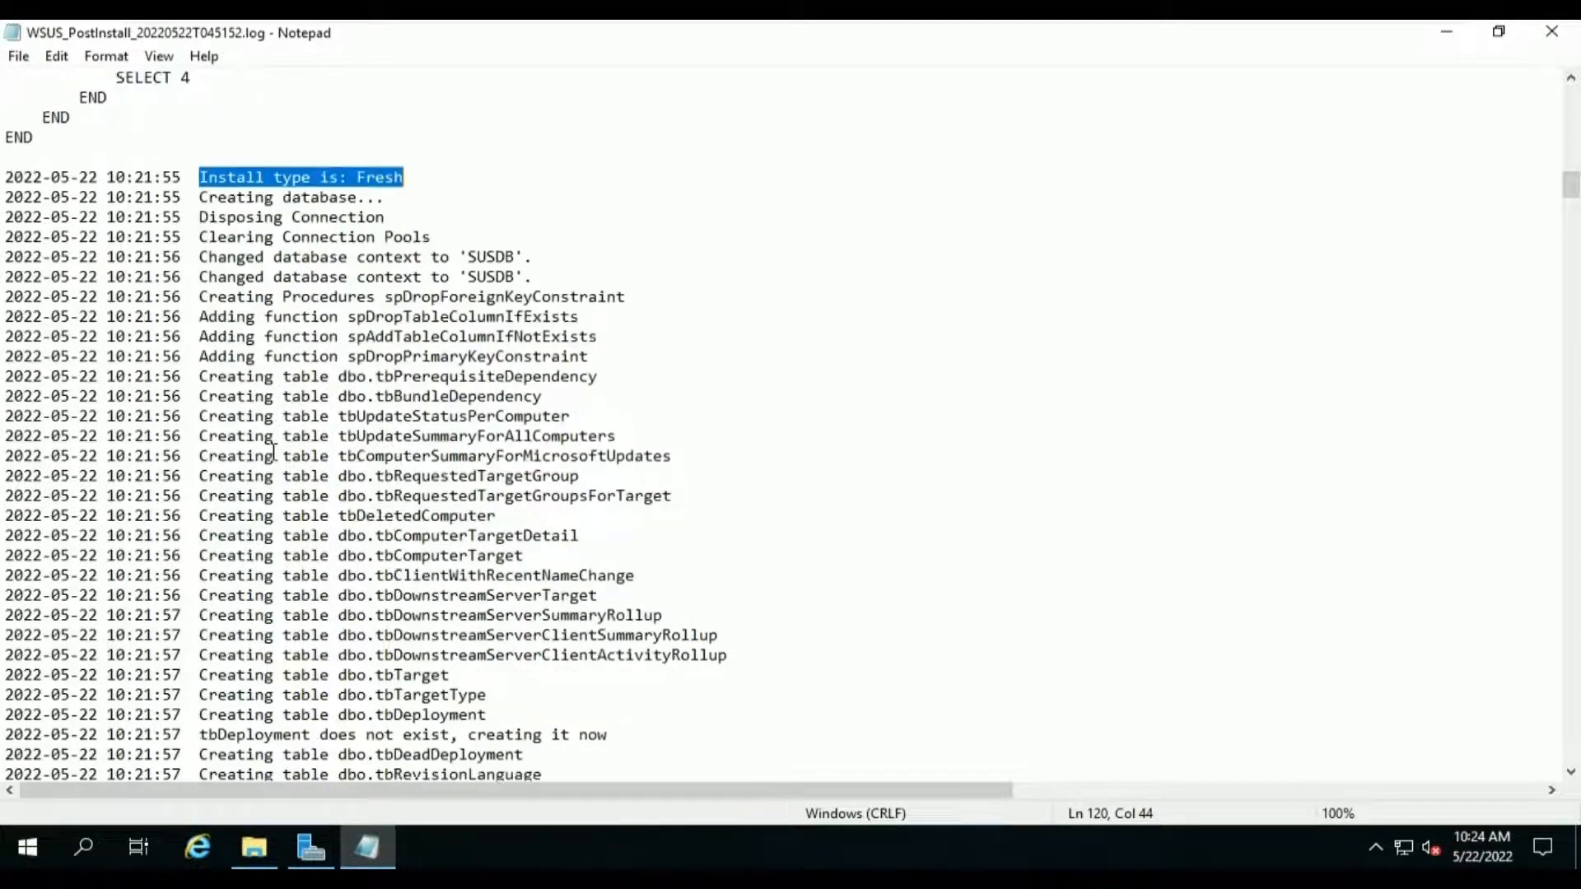
scroll(274, 451, "down", 14)
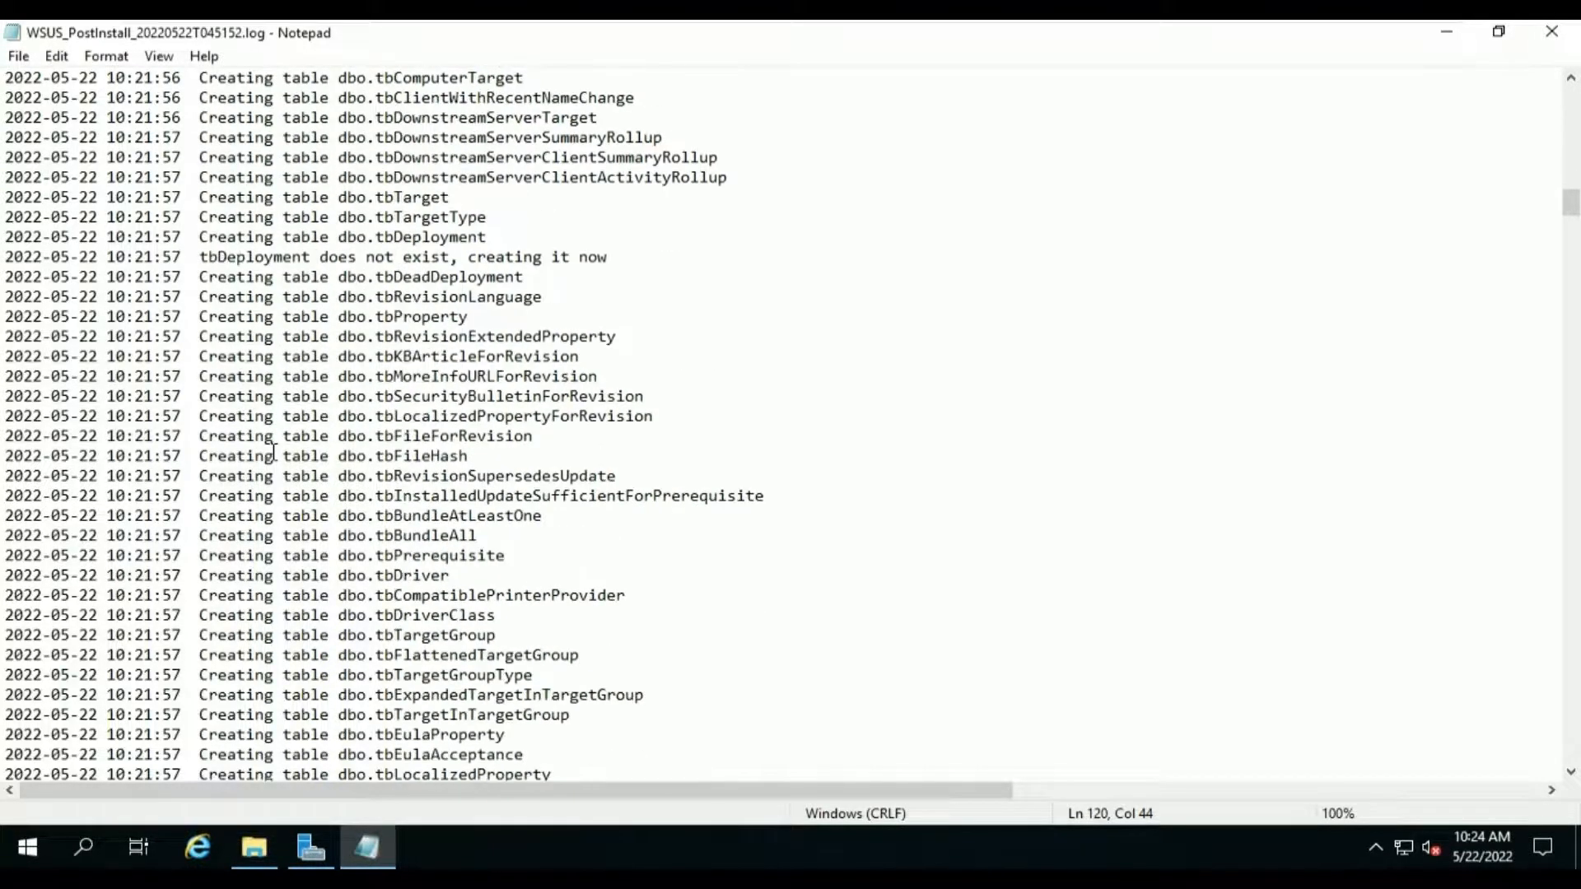
scroll(275, 451, "down", 19)
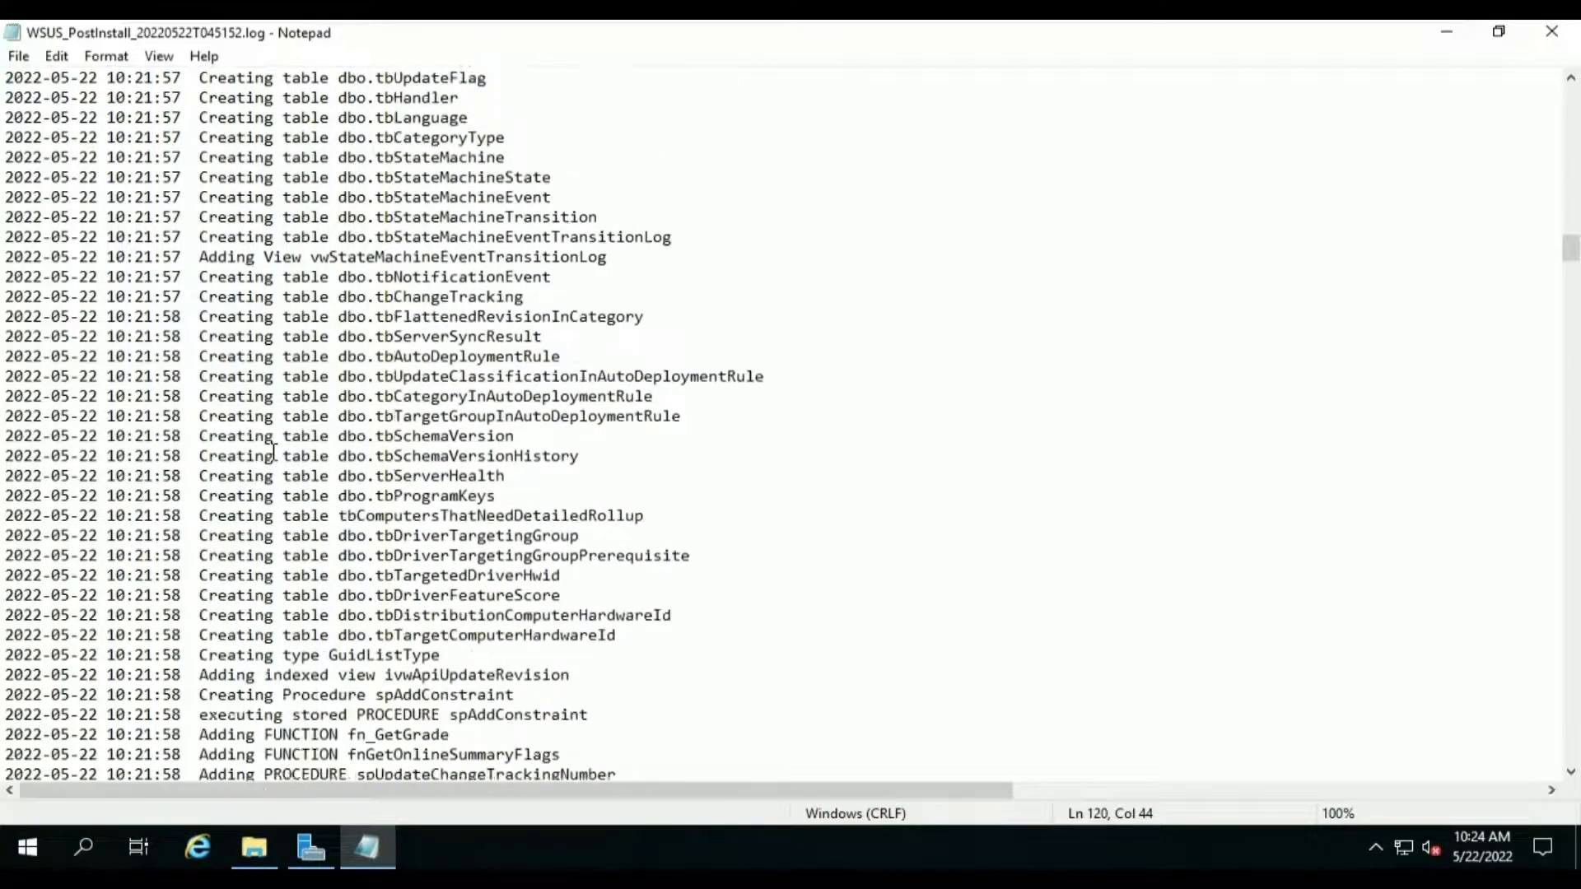
scroll(274, 451, "down", 20)
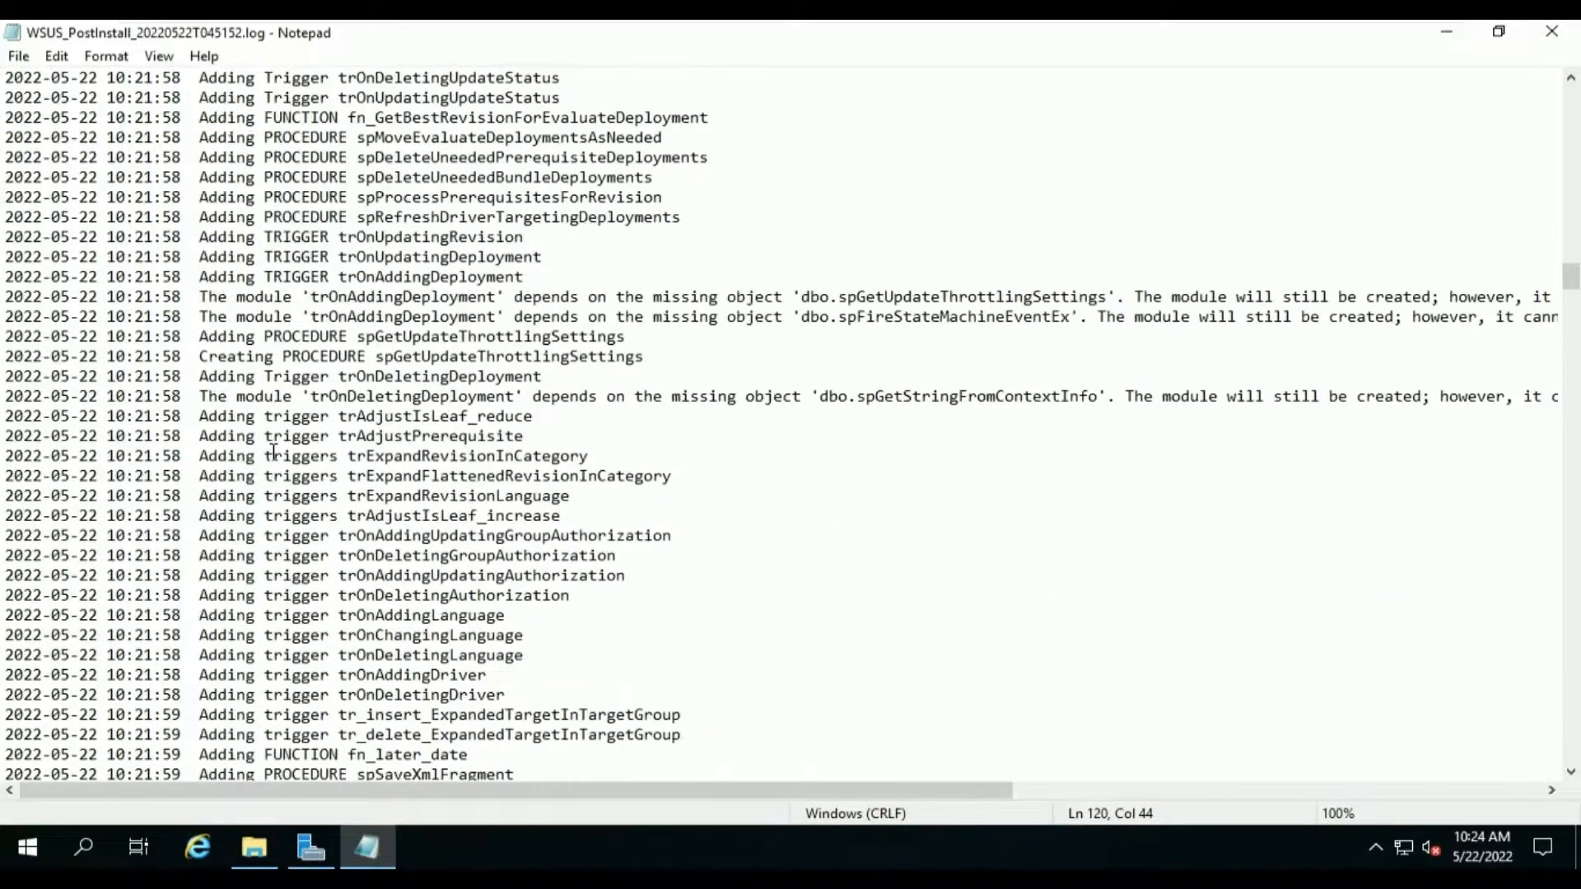
scroll(274, 452, "down", 20)
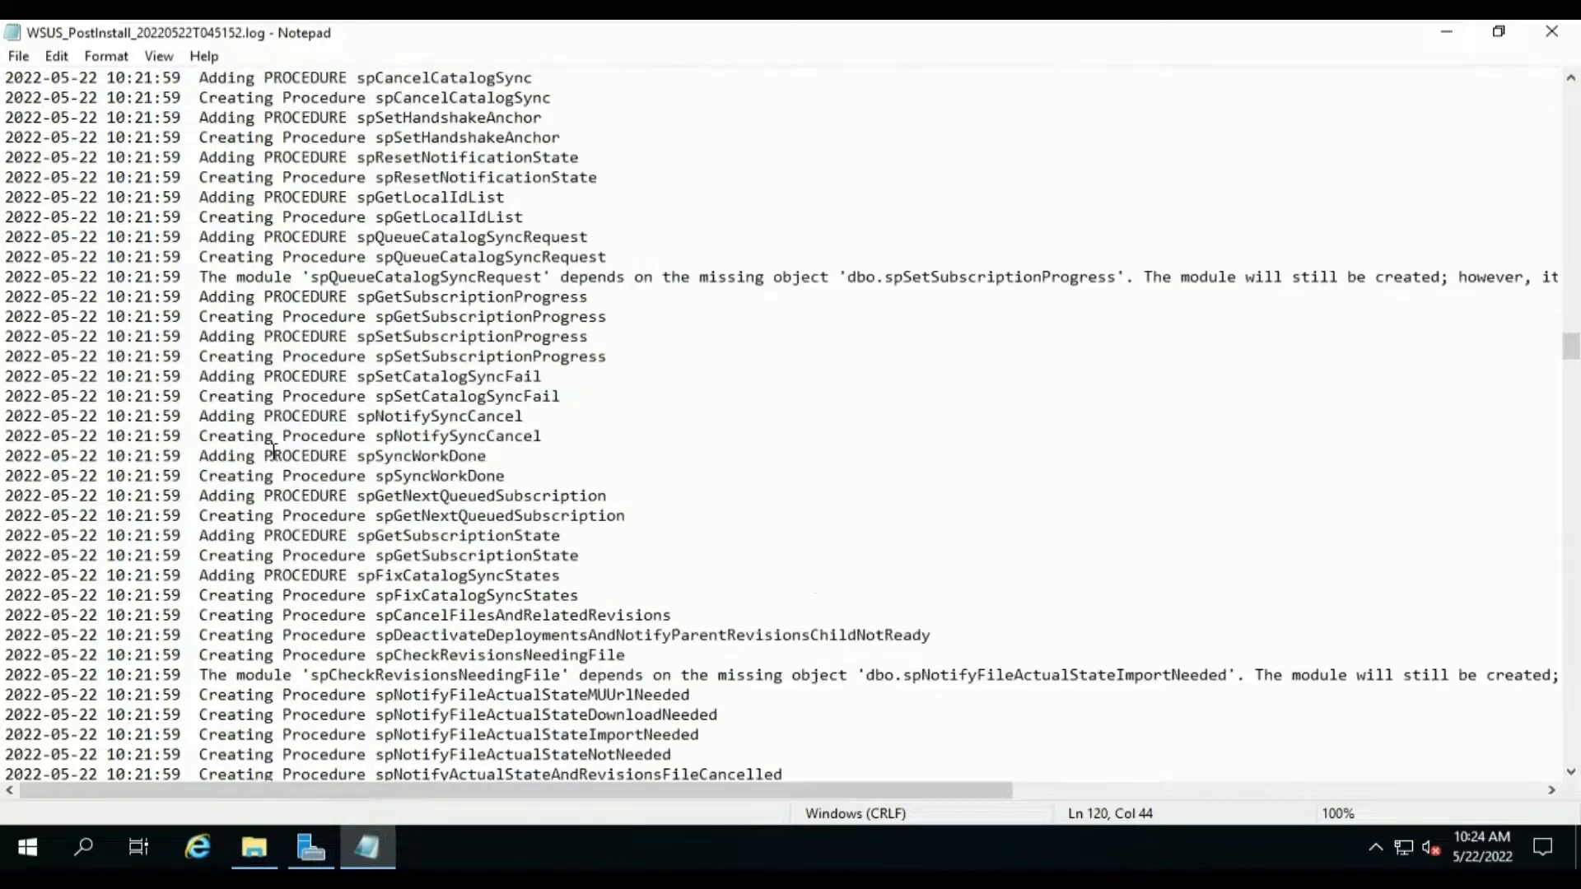
scroll(275, 451, "down", 20)
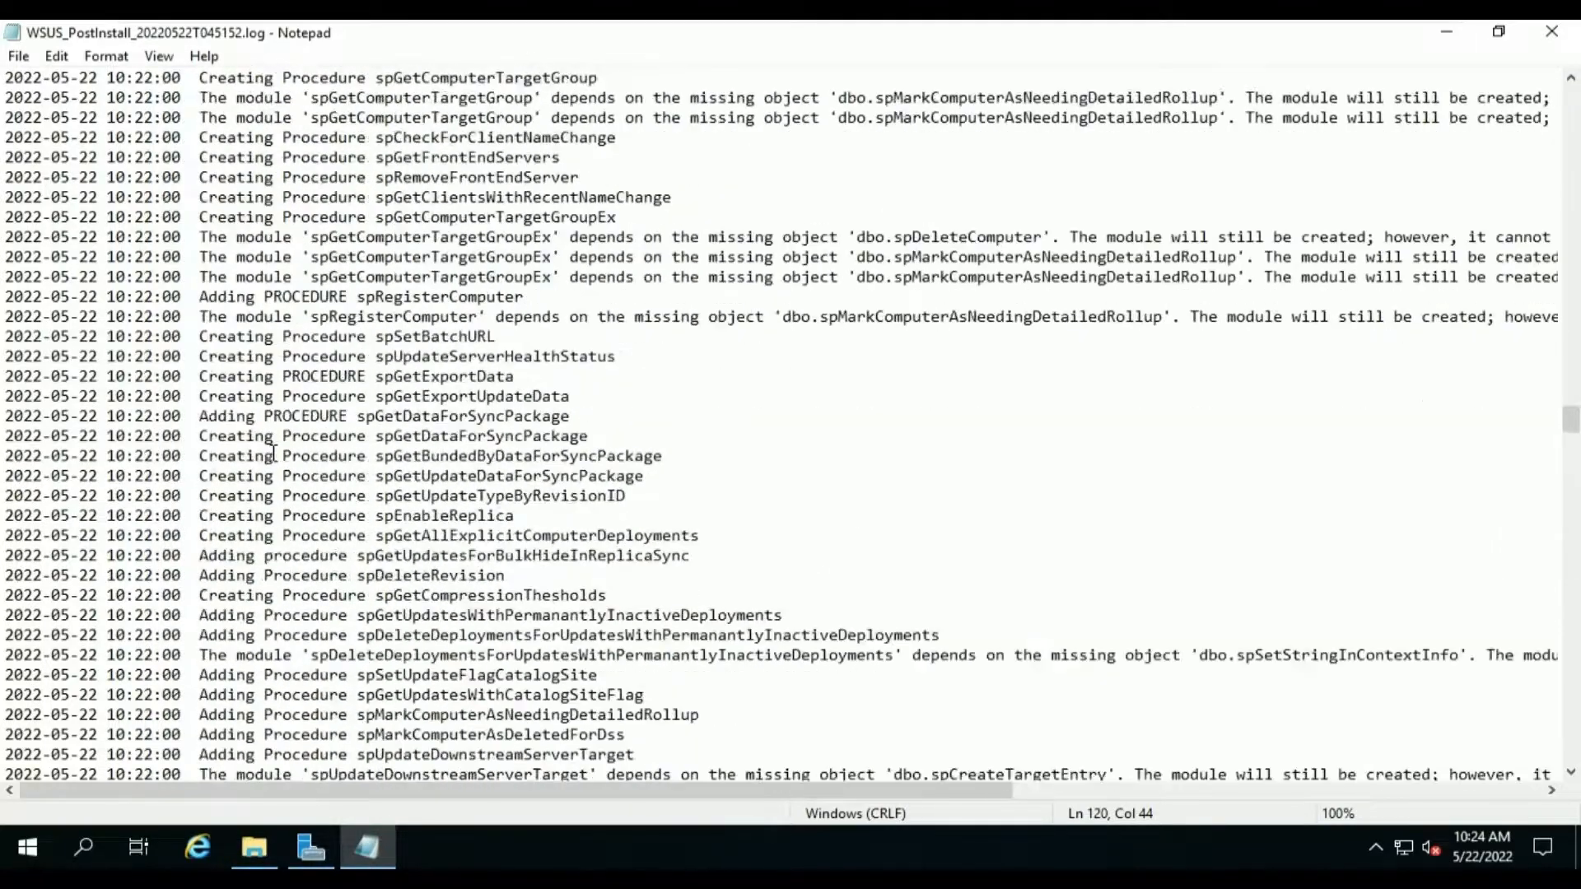
scroll(271, 451, "down", 20)
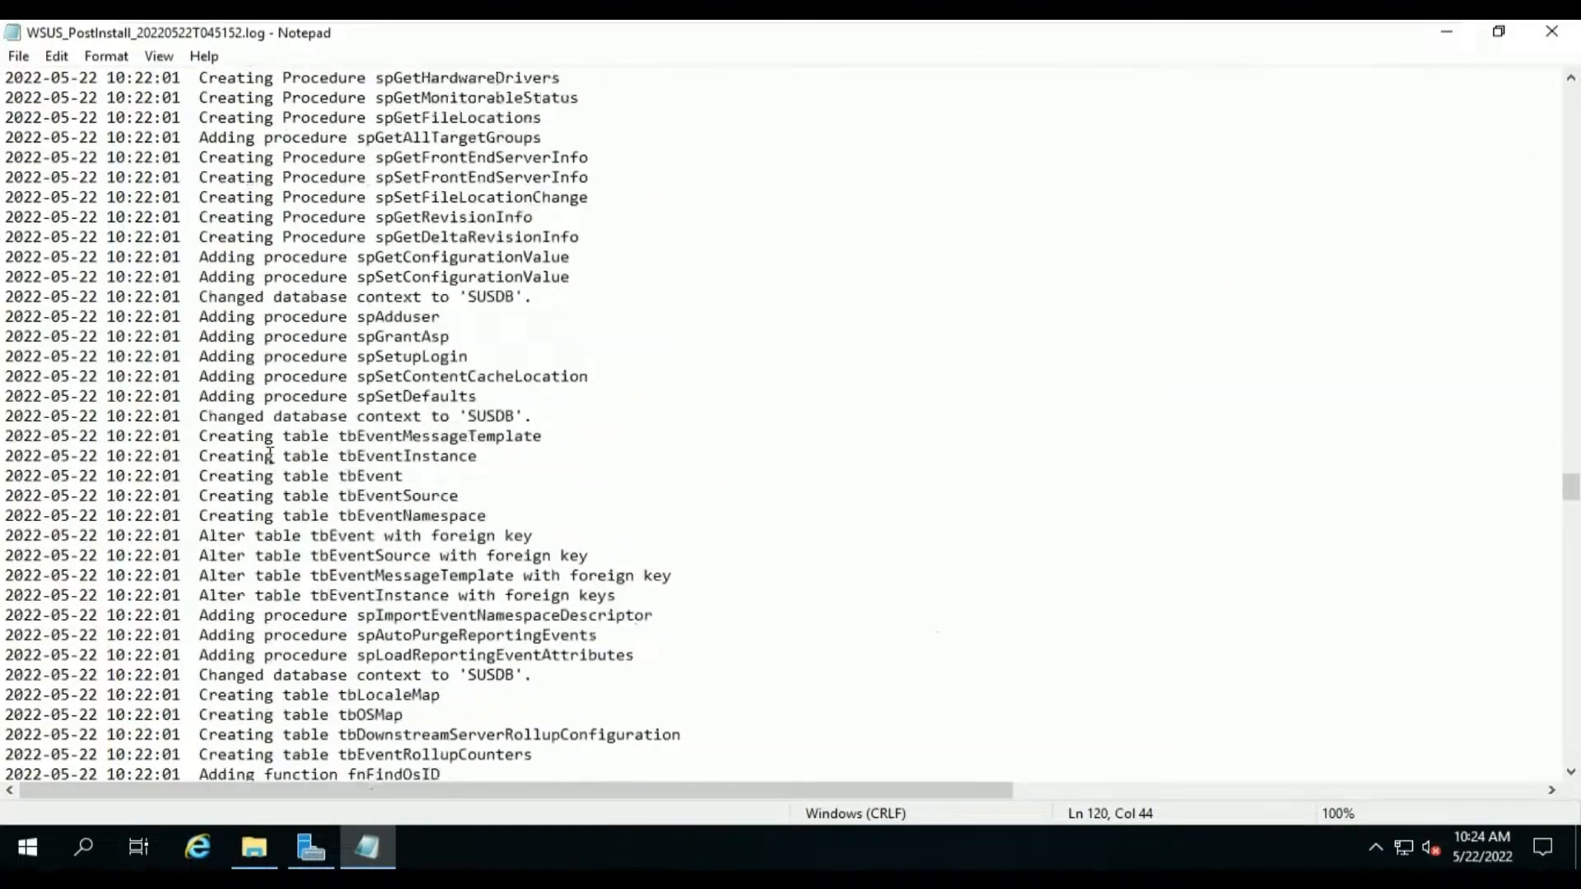
scroll(271, 456, "down", 20)
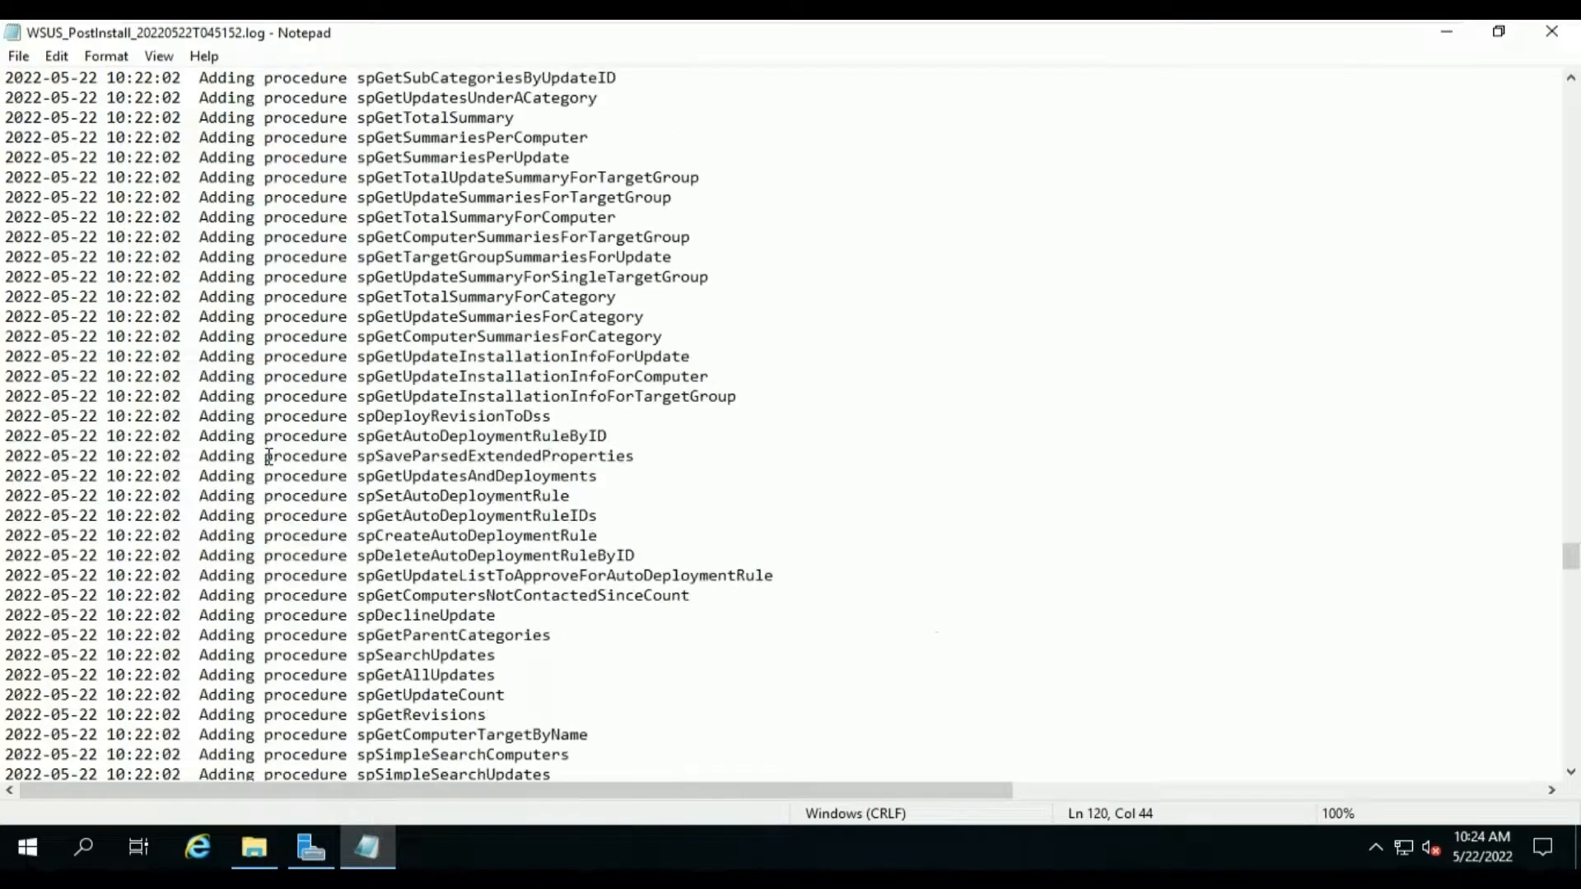
scroll(269, 457, "down", 20)
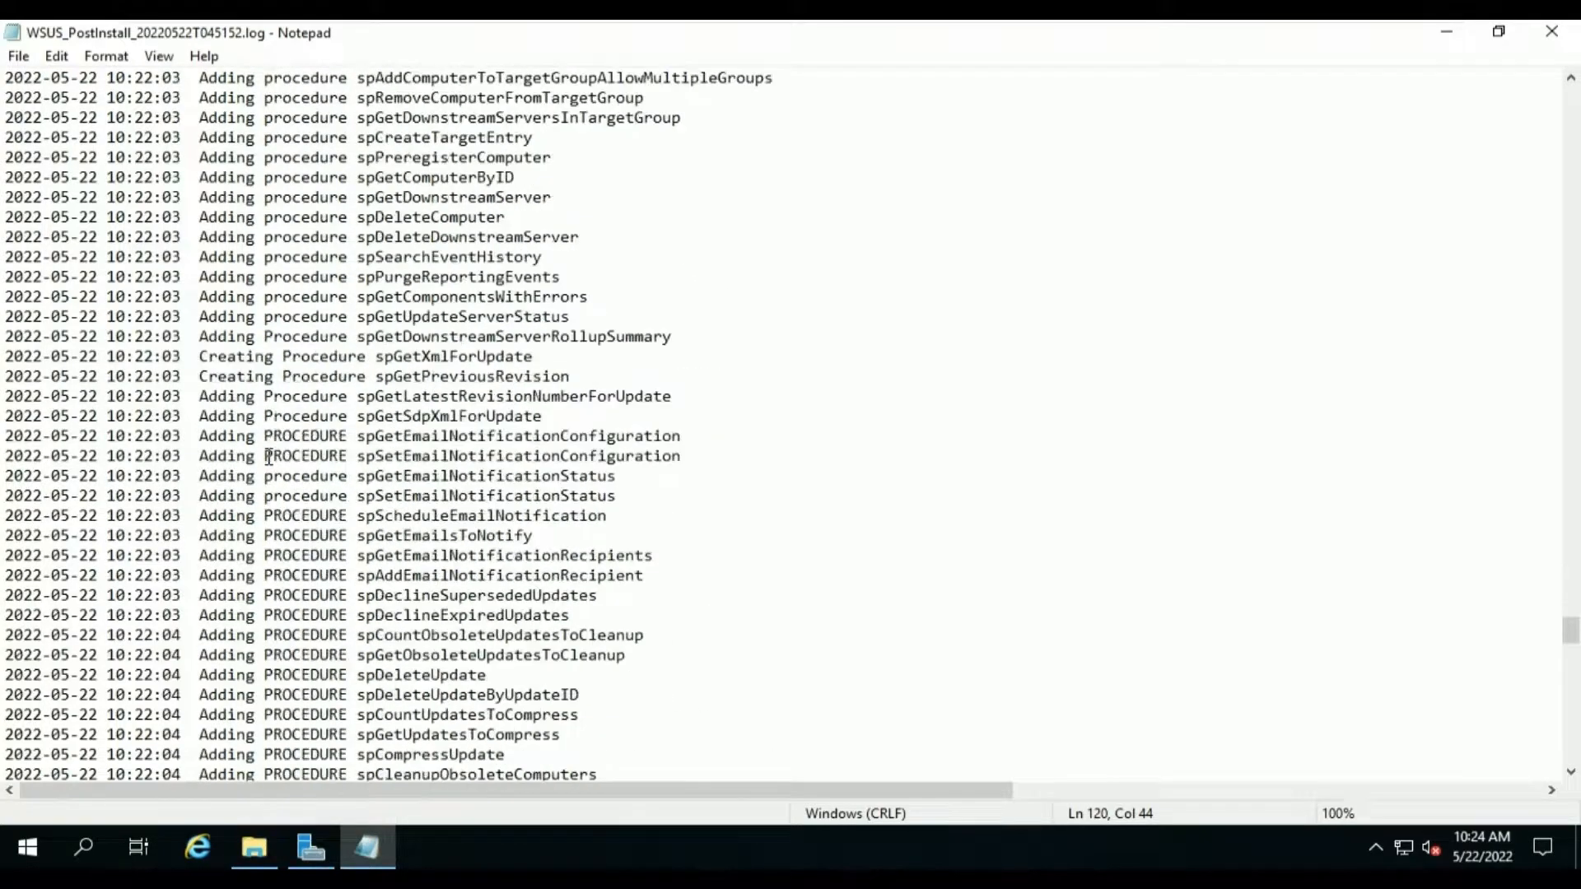
scroll(269, 457, "down", 20)
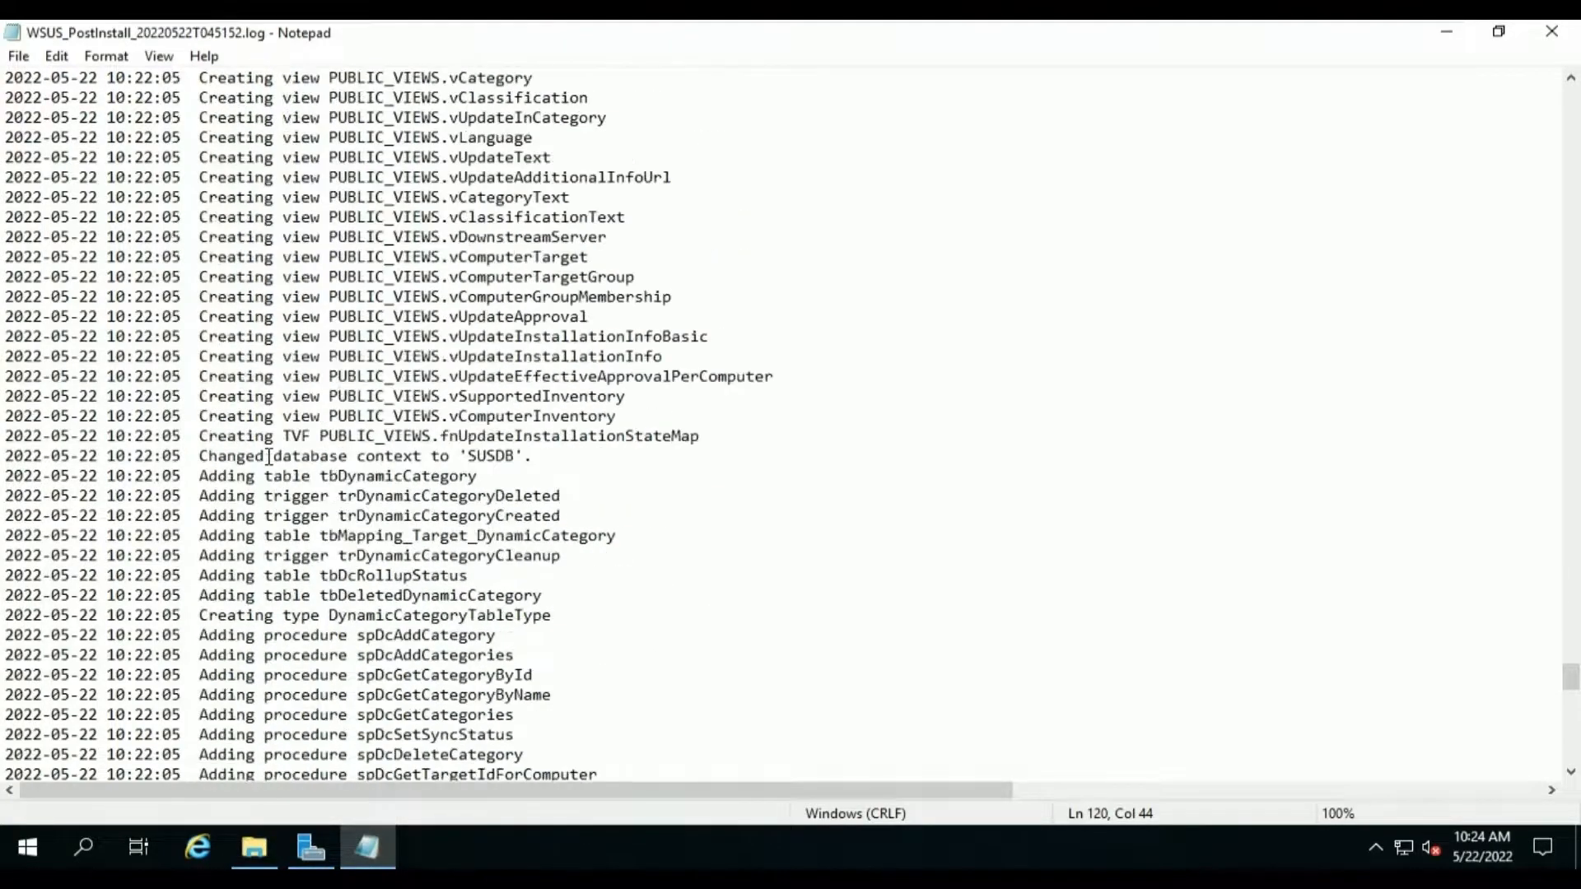
scroll(267, 458, "down", 6)
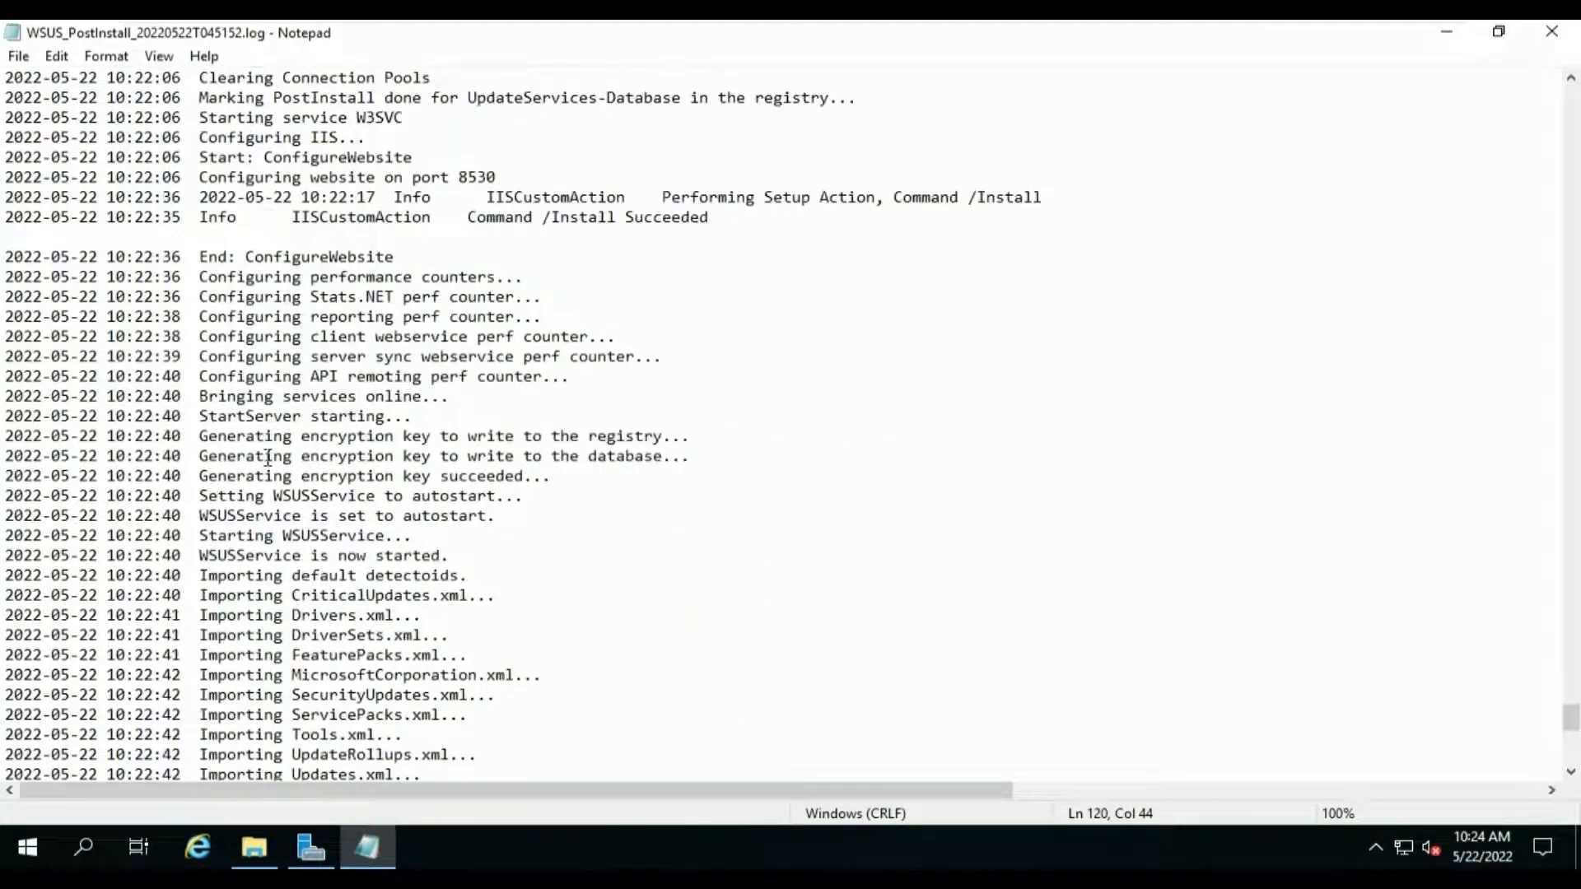
- Check the IIS setup result, WSUSService start and post-install completion entries at the end of the log, highlighting each one
scroll(267, 458, "down", 1)
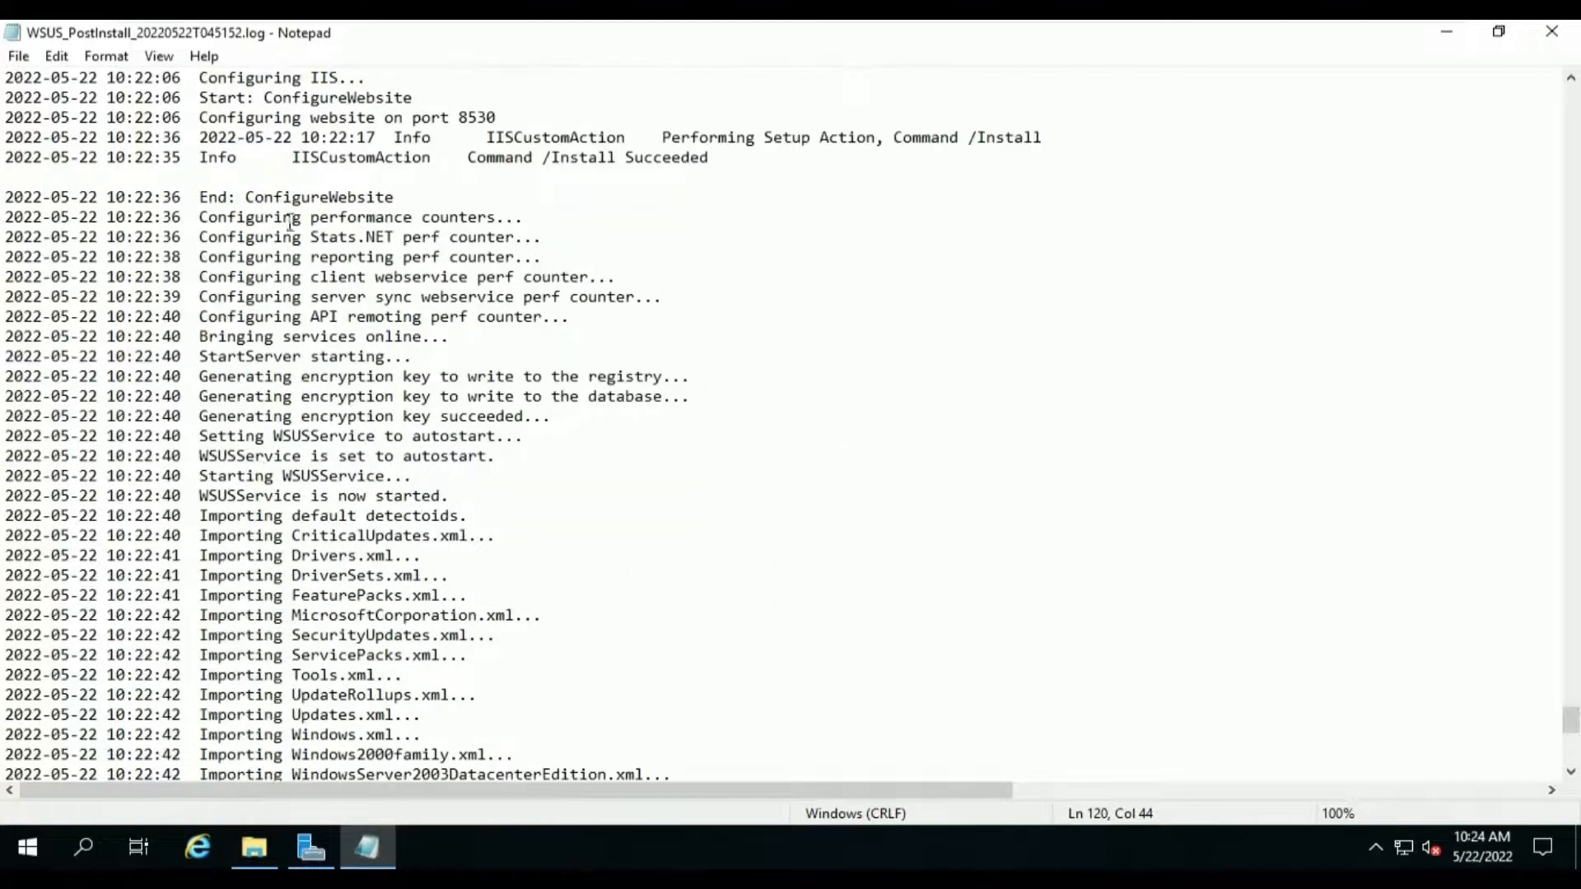
left_click(296, 159)
left_click_drag(628, 156, 723, 157)
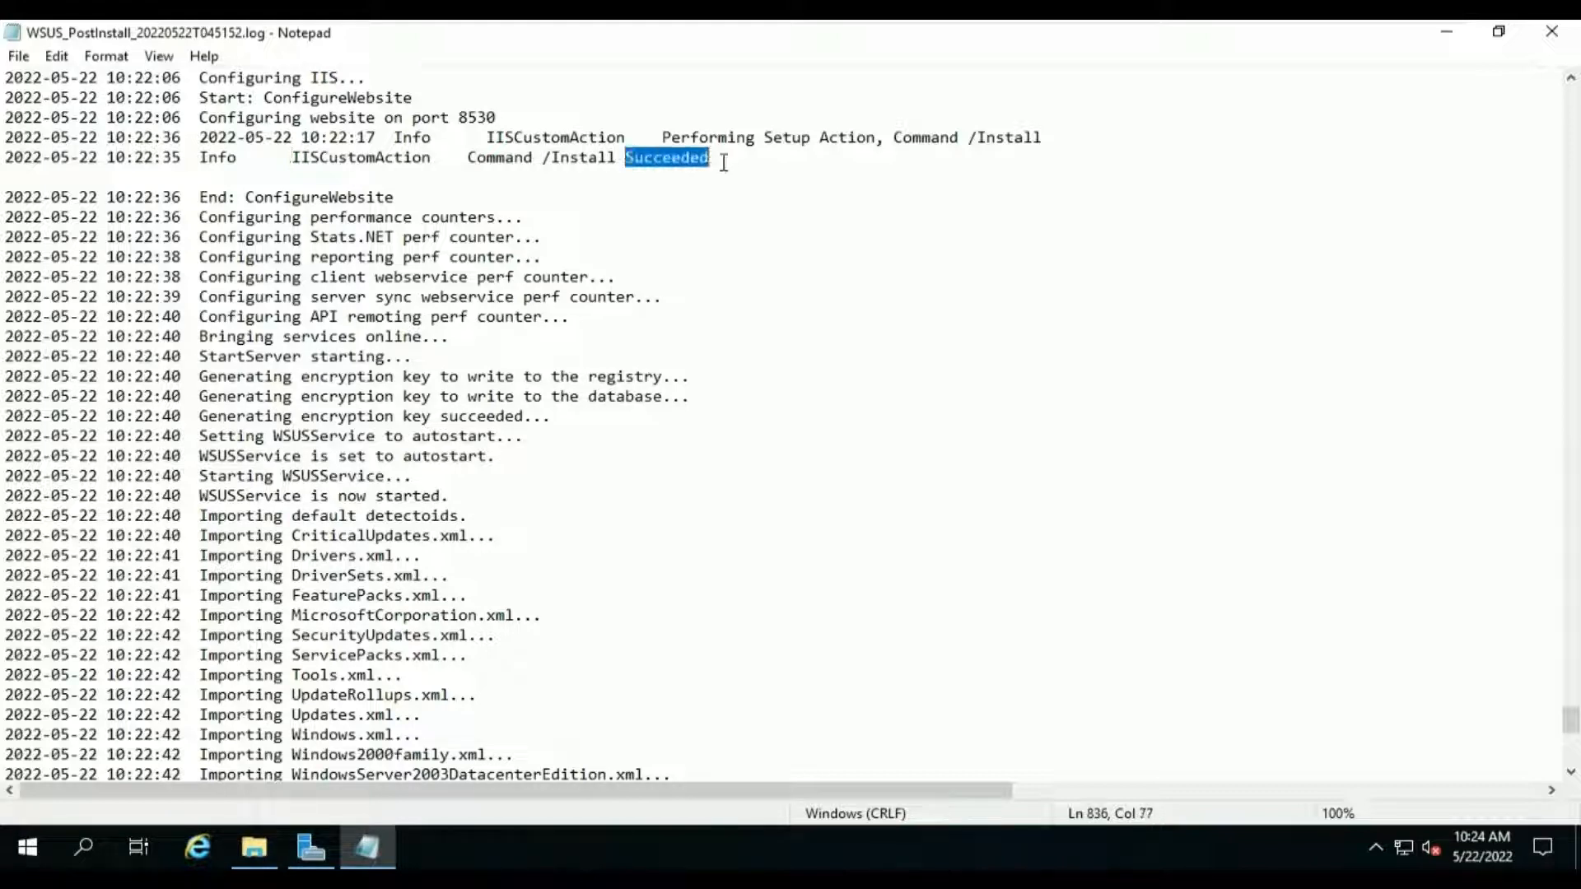
scroll(393, 465, "down", 1)
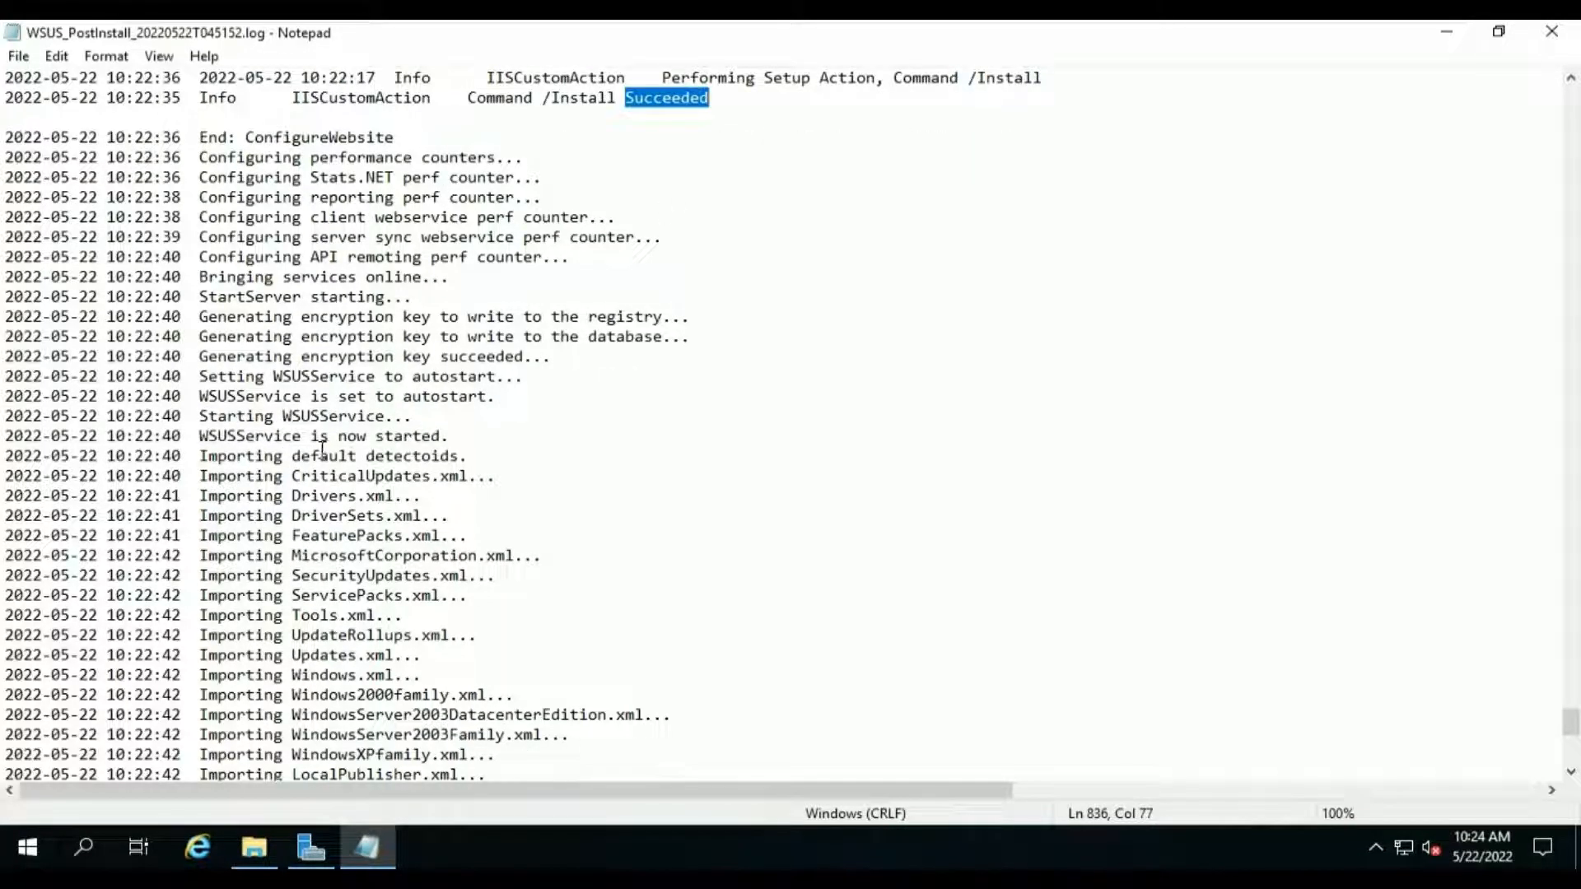
left_click_drag(206, 436, 461, 434)
scroll(480, 583, "down", 10)
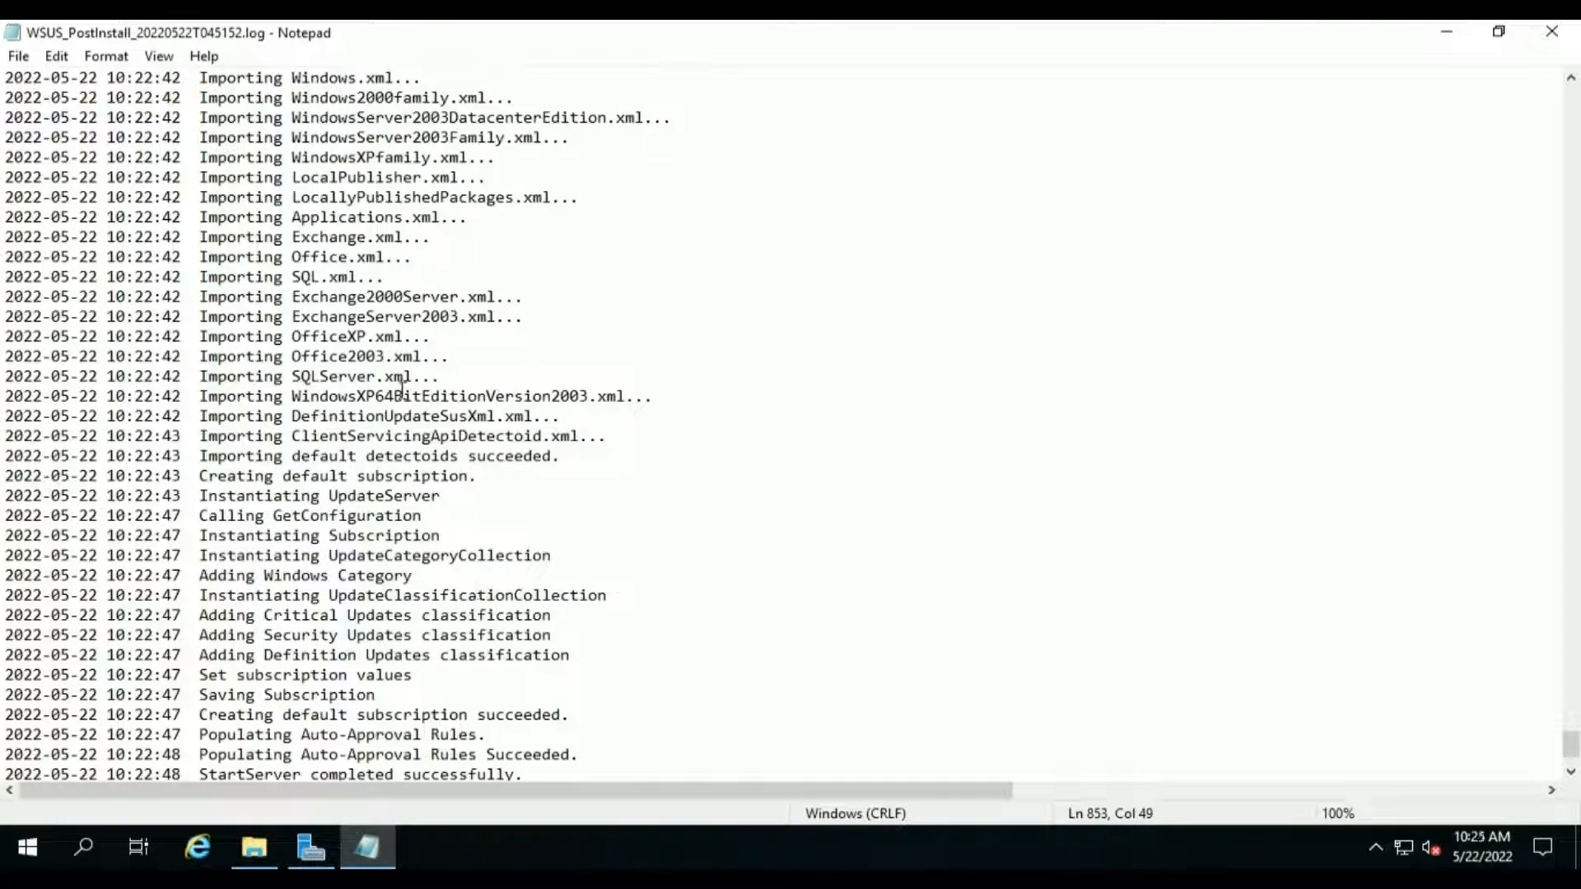
scroll(426, 529, "down", 2)
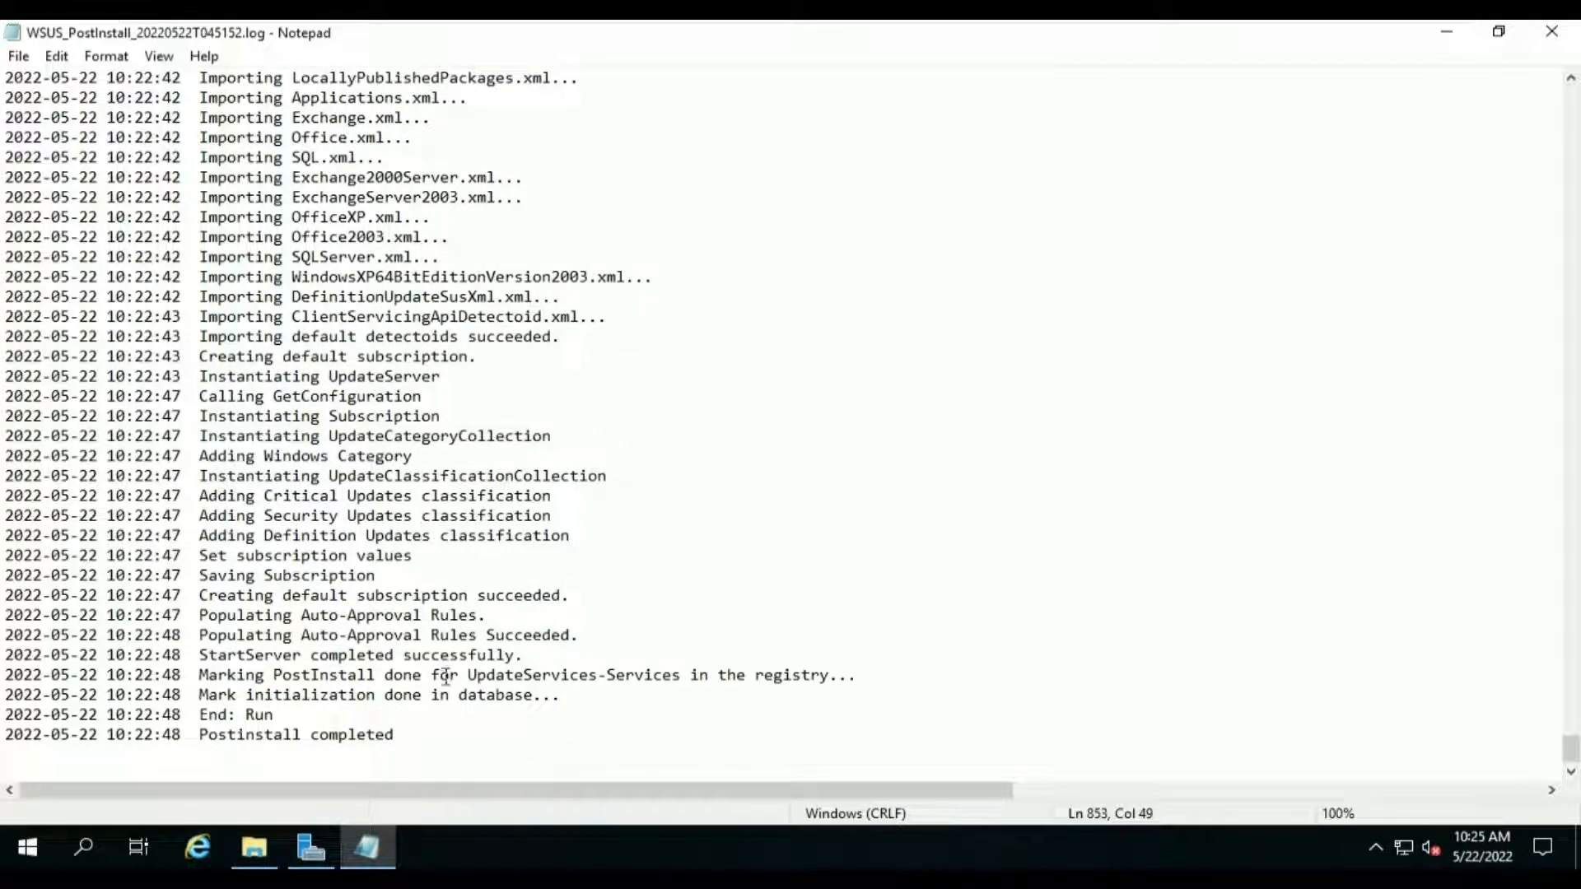
left_click_drag(397, 735, 203, 737)
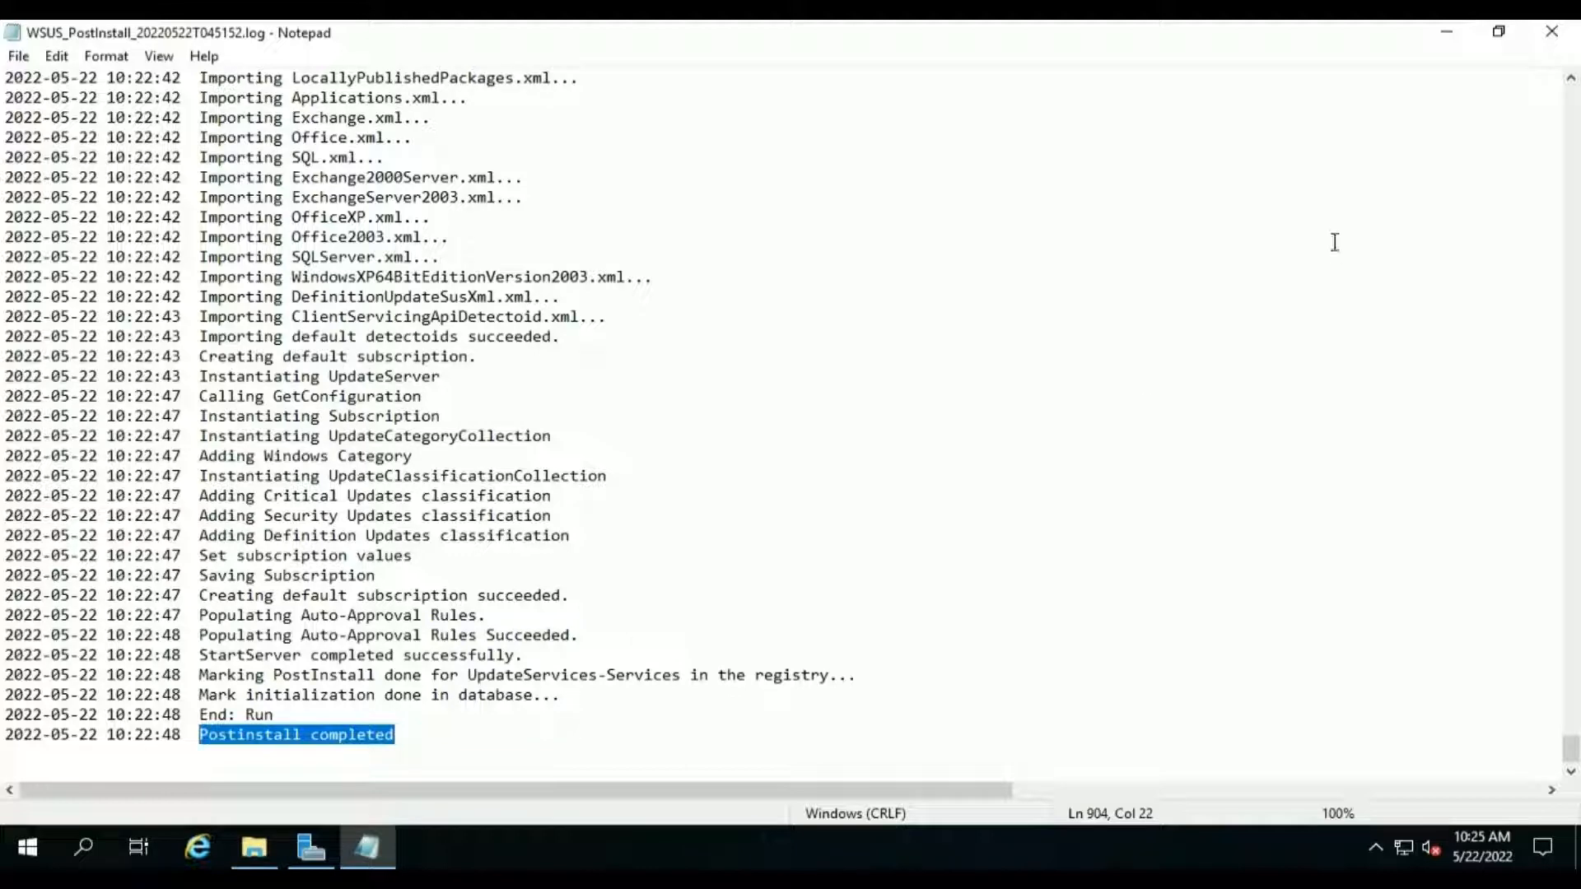
- Close the log and the Temp folder window, and switch to the SCCMDB01 virtual machine
left_click(1551, 31)
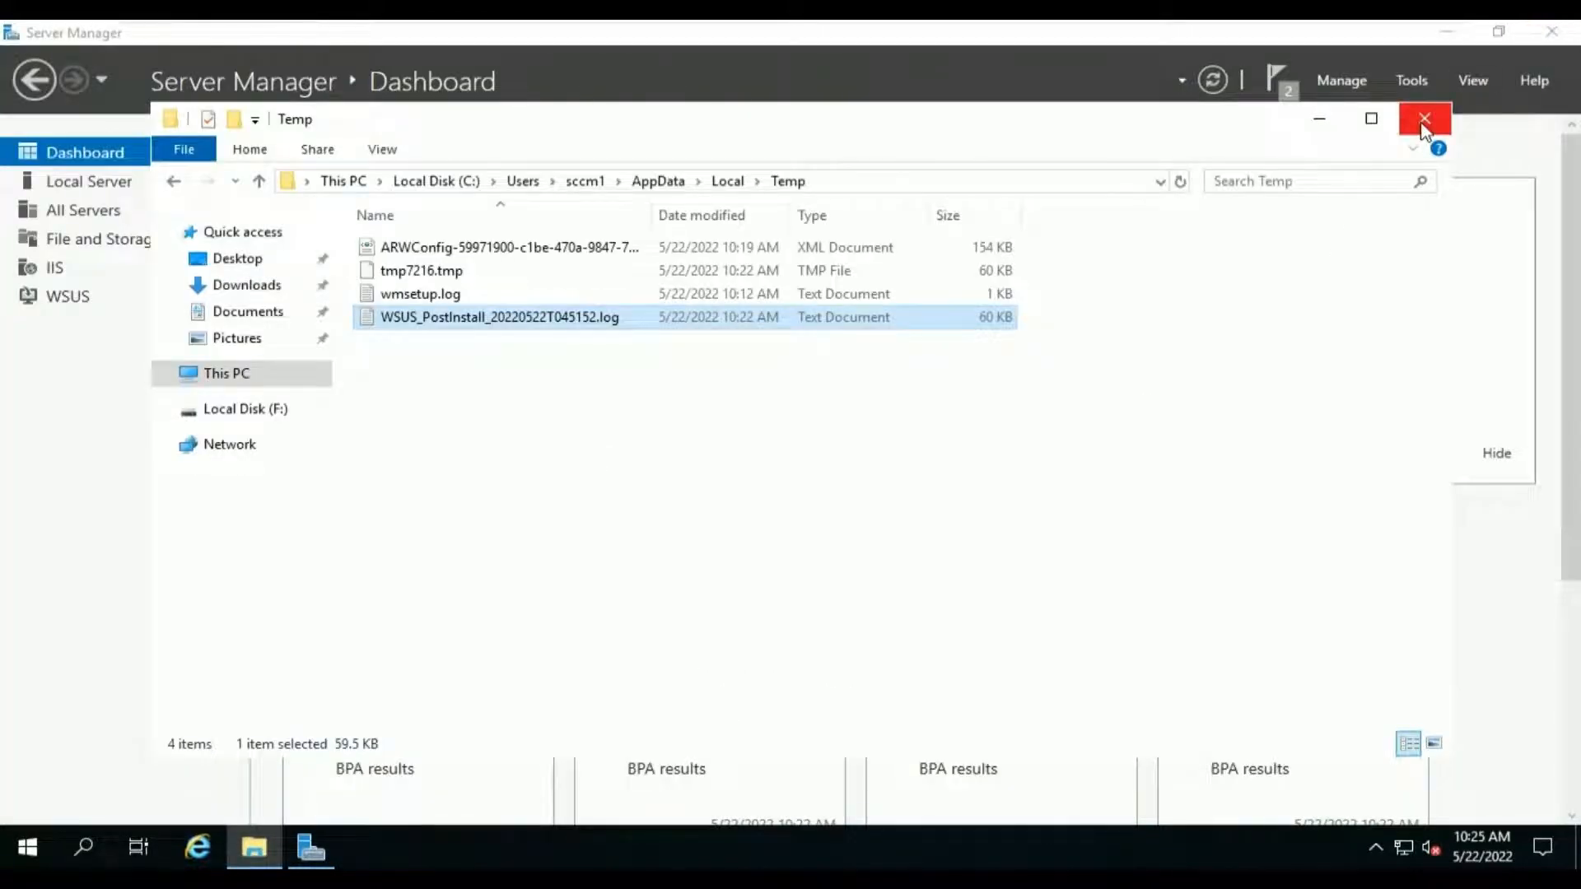
left_click(1426, 122)
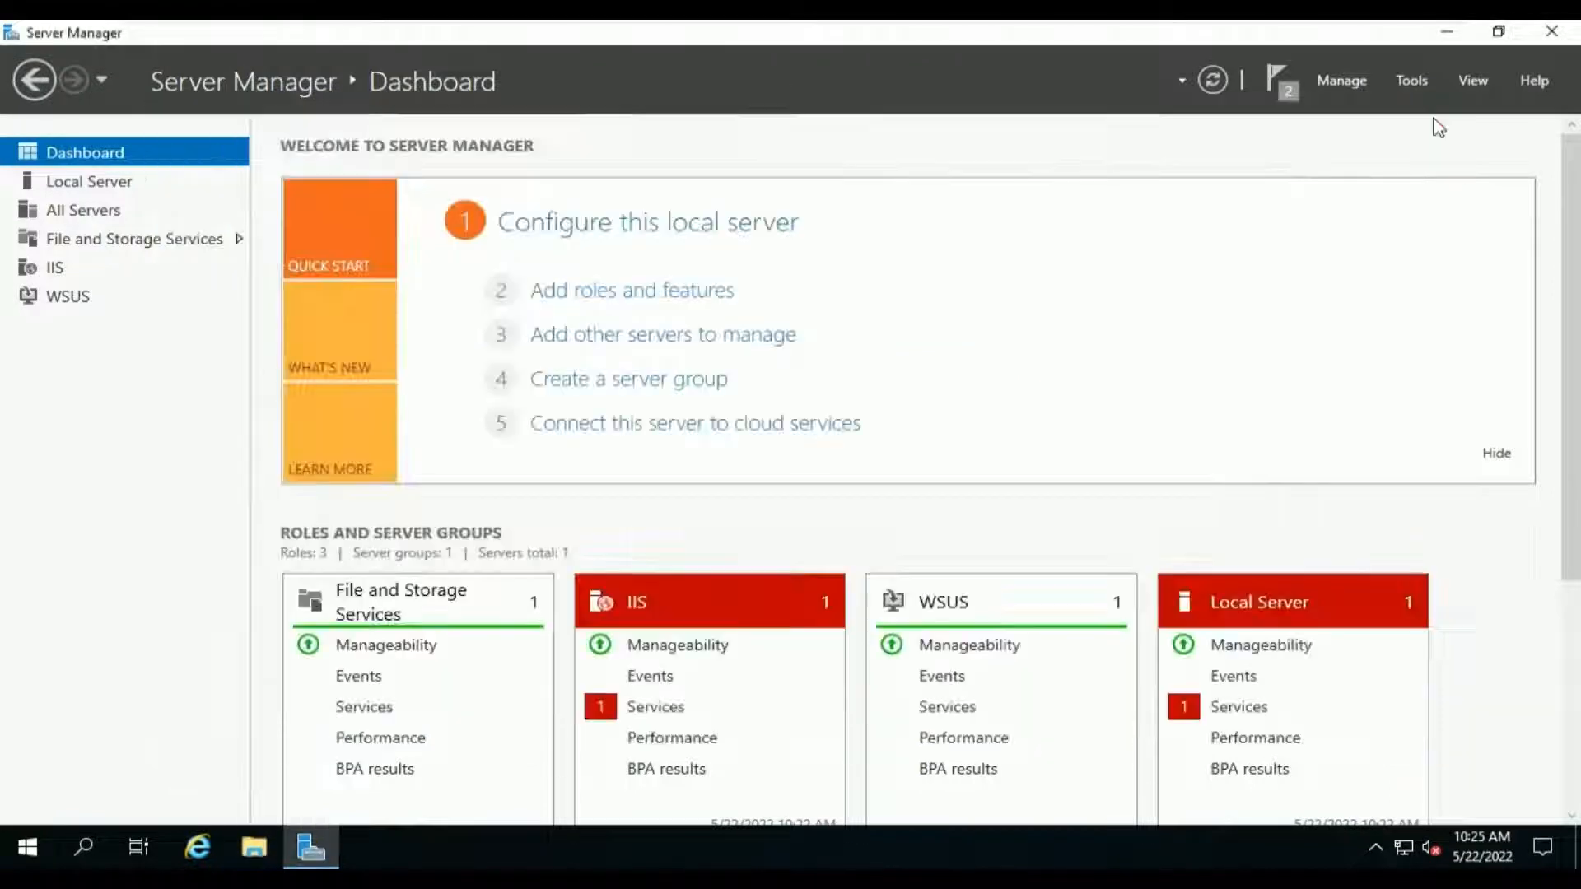
mouse_move(1265, 22)
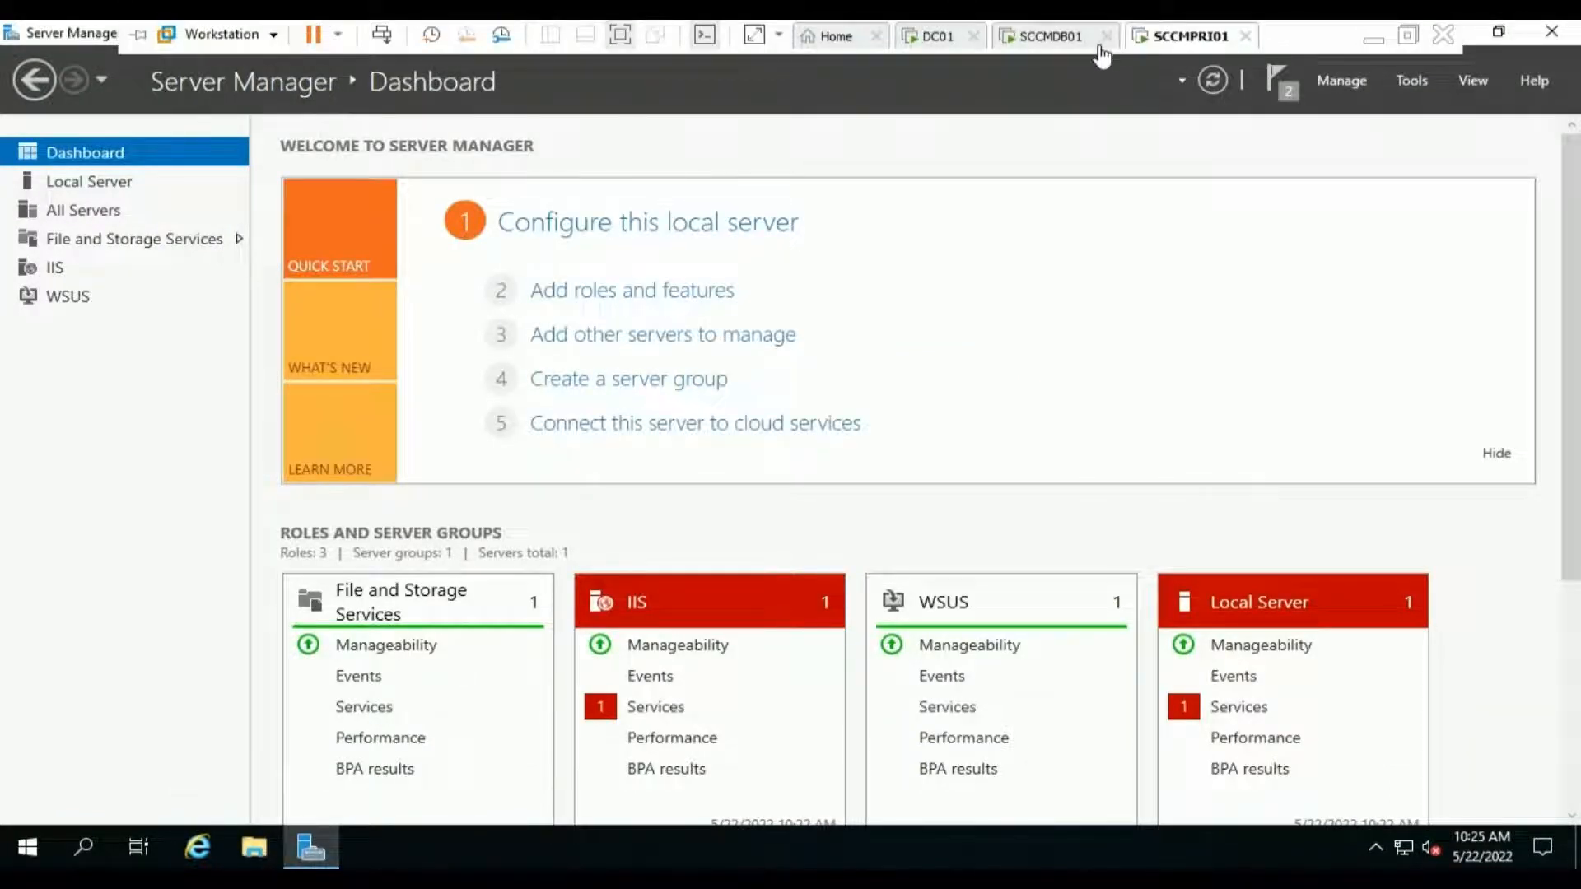
left_click(1058, 39)
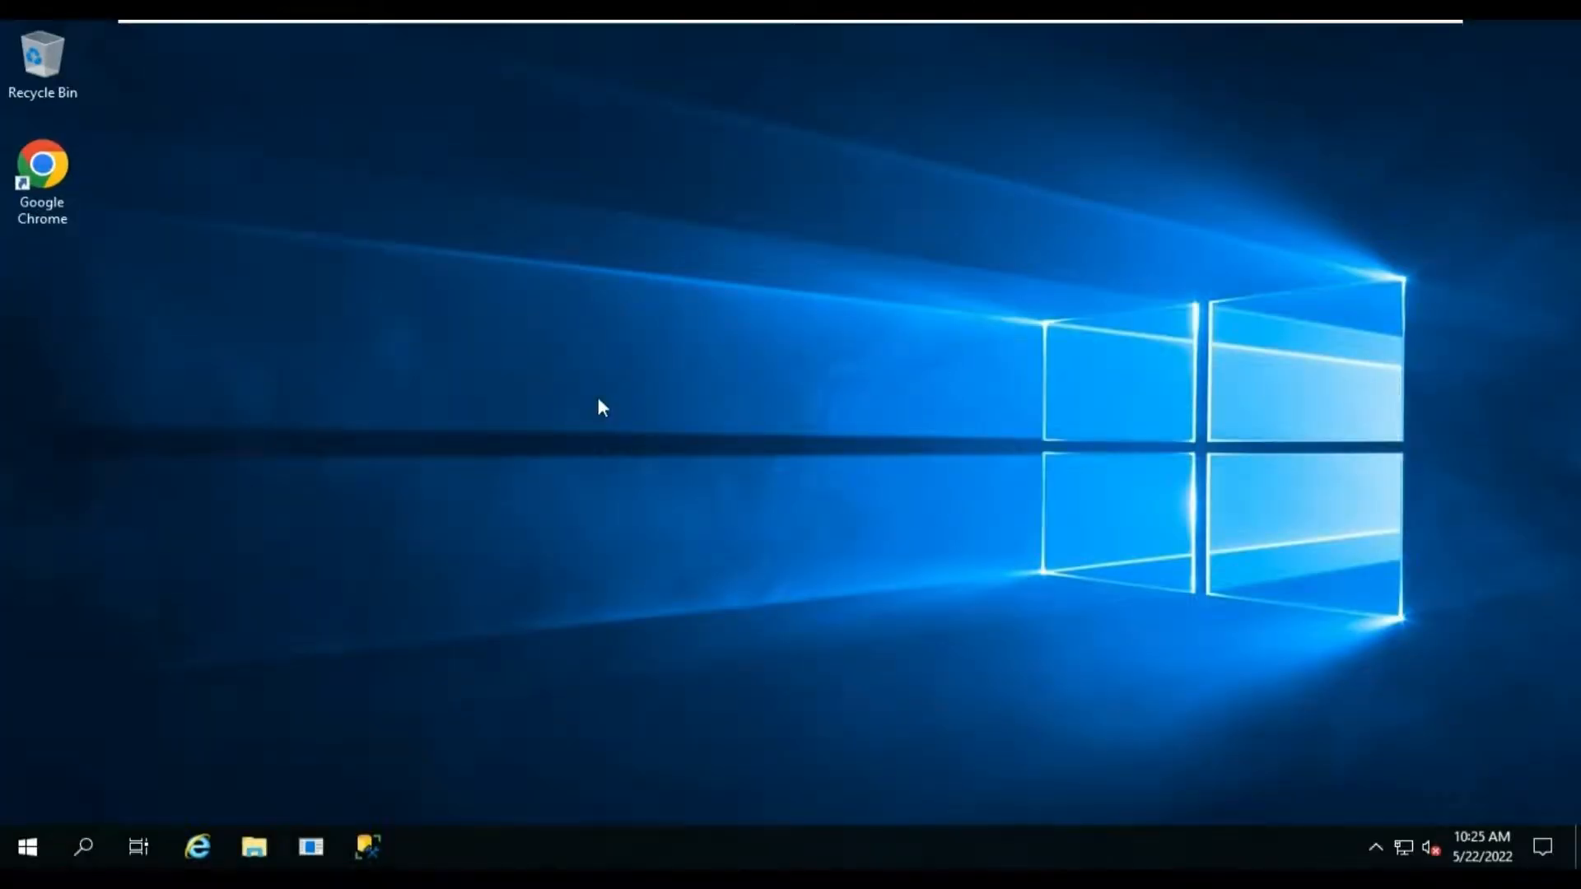
- Open SQL Server Management Studio and connect to the SCCMDB01 Database Engine with Windows Authentication
right_click(599, 399)
left_click(665, 463)
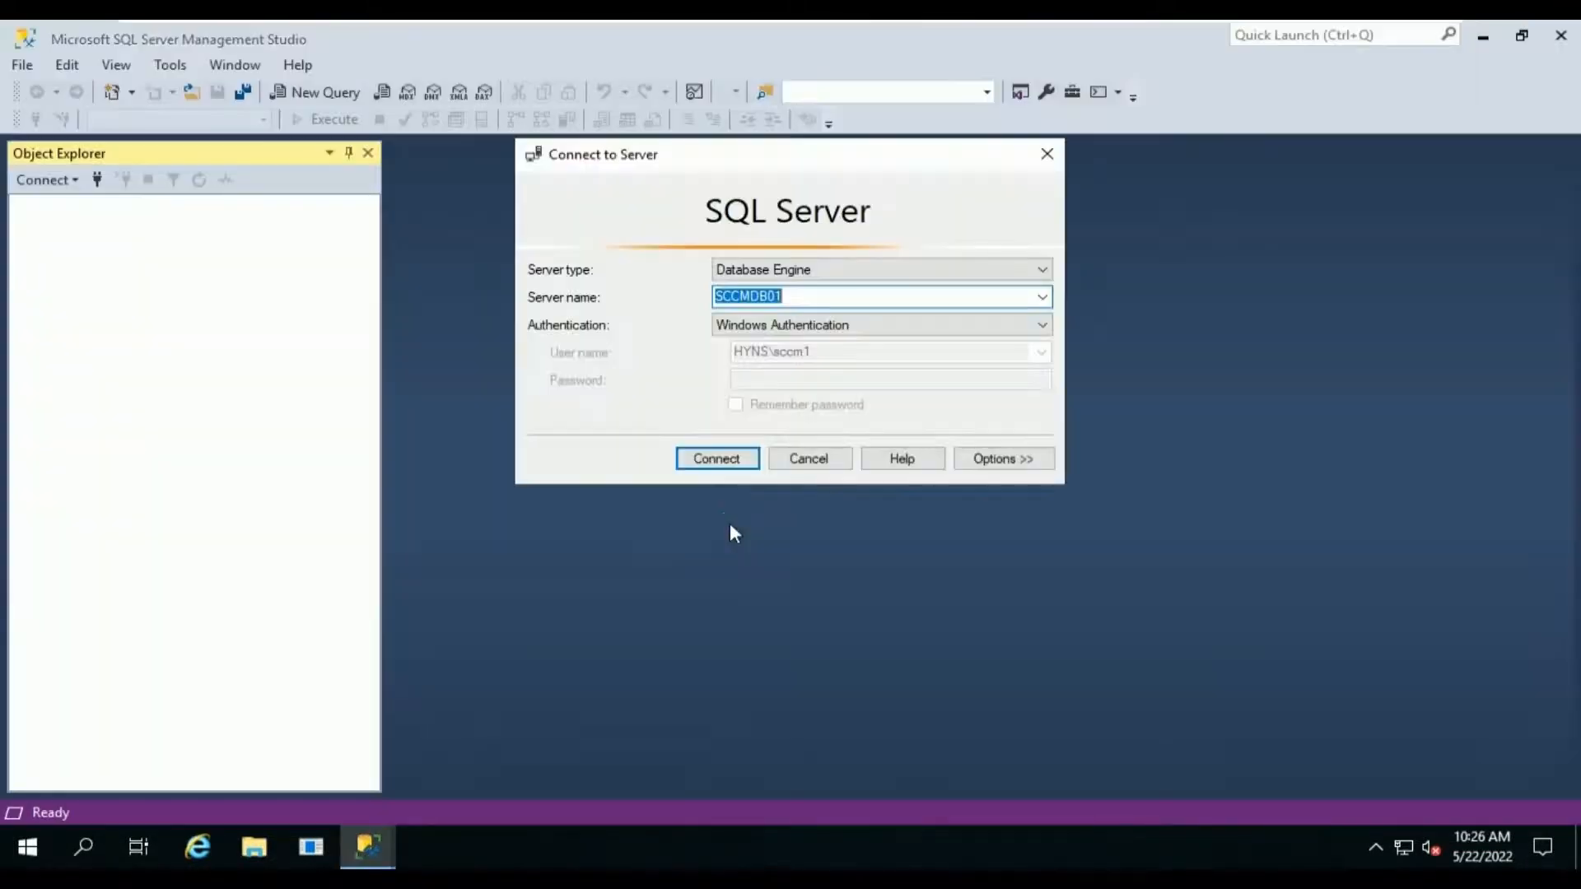
left_click(721, 459)
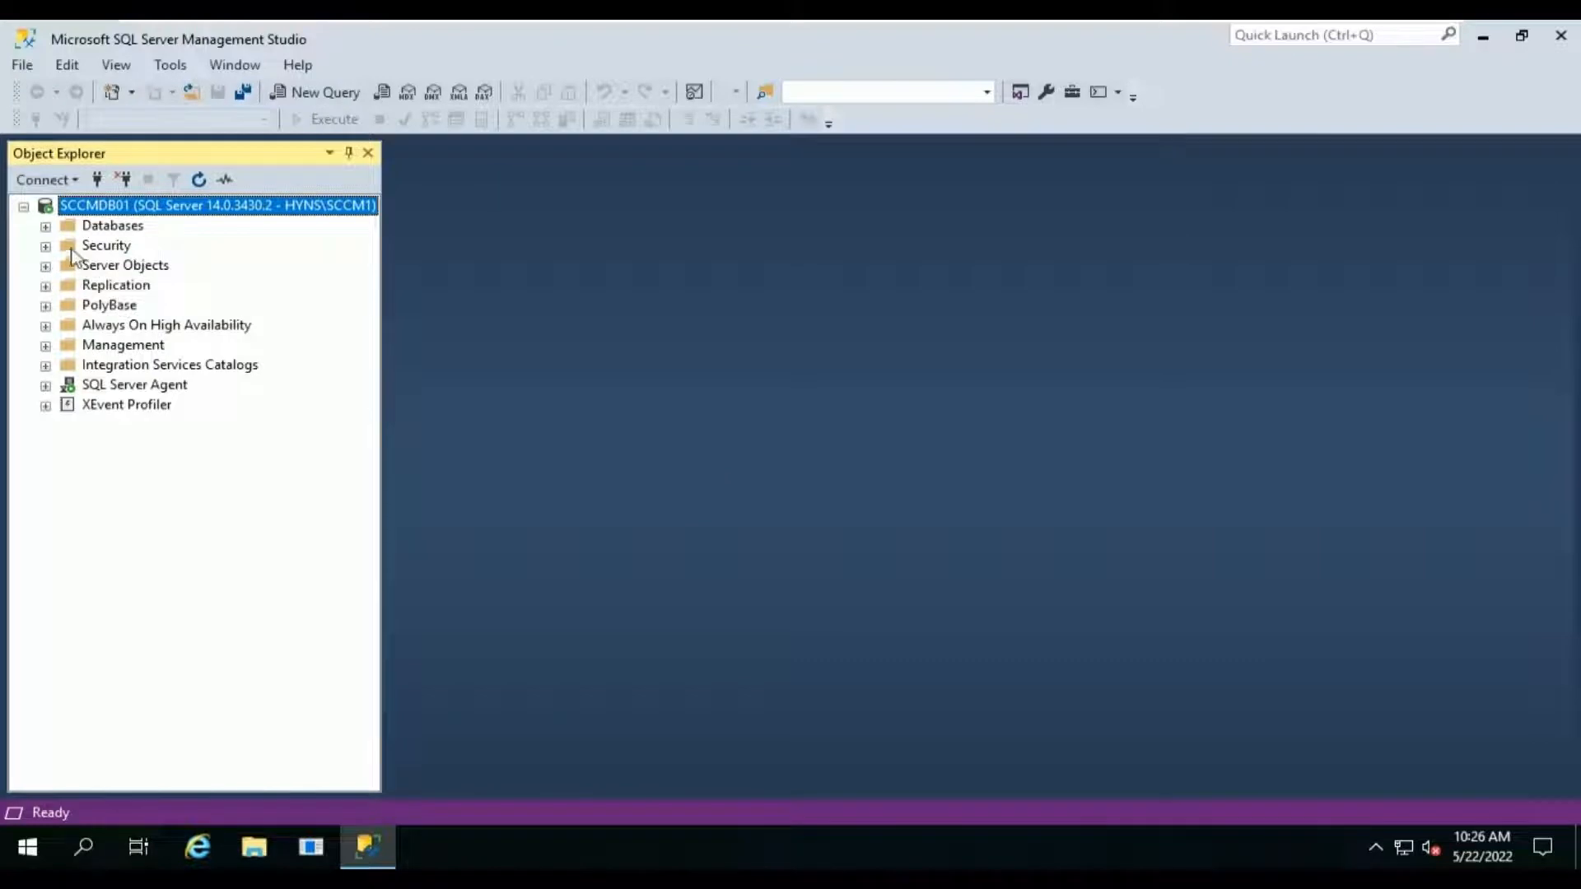
- Expand the server's databases and open the properties of the SUSDB database in a maximized window
left_click(46, 228)
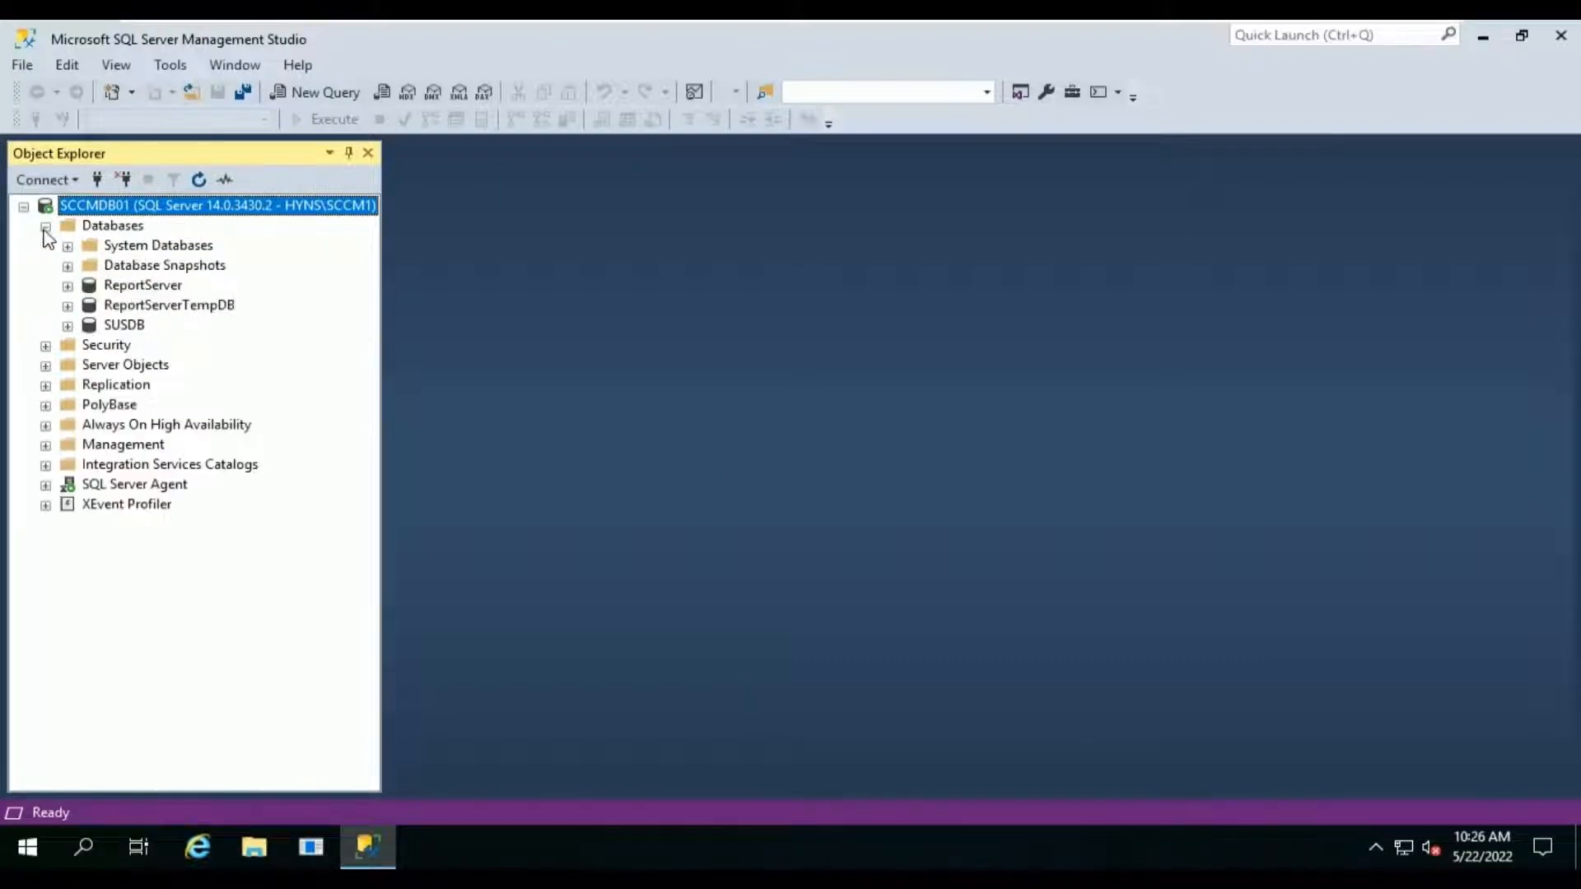
left_click(124, 329)
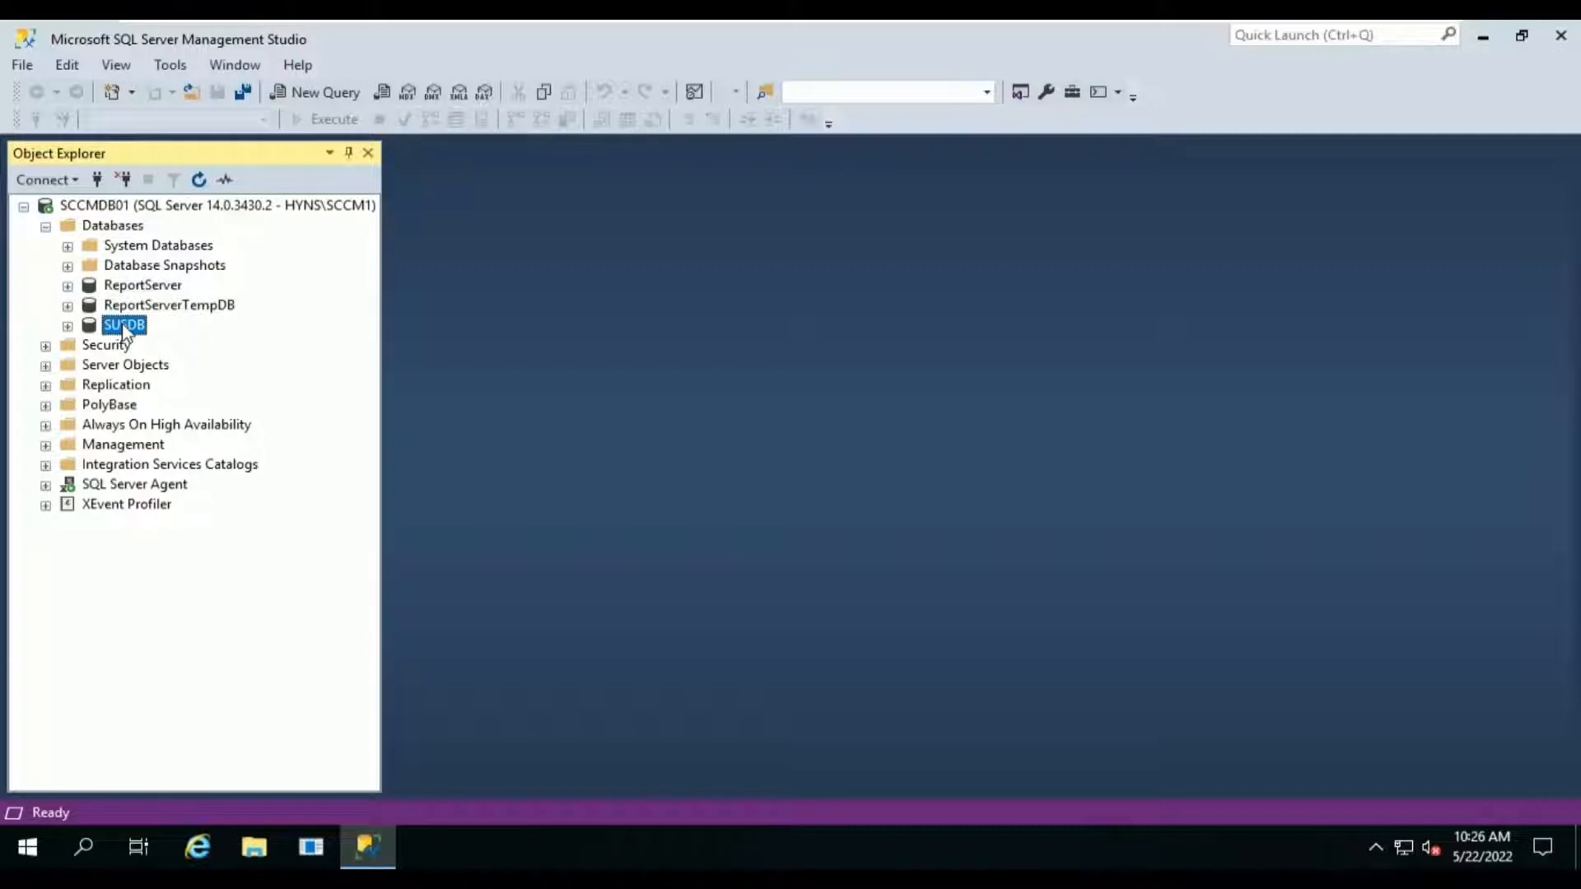
right_click(126, 333)
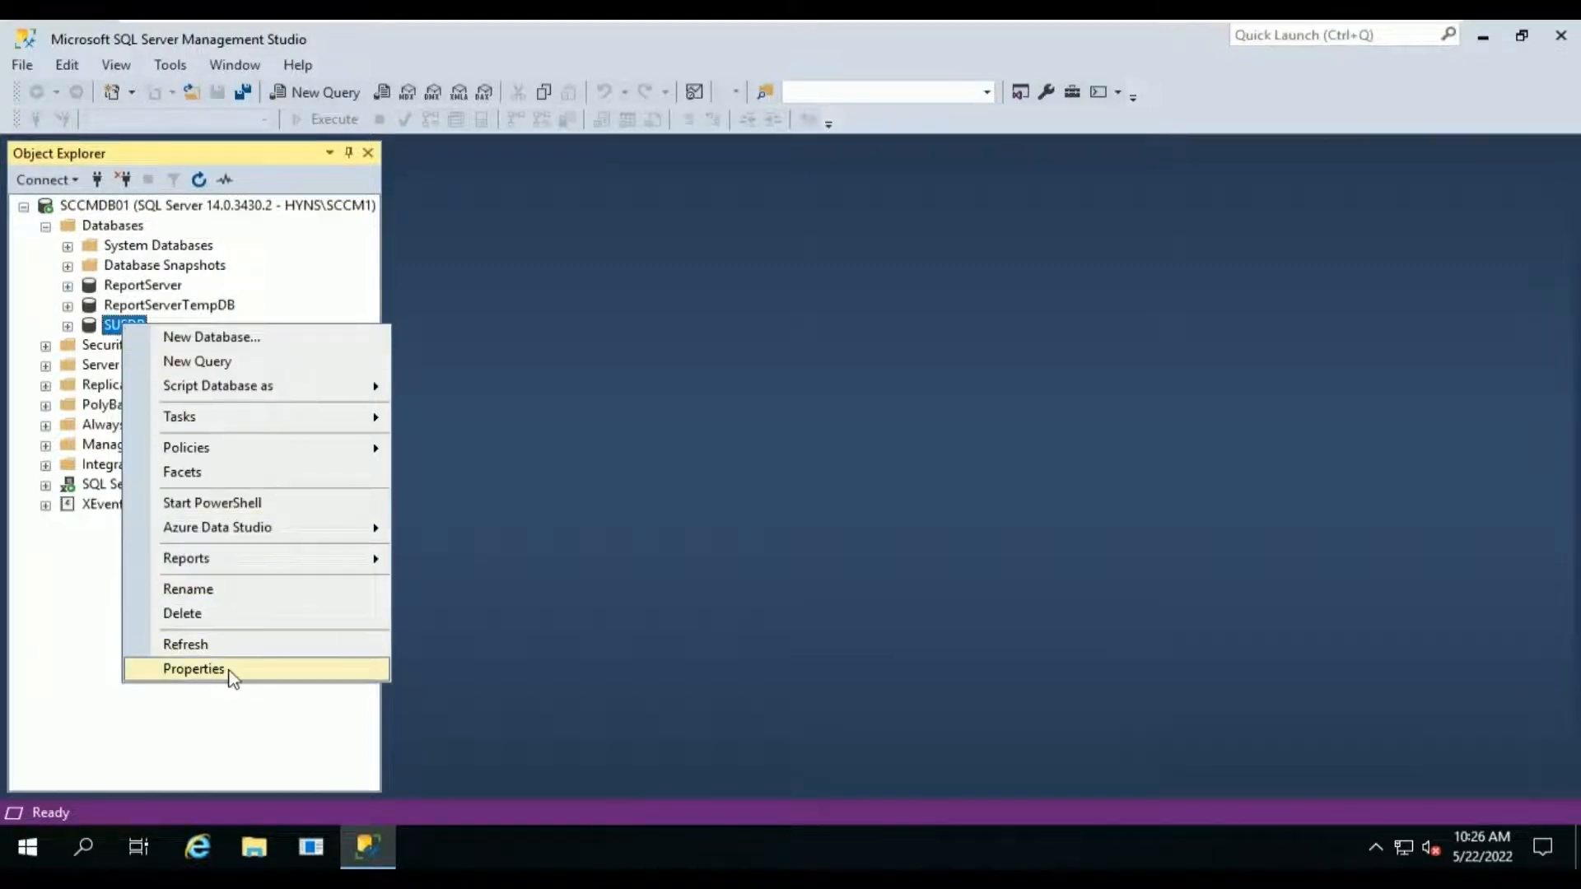
left_click(195, 669)
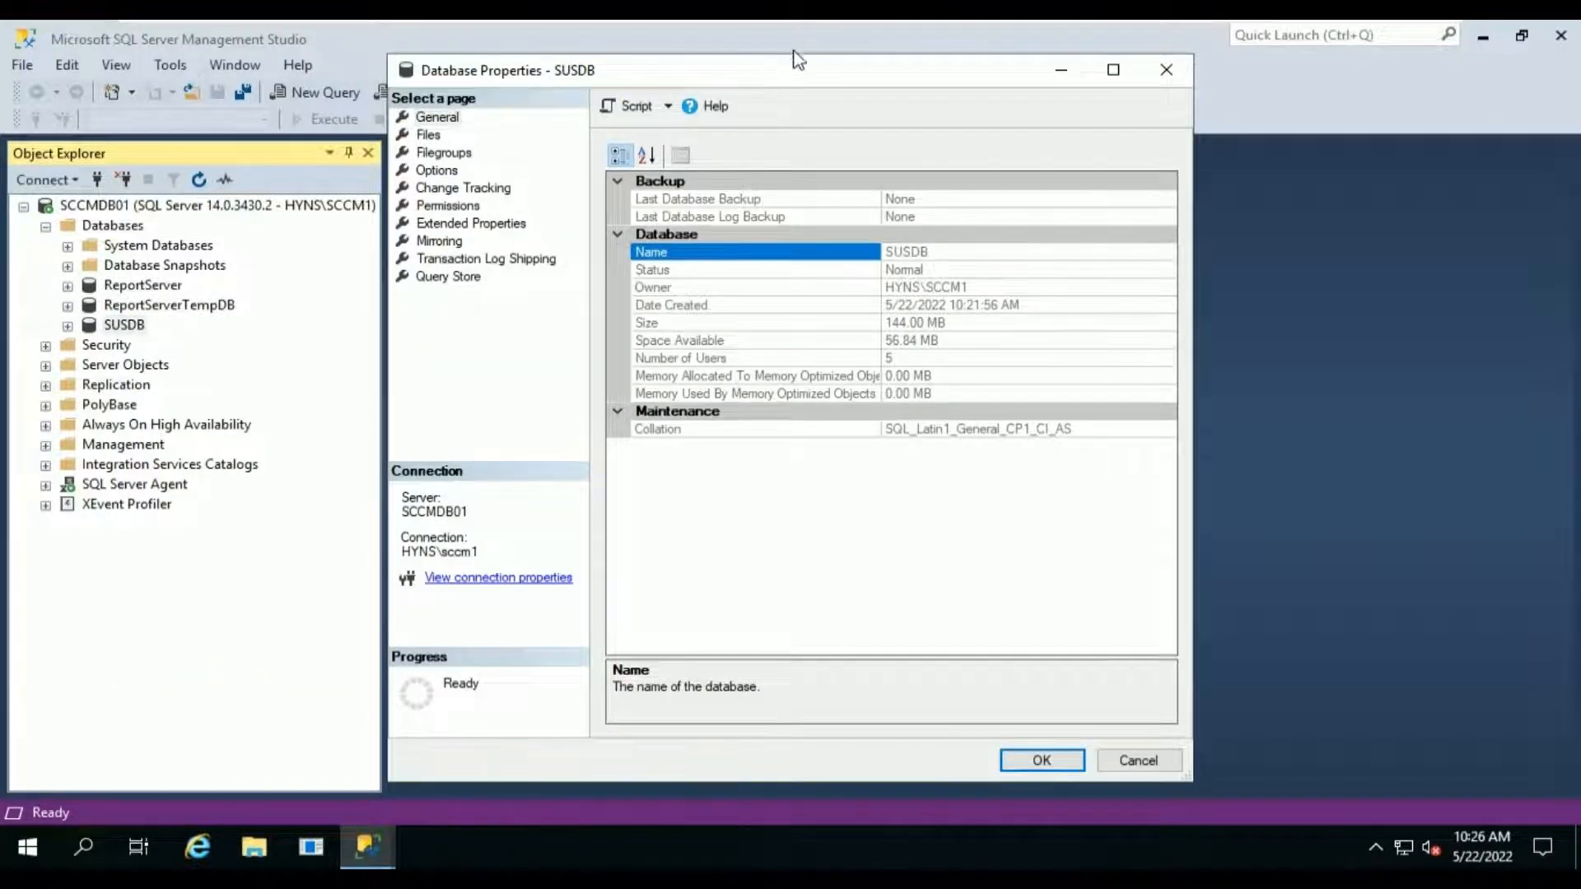
left_click(1114, 73)
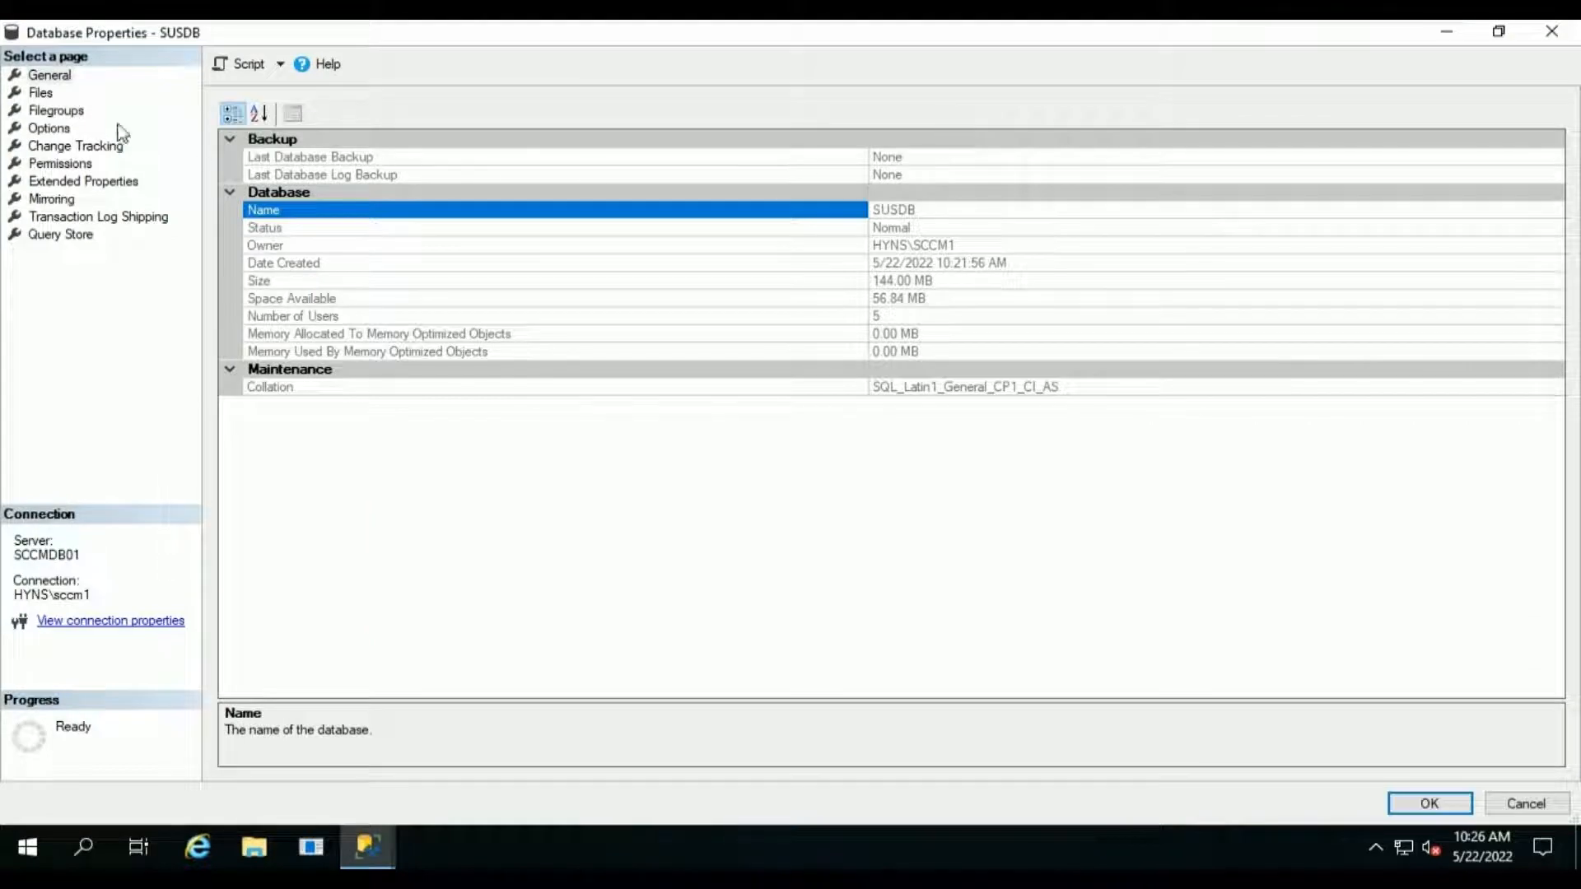
- Check the storage paths of SUSDB's data file and log file in the database properties
left_click(40, 93)
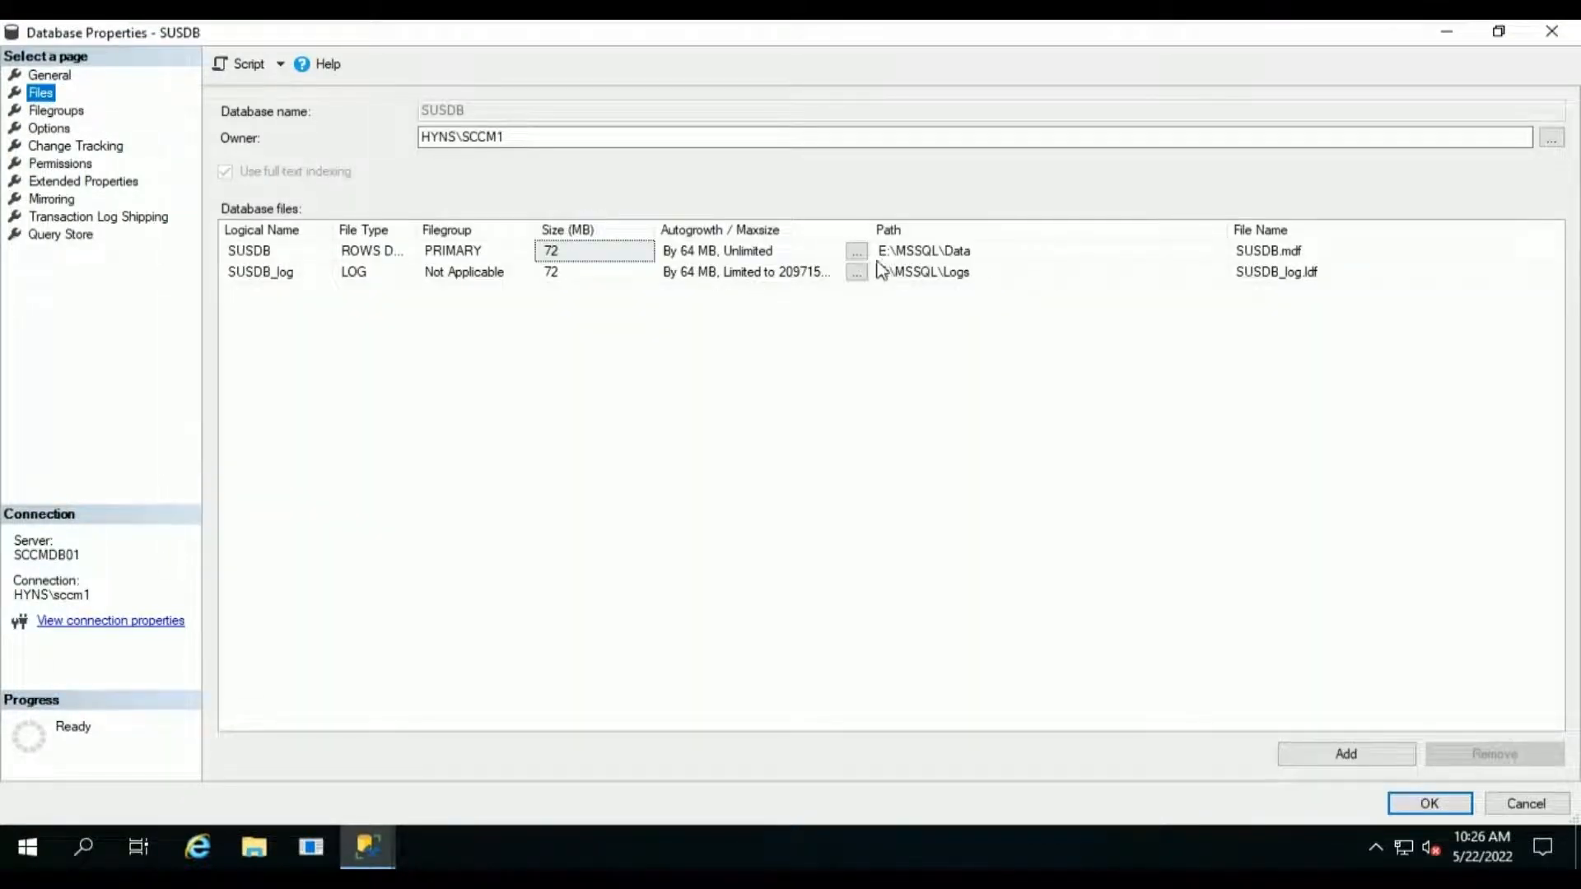
left_click(997, 255)
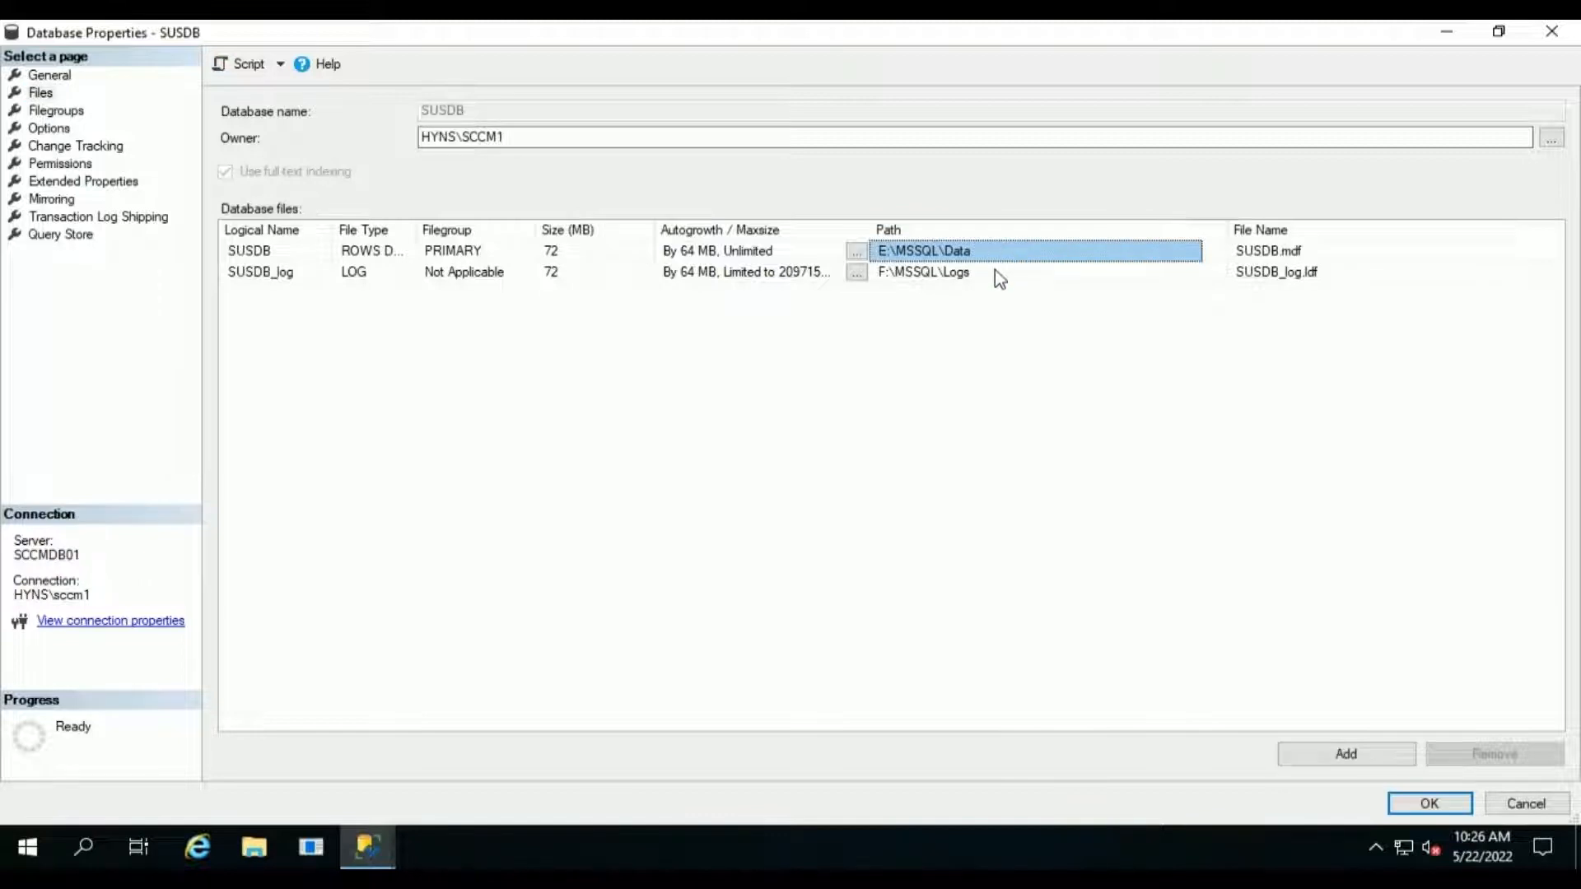
left_click(996, 272)
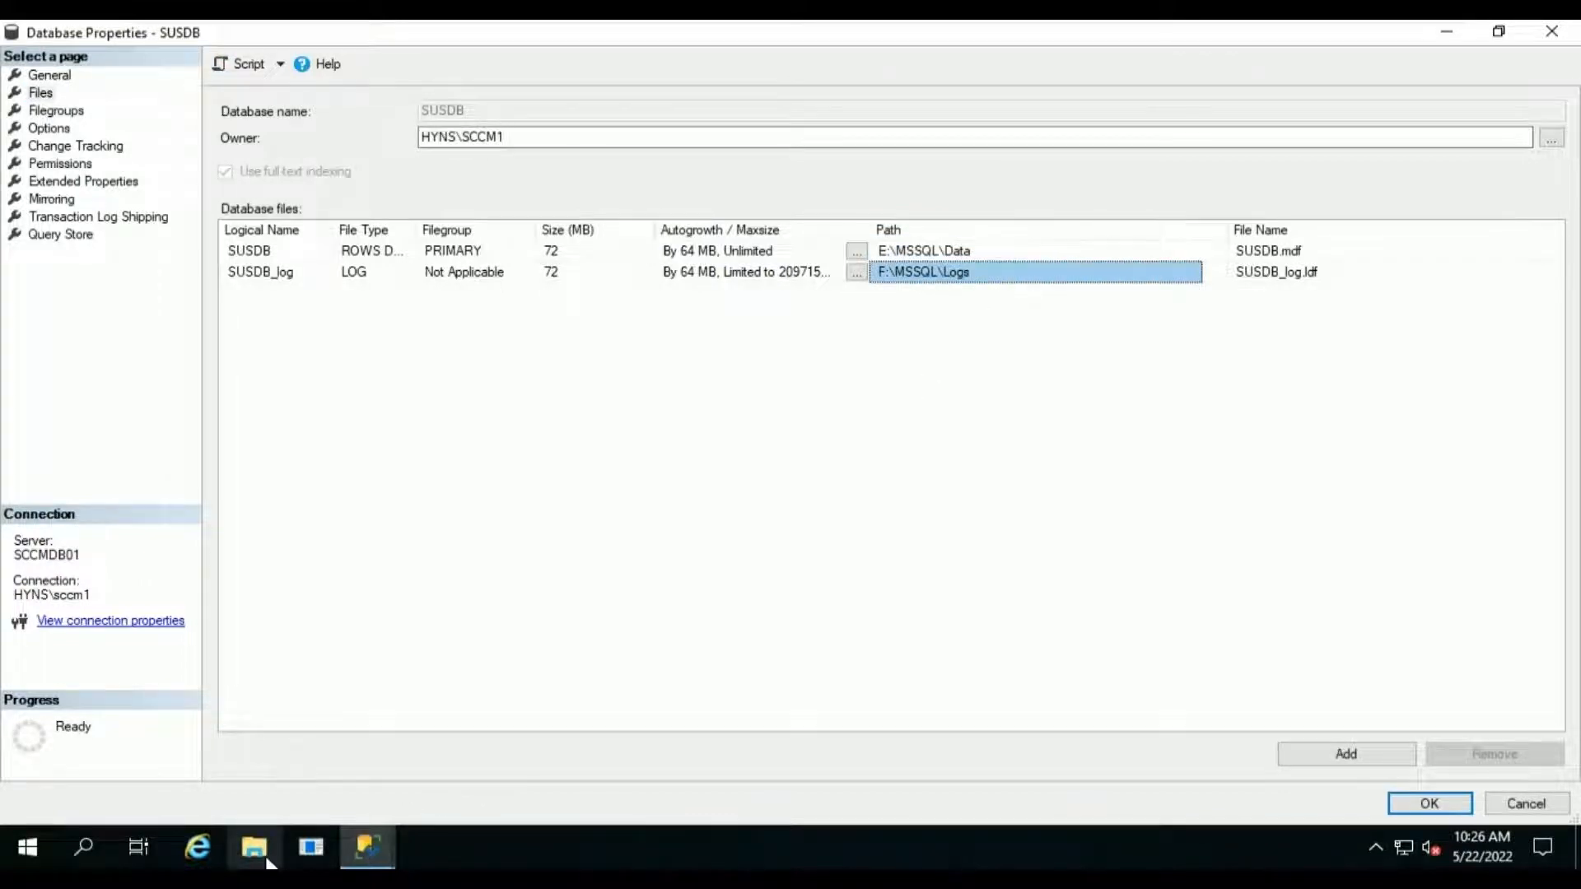
- Browse to E:\MSSQL\Data in File Explorer and locate the SUSDB database file
left_click(261, 856)
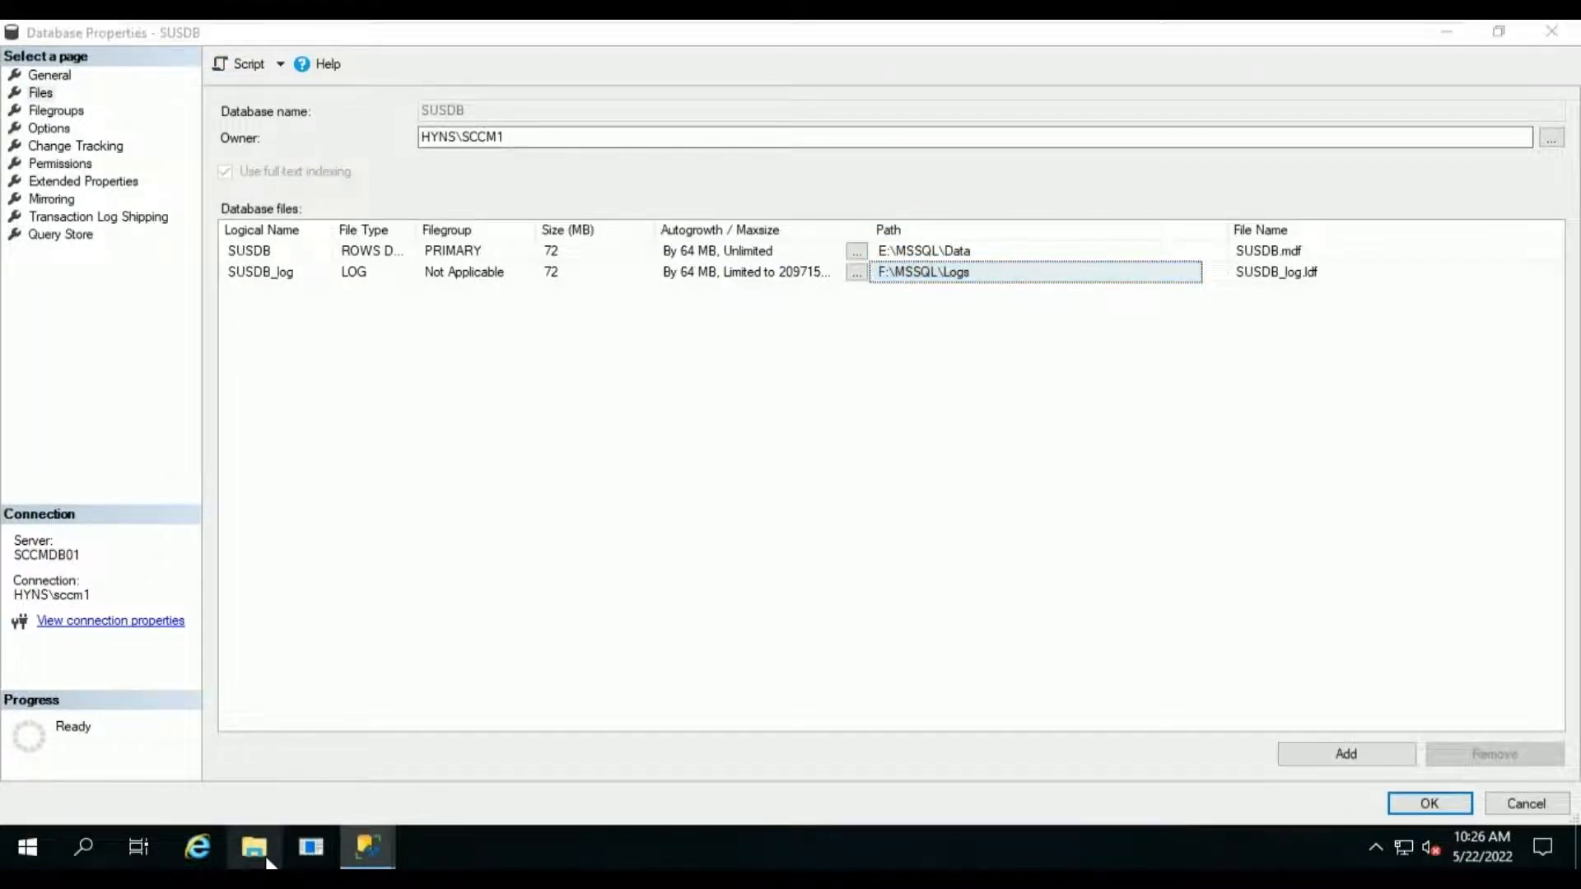
left_click(360, 321)
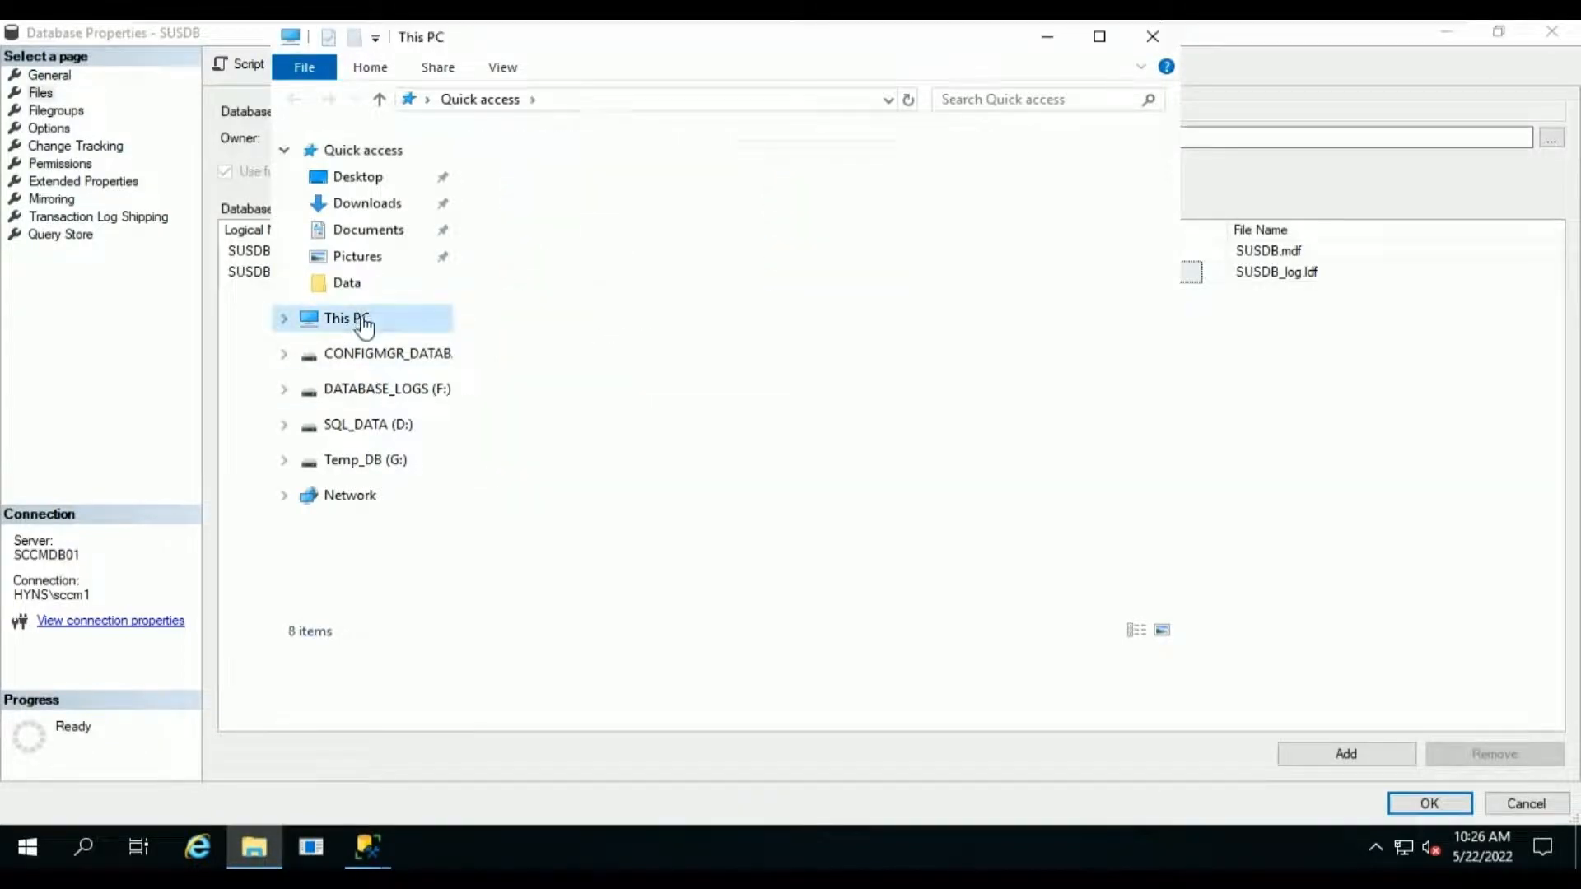
double_click(756, 532)
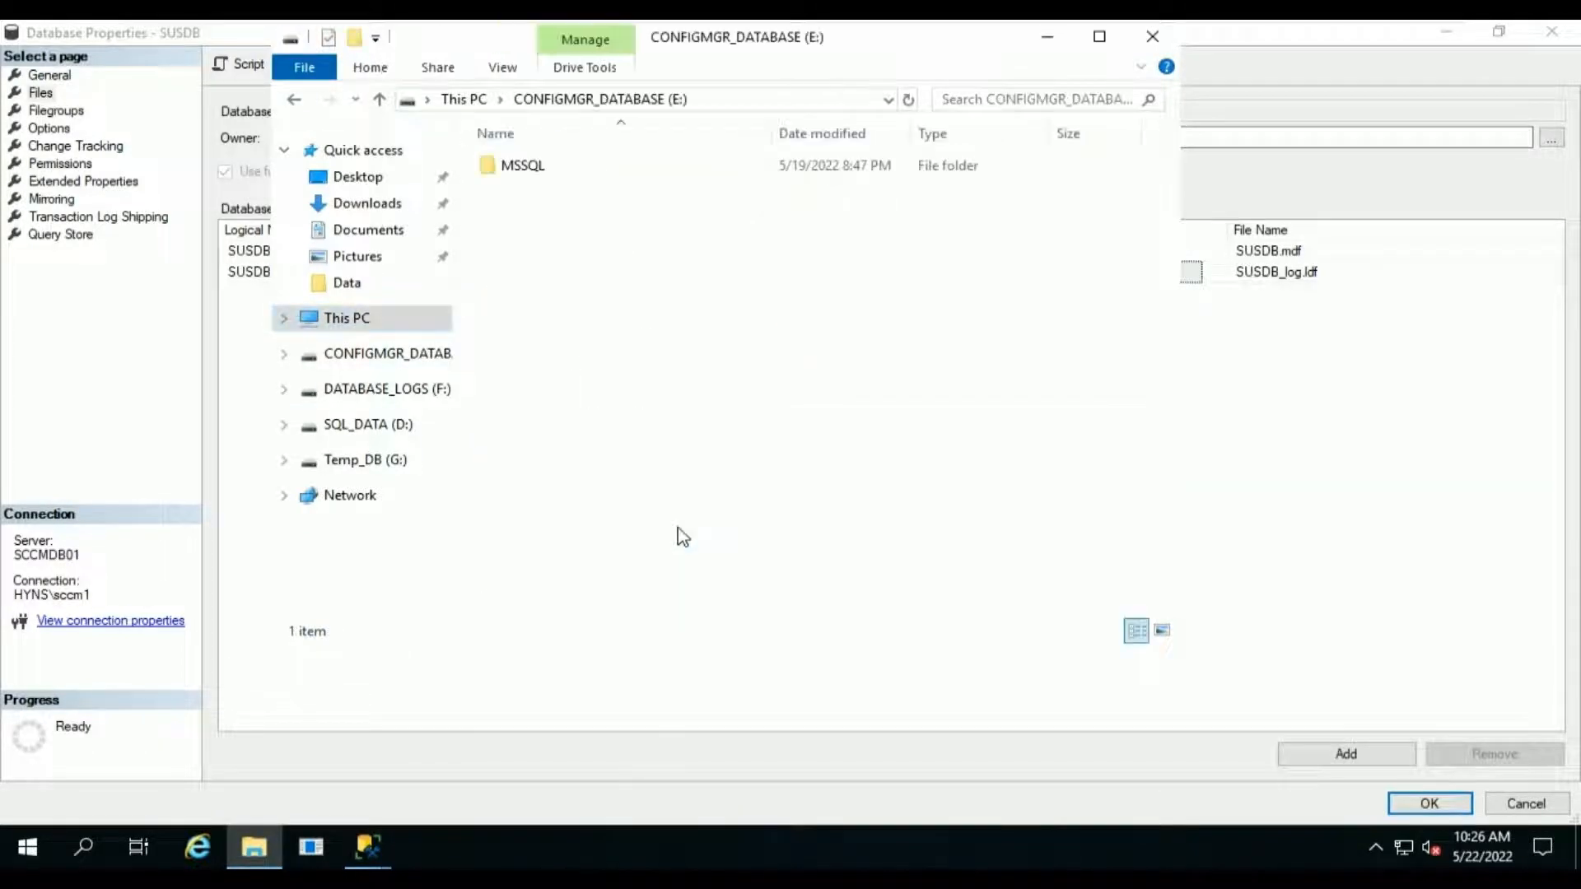
double_click(531, 169)
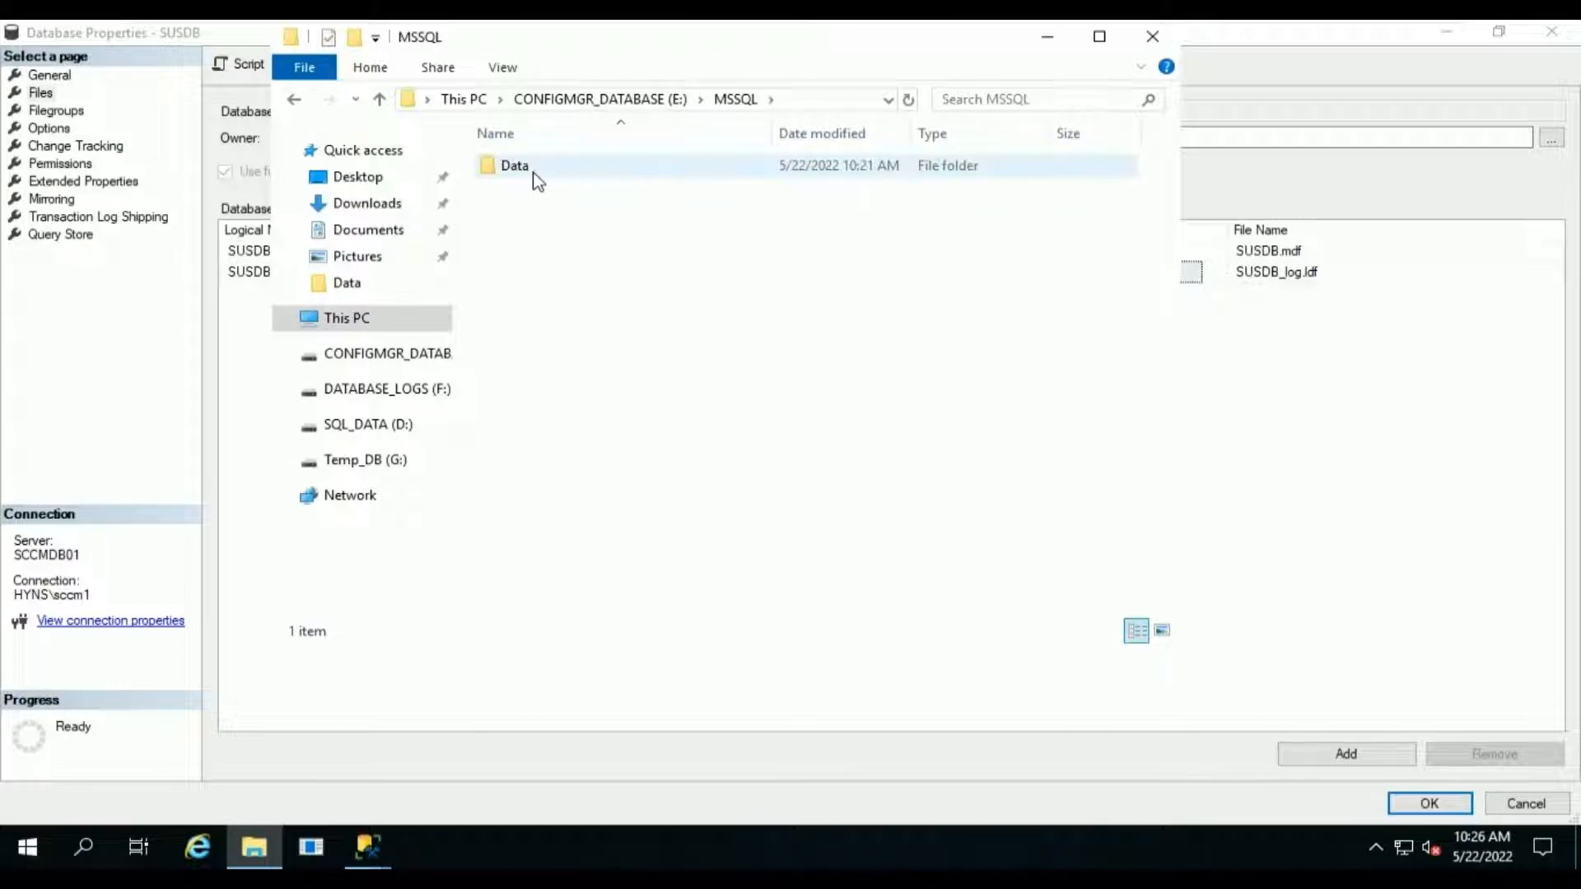
double_click(535, 169)
left_click(551, 237)
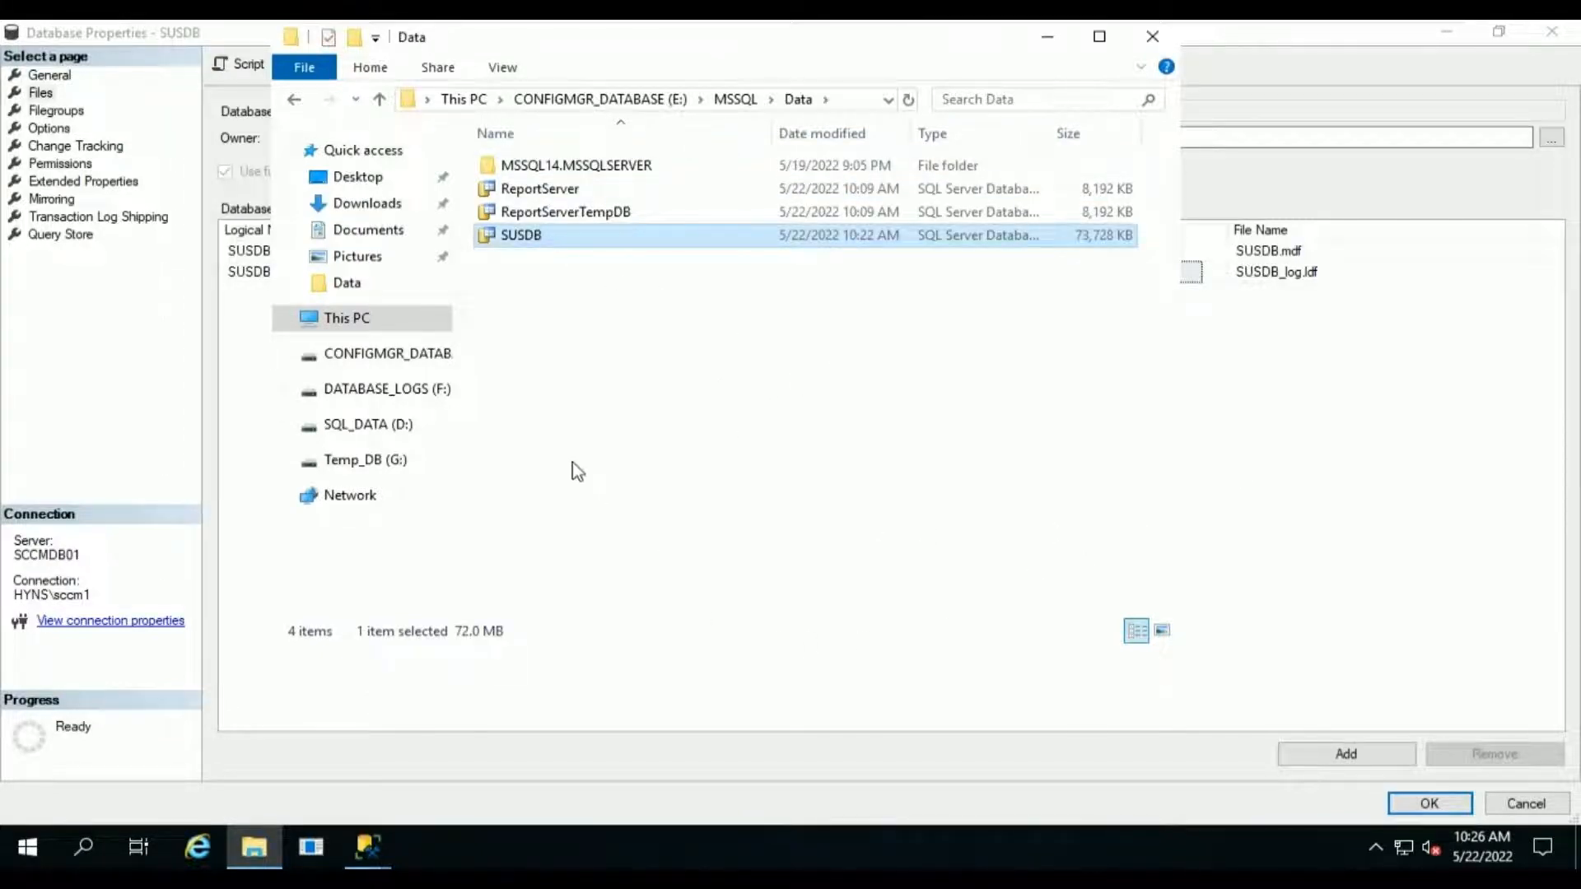
- Browse to F:\MSSQL\Logs and locate the SUSDB_log file
left_click(414, 390)
double_click(576, 174)
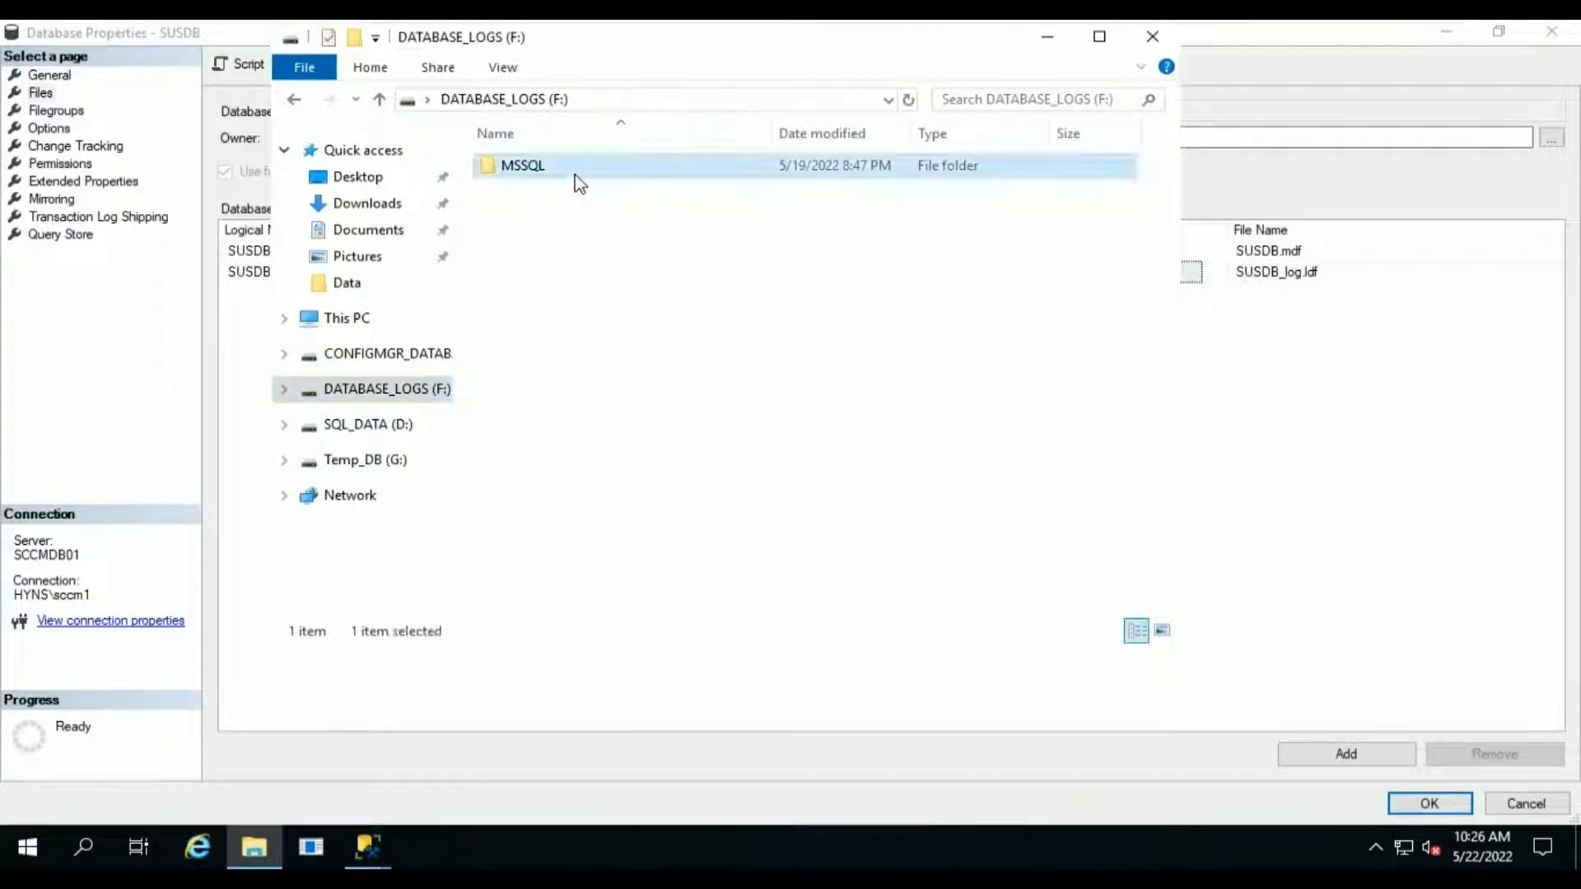
double_click(575, 175)
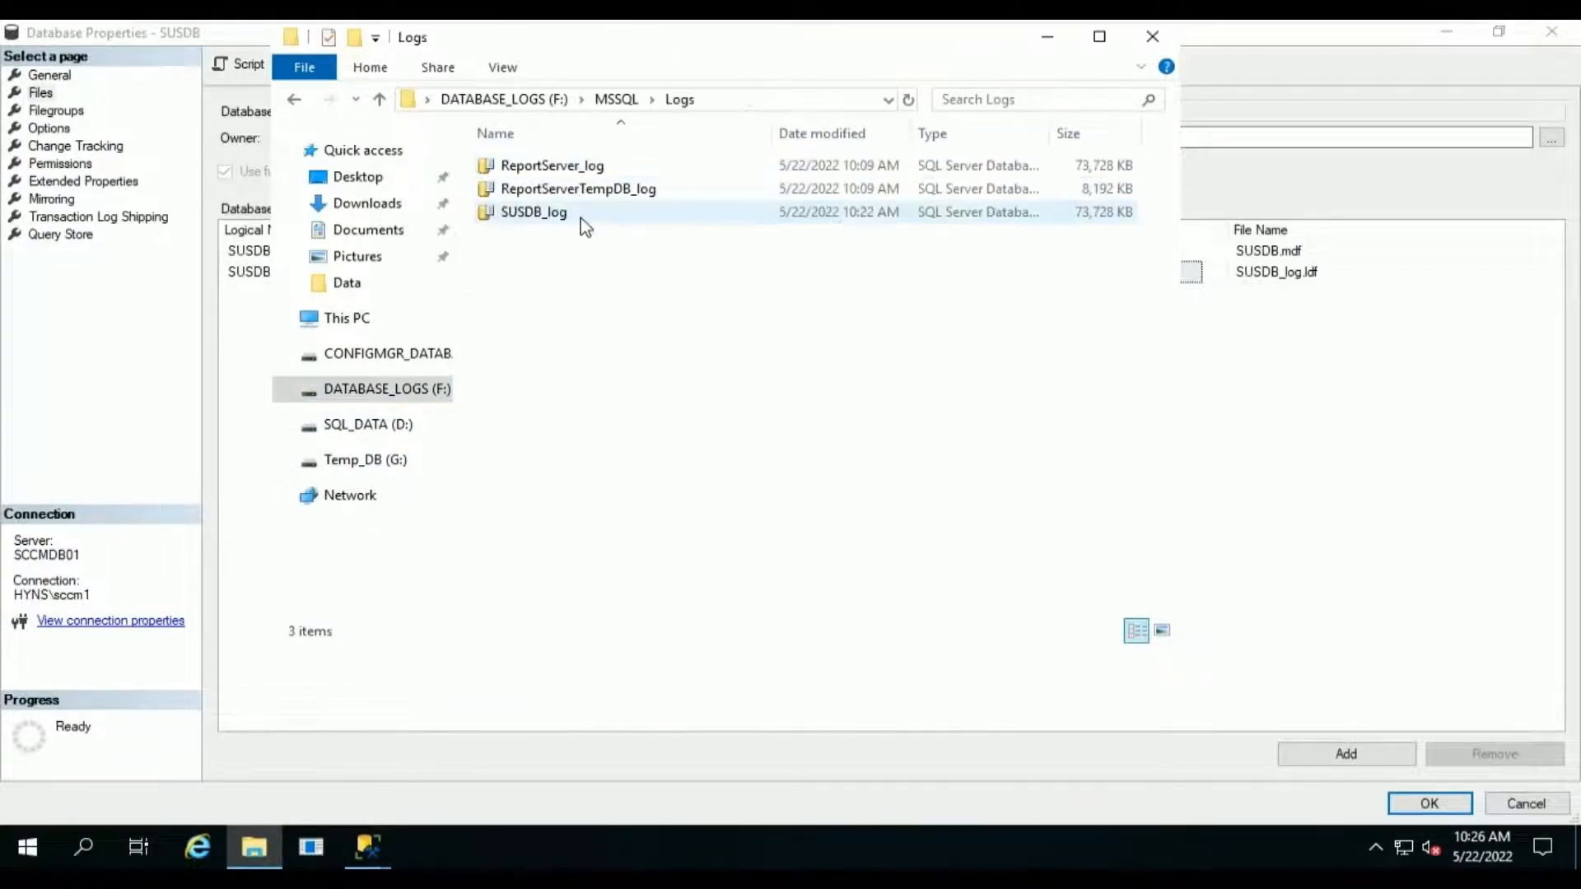
left_click(581, 214)
left_click(784, 392)
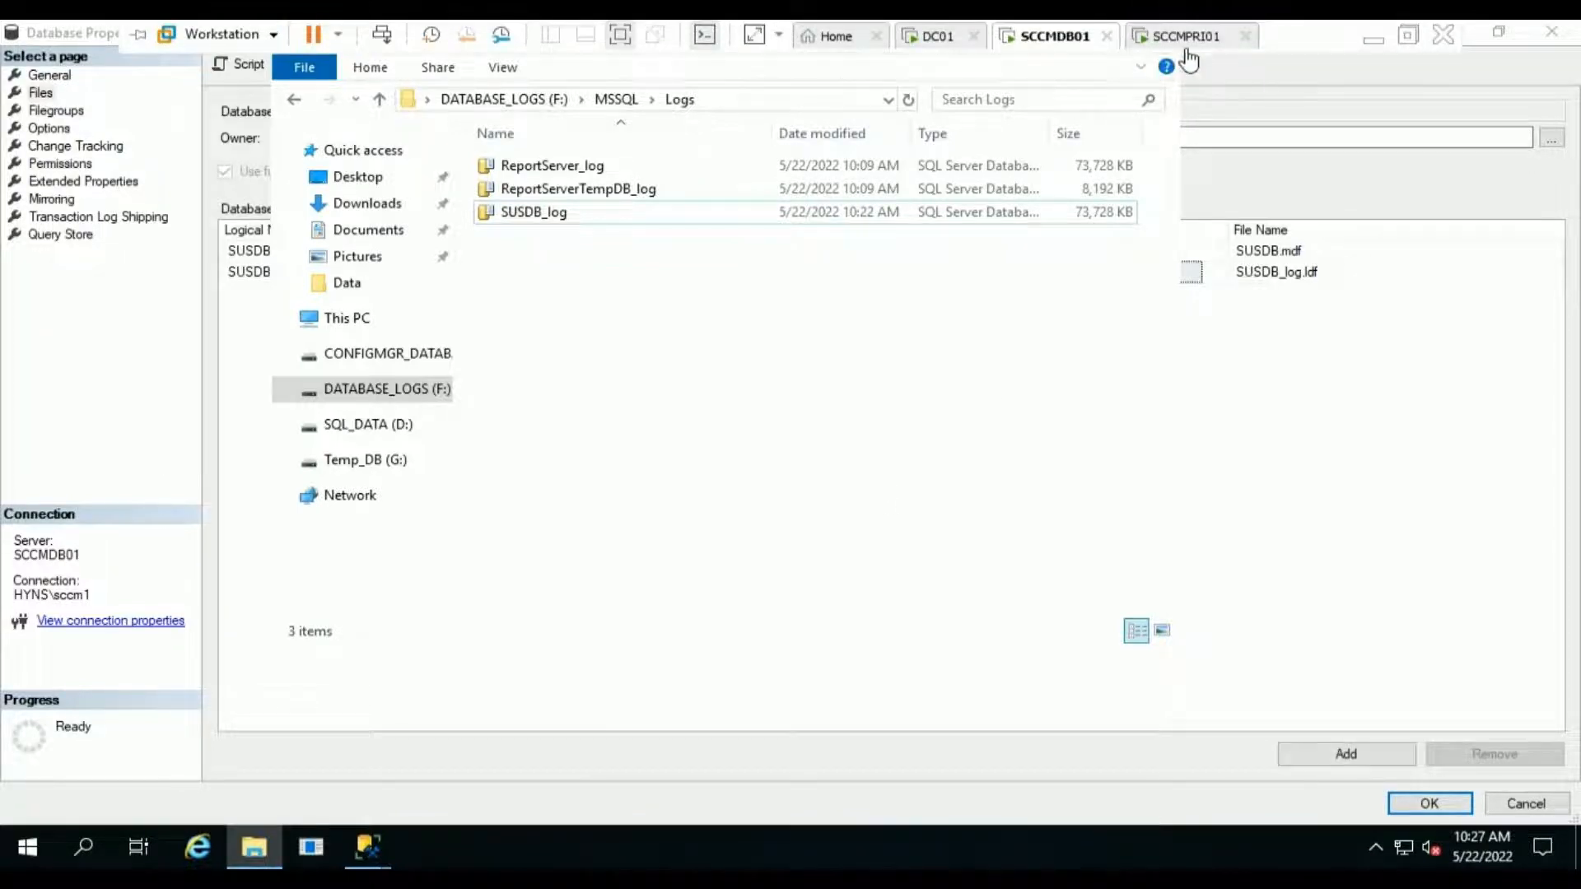
- Switch to the SCCMPRI01 virtual machine, launch IIS Manager by running inetmgr, and maximize it
left_click(1194, 38)
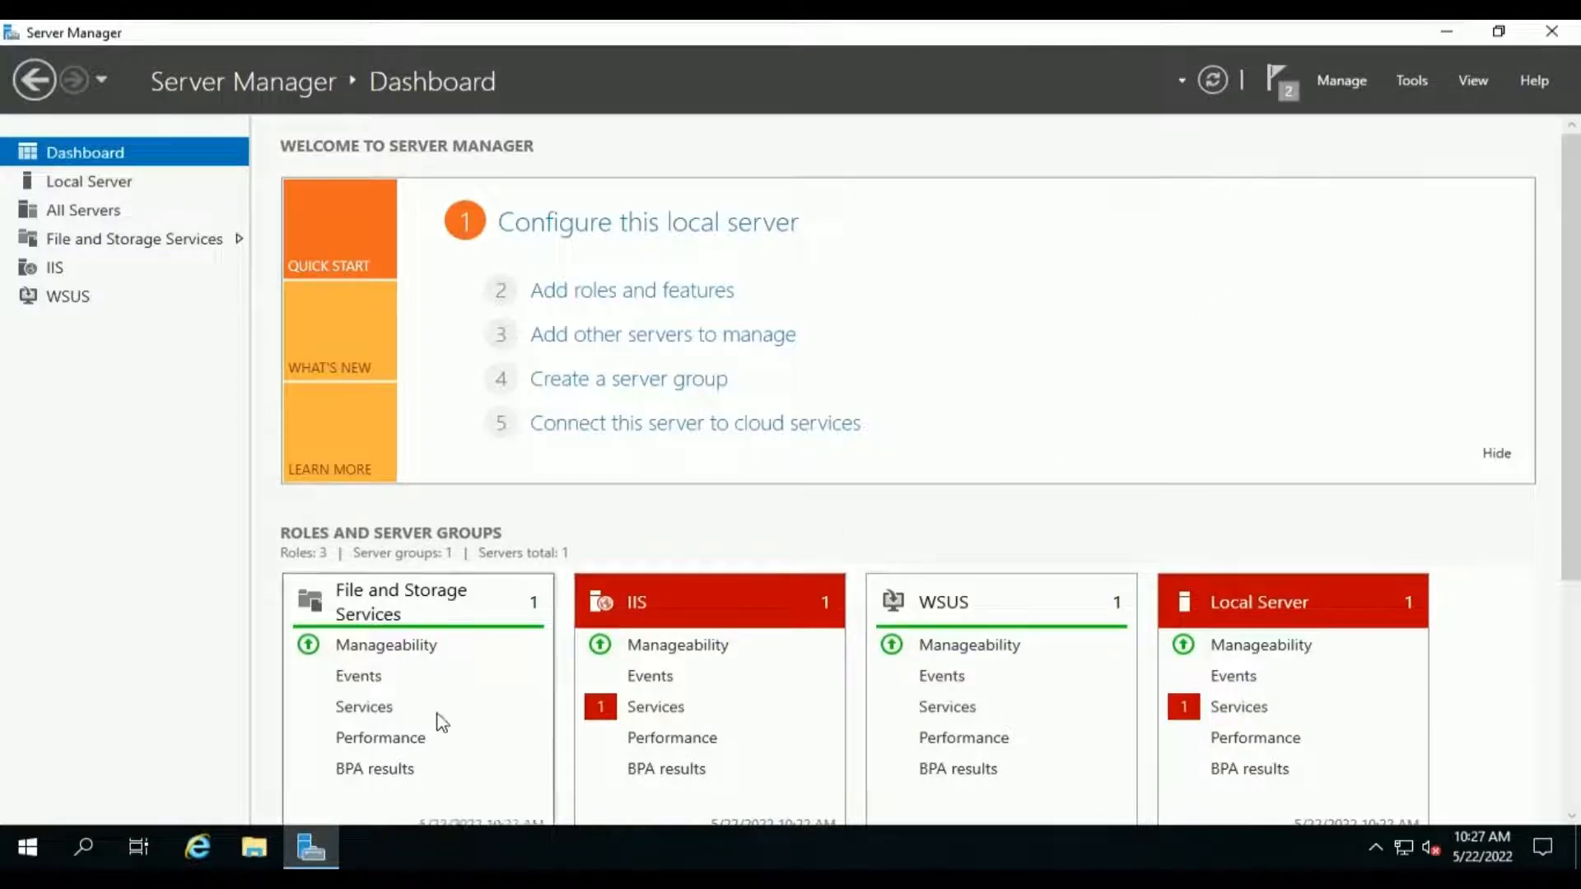
left_click(33, 852)
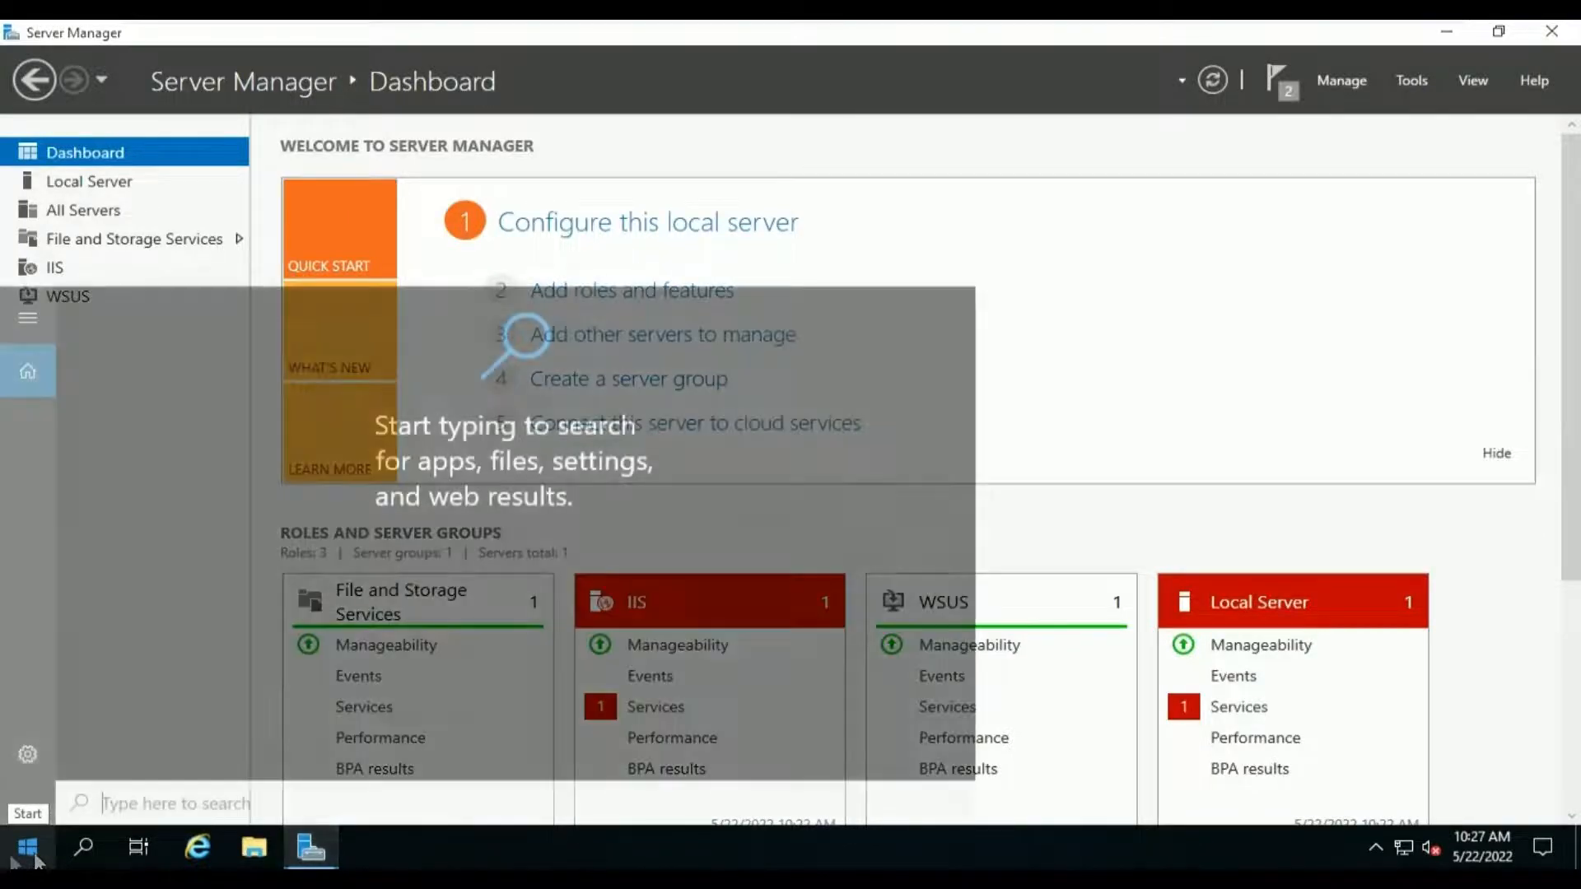
right_click(32, 852)
left_click(214, 744)
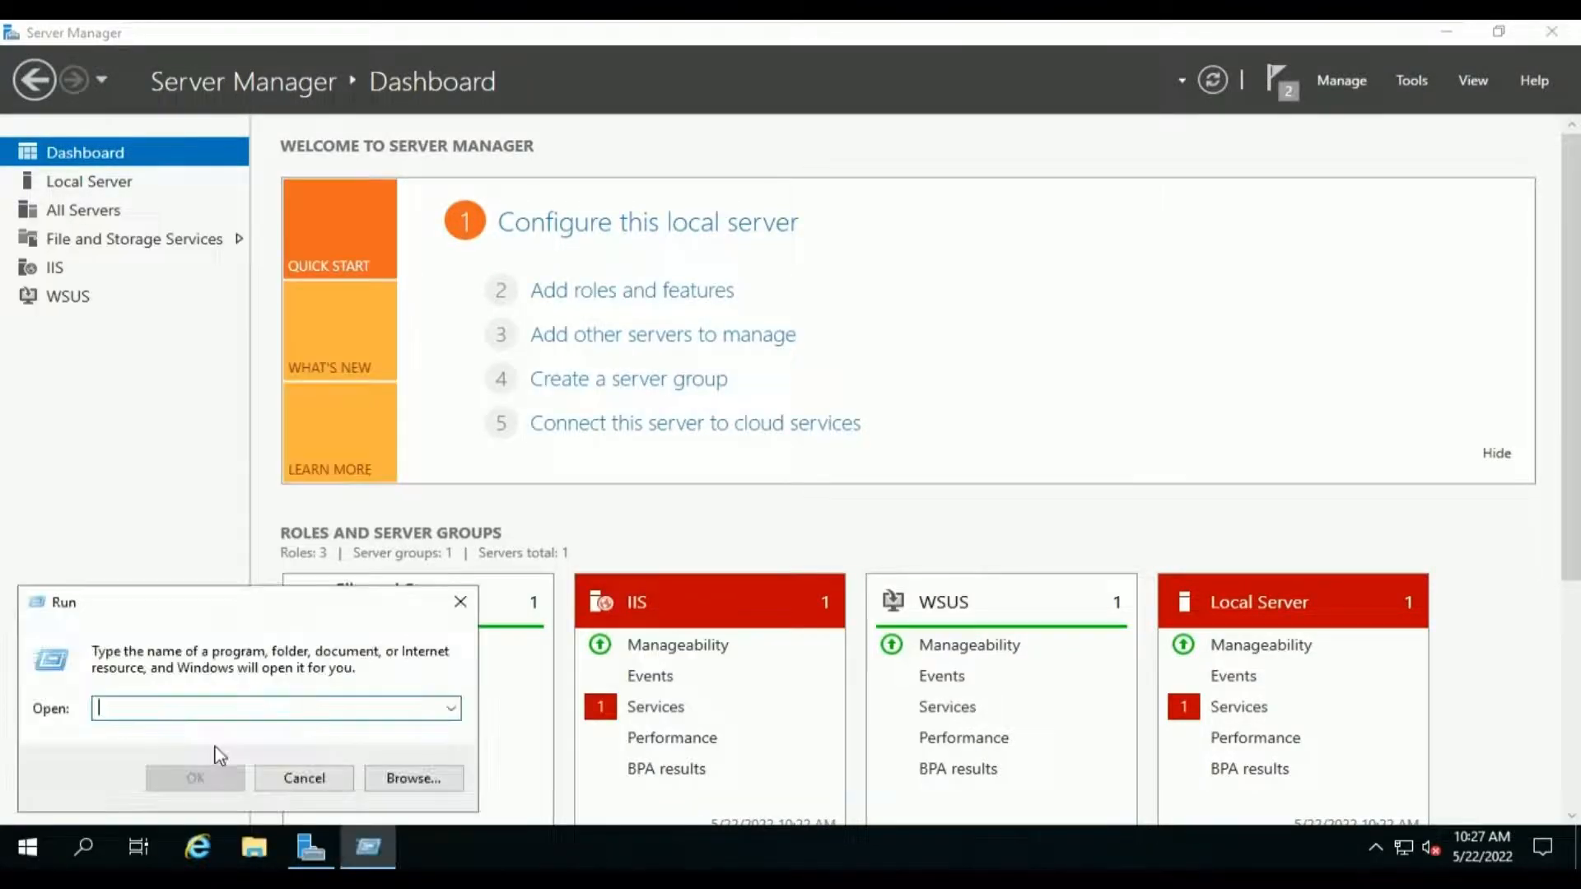
type("inet")
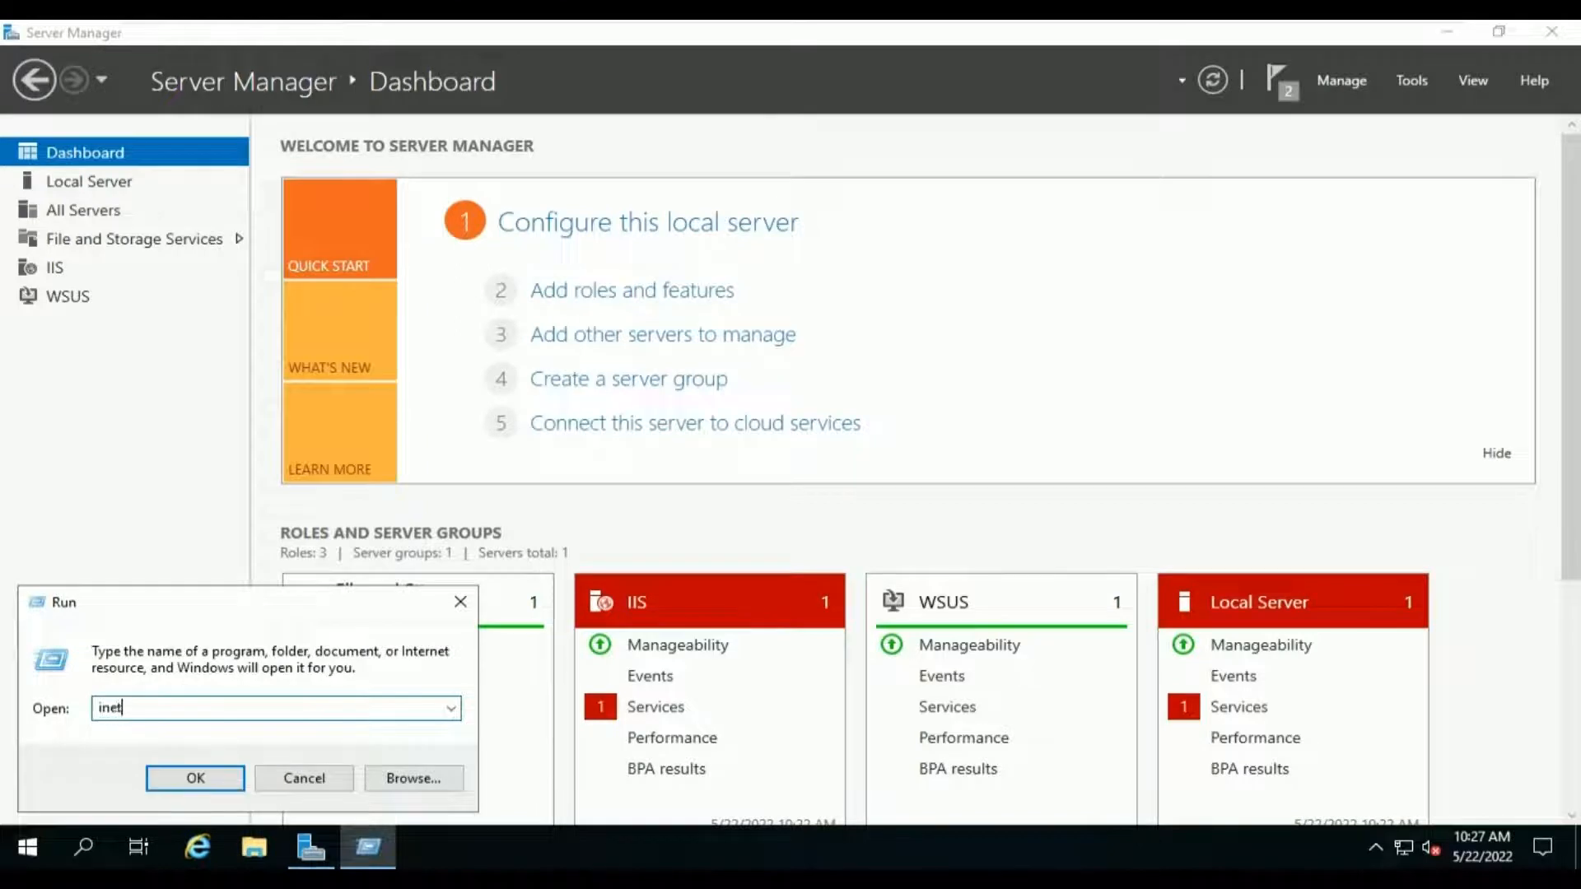
type("mgr")
key("Return")
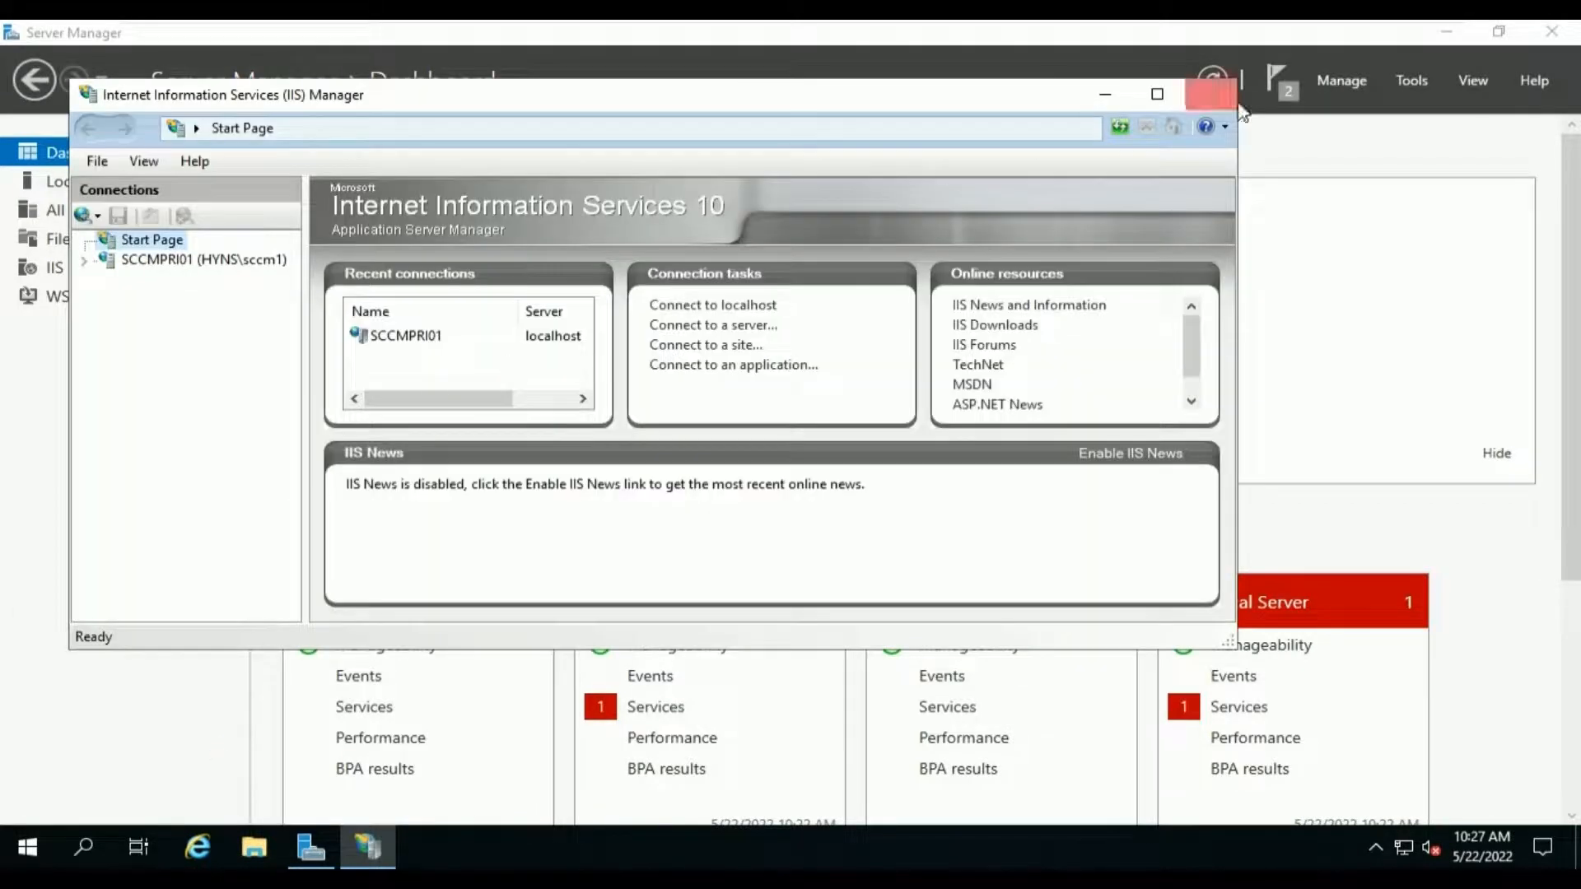
left_click(1155, 98)
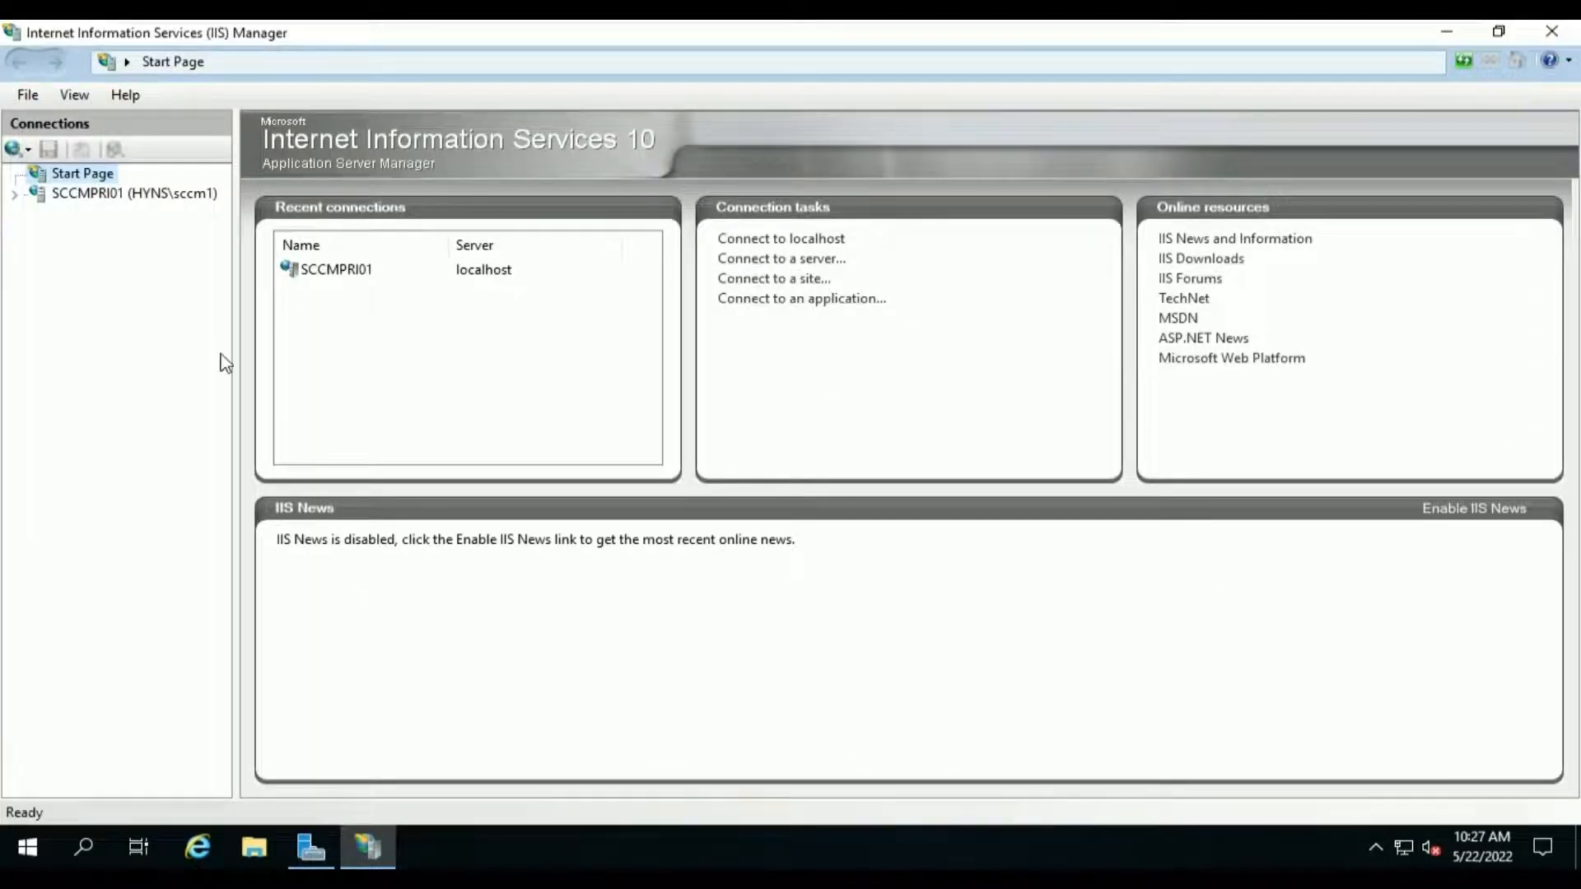
- Expand the SCCMPRI01 server's sites, widen the connections tree and view the WSUS Administration site
left_click(16, 197)
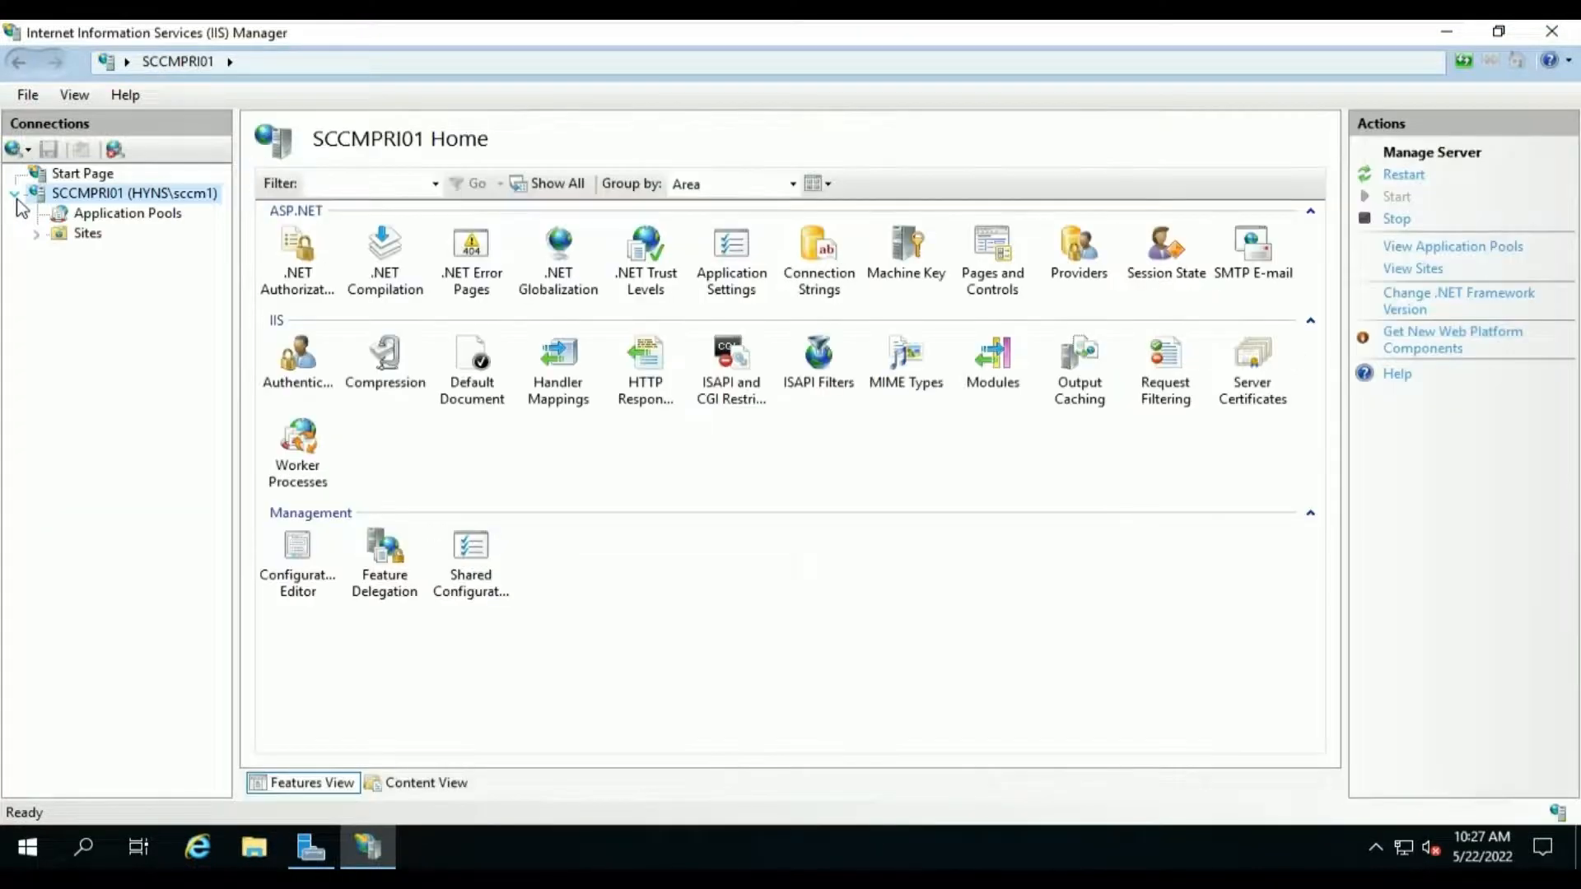
left_click(36, 234)
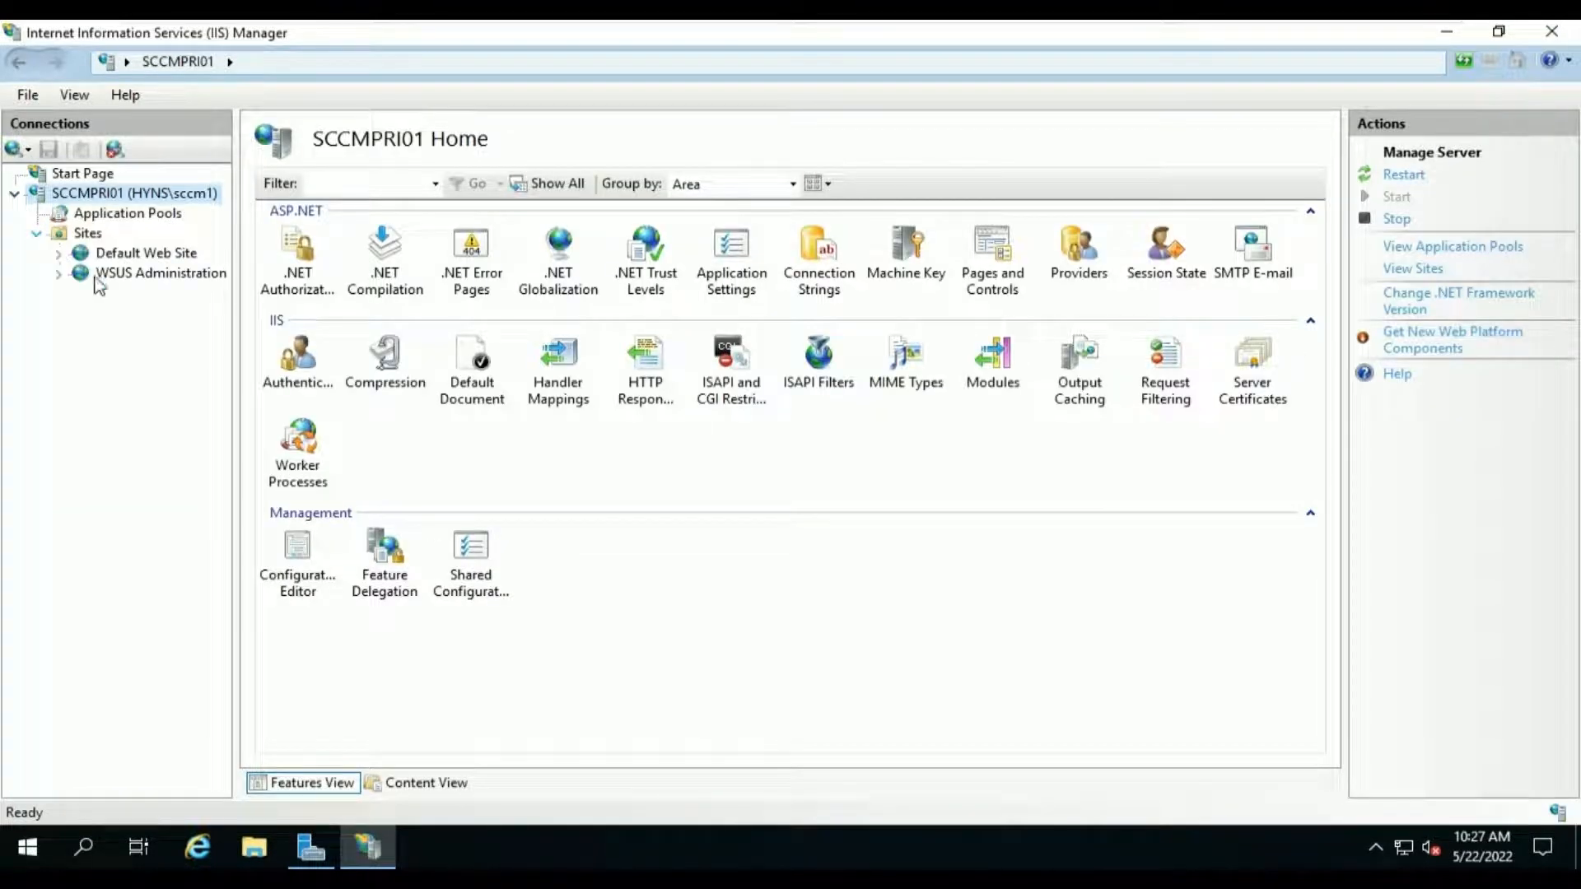
left_click_drag(234, 367, 305, 368)
left_click(134, 278)
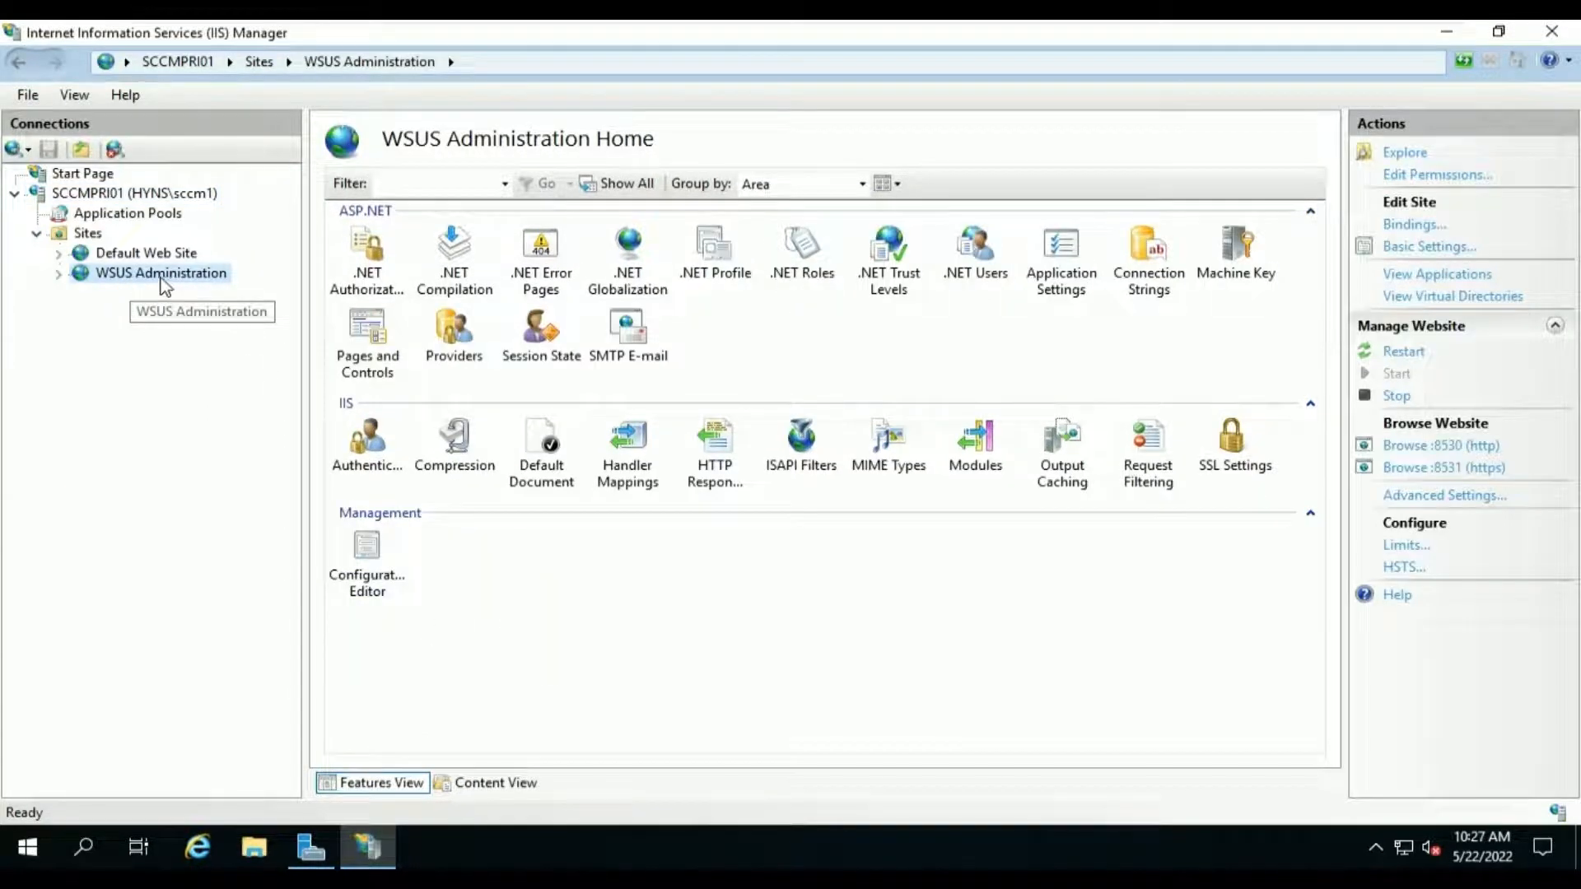
- Open the advanced settings of the WsusPool application pool and set its Queue Length to 2000
left_click(125, 217)
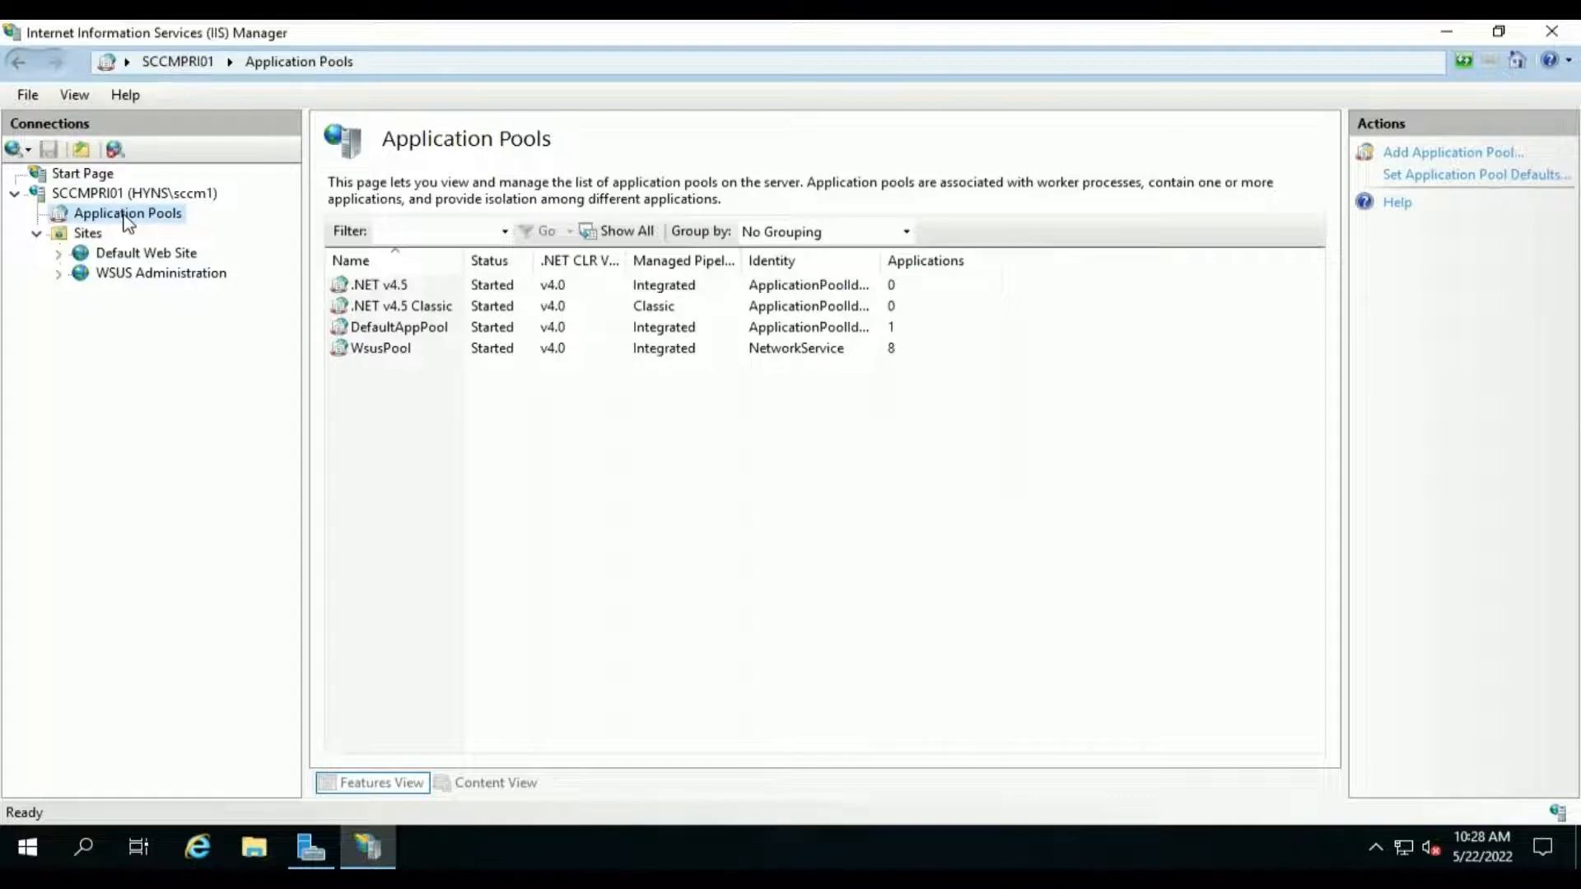
left_click(436, 358)
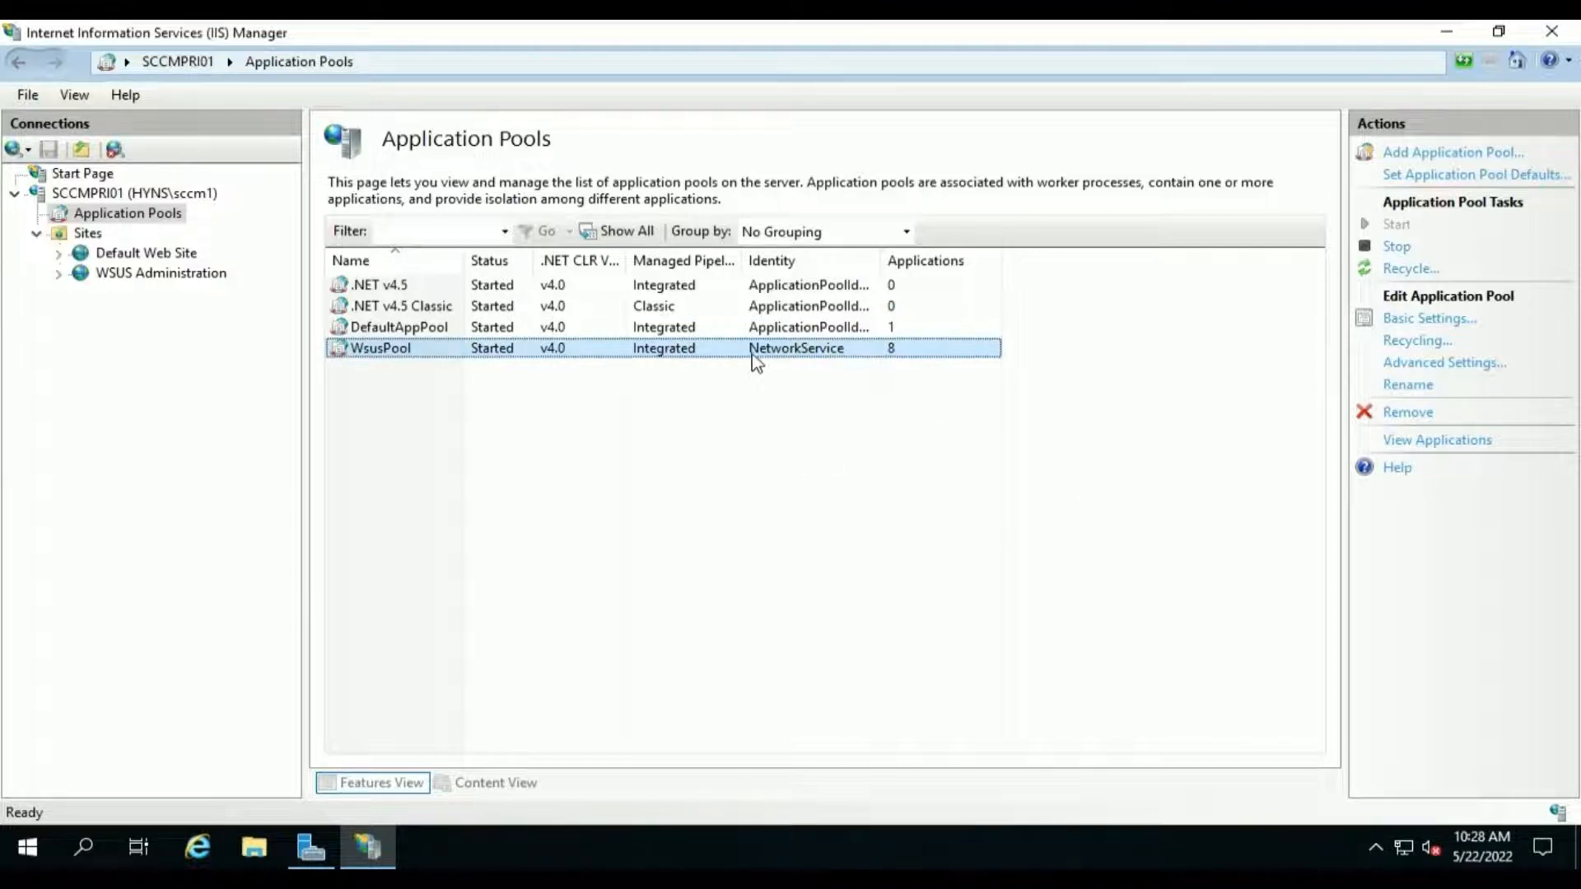
left_click(1443, 365)
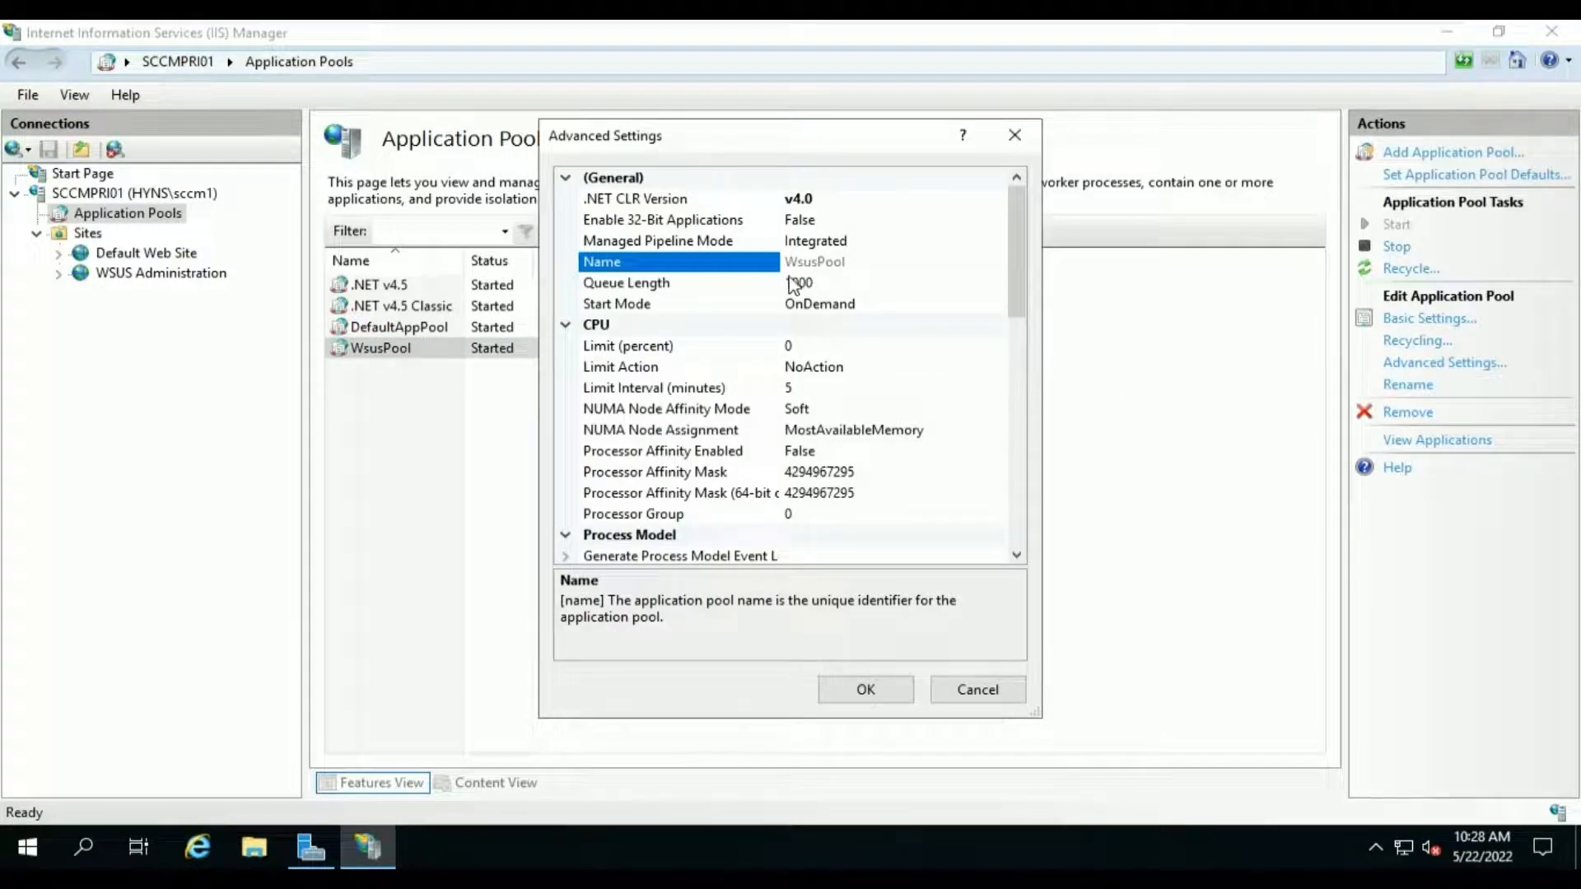
left_click(793, 285)
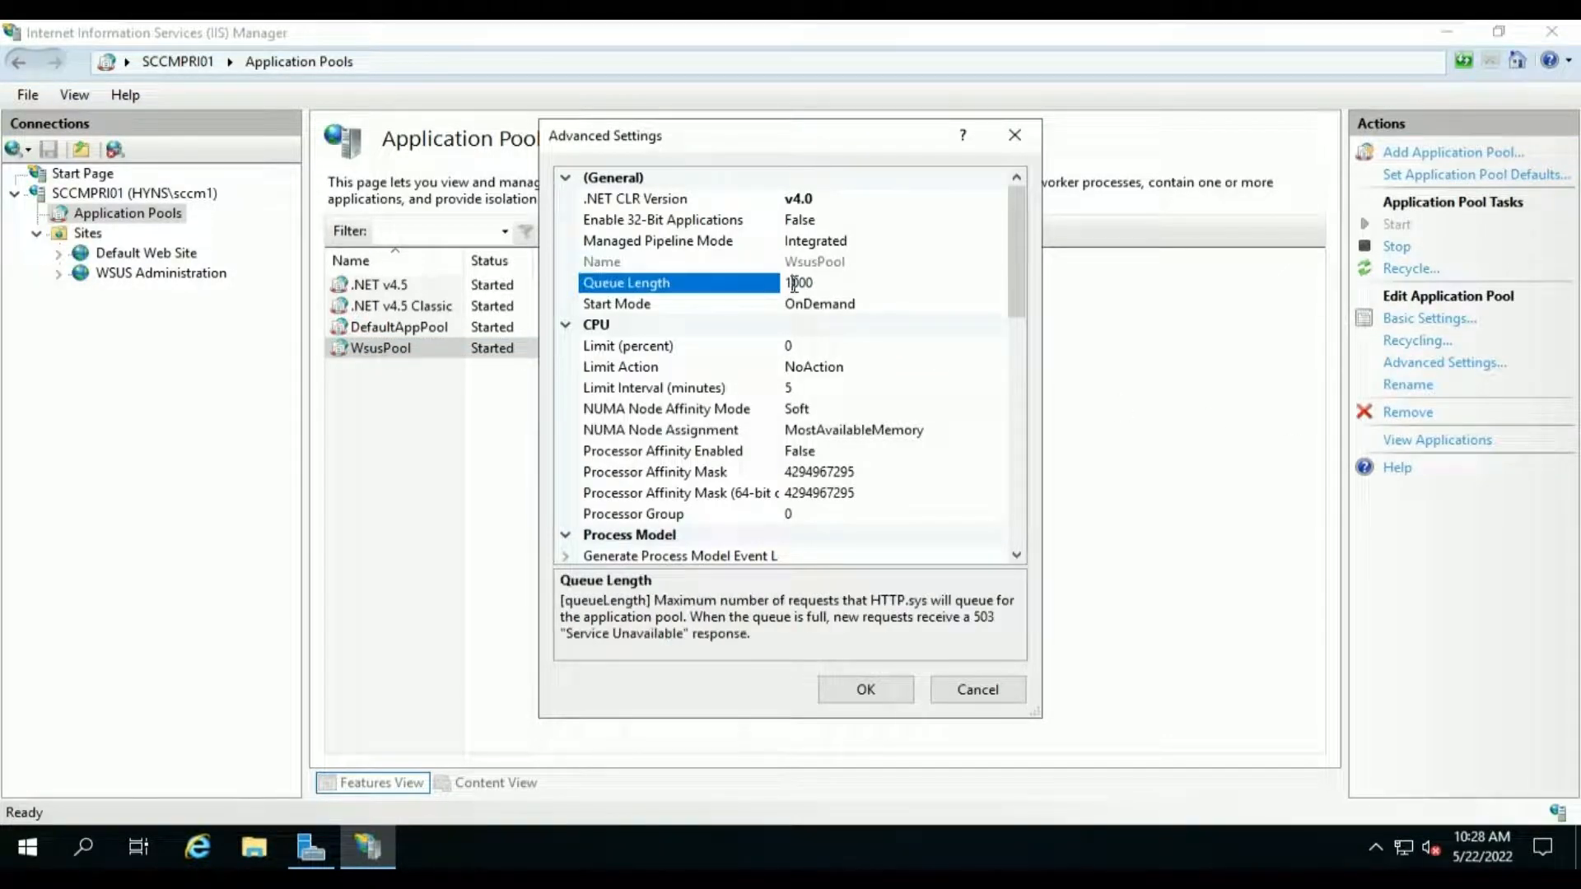
key("BackSpace")
type("2")
- Set WsusPool's Private Memory Limit to 3200000 KB under Recycling and apply the advanced settings
scroll(829, 392, "down", 9)
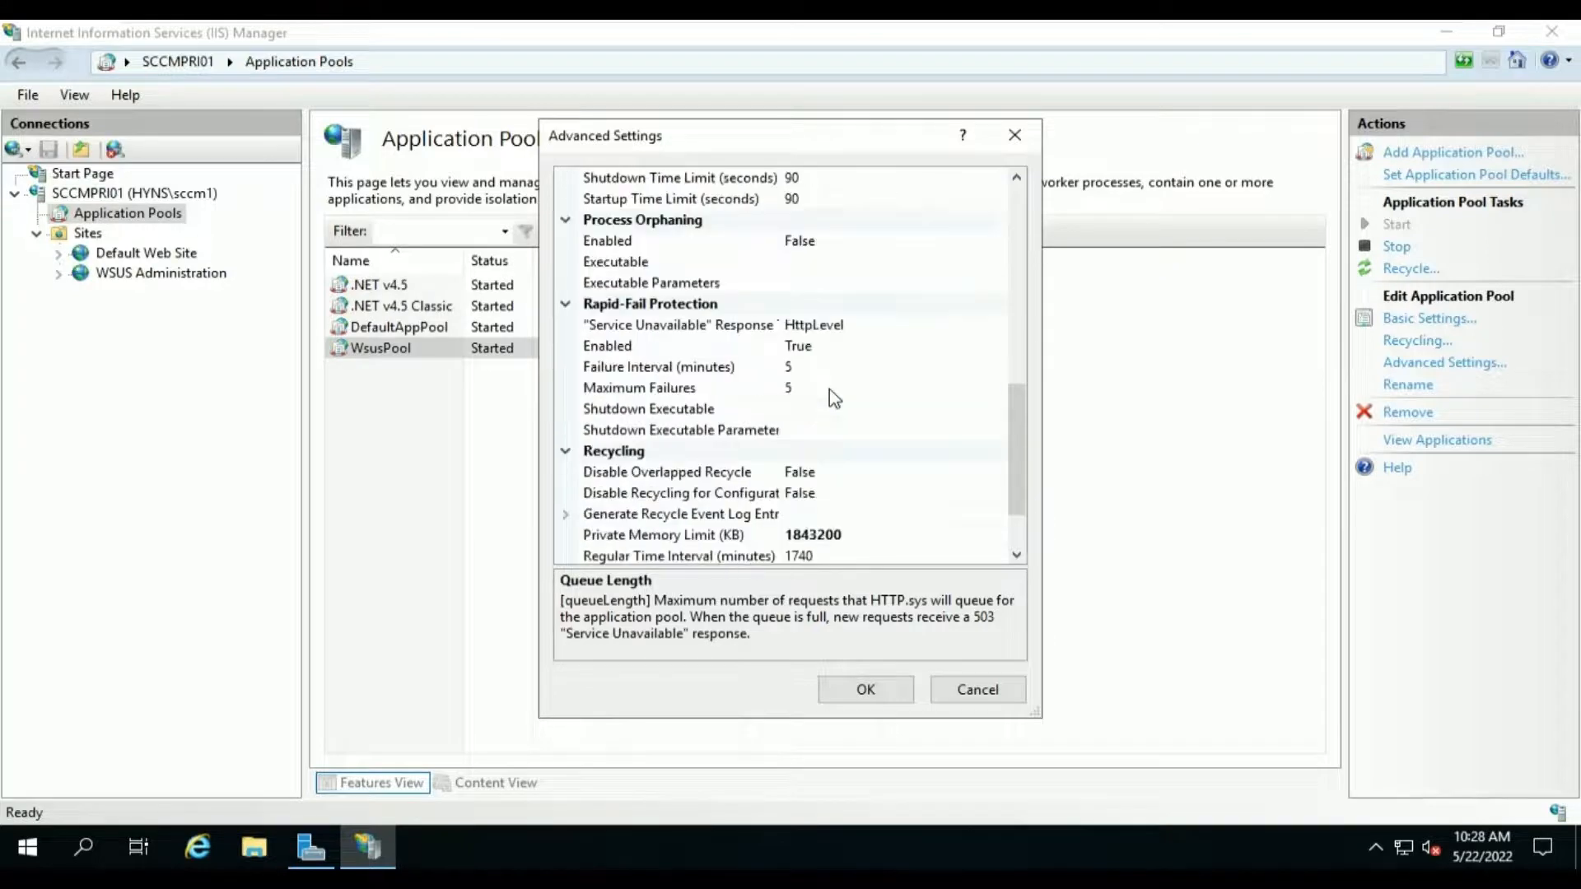
scroll(828, 388, "down", 2)
left_click(849, 451)
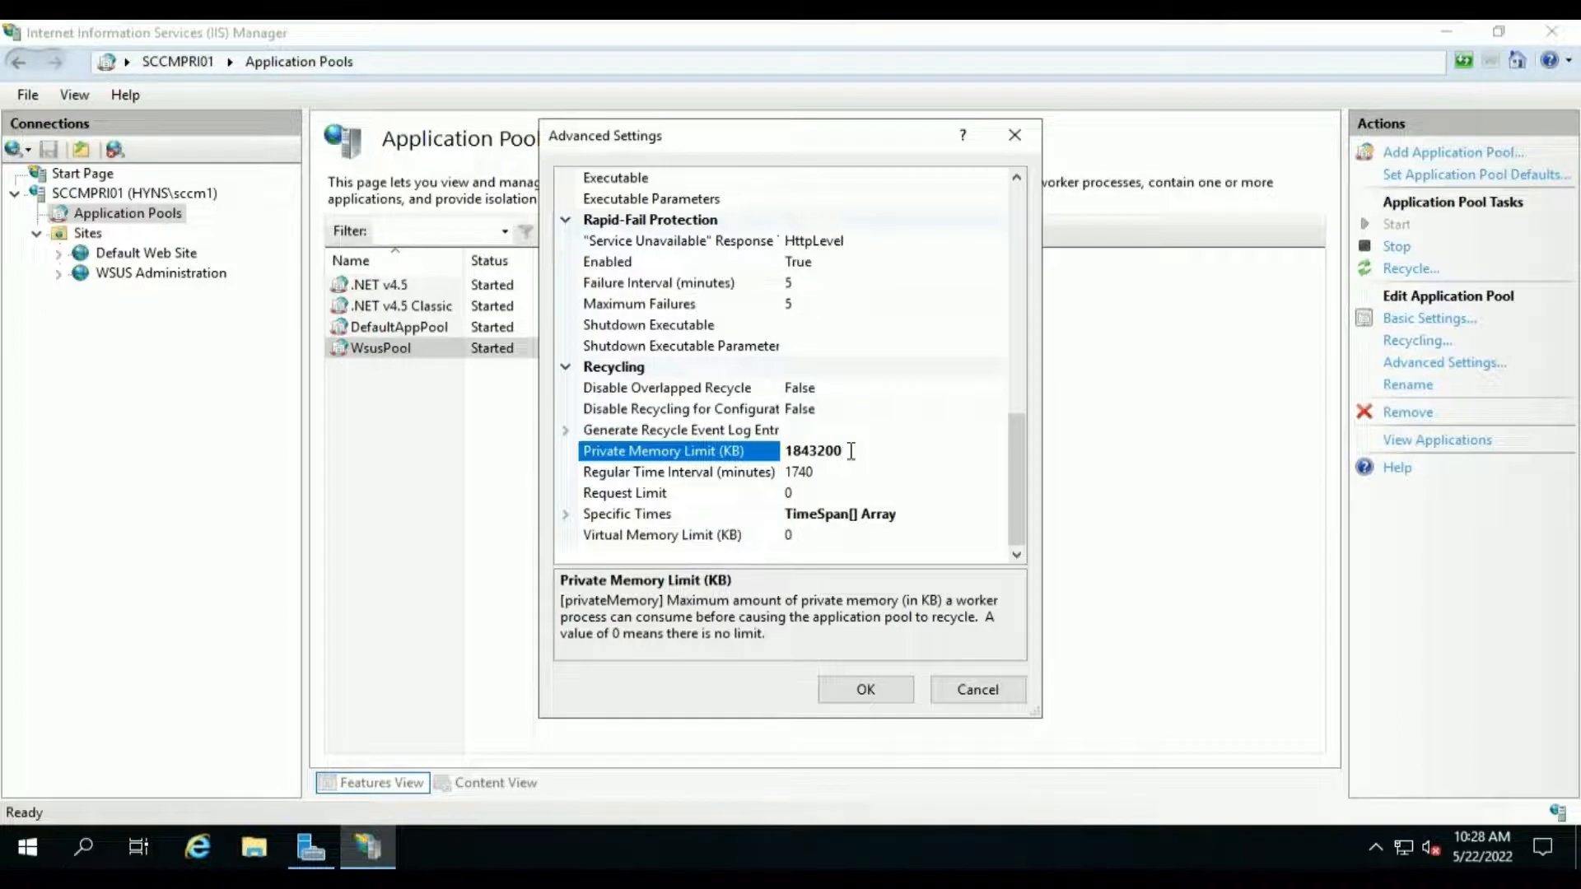
left_click_drag(850, 452, 745, 454)
type("3200000")
left_click(891, 688)
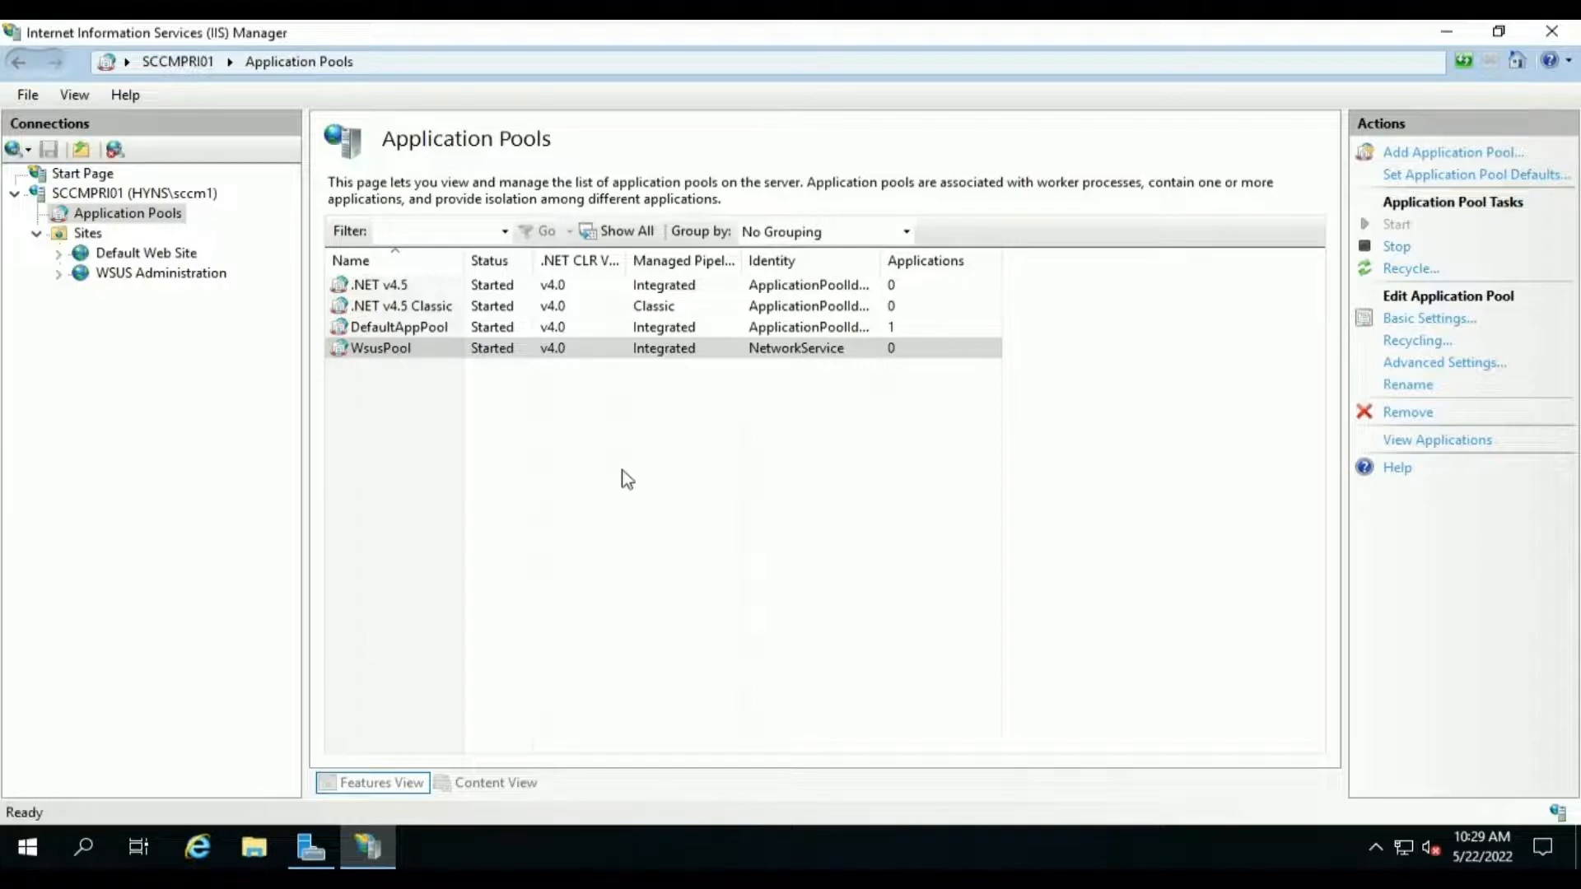
- Stop the WsusPool application pool
left_click(857, 356)
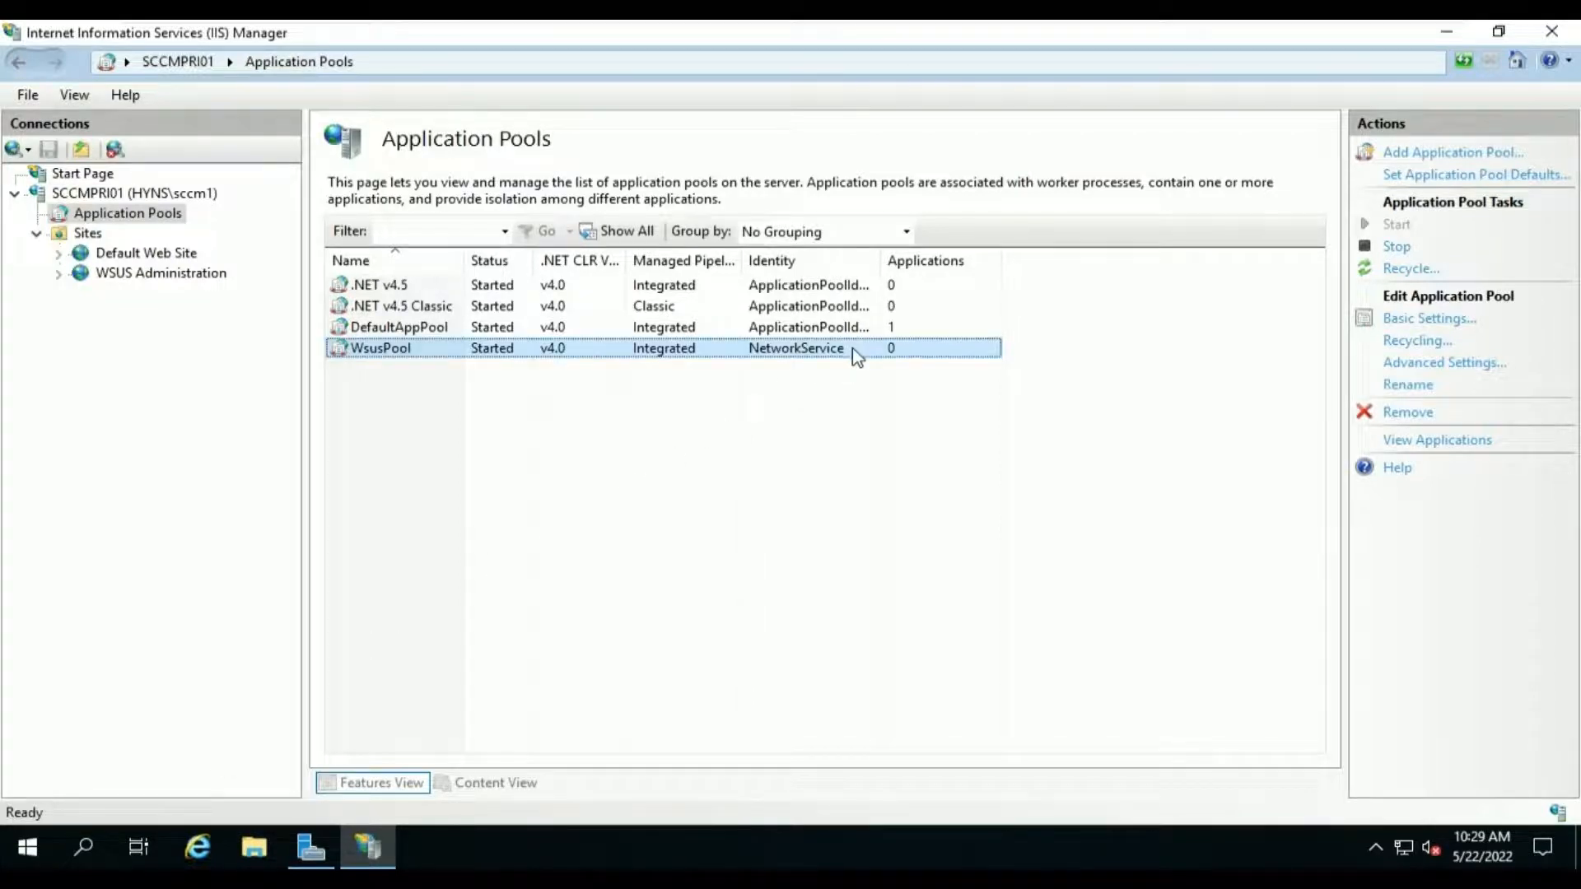
right_click(857, 355)
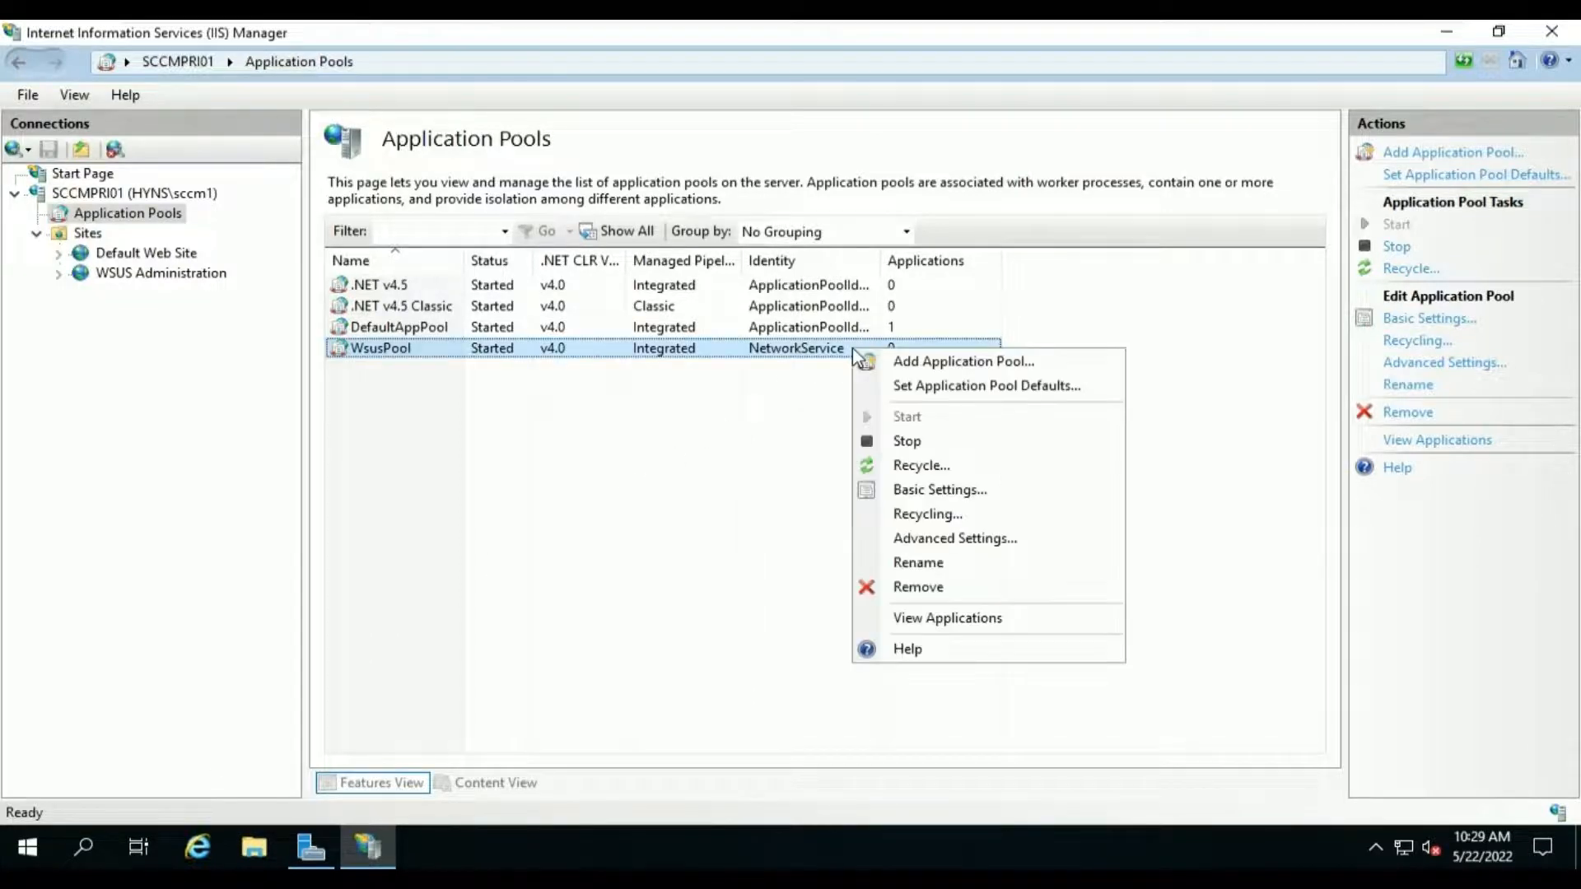
left_click(945, 452)
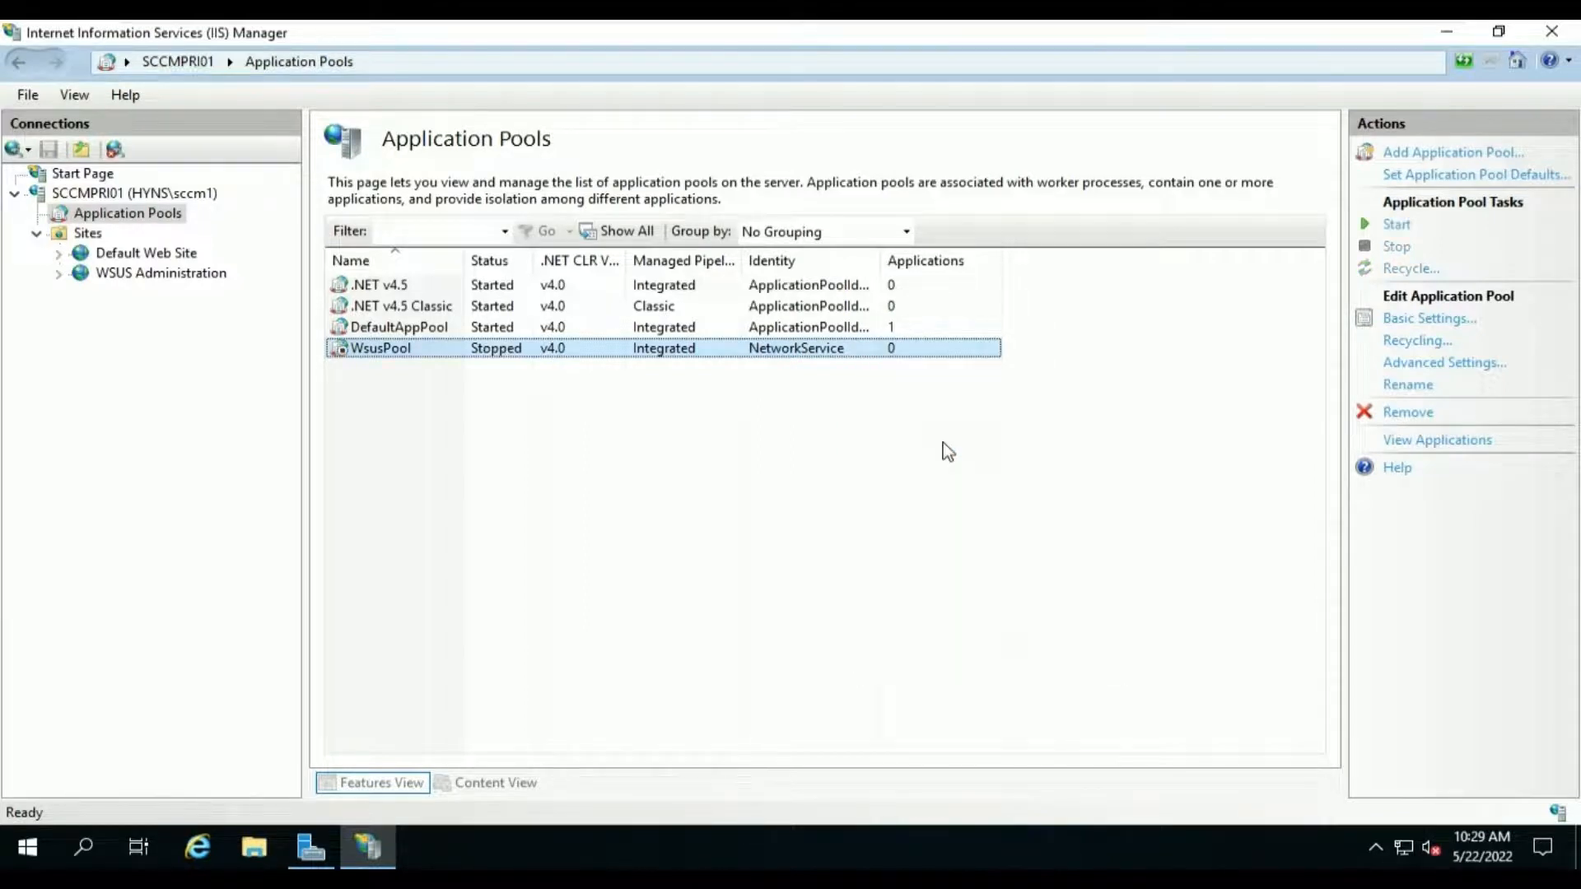
- Start the WsusPool application pool again and recycle it
right_click(813, 348)
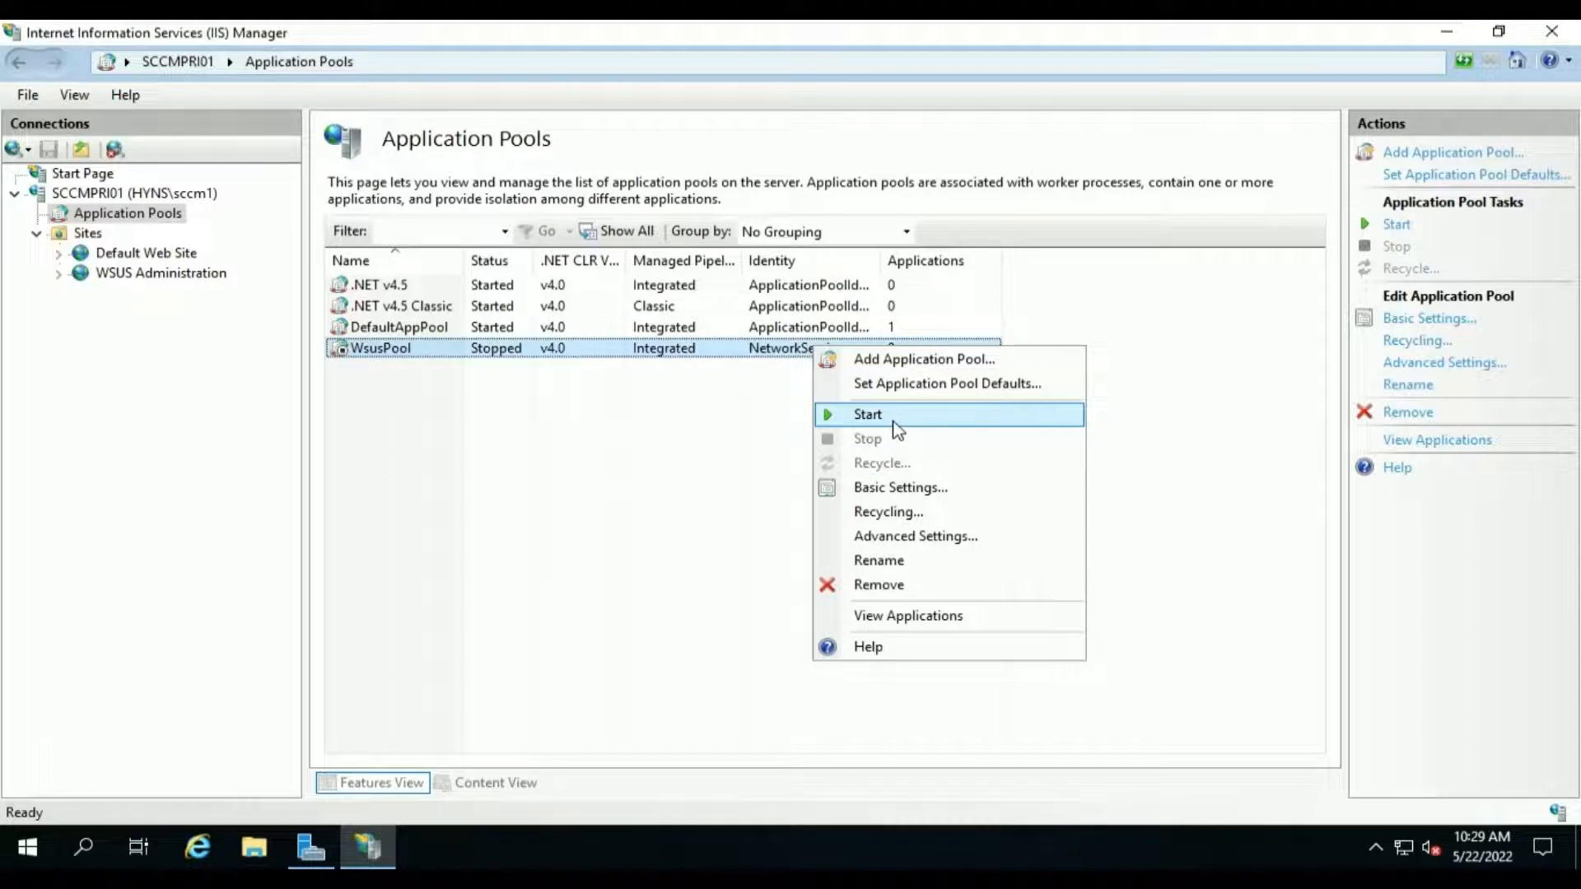
left_click(898, 430)
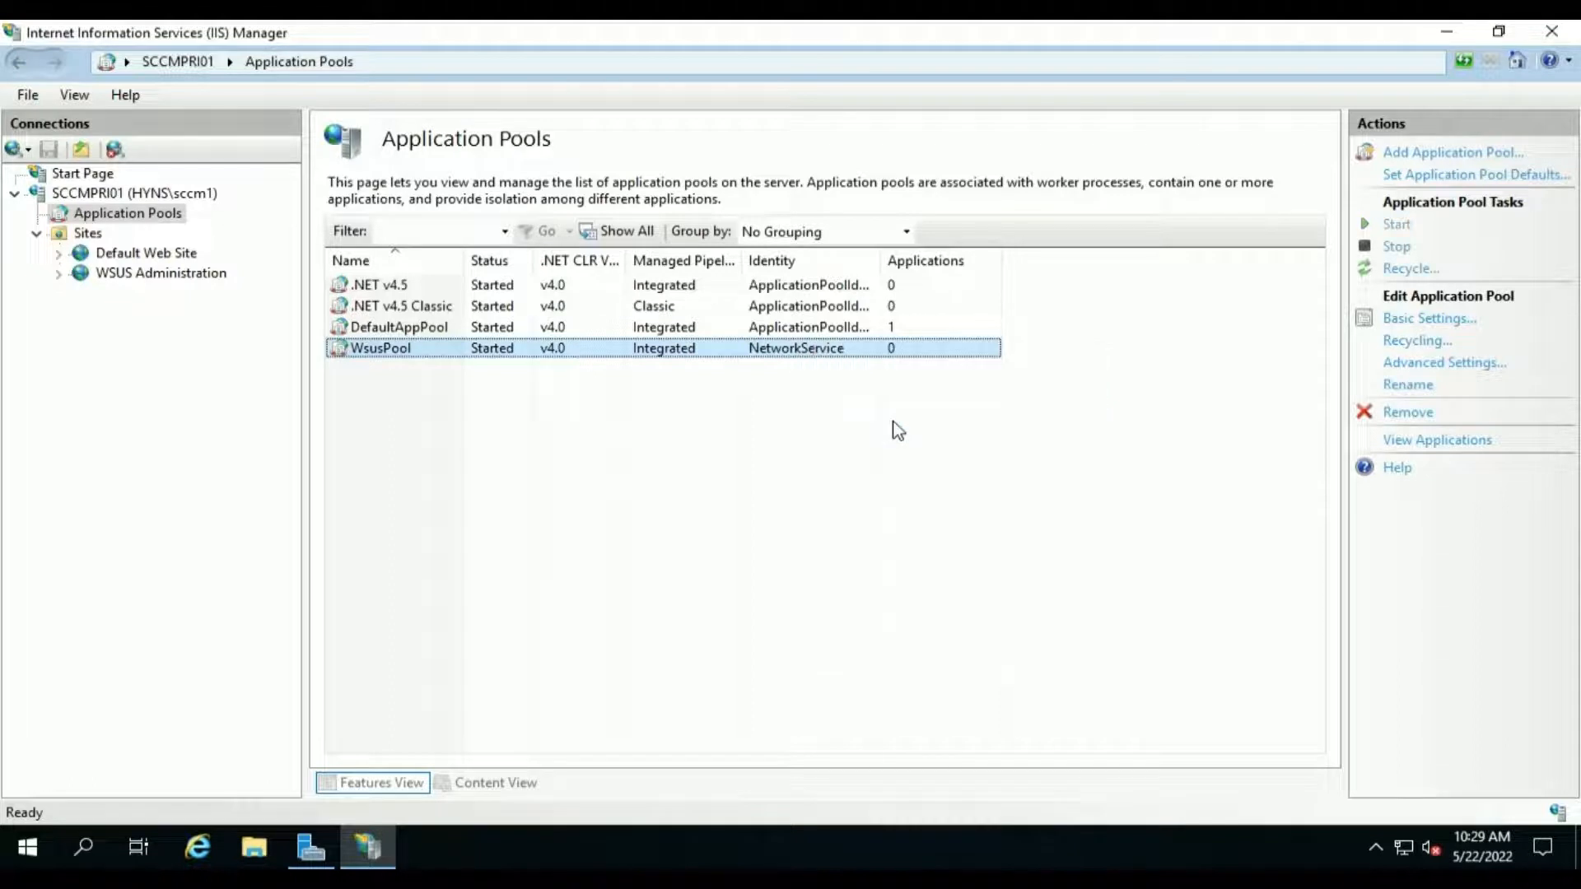
right_click(722, 362)
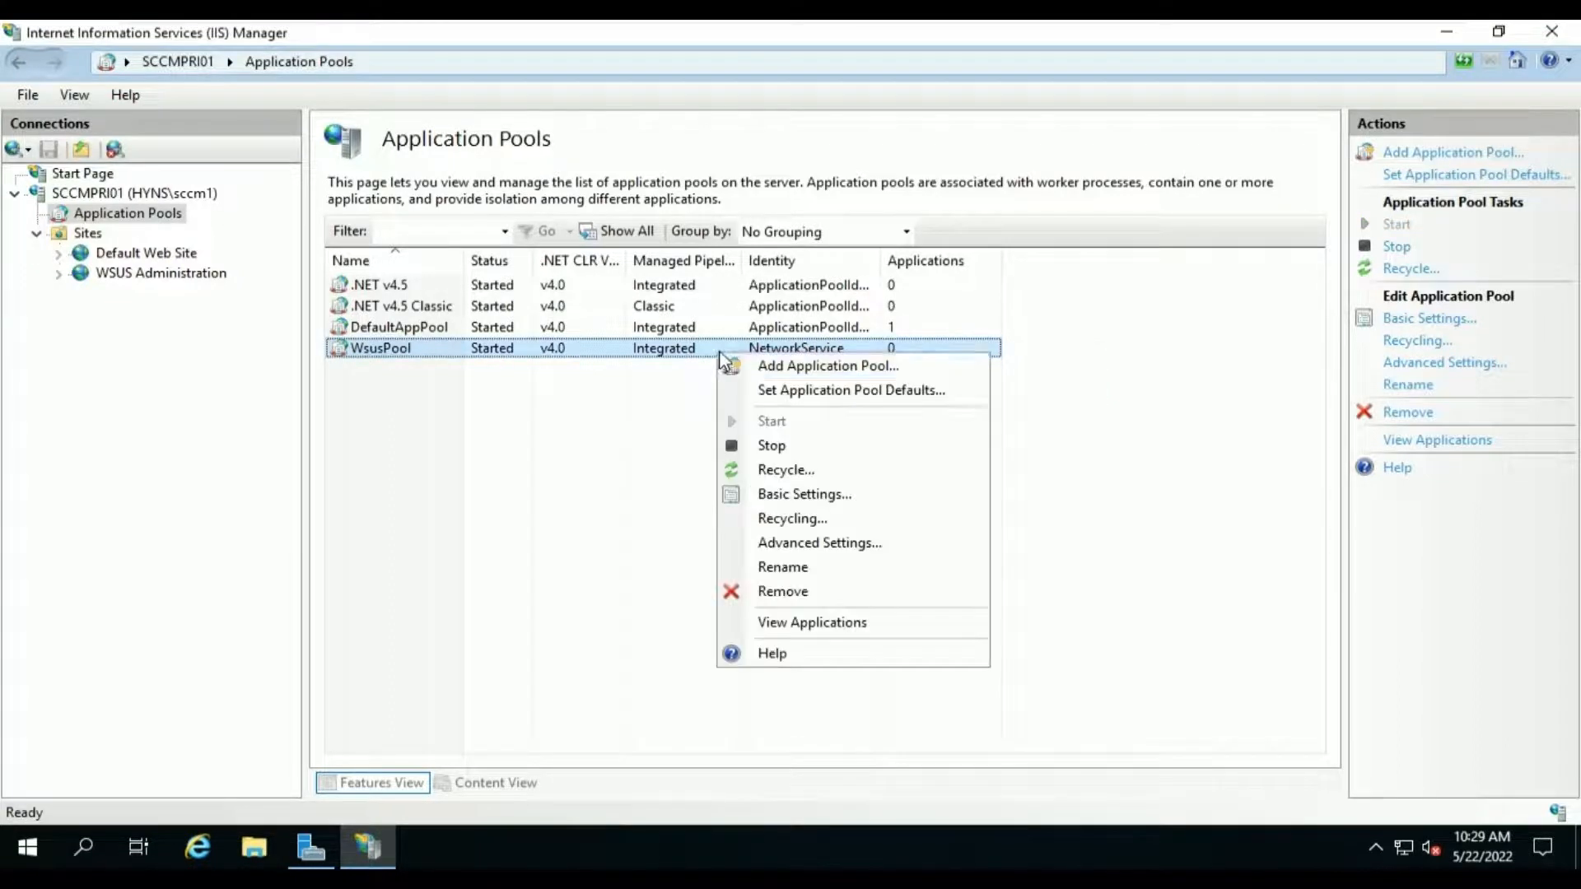
left_click(784, 472)
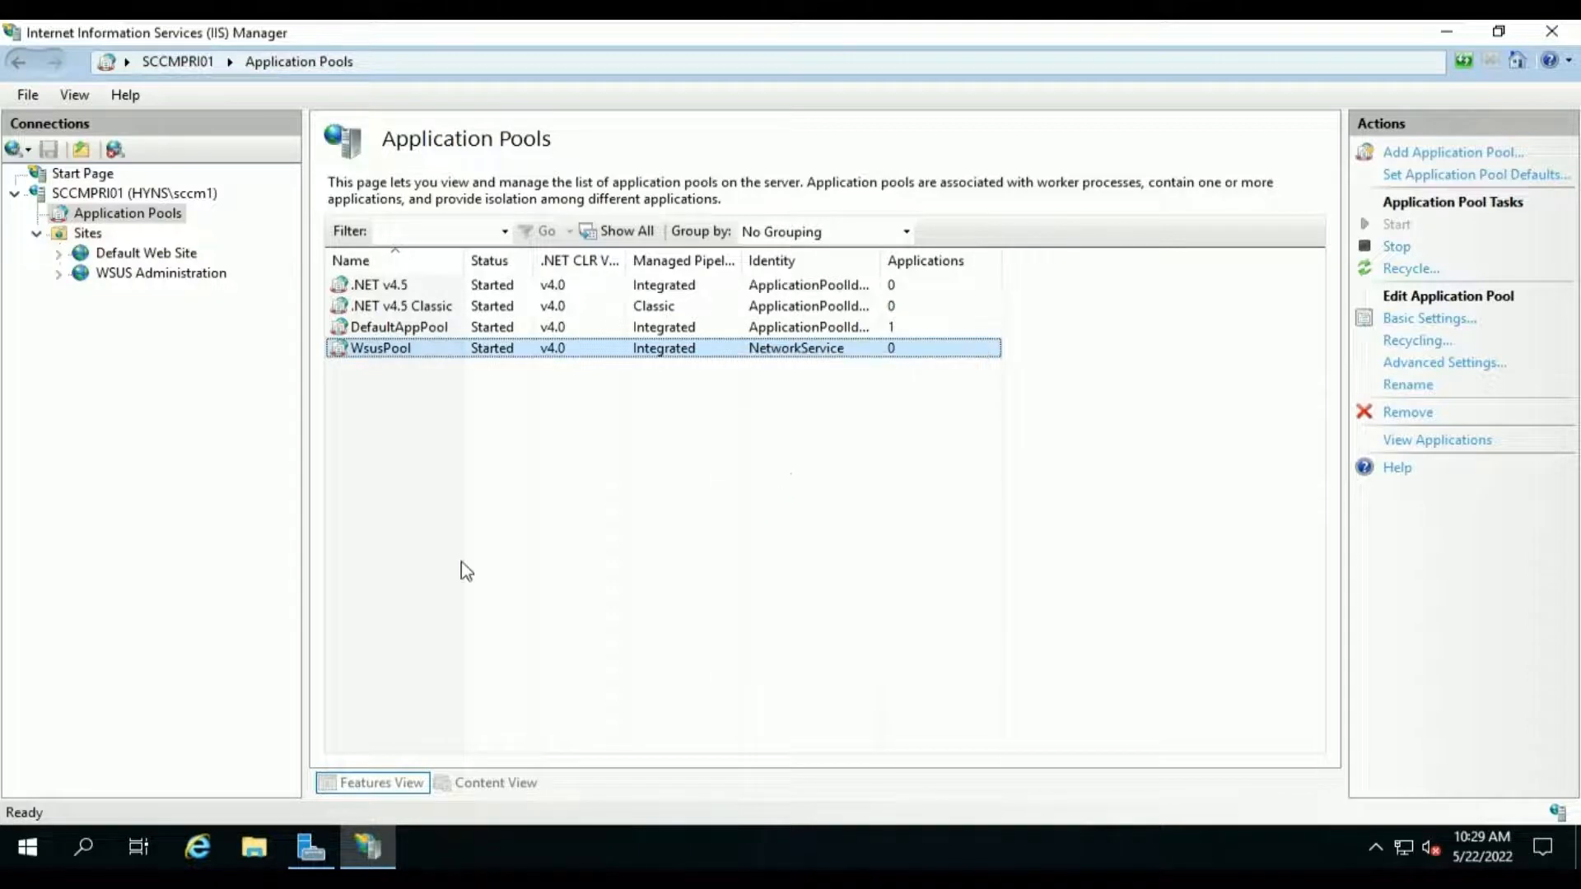
right_click(20, 855)
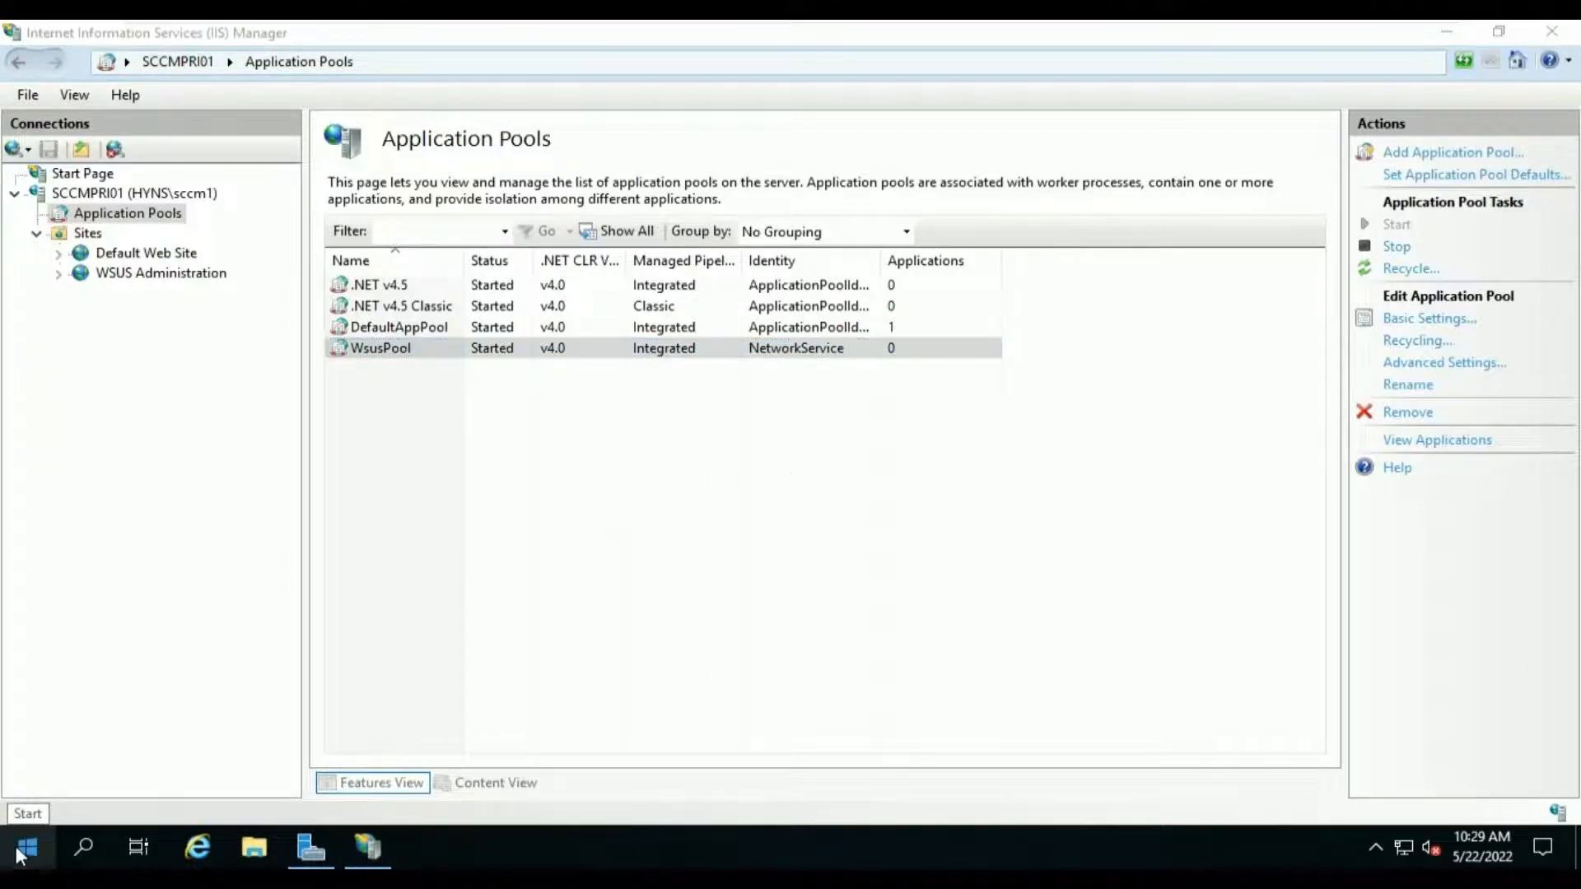
left_click(747, 674)
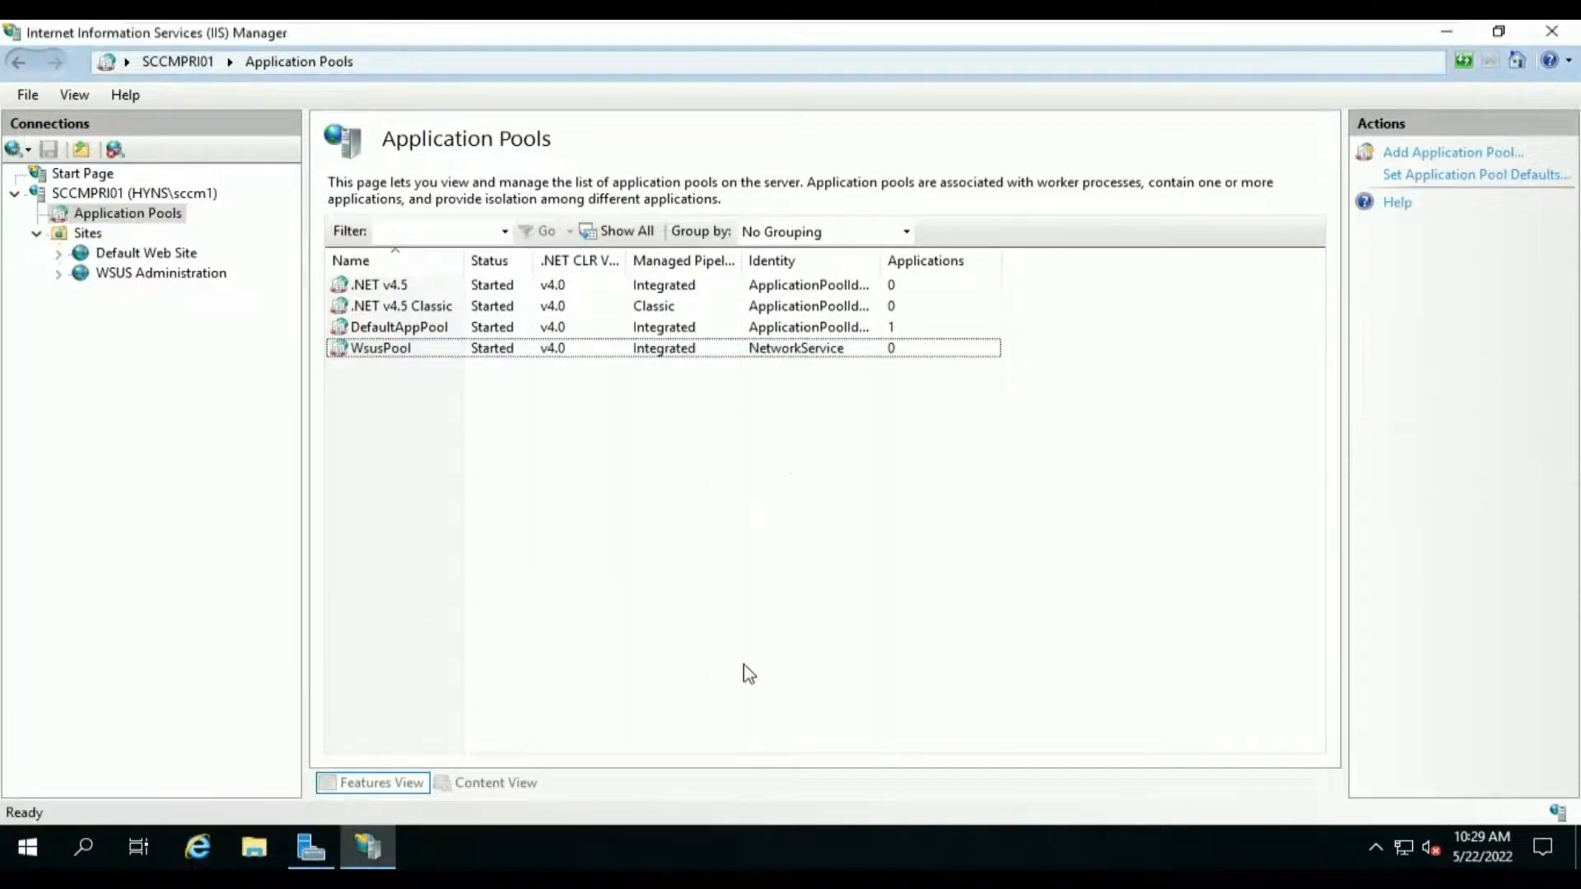
left_click(936, 360)
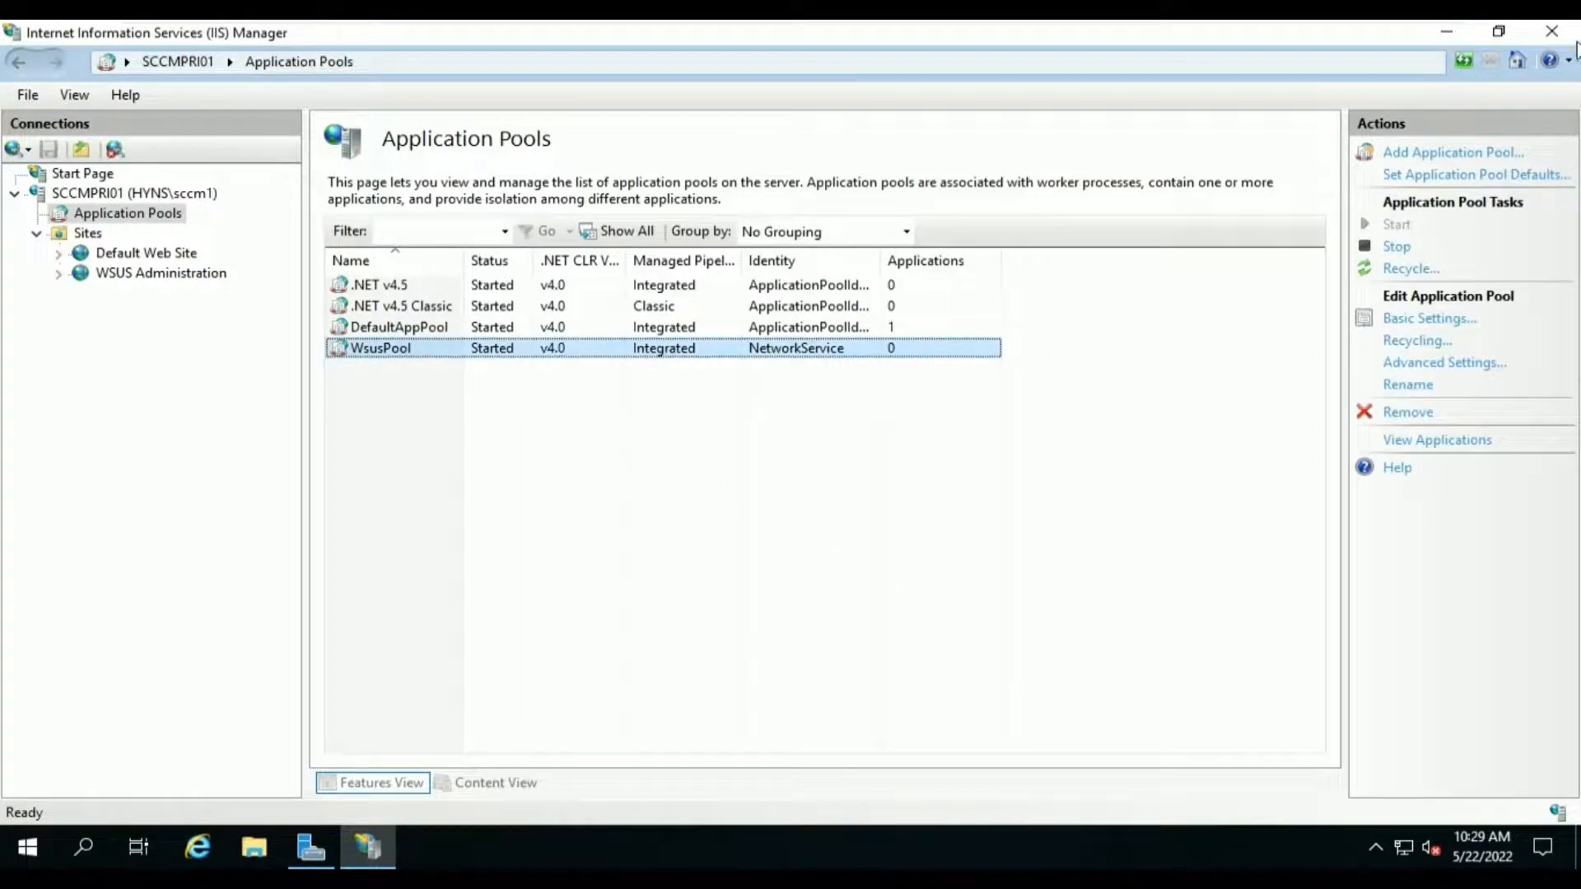
- Minimize IIS Manager, launch Windows Server Update Services from the Windows Administrative Tools and allow it to make changes to the device
left_click(1445, 37)
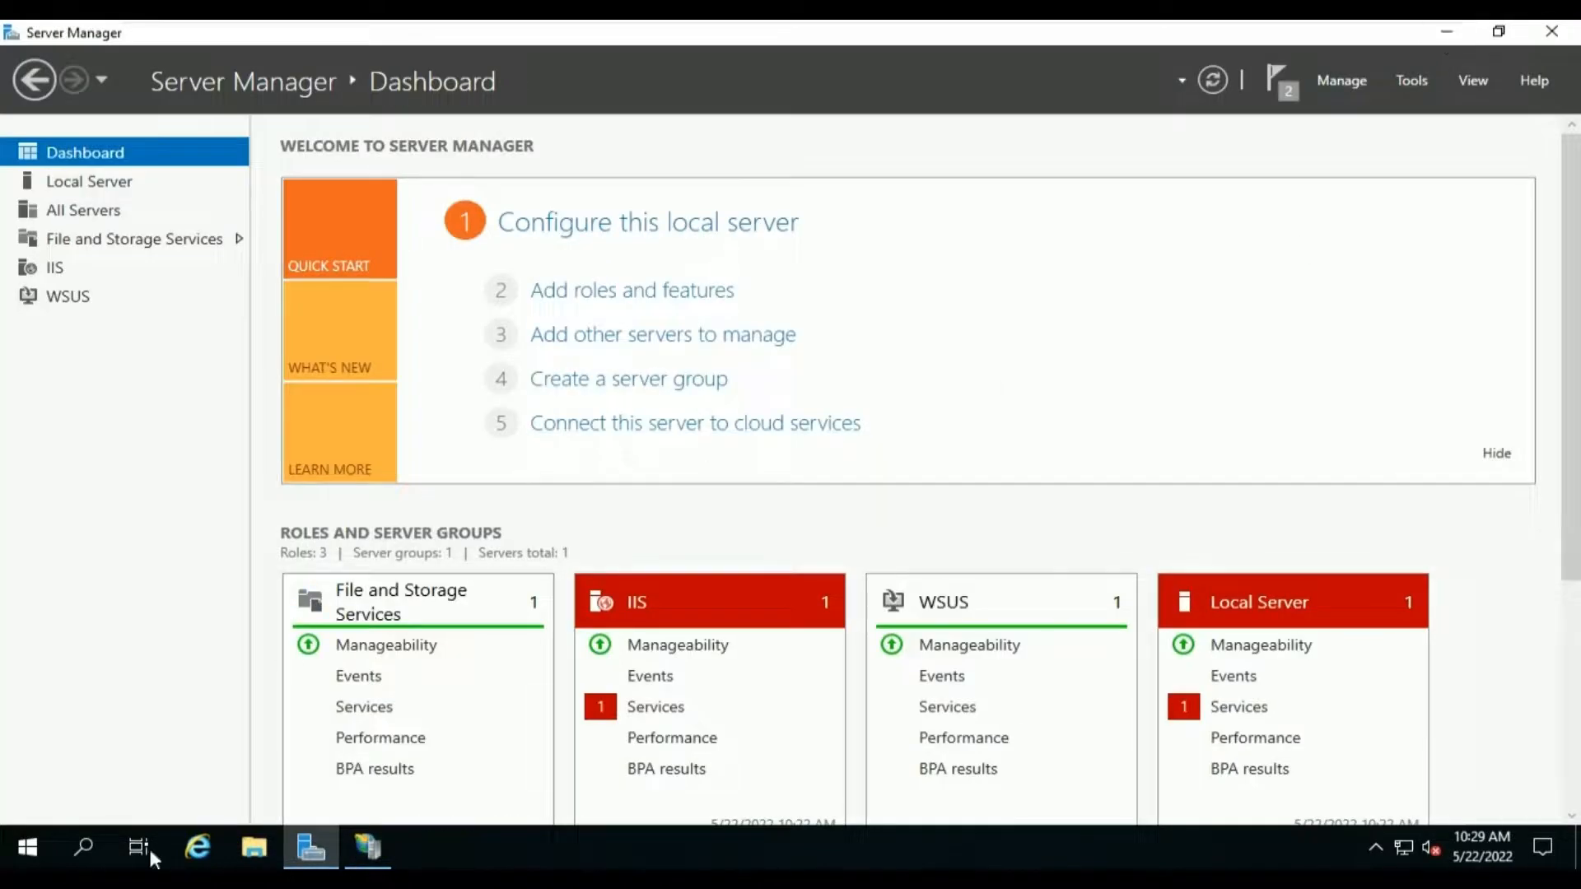
left_click(16, 856)
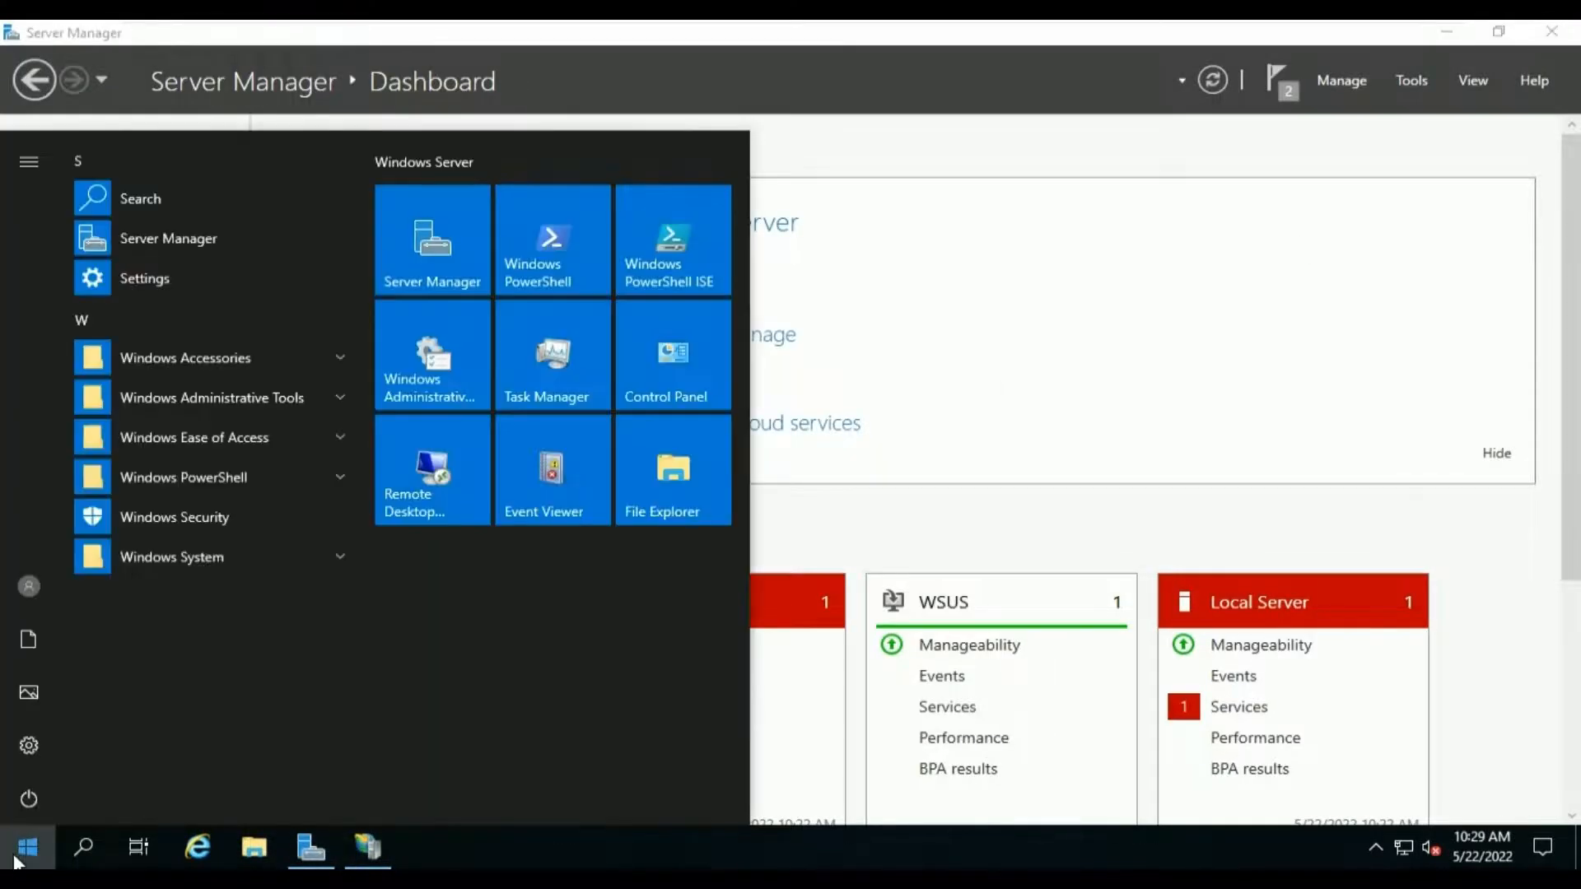
left_click(334, 404)
scroll(247, 725, "down", 1)
scroll(230, 738, "down", 4)
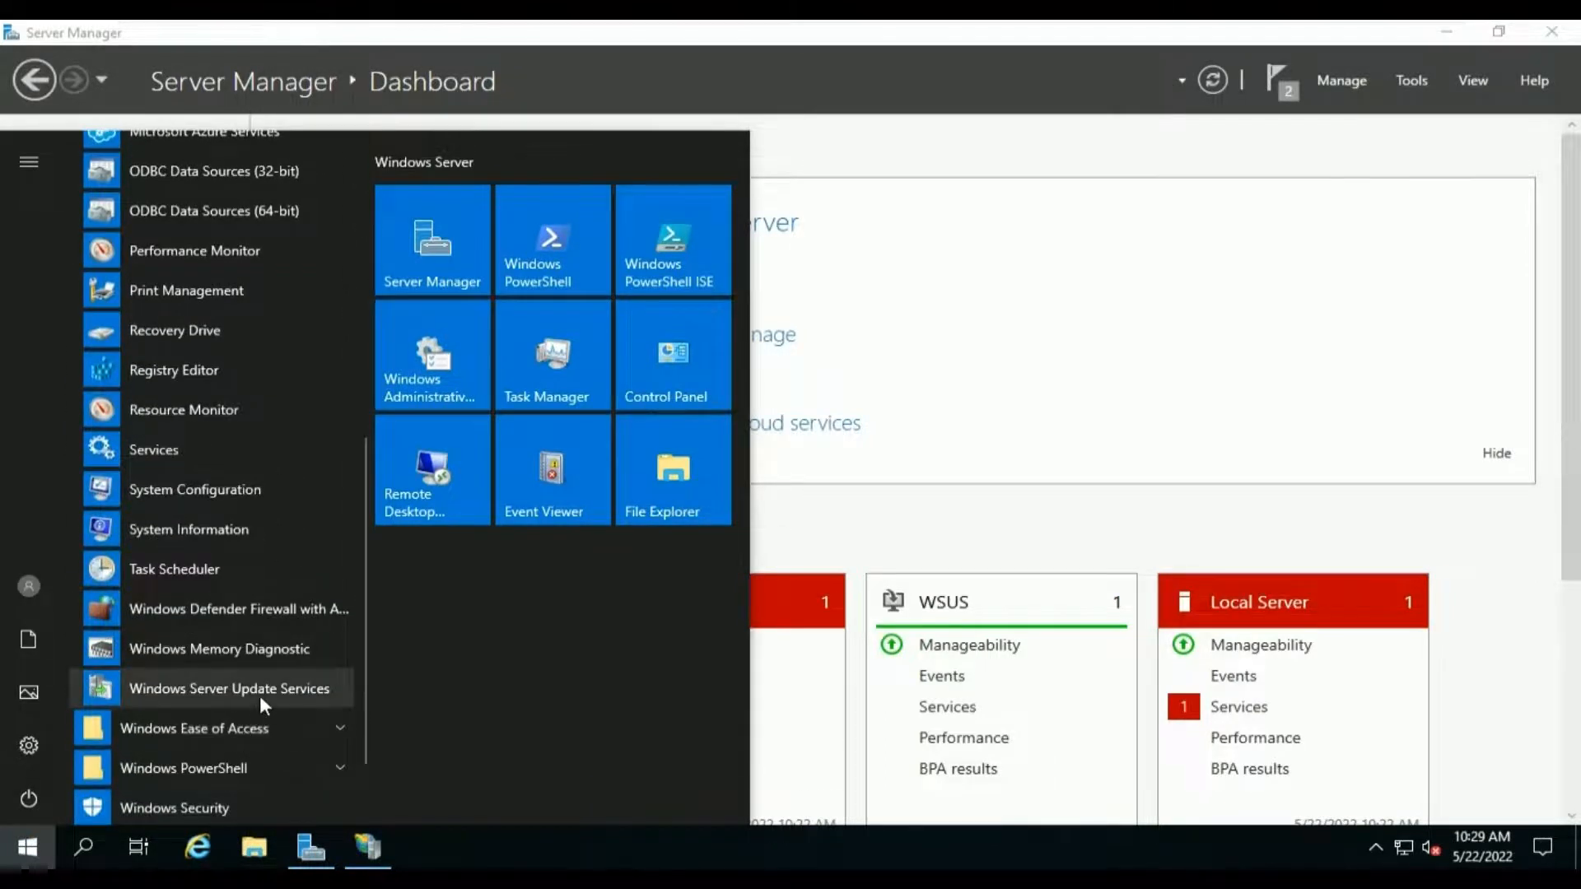
left_click(259, 695)
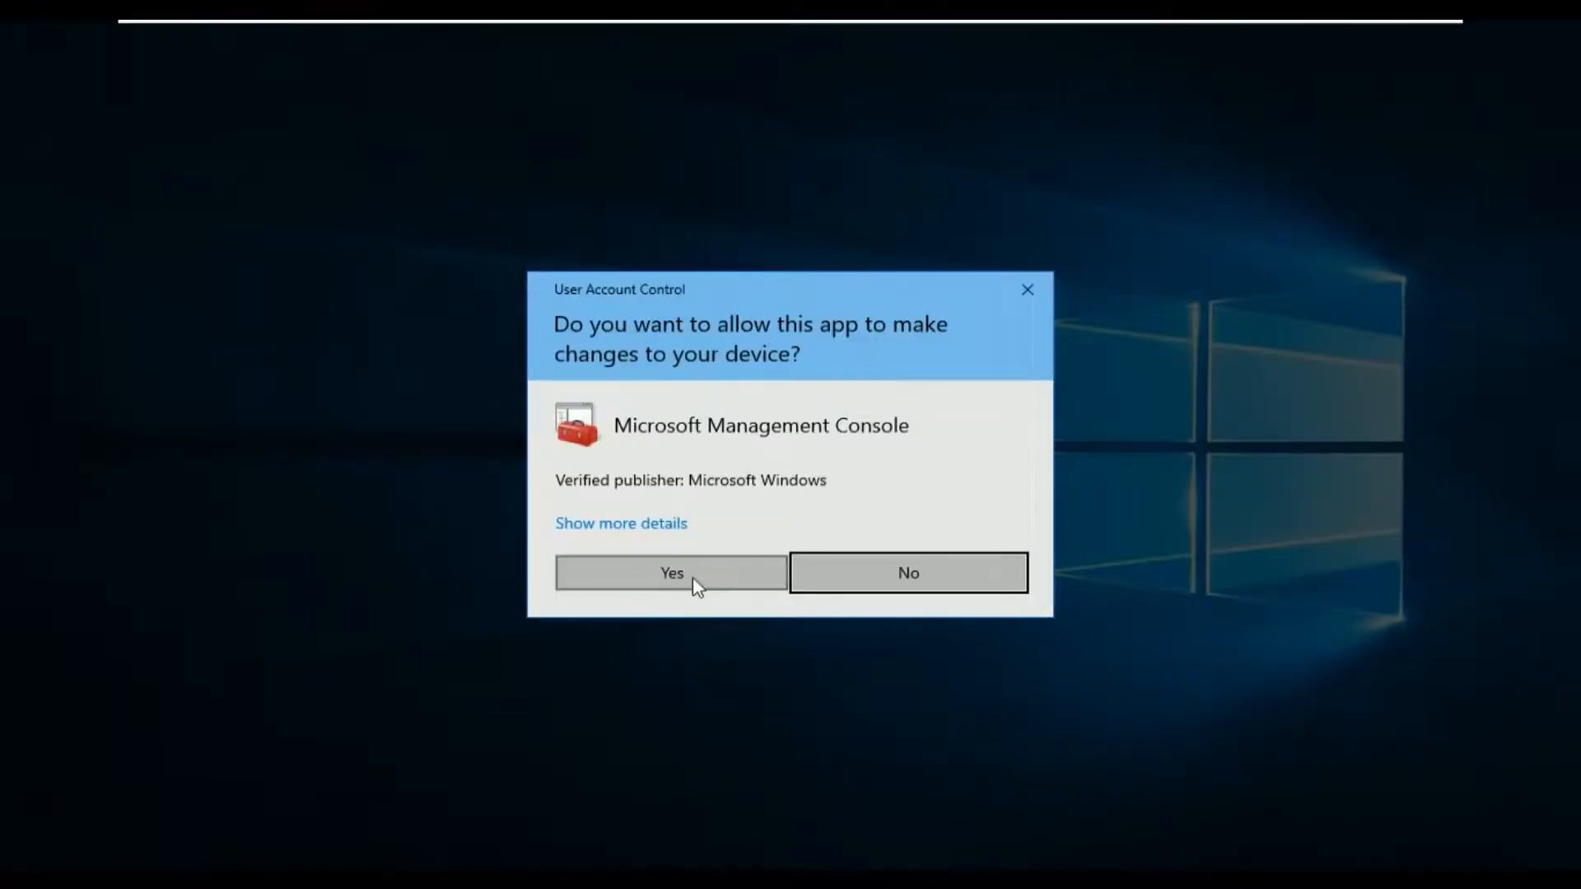
left_click(693, 577)
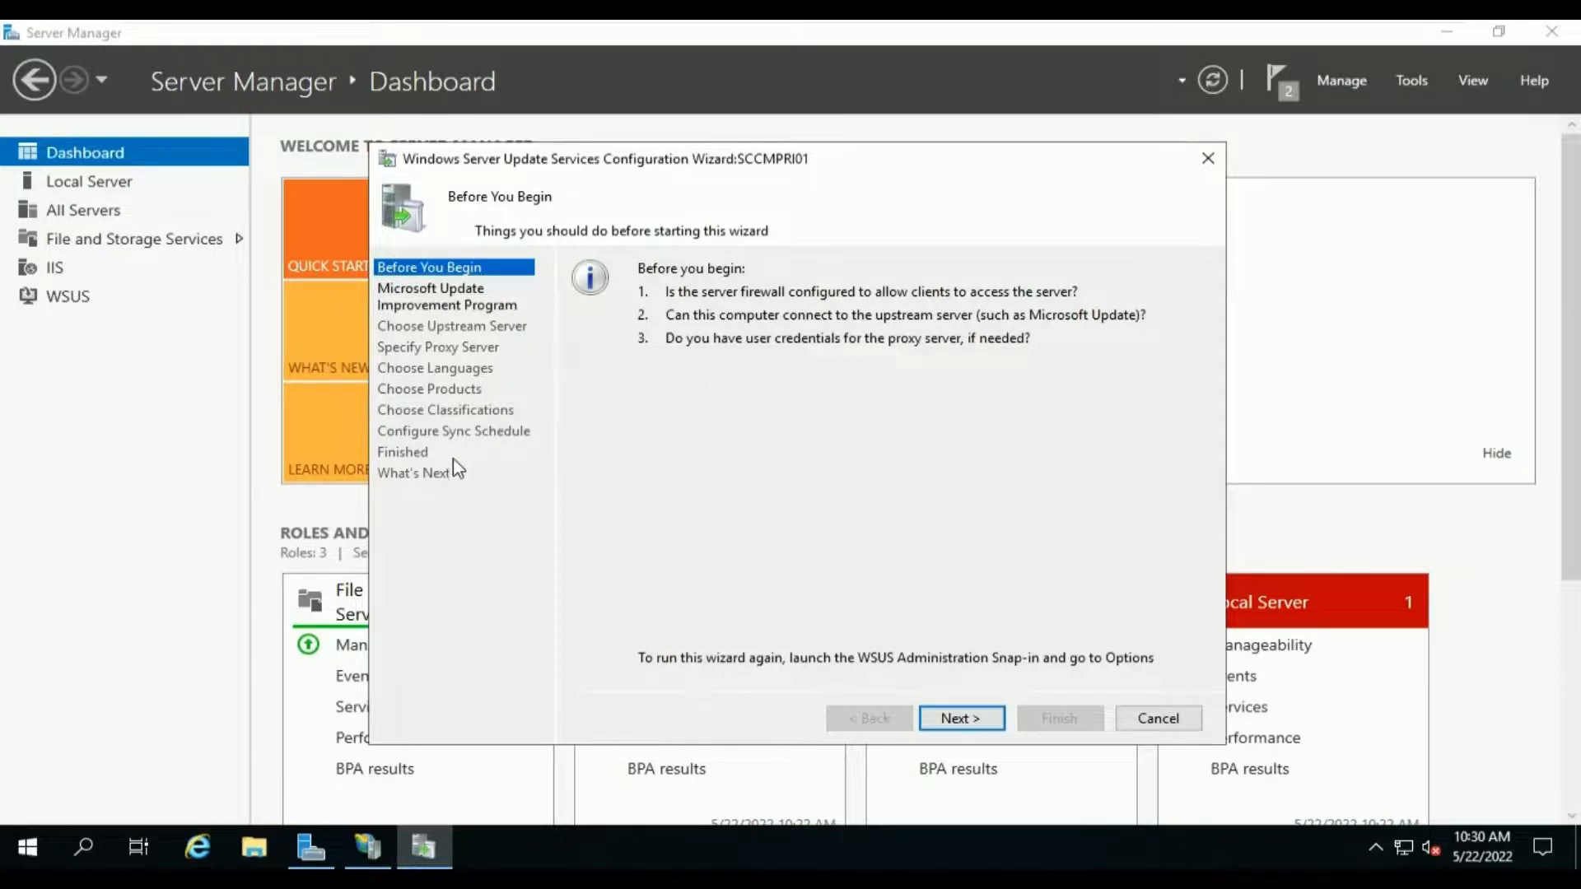
- Review the WSUS Configuration Wizard as far as the upstream server choice and cancel the wizard without configuring anything
left_click(947, 723)
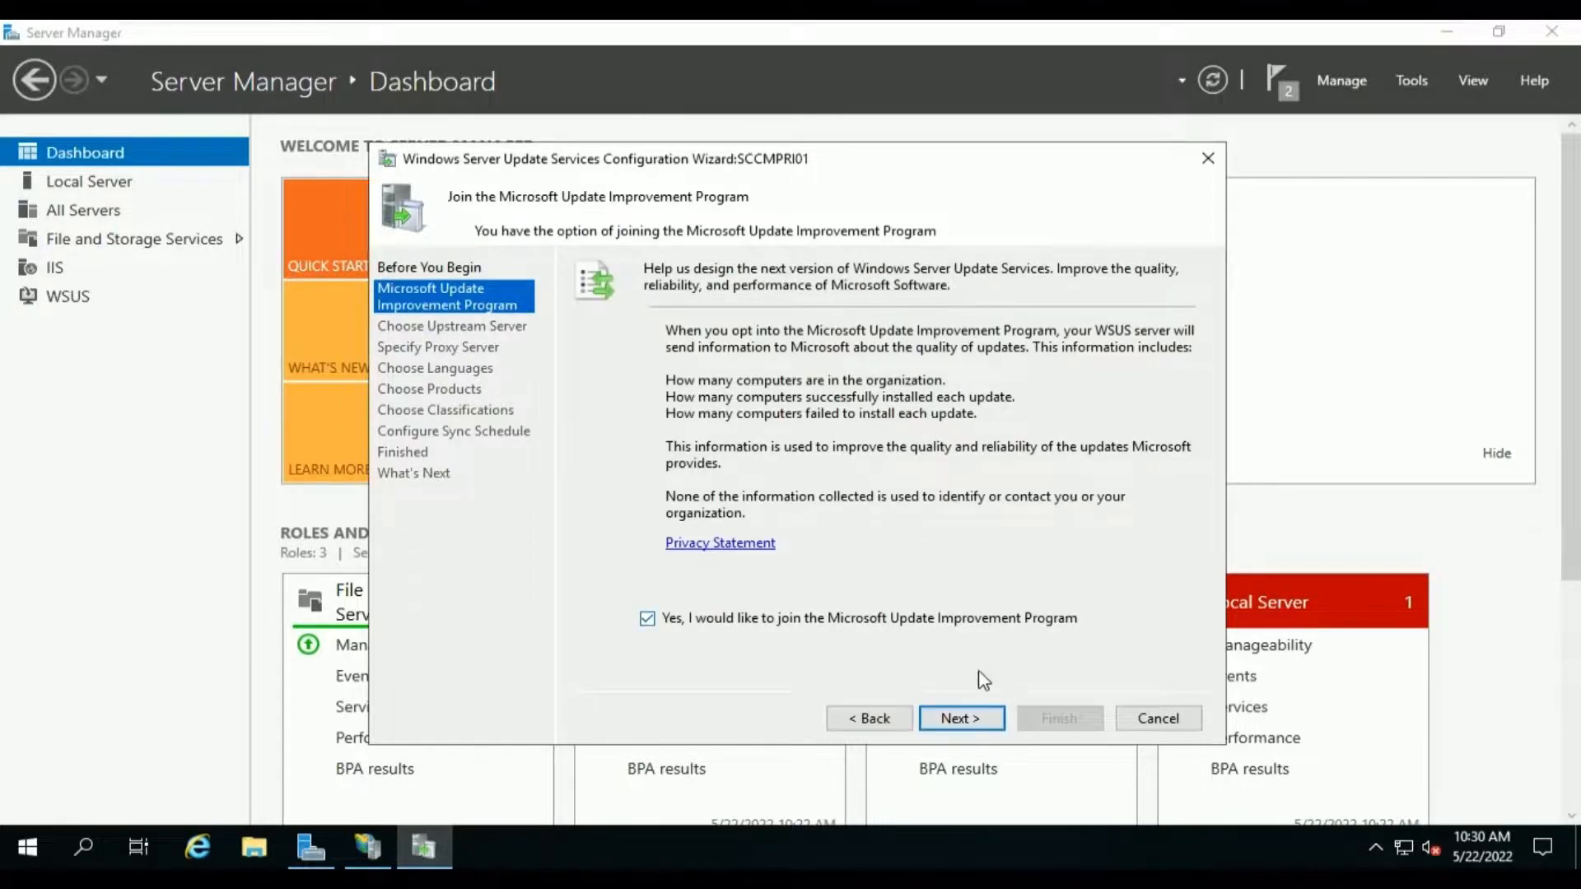
left_click(980, 724)
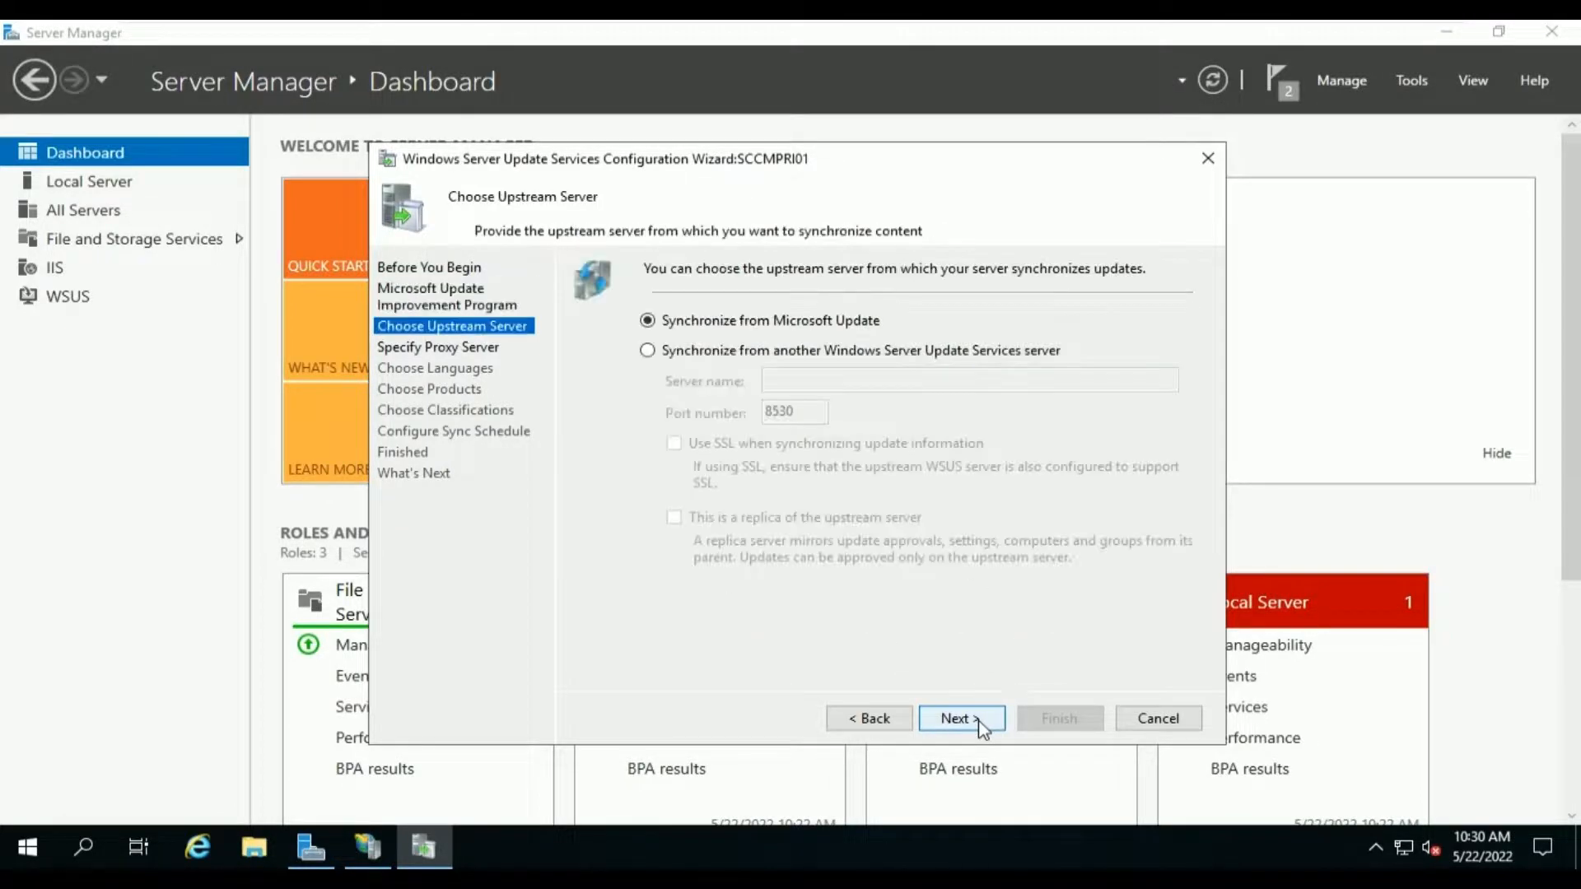
left_click(1159, 719)
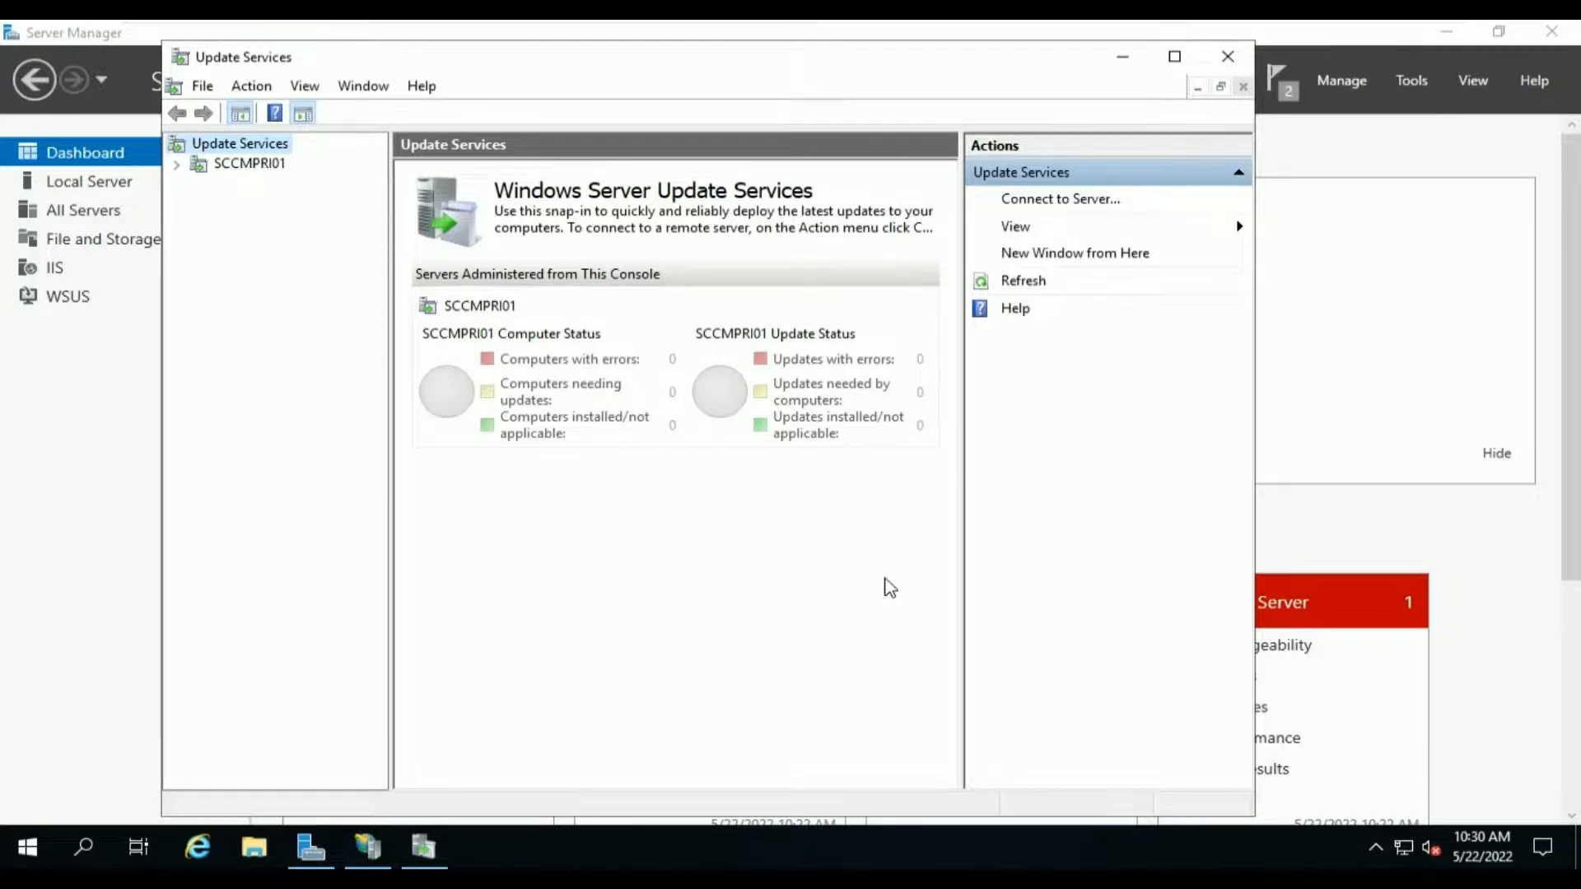
- View the SCCMPRI01 server overview in a maximized Update Services console, and minimize the console and Server Manager
left_click(247, 164)
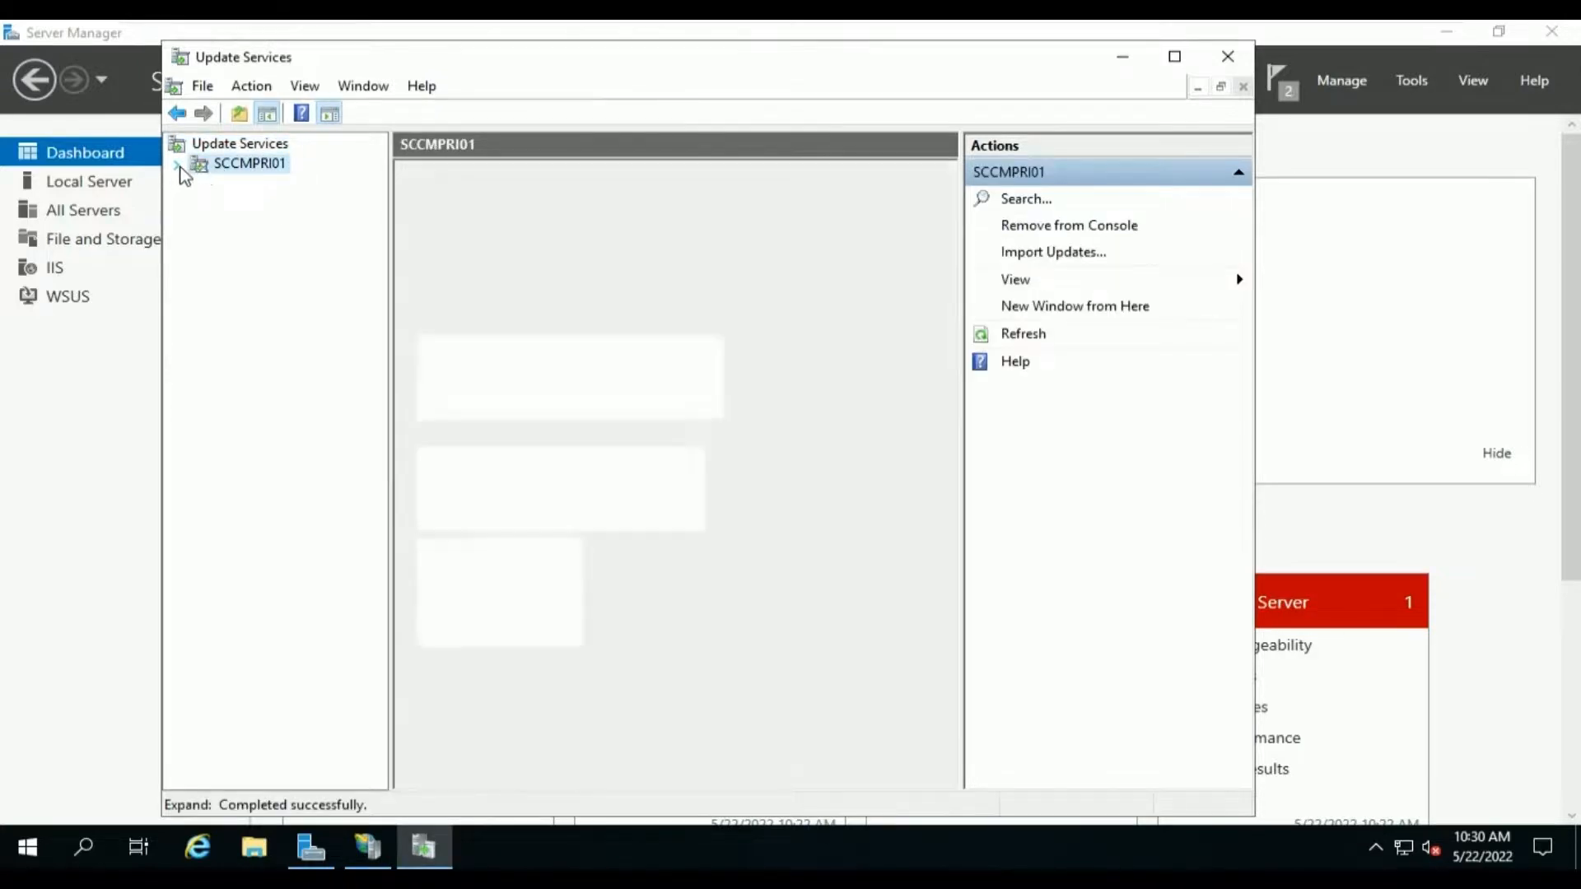
left_click(1178, 68)
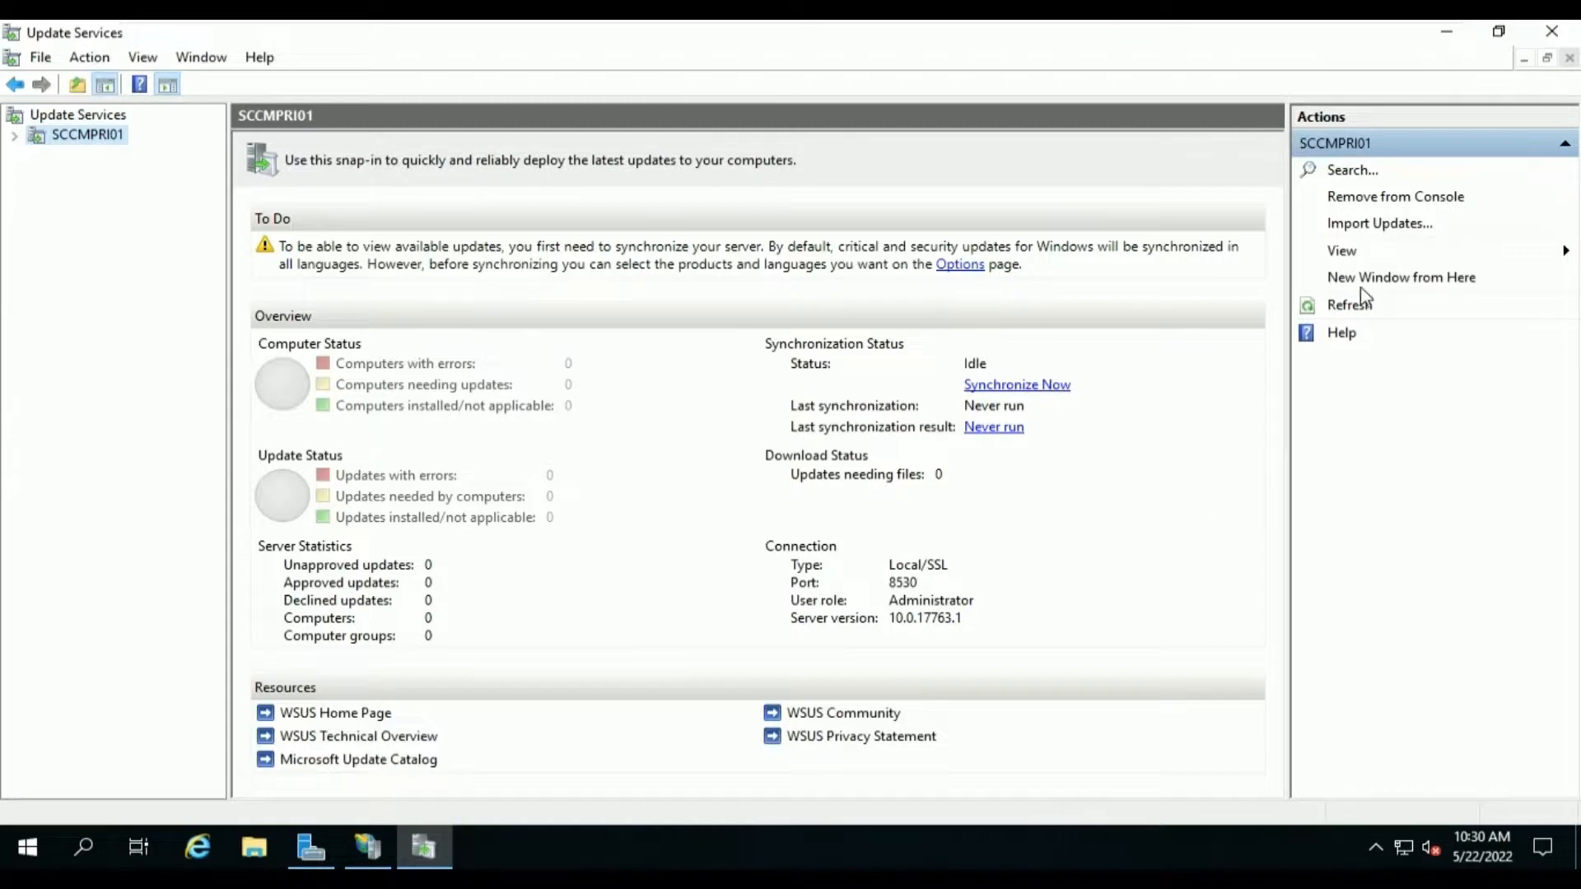
left_click(1463, 41)
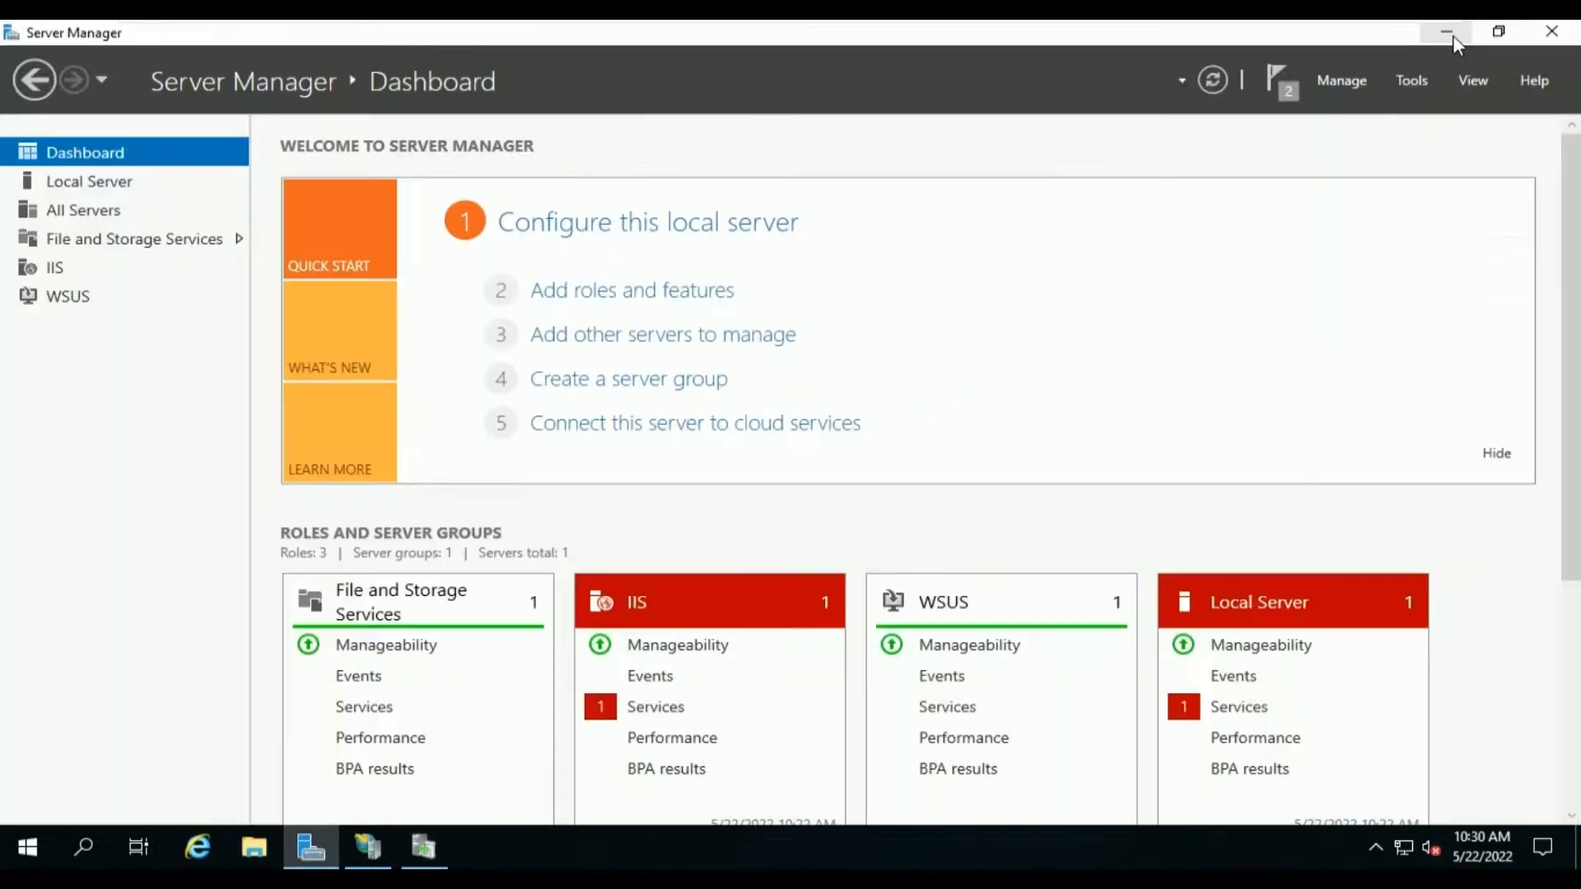
left_click(1452, 37)
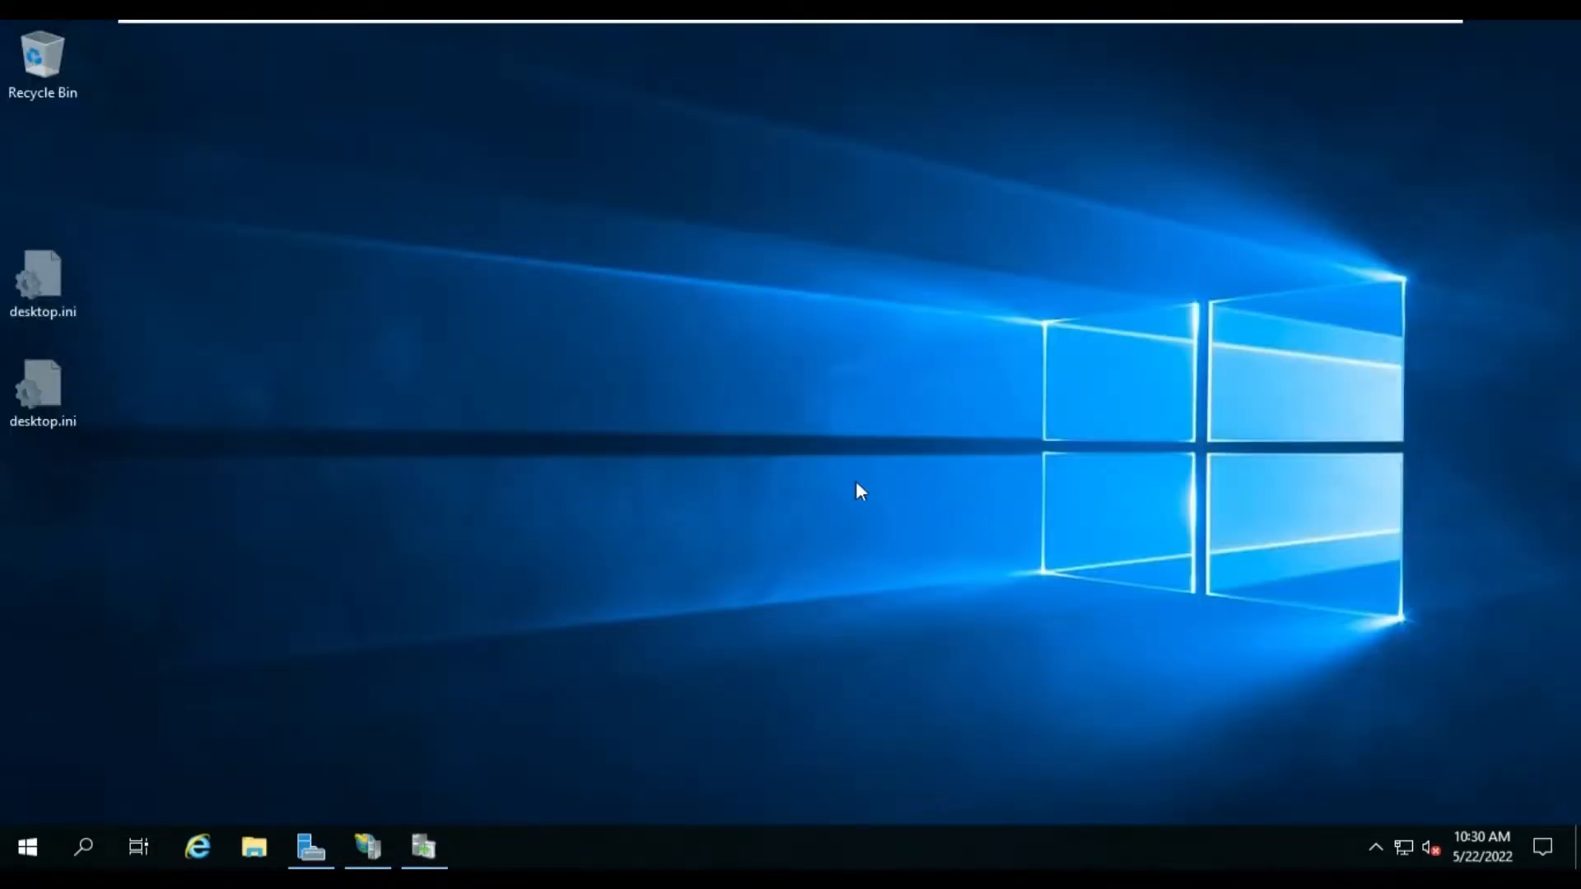